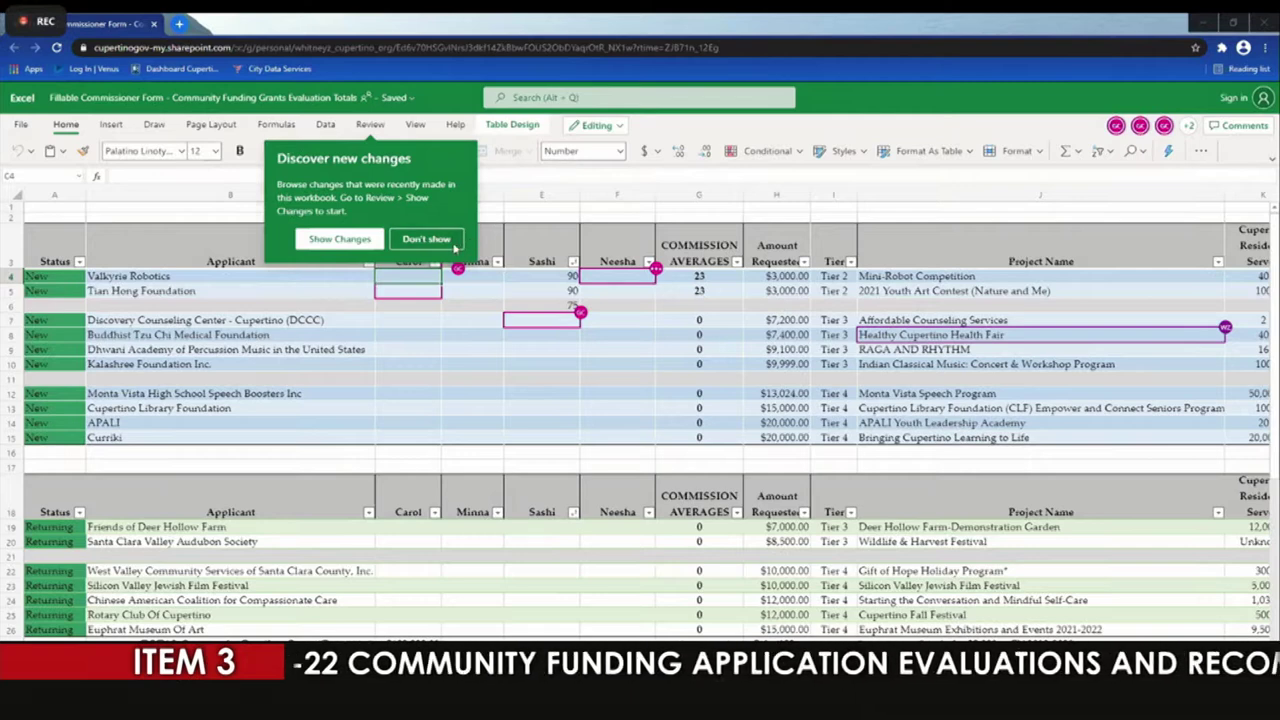
Step: Dismiss the notice about discovering recent changes in the grants evaluation workbook
left_click(413, 242)
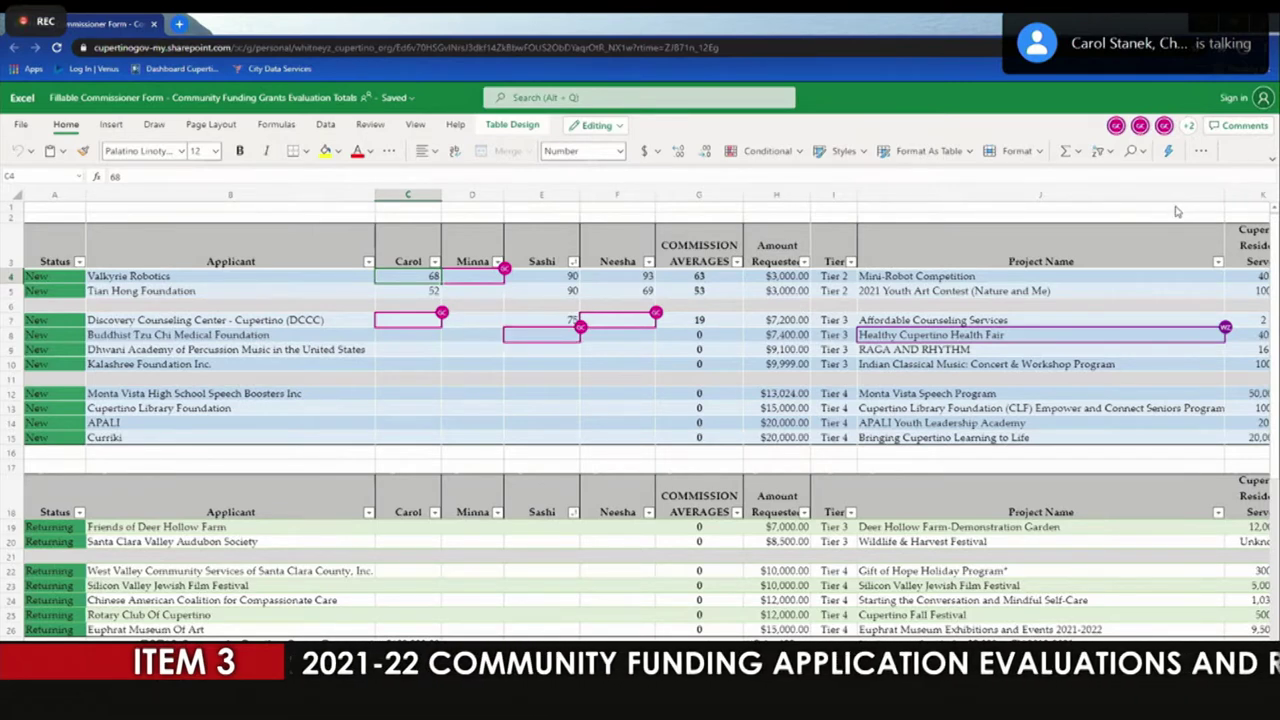
left_click(1177, 209)
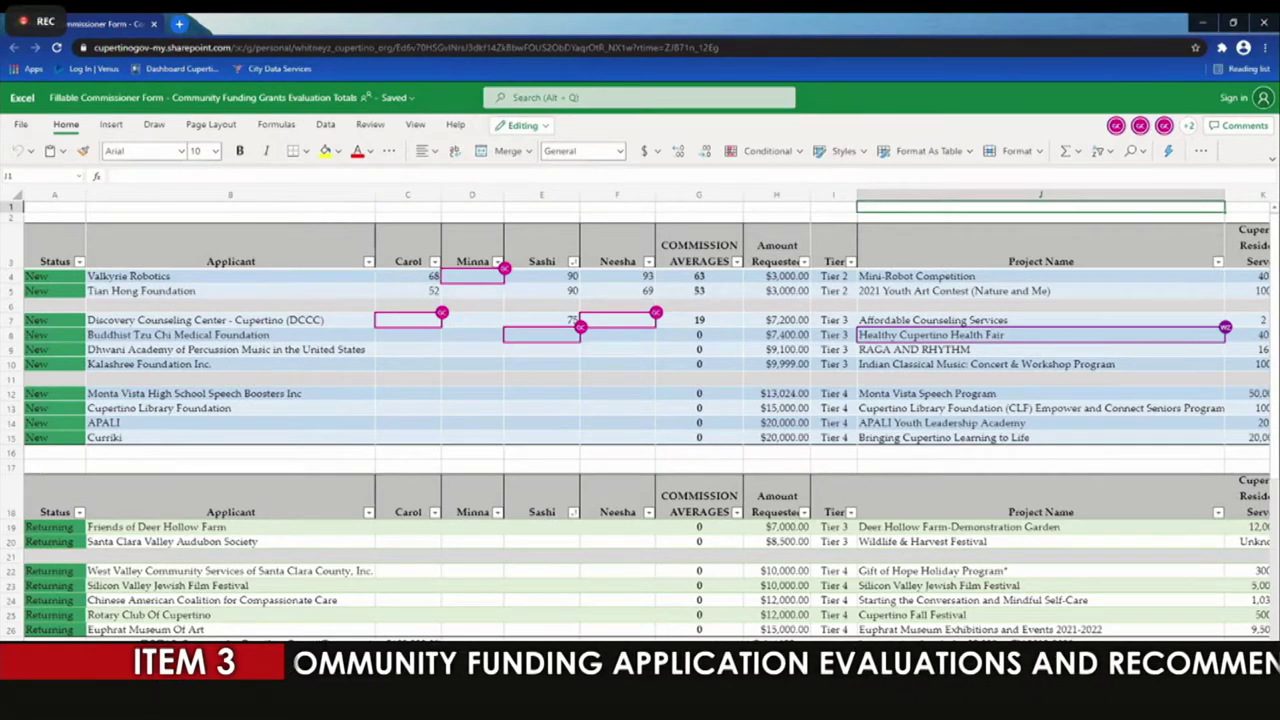
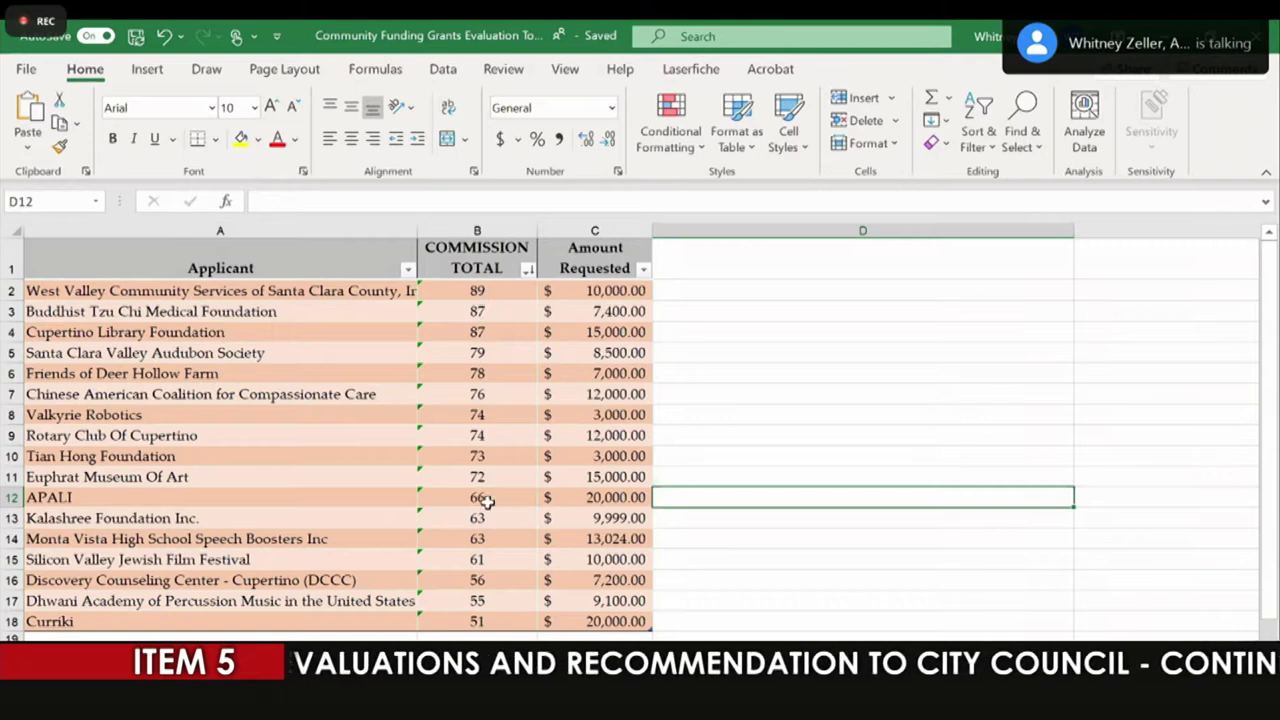
Step: Open the worksheet with the individual commissioner scores and ranks, showing its Commission Average and Commission Ranking columns
left_click(796, 449)
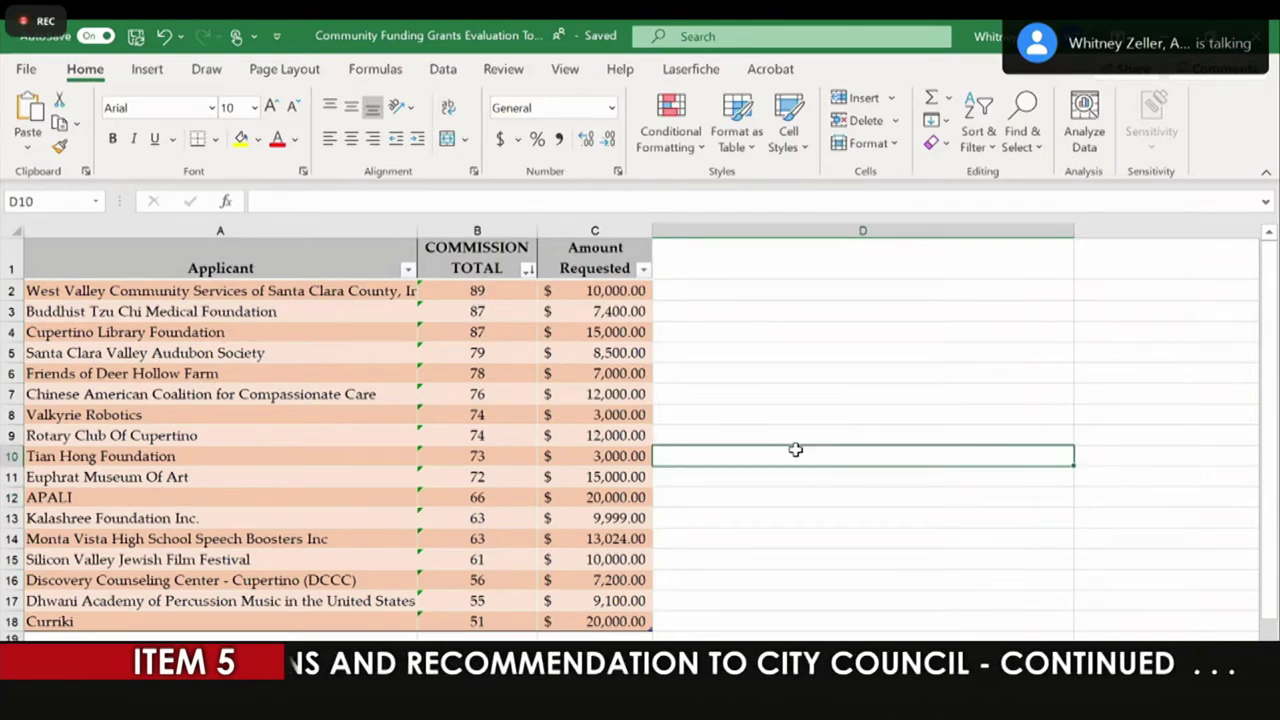
key("ctrl+Page_Down")
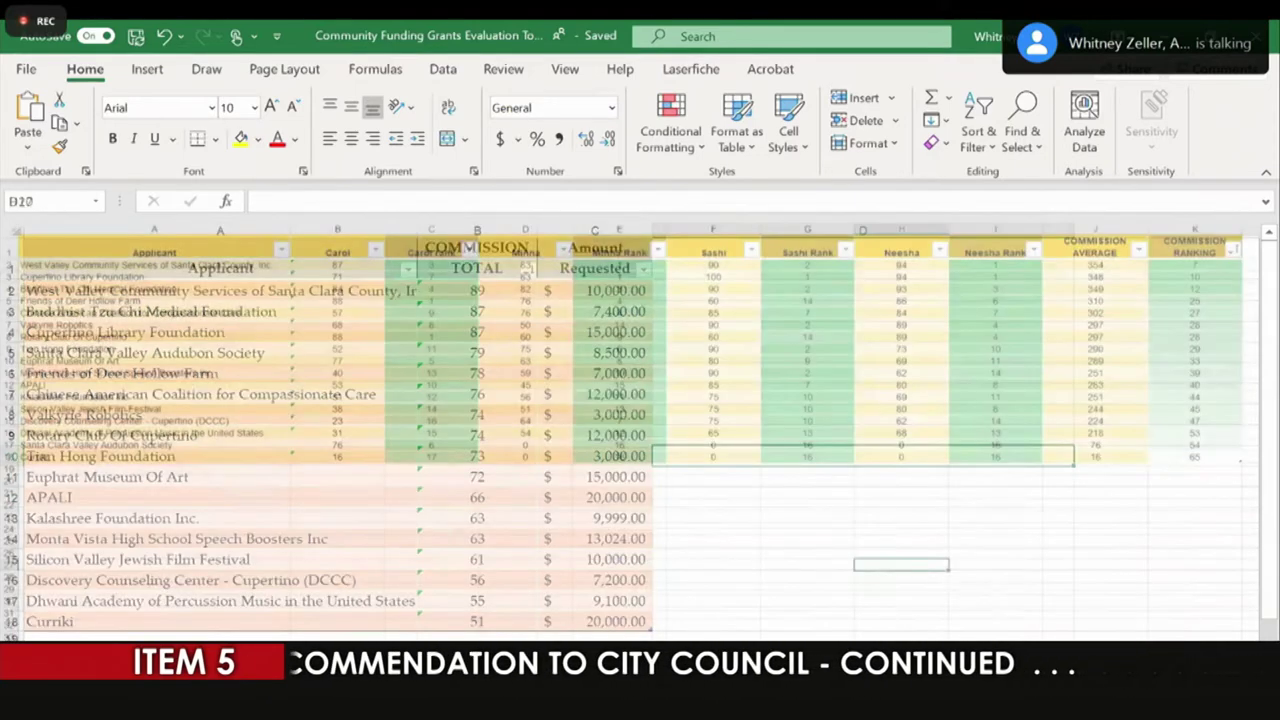
left_click(669, 578)
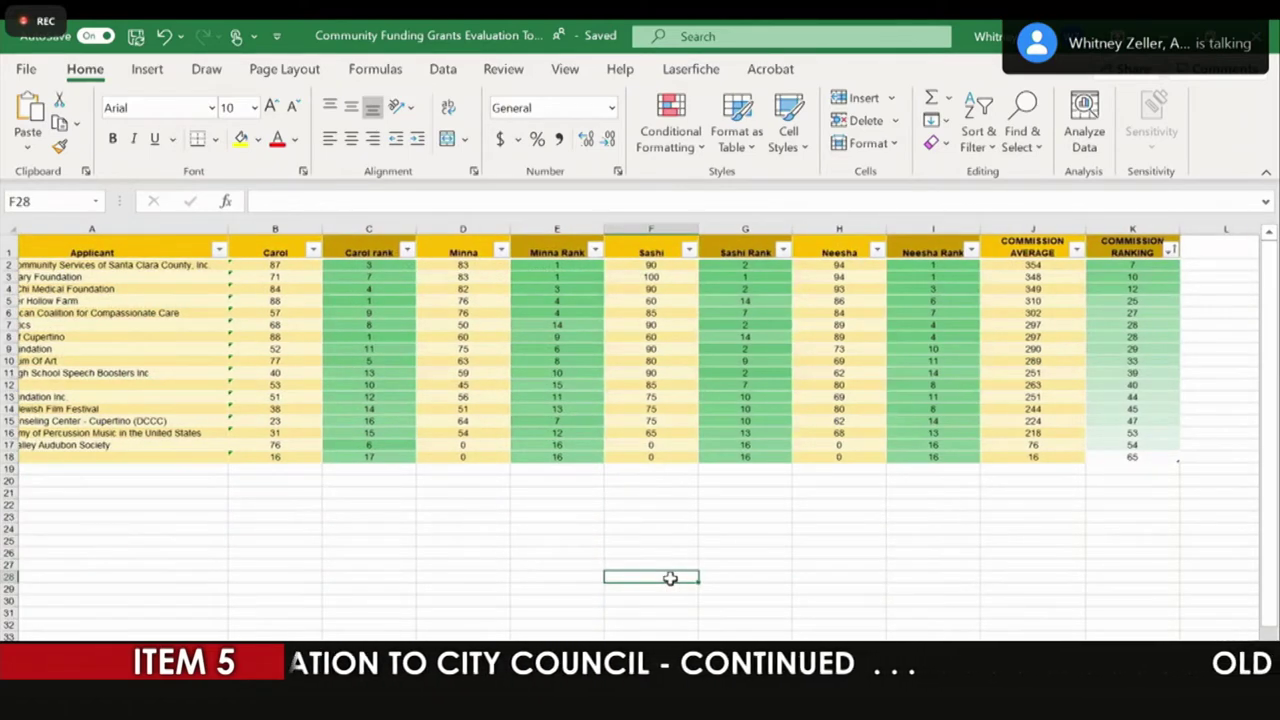
scroll(670, 578, "right", 1)
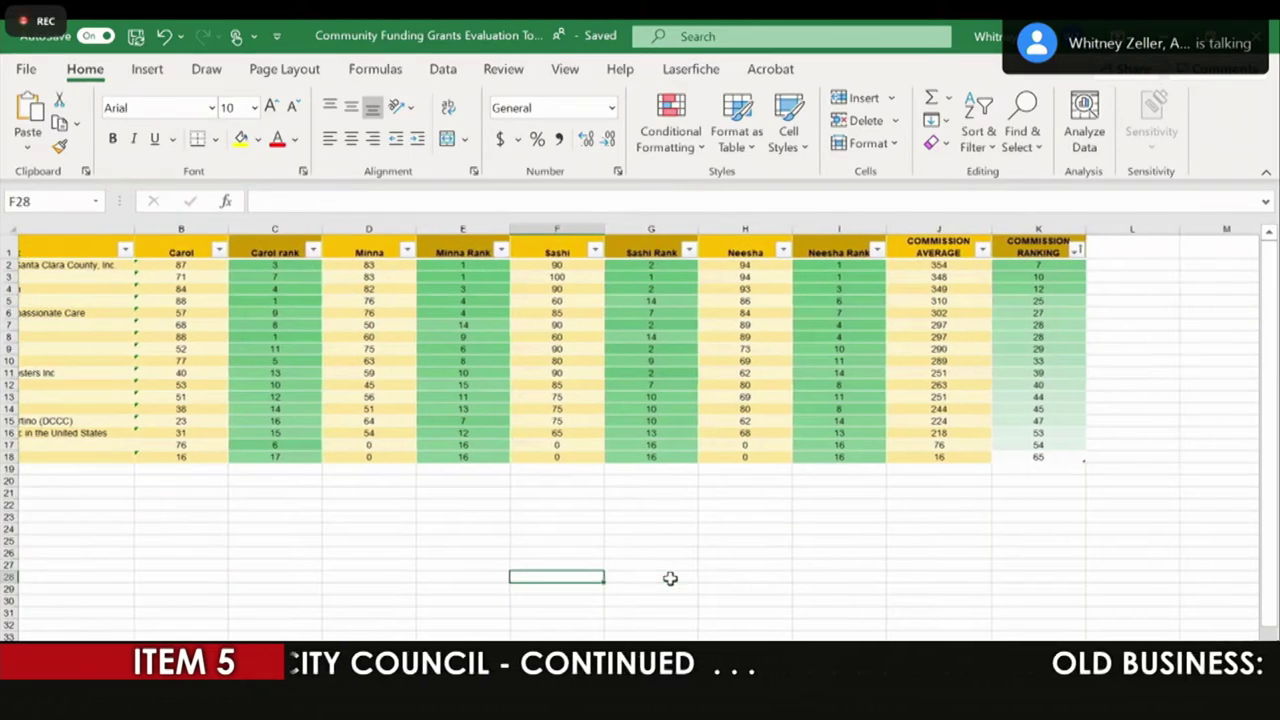
scroll(670, 578, "right", 1)
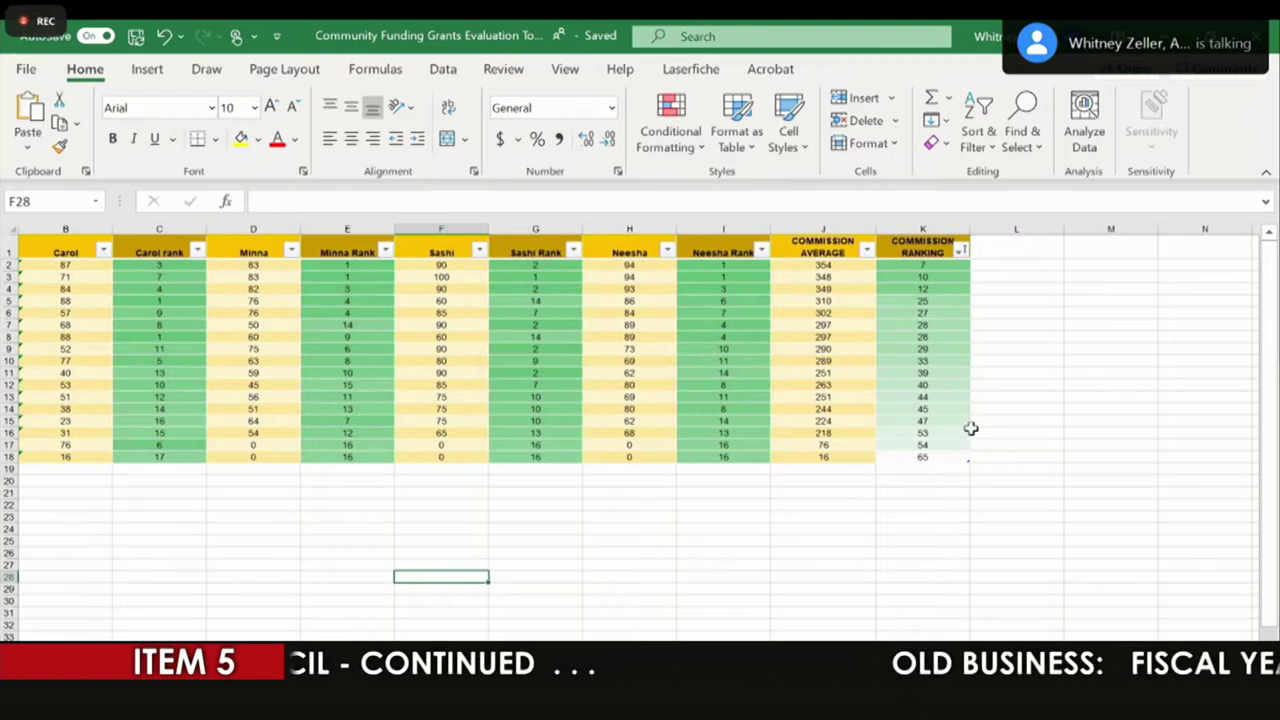
Step: Examine the Commission Ranking values in K2:K18 and the formula behind the first ranking in K2
left_click(986, 278)
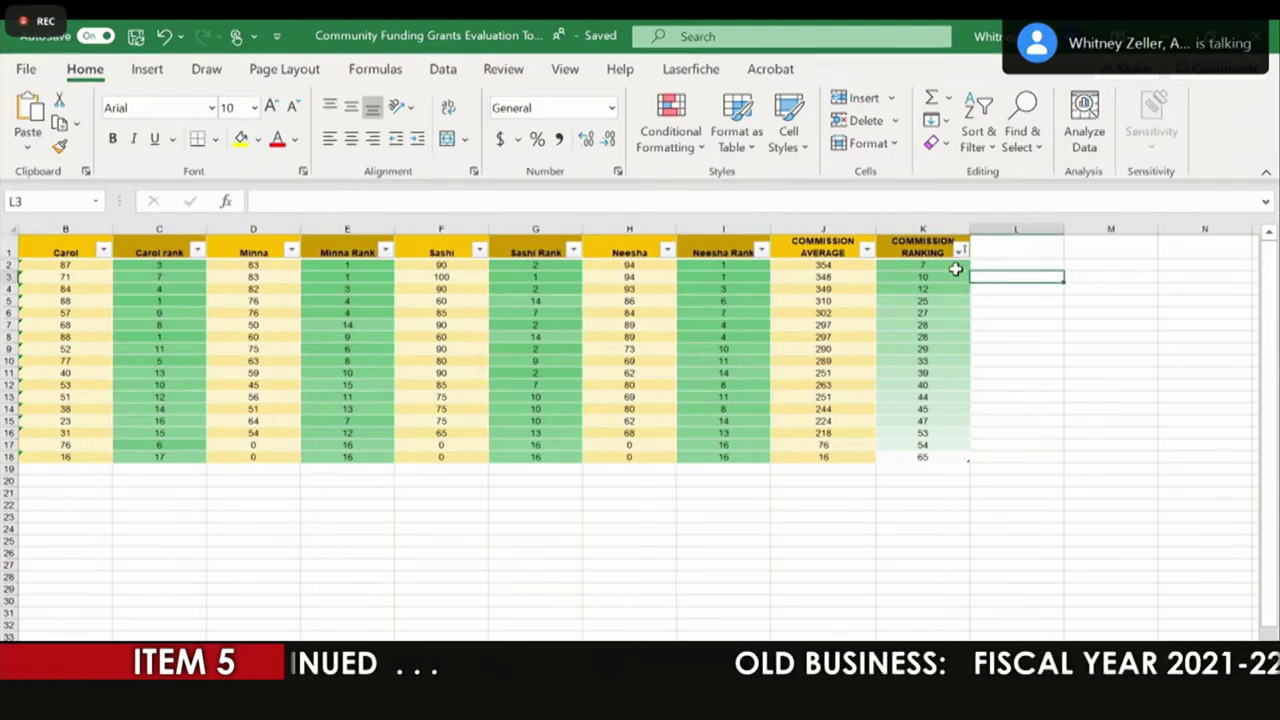
left_click(955, 266)
left_click_drag(955, 268, 920, 457)
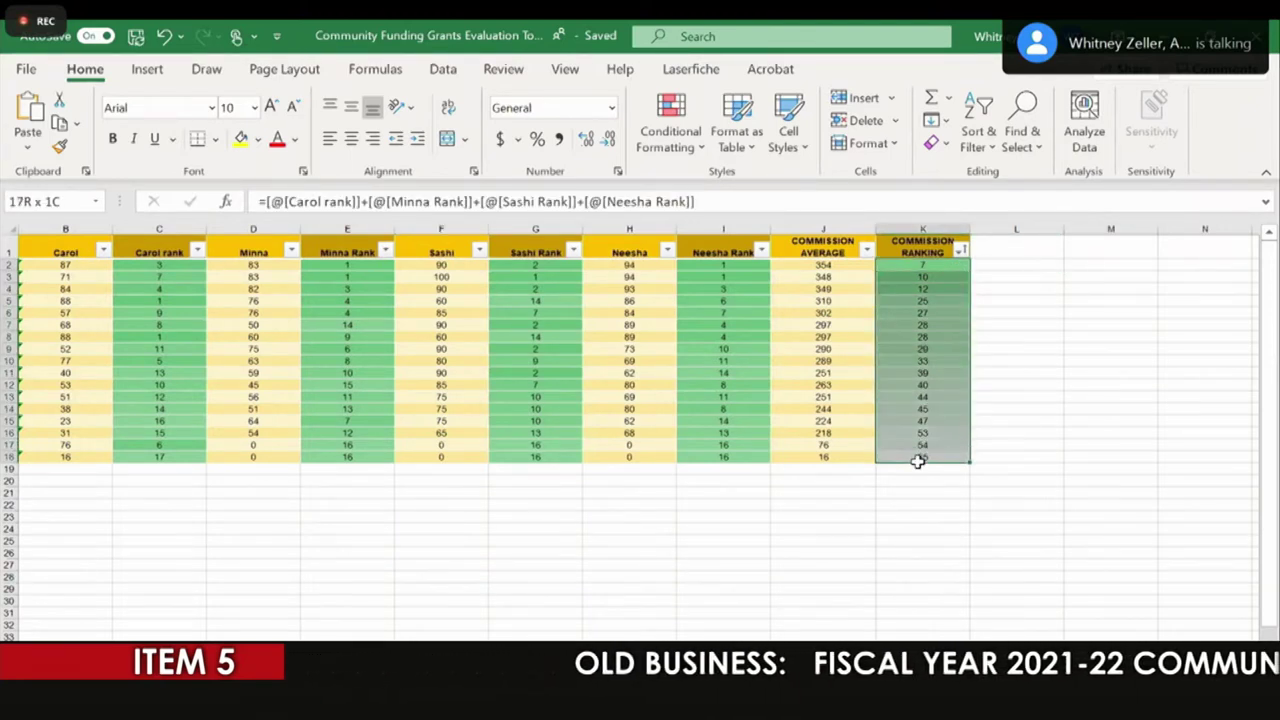
left_click(923, 552)
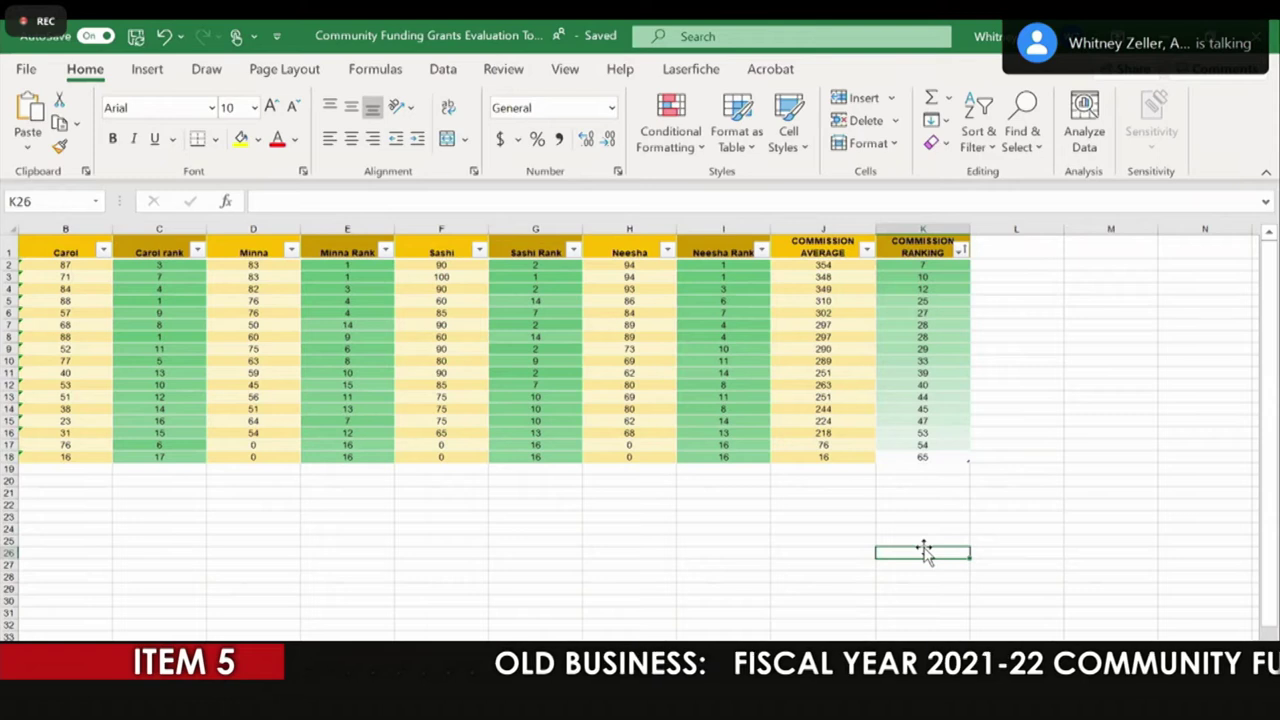
left_click(938, 265)
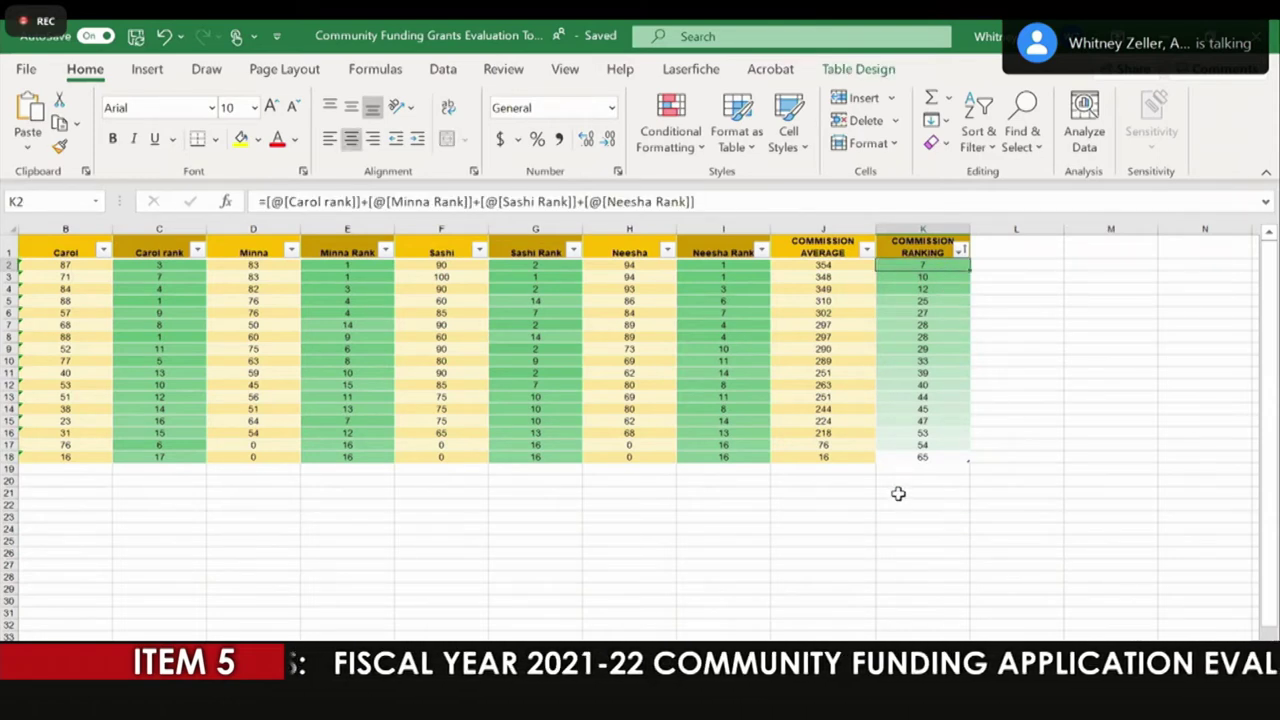
left_click(865, 576)
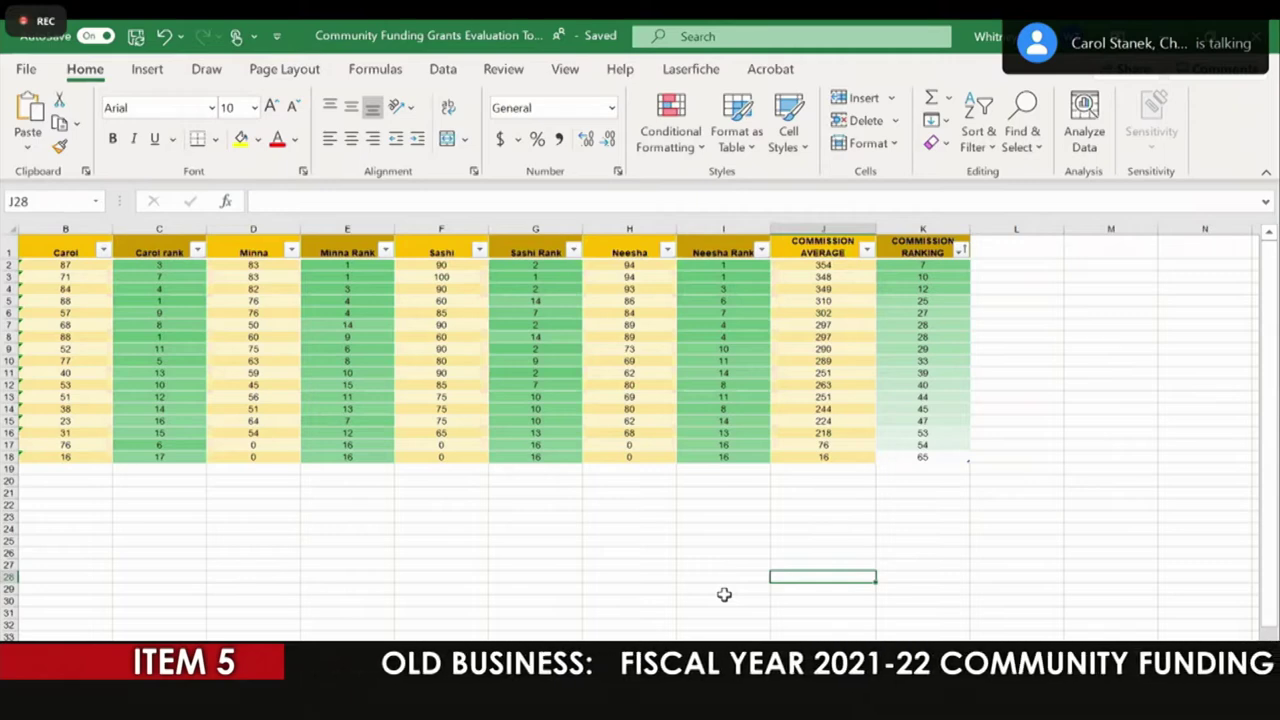
Step: Return to the worksheet with Commission Total and Amount Requested, and inspect the formula in B2
key("ctrl+Page_Down")
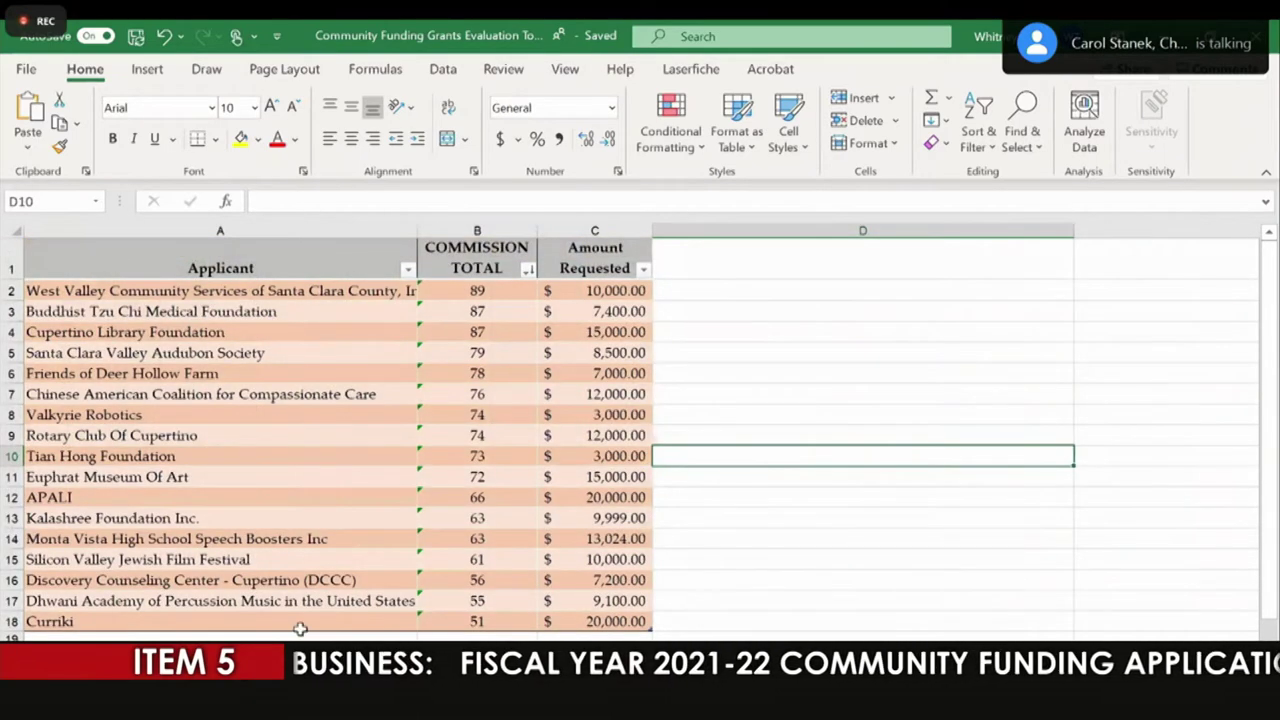
left_click(754, 585)
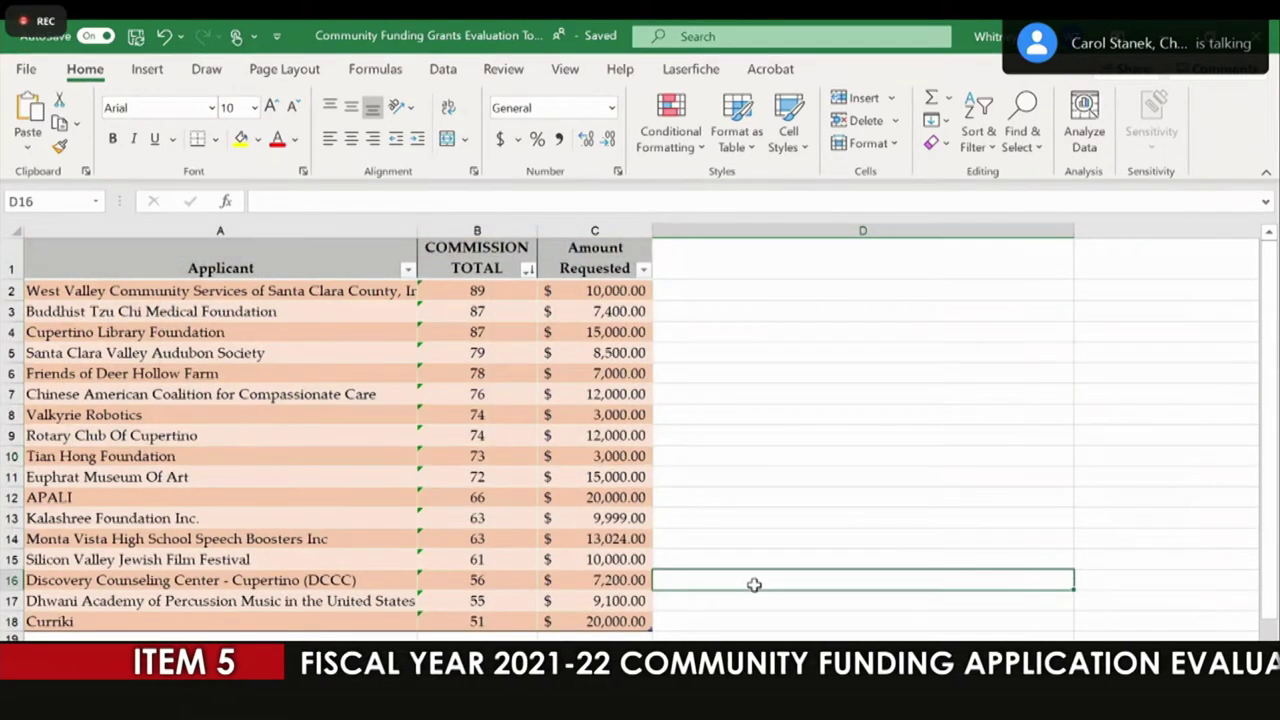
left_click(865, 499)
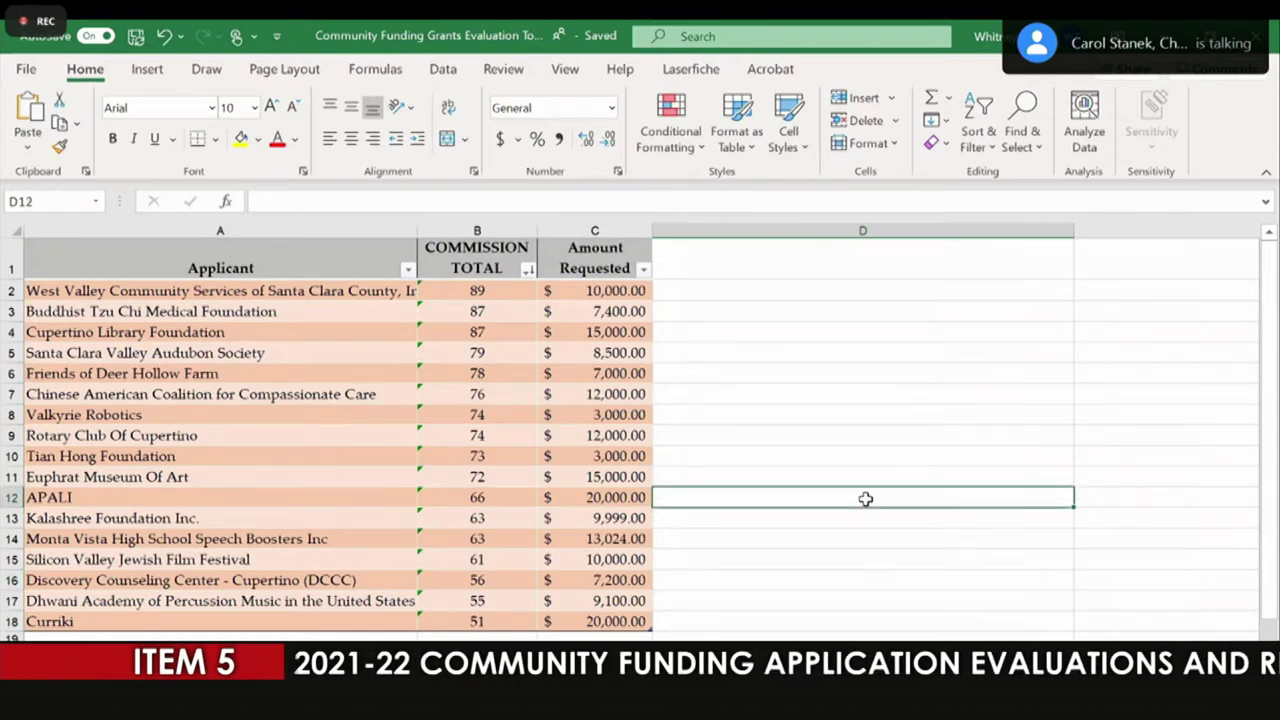
left_click(464, 290)
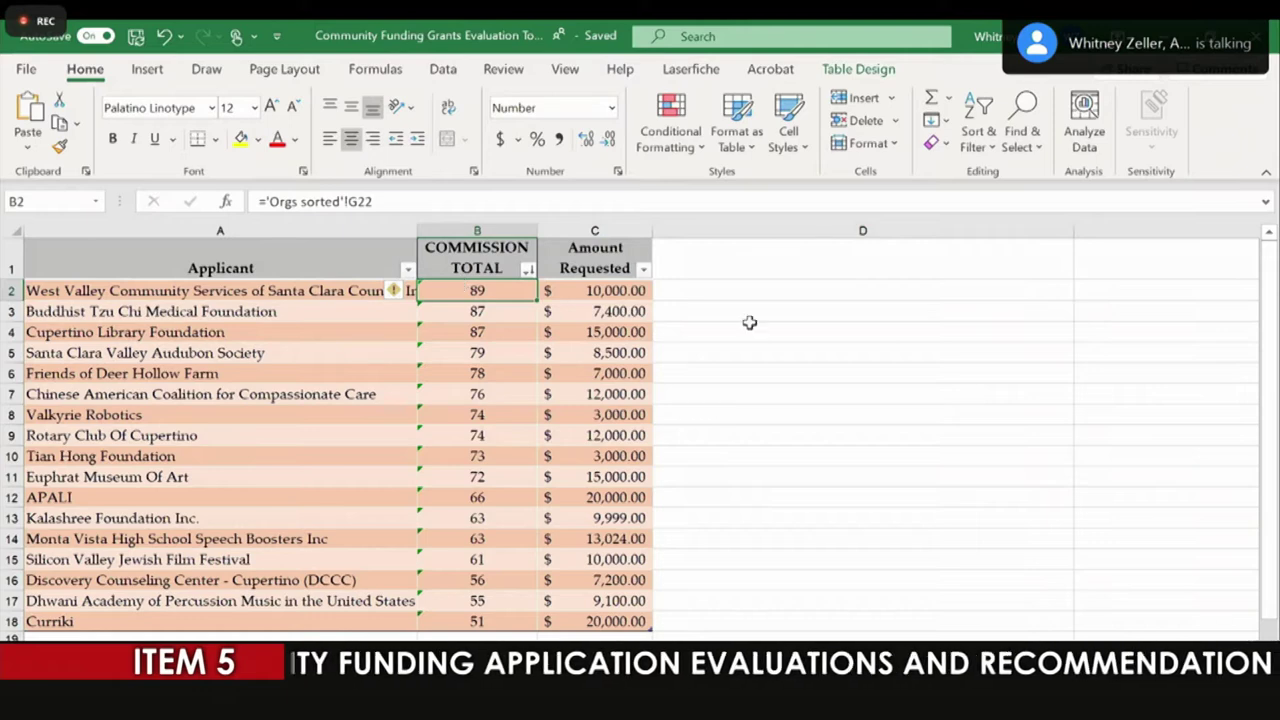
left_click(848, 328)
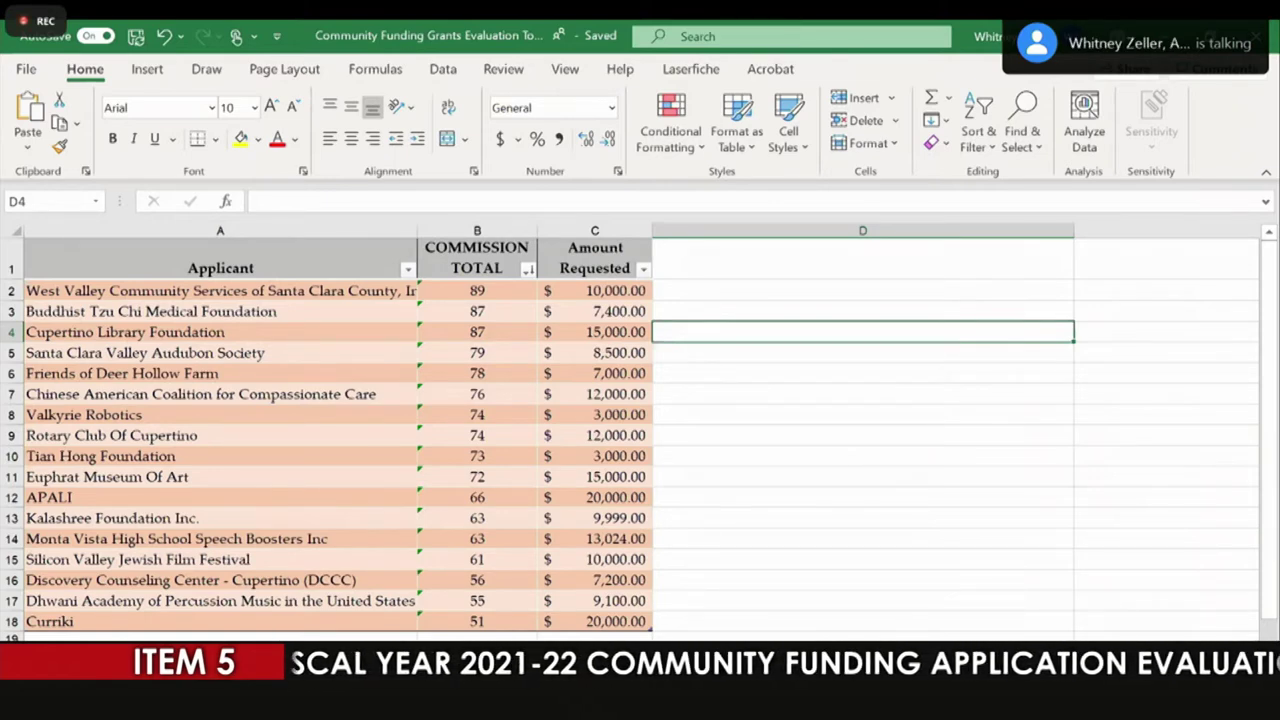
Step: Go back to the commissioner rankings worksheet and show the Applicant column beside the individual scores
key("ctrl+Page_Down")
left_click(614, 565)
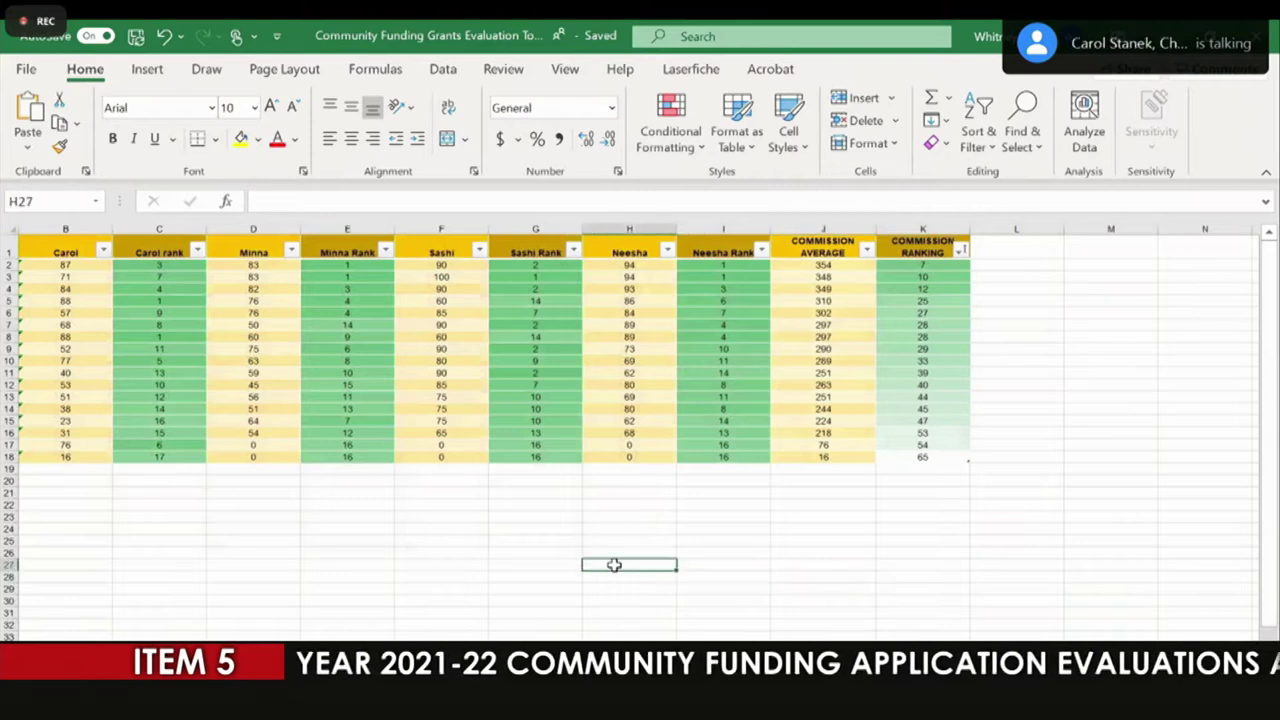
left_click(733, 528)
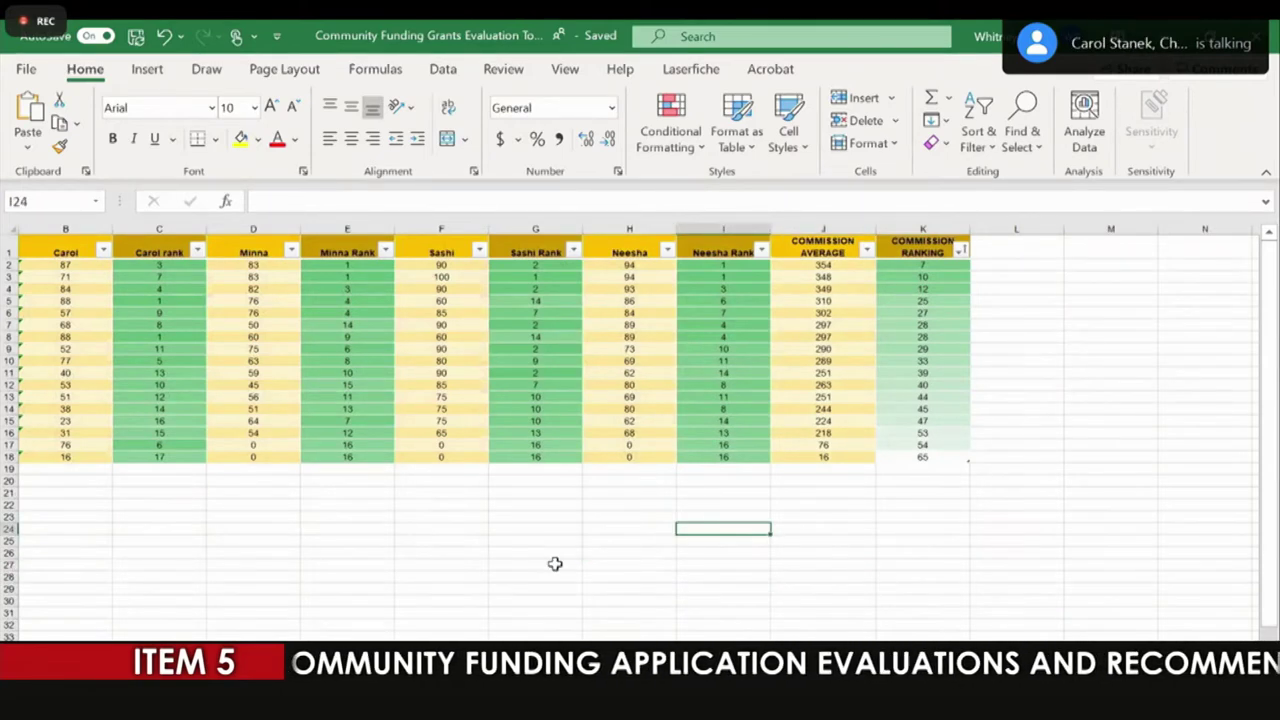
scroll(555, 564, "left", 5)
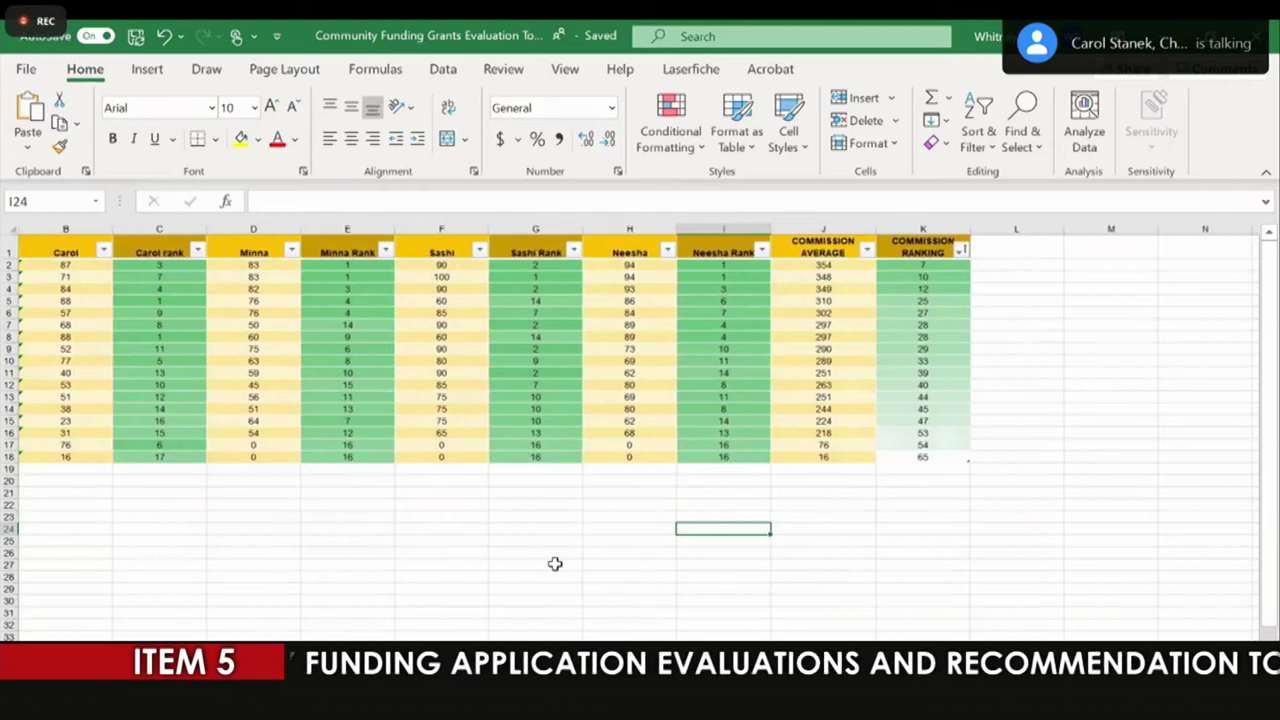
left_click_drag(62, 267, 56, 458)
left_click(153, 563)
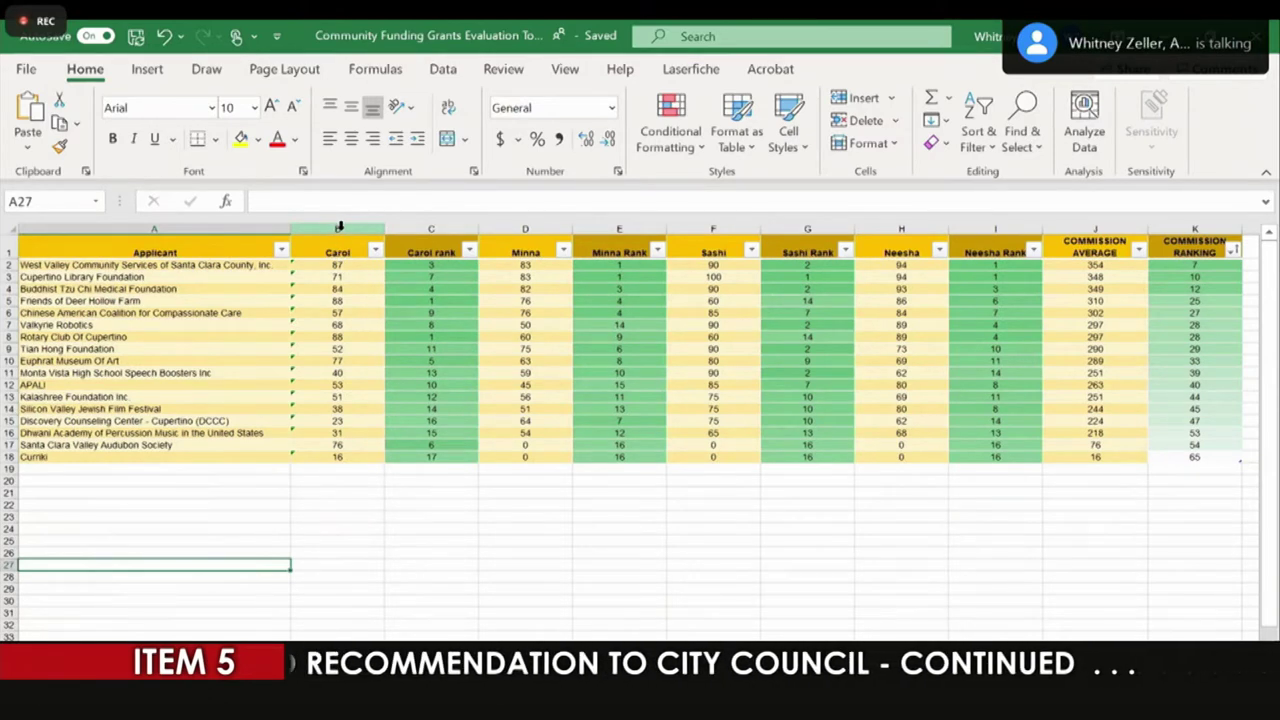
left_click(455, 503)
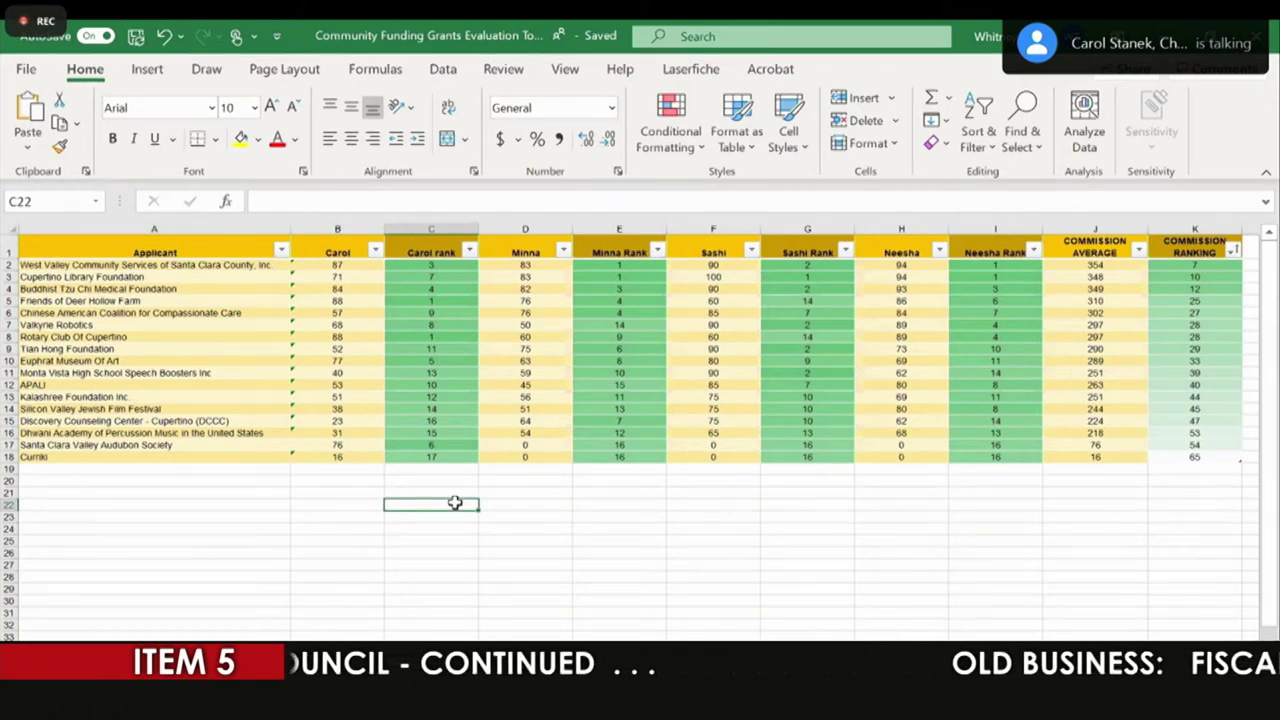
left_click(335, 229)
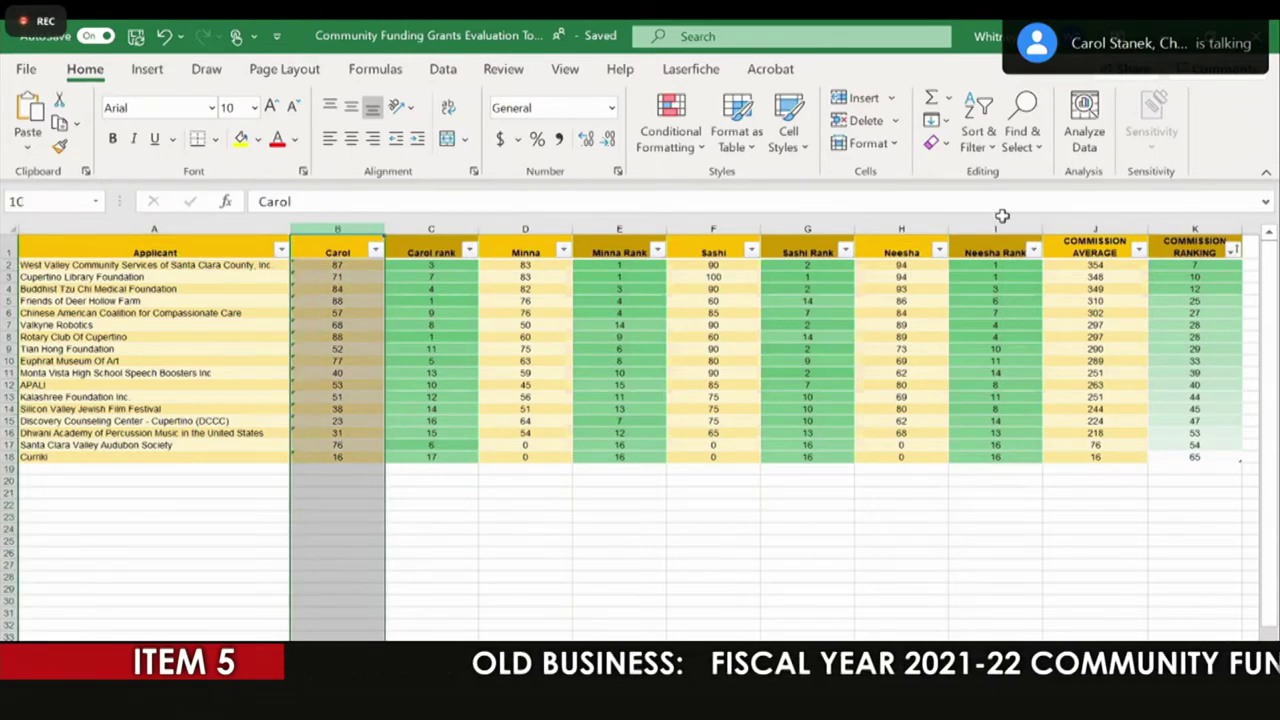
left_click(930, 229, "shift")
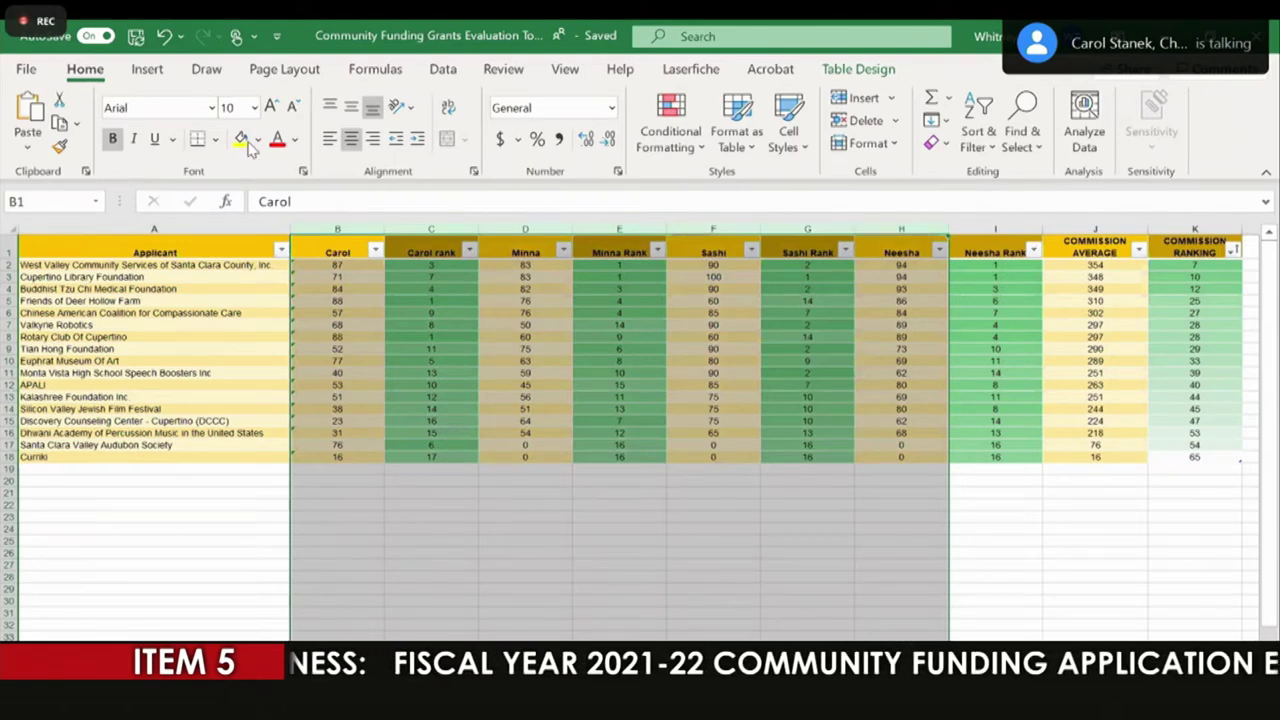
left_click(525, 480)
Step: Hide columns B through I, leaving only the Applicant, Commission Average and Commission Ranking columns displayed
left_click(348, 226)
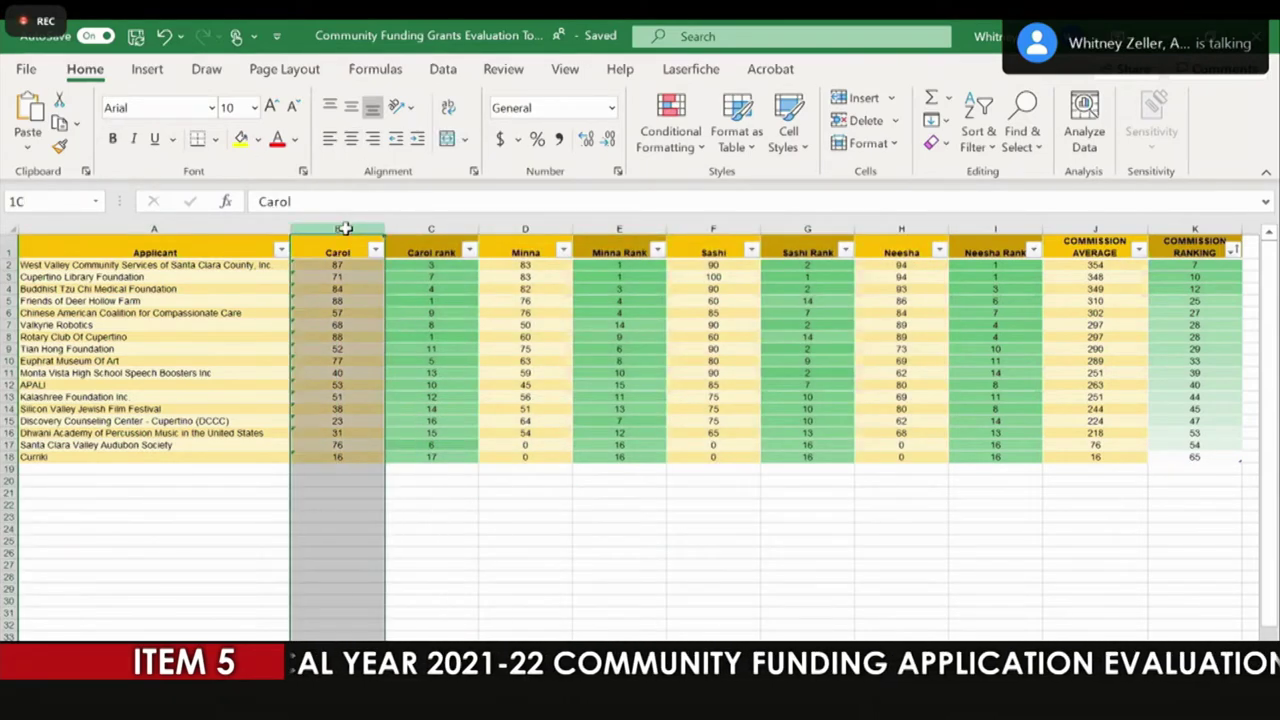
left_click(996, 229, "shift")
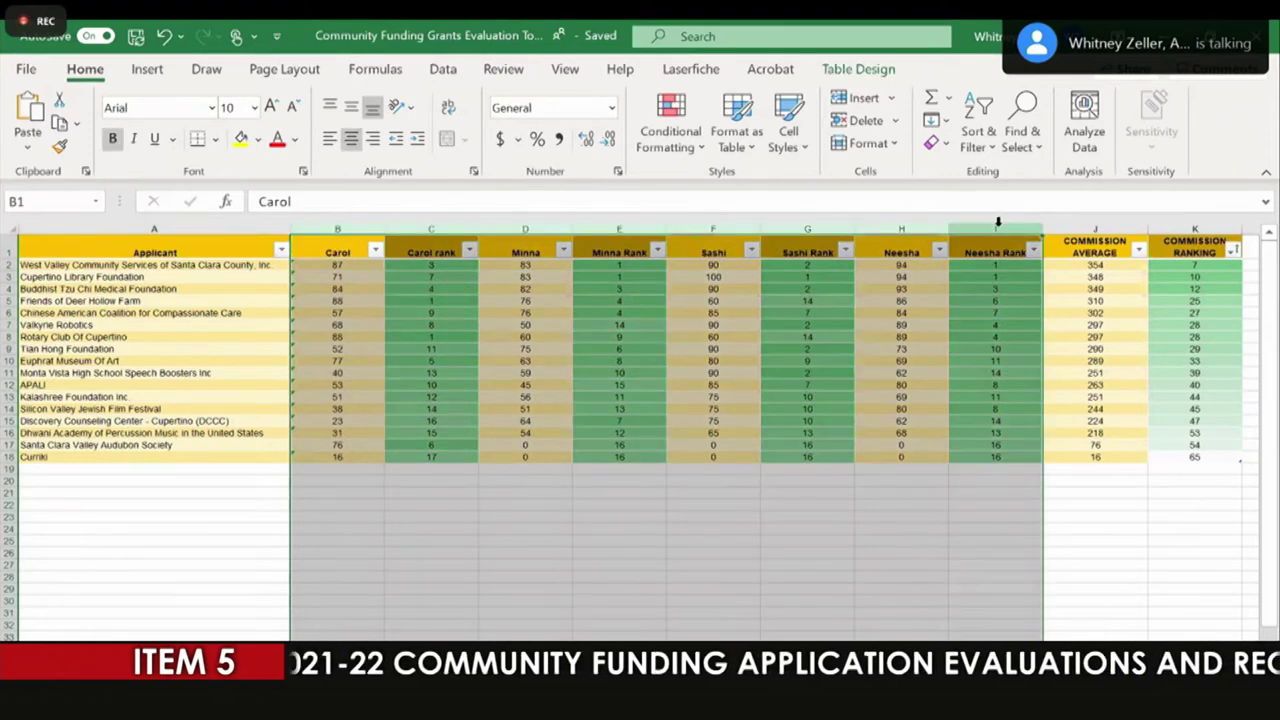
right_click(1004, 232)
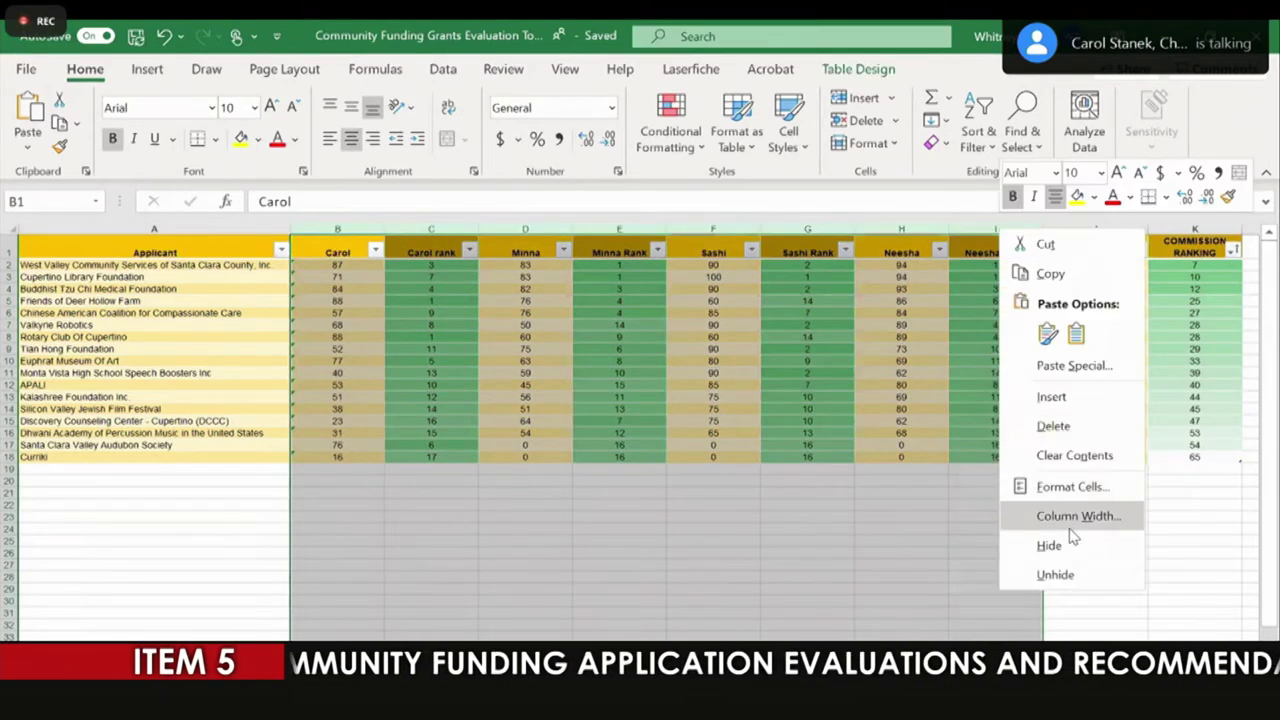
left_click(1068, 541)
left_click(655, 529)
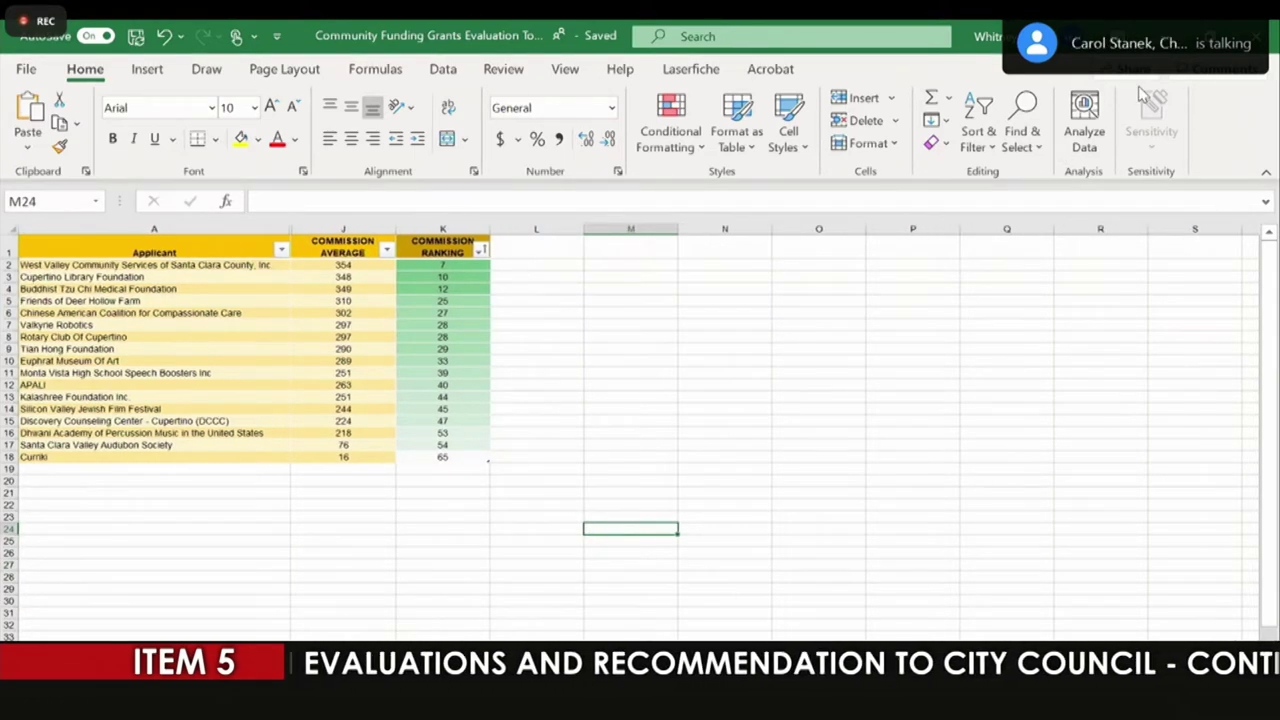
left_click(609, 429)
left_click(641, 578)
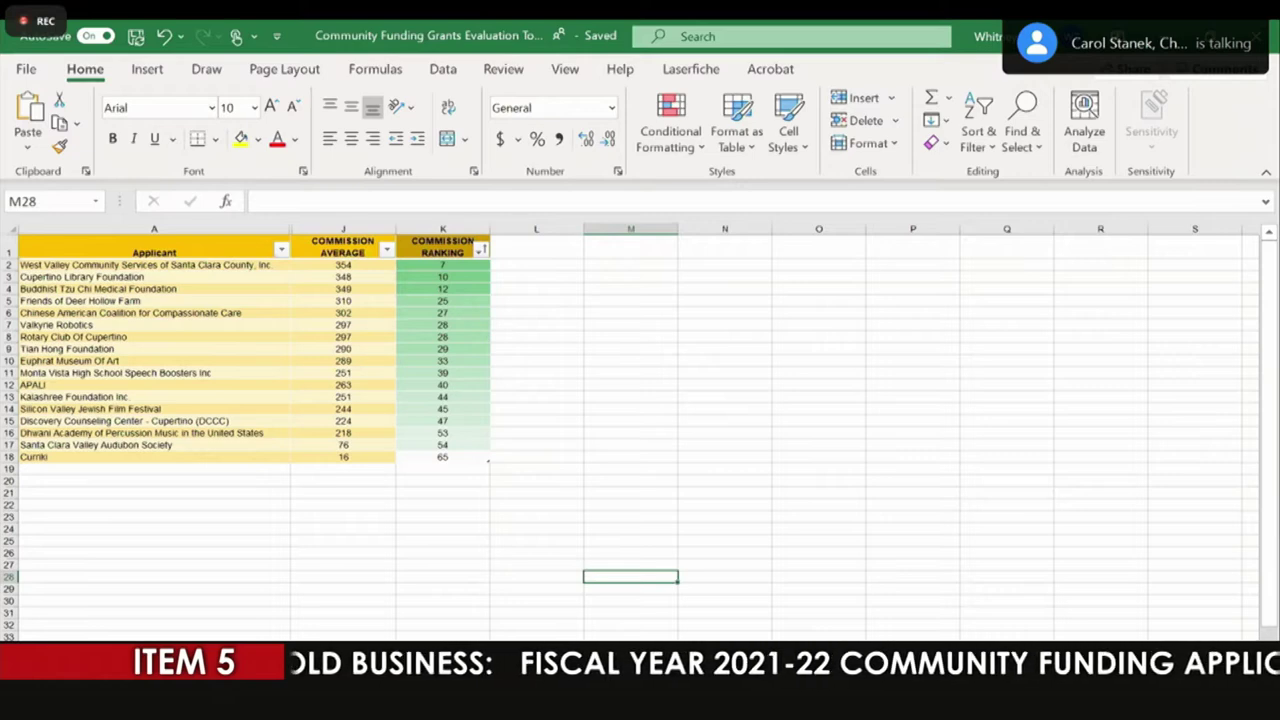
left_click(155, 590)
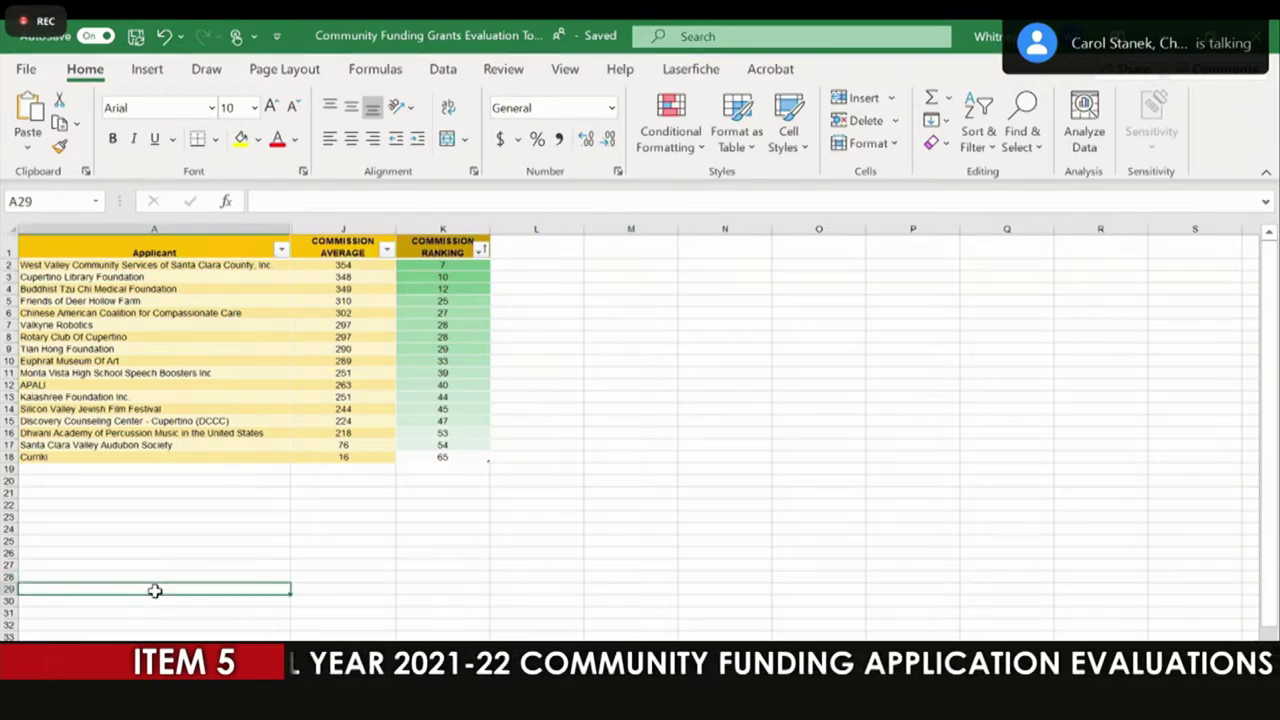
left_click(401, 577)
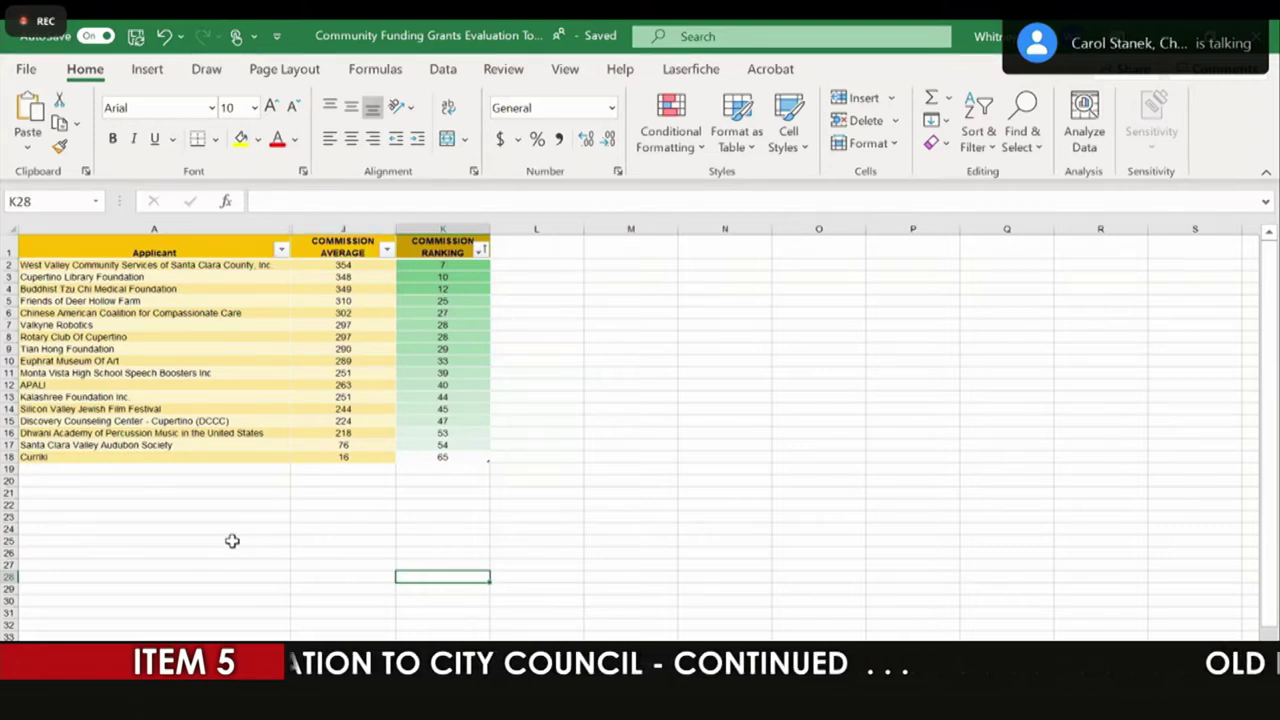
left_click(578, 371)
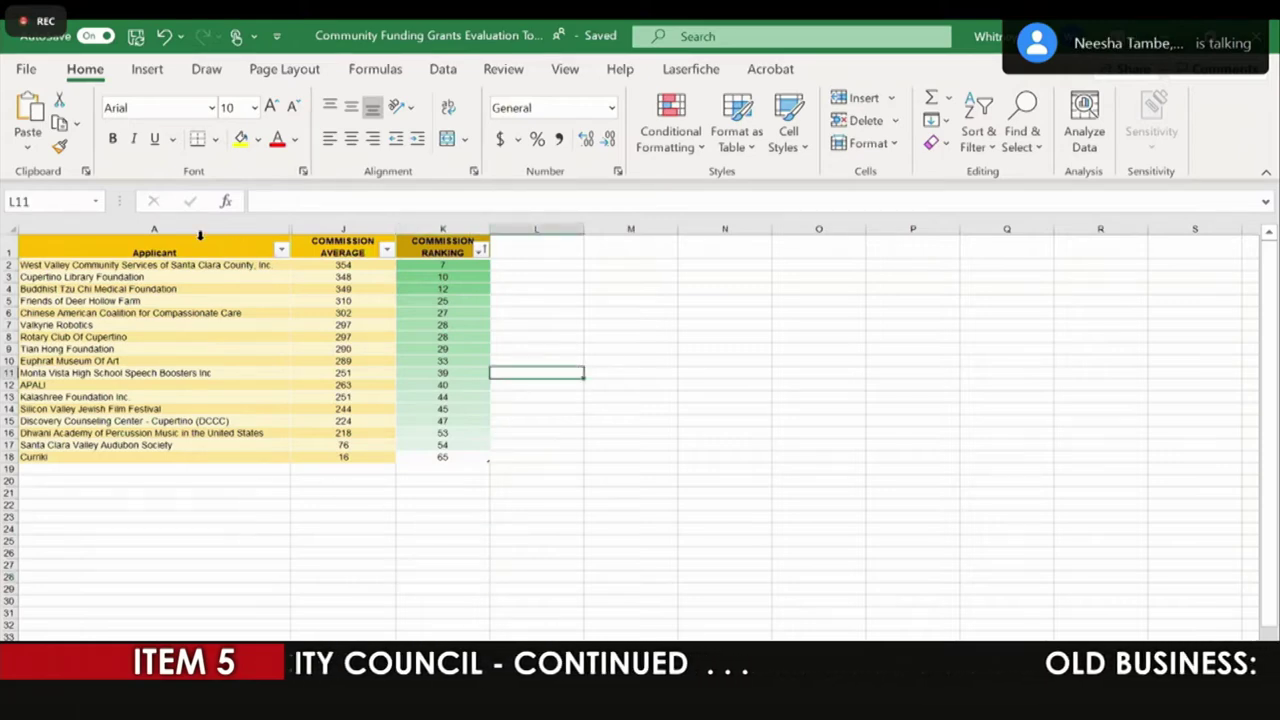
Step: Review the ranked list of applicants in A2:A18
left_click_drag(185, 266, 129, 455)
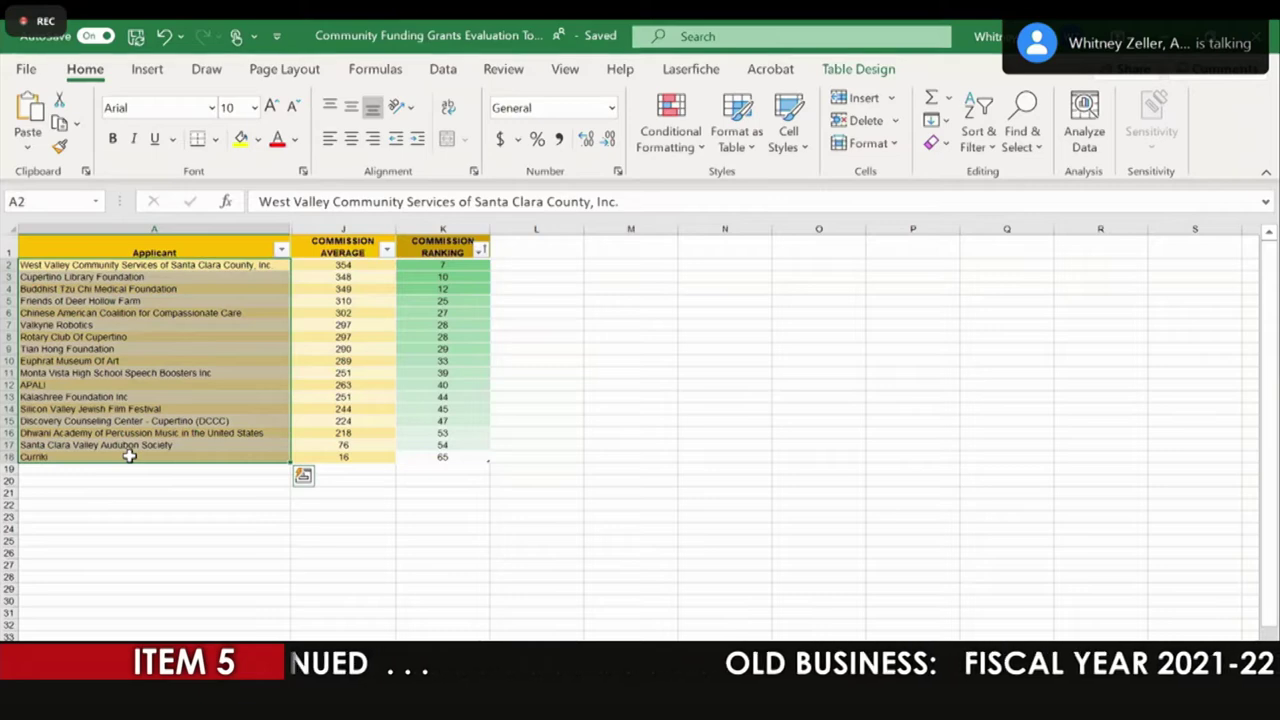
left_click(135, 601)
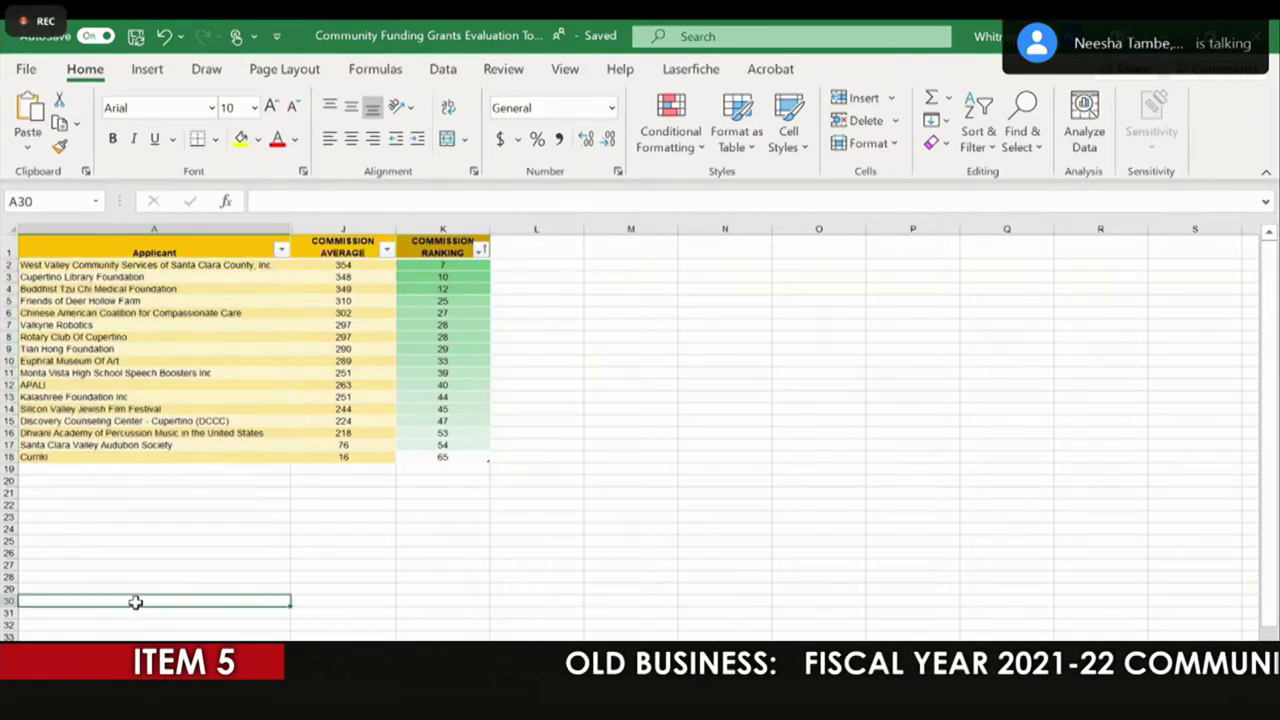
Step: Insert a blank column before the Applicant column on the worksheet with Commission Total and Amount Requested
key("ctrl+Page_Down")
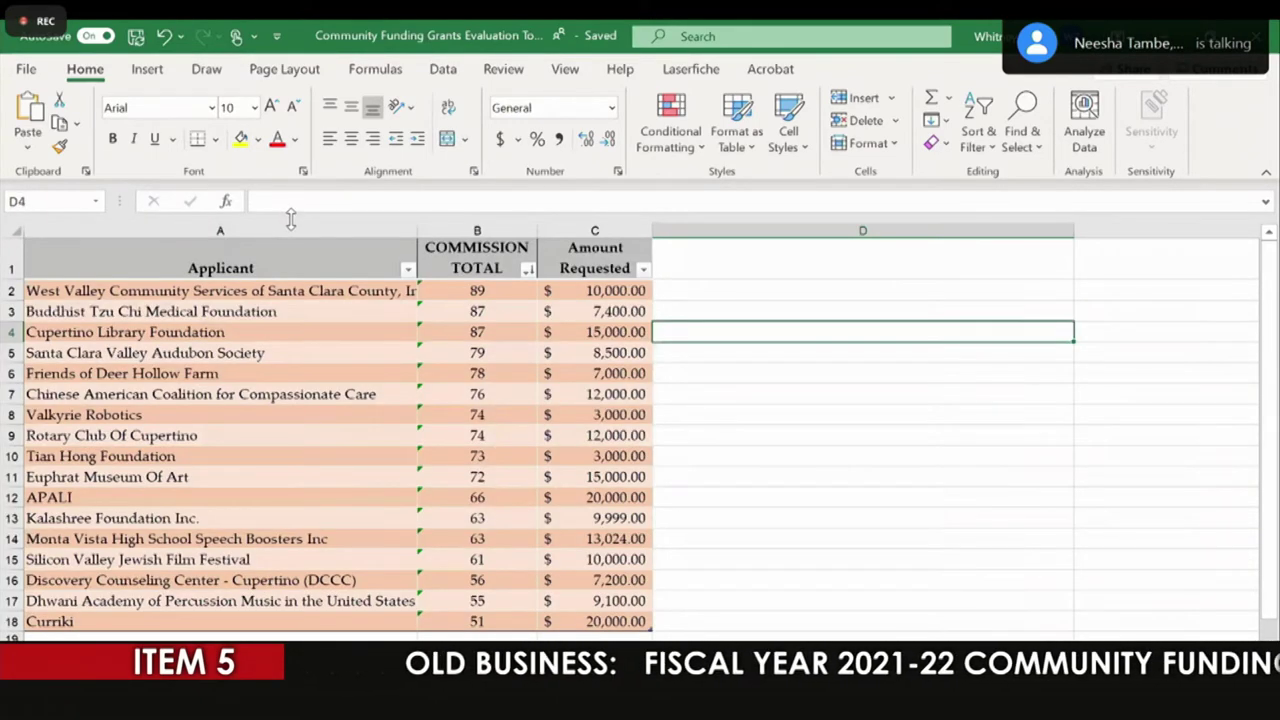
left_click(251, 229)
right_click(253, 231)
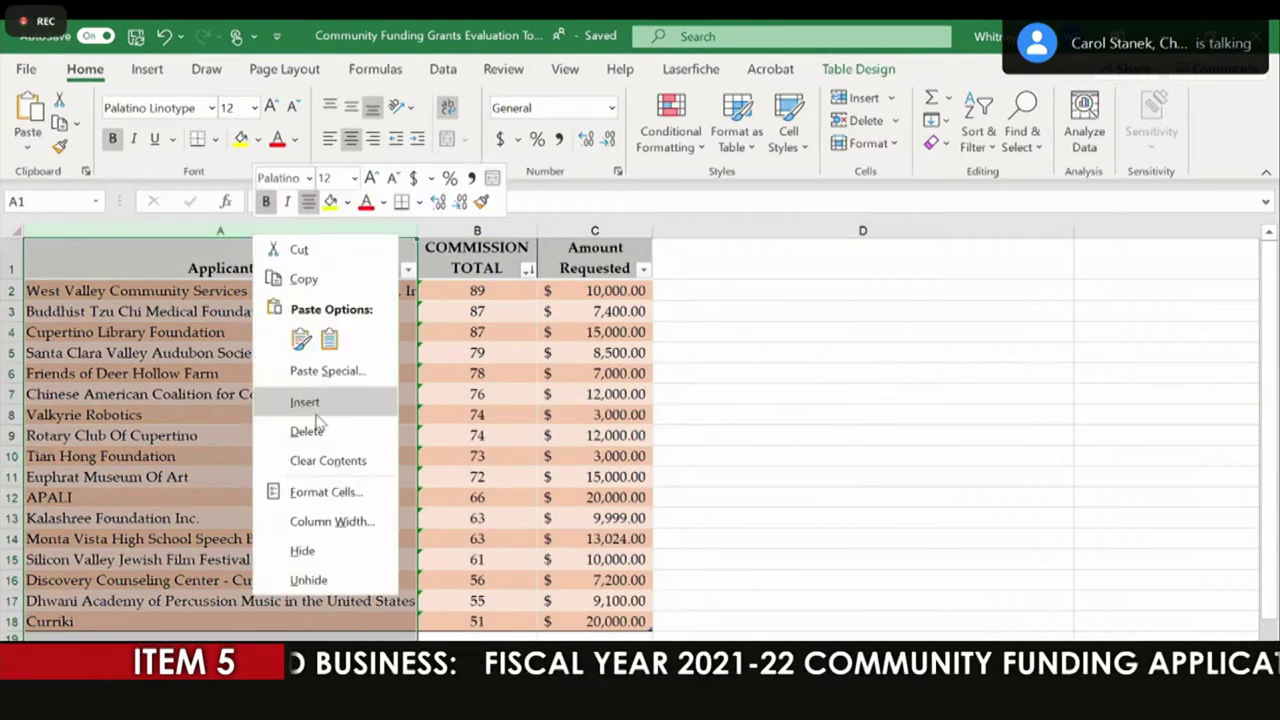
left_click(305, 402)
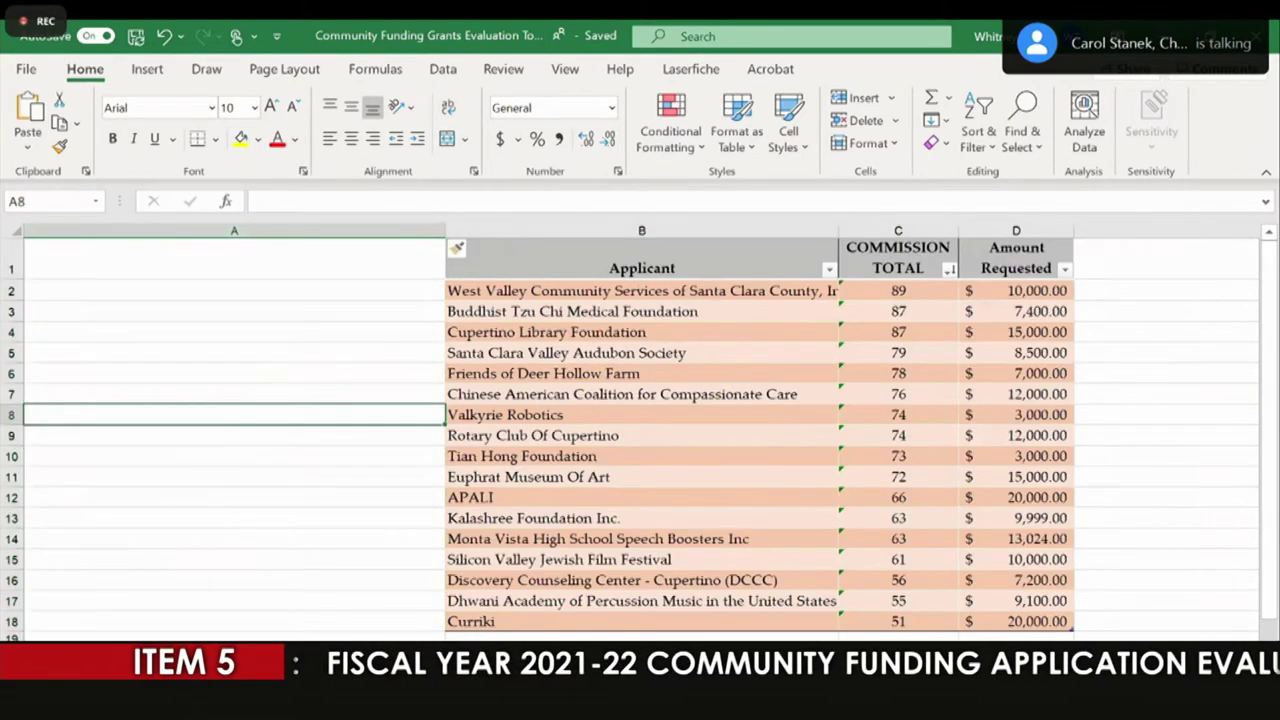
Step: Copy the ranked applicants in A2:A18 of the commissioner rankings worksheet into the blank column of the Commission Total worksheet, starting at A2
key("ctrl+Page_Up")
left_click_drag(157, 268, 116, 453)
key("ctrl+c")
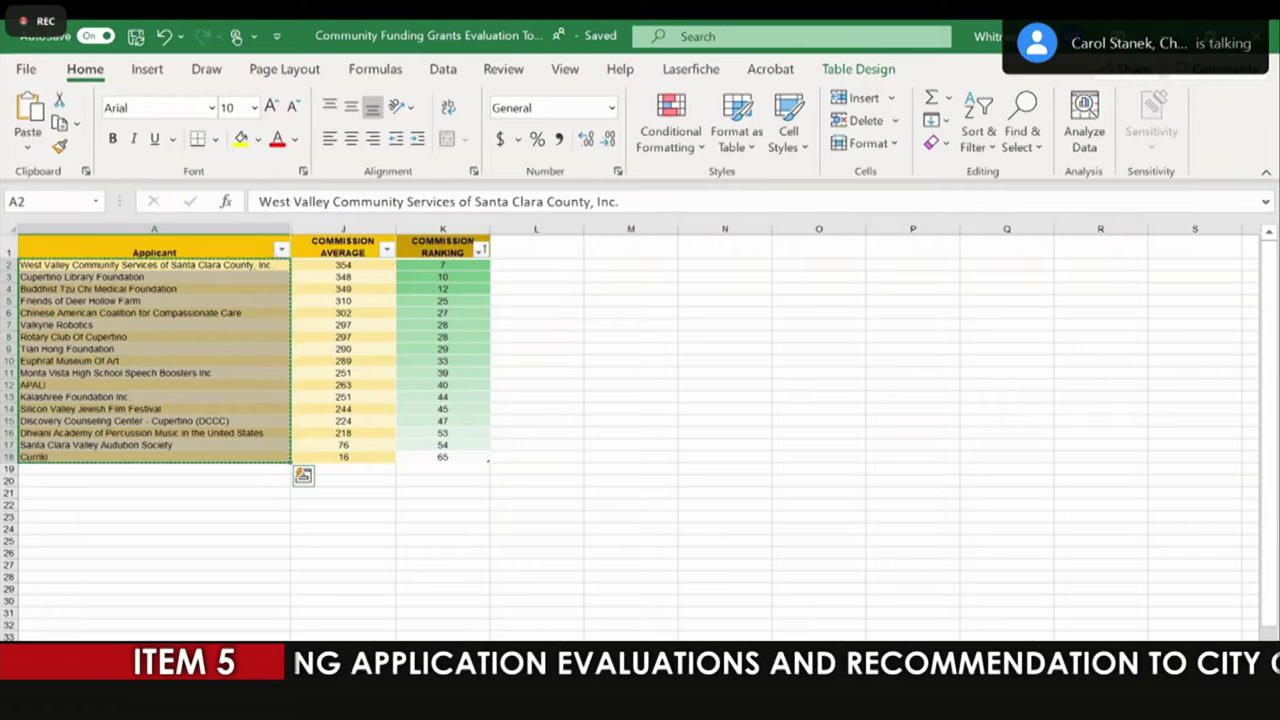
key("ctrl+Page_Down")
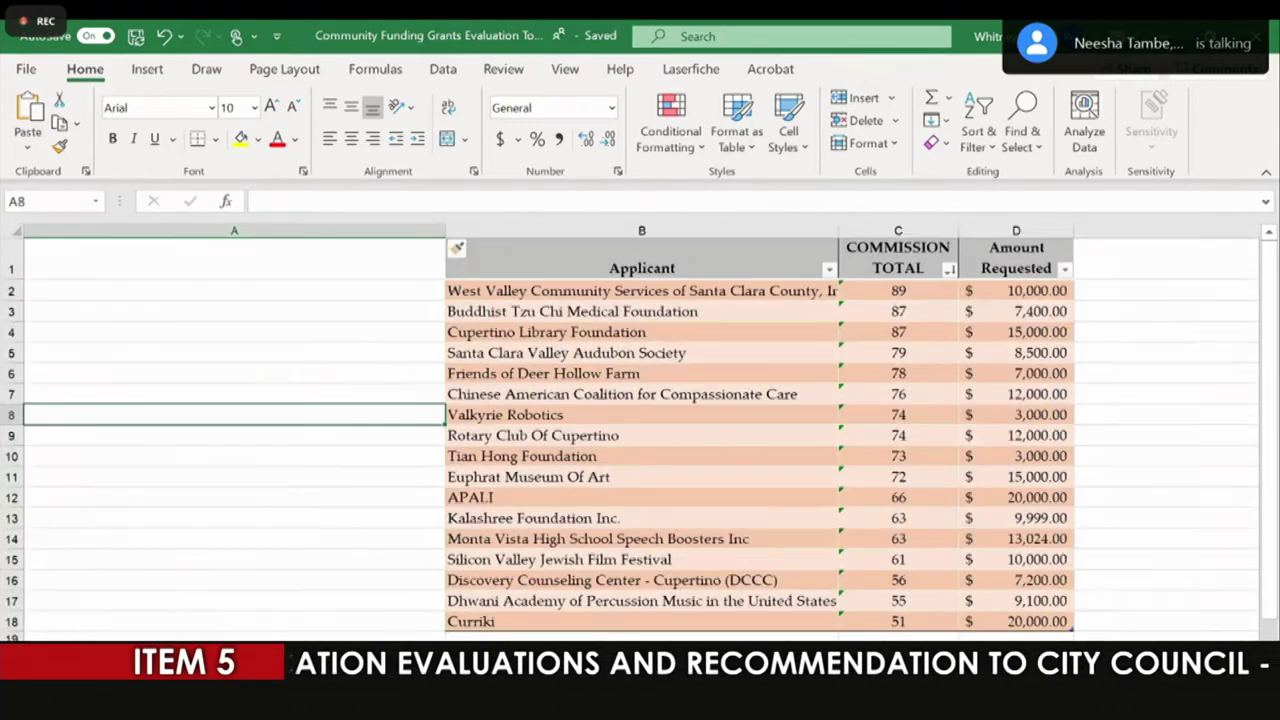
left_click(353, 292)
key("ctrl+v")
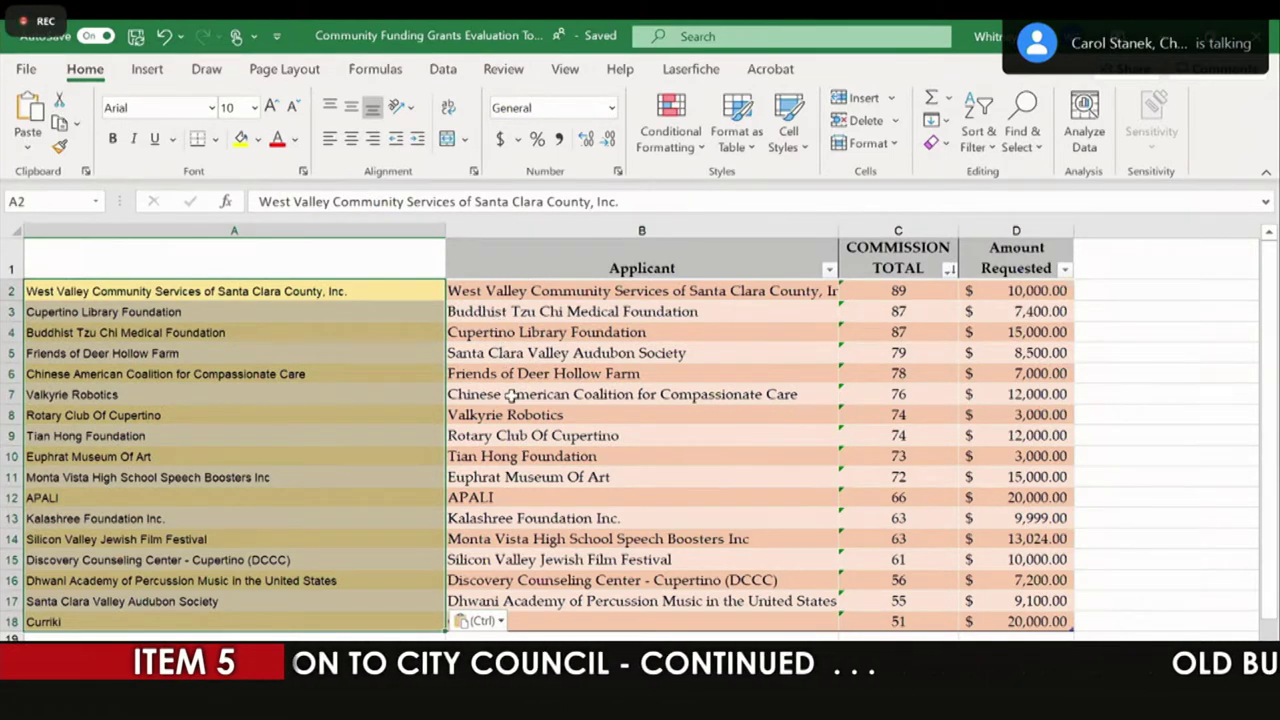
left_click(620, 476)
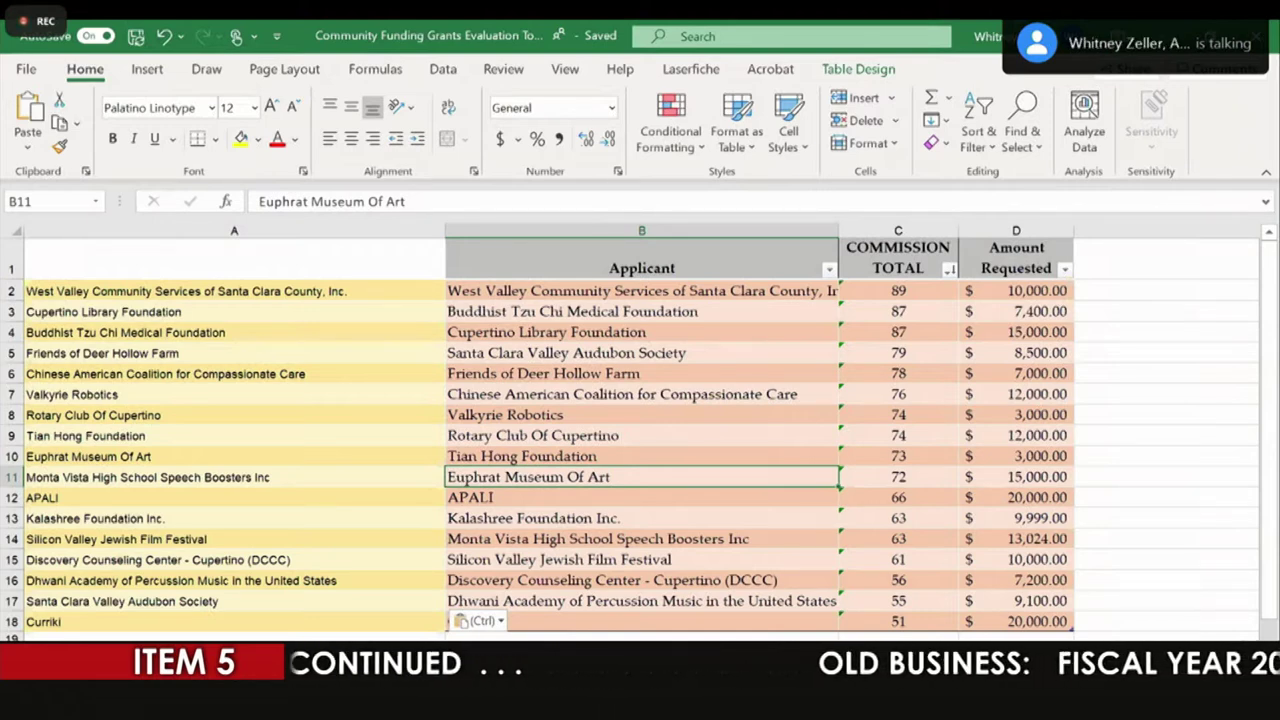
Step: Look over the worksheet listing new and returning applicants with their scores, requested amounts and projects
key("ctrl+Page_Up")
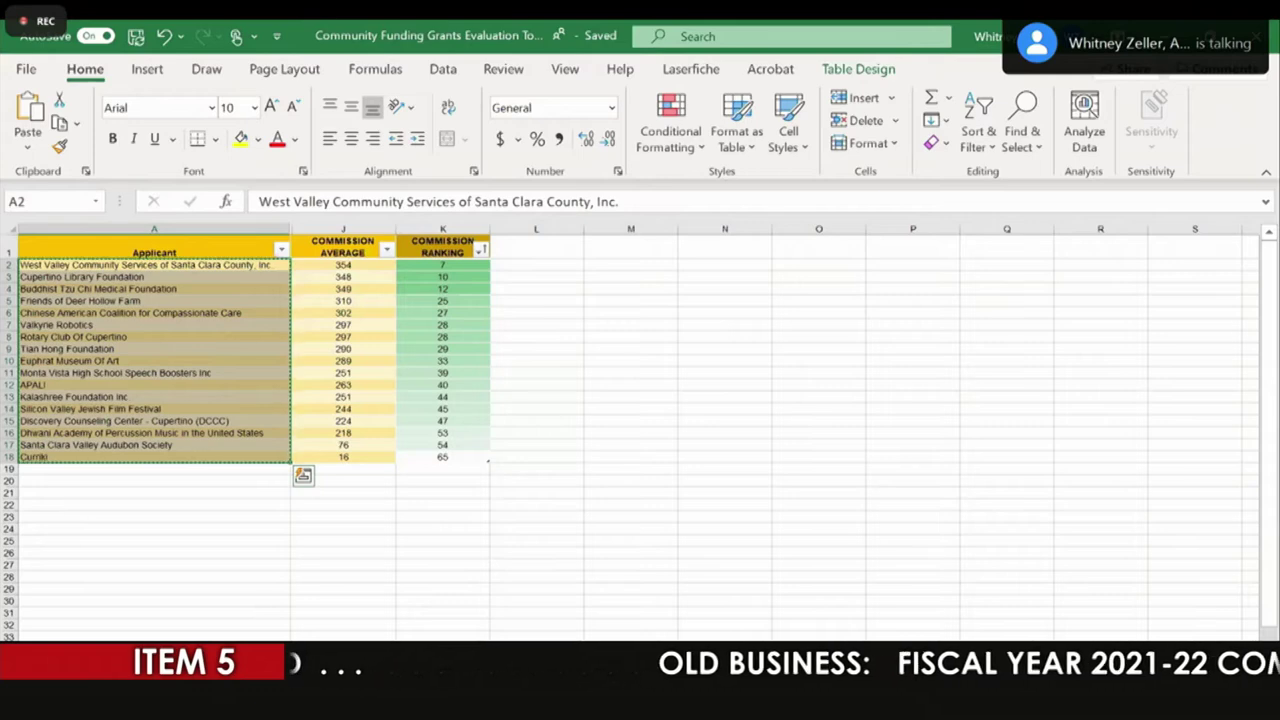
key("ctrl+Page_Down")
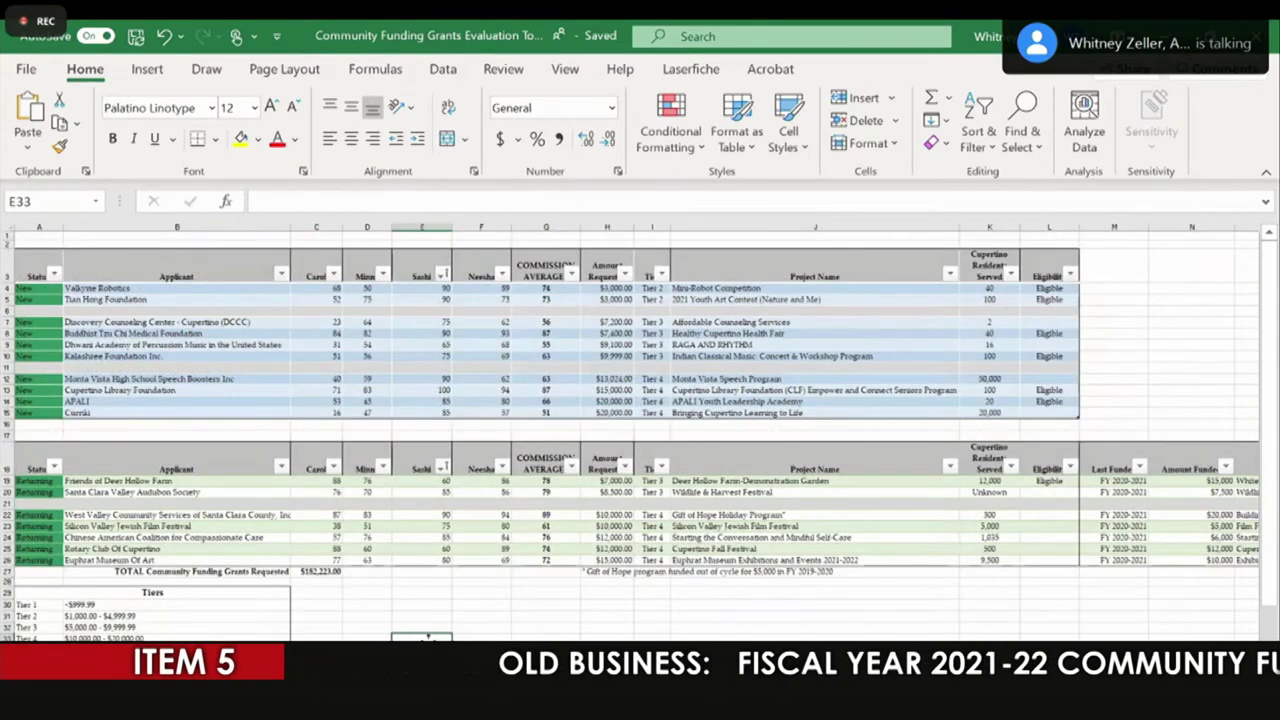
left_click(628, 591)
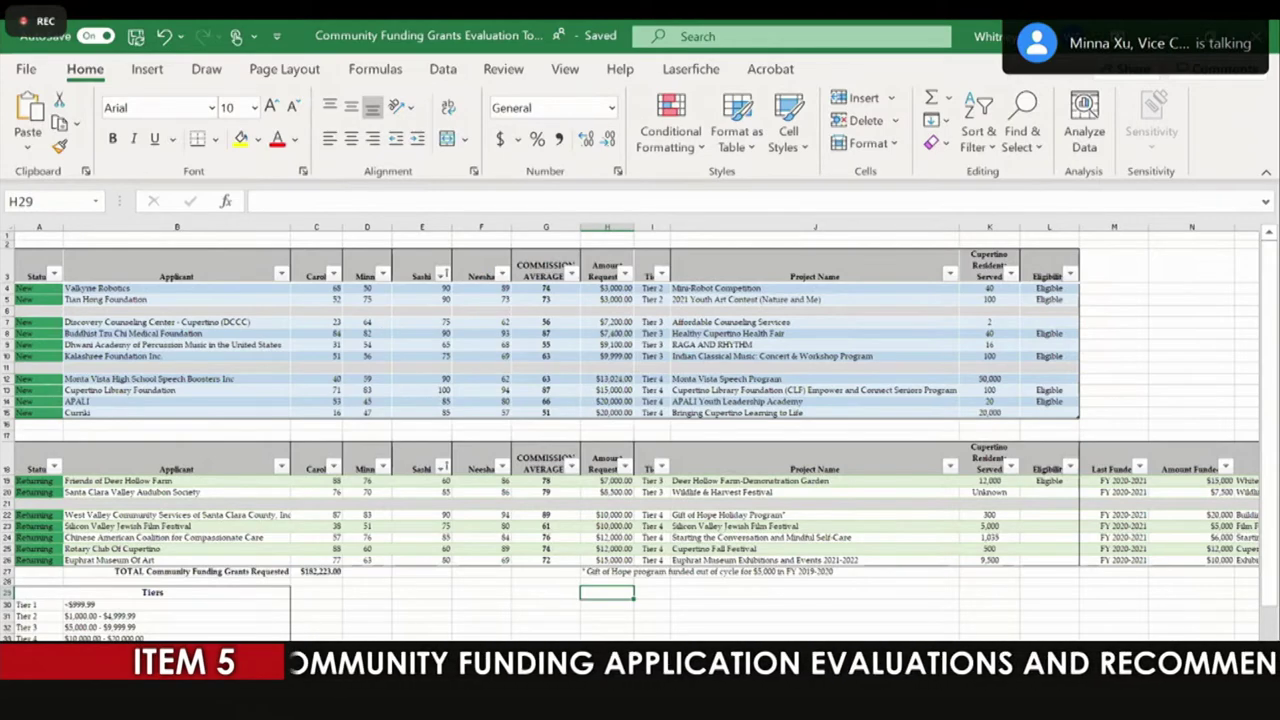
Step: Unhide columns B through I on the commissioner rankings worksheet to show the individual scores and ranks again
key("ctrl+Page_Down")
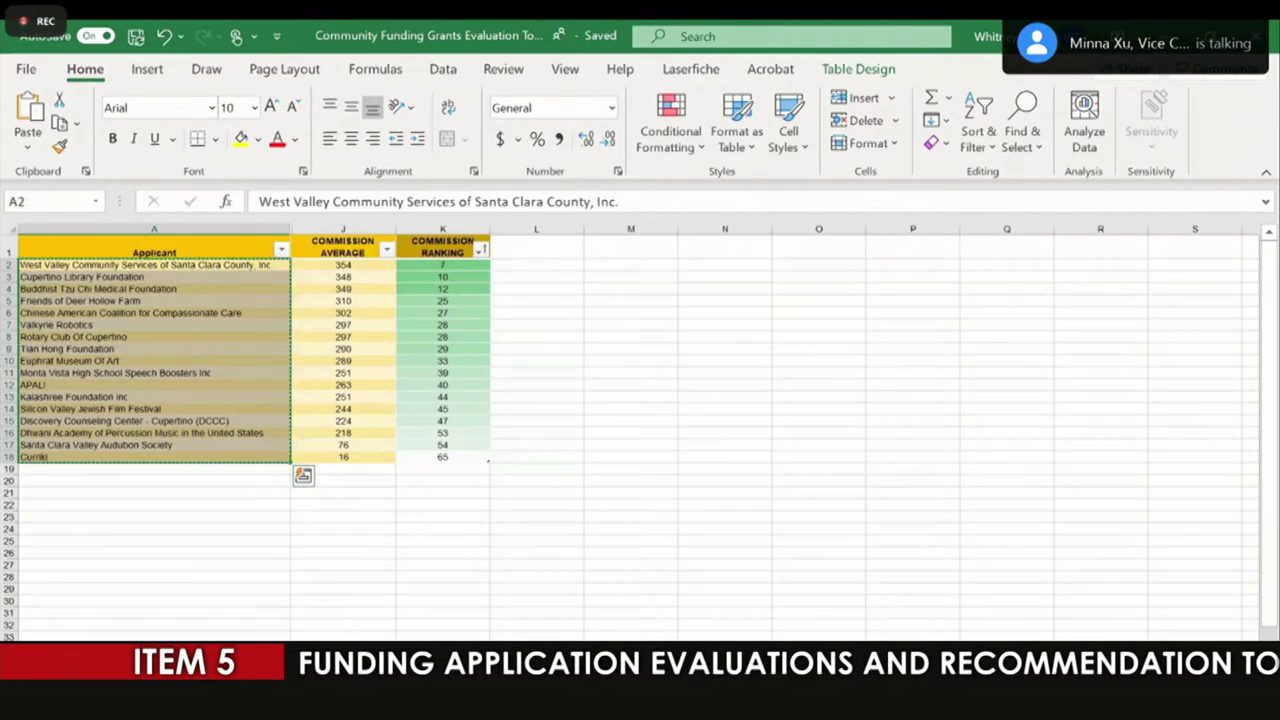
left_click(443, 554)
left_click_drag(308, 220, 285, 226)
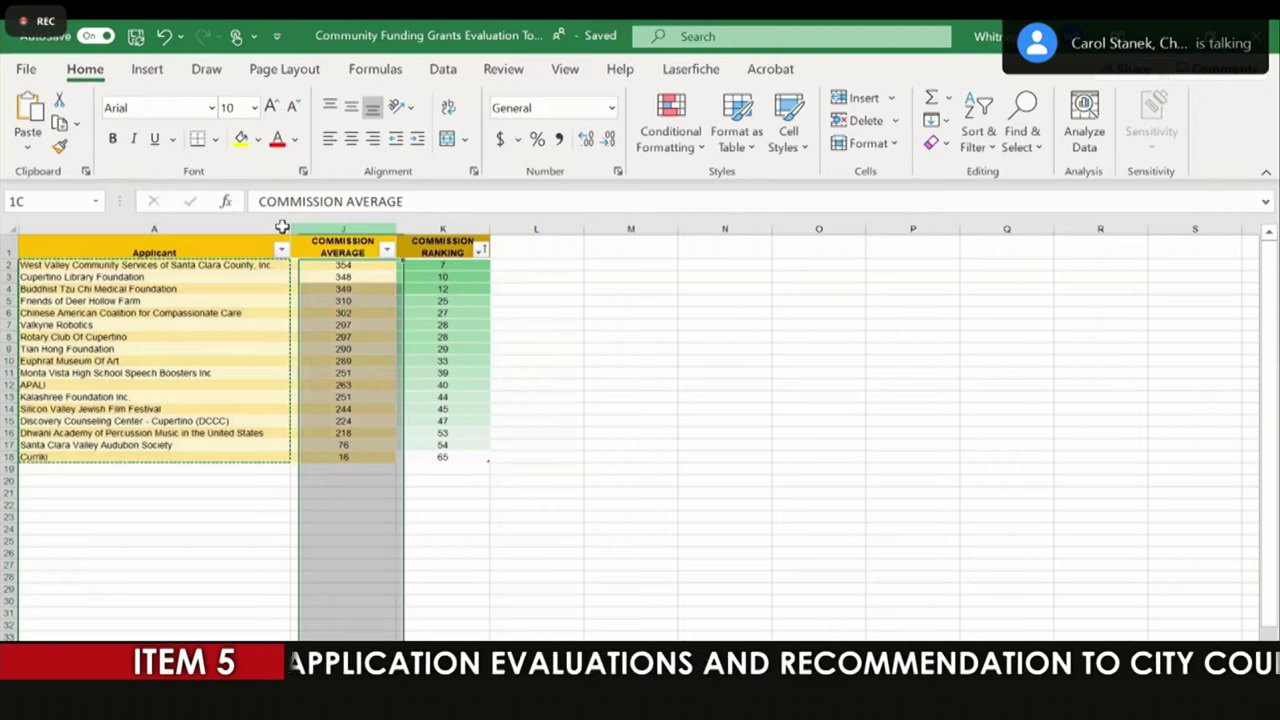
right_click(350, 455)
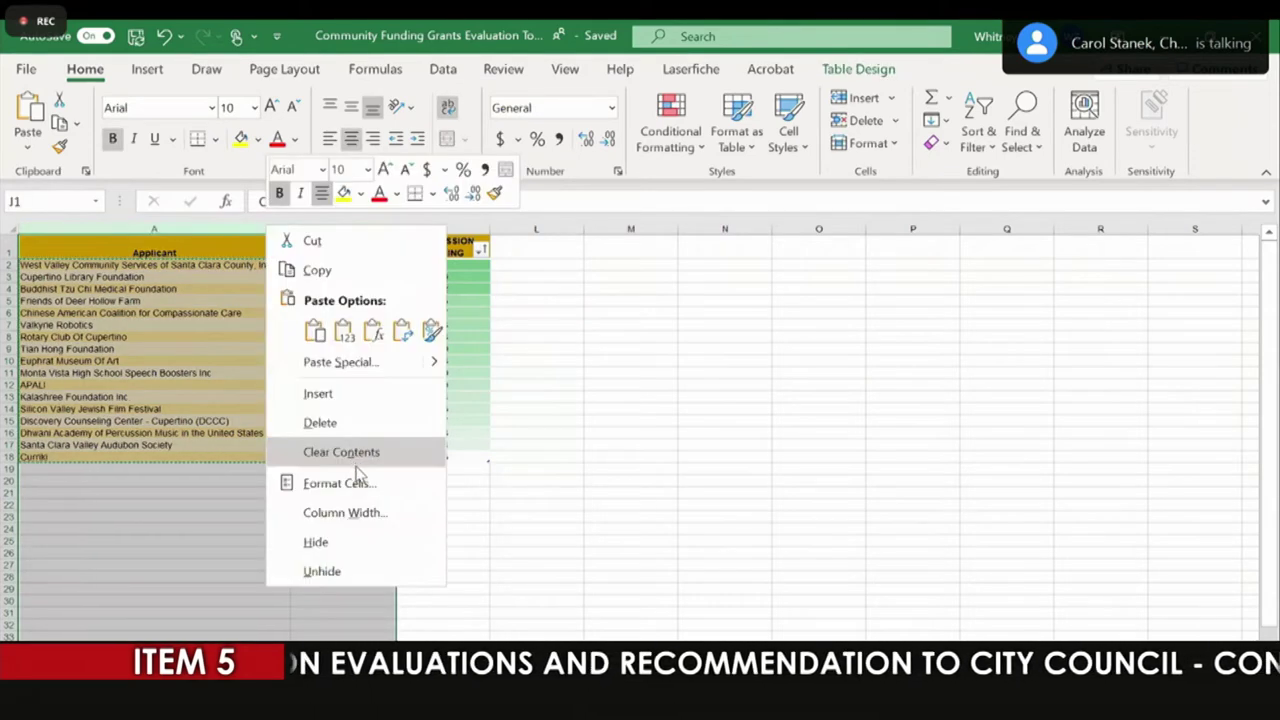
left_click(327, 568)
left_click(329, 564)
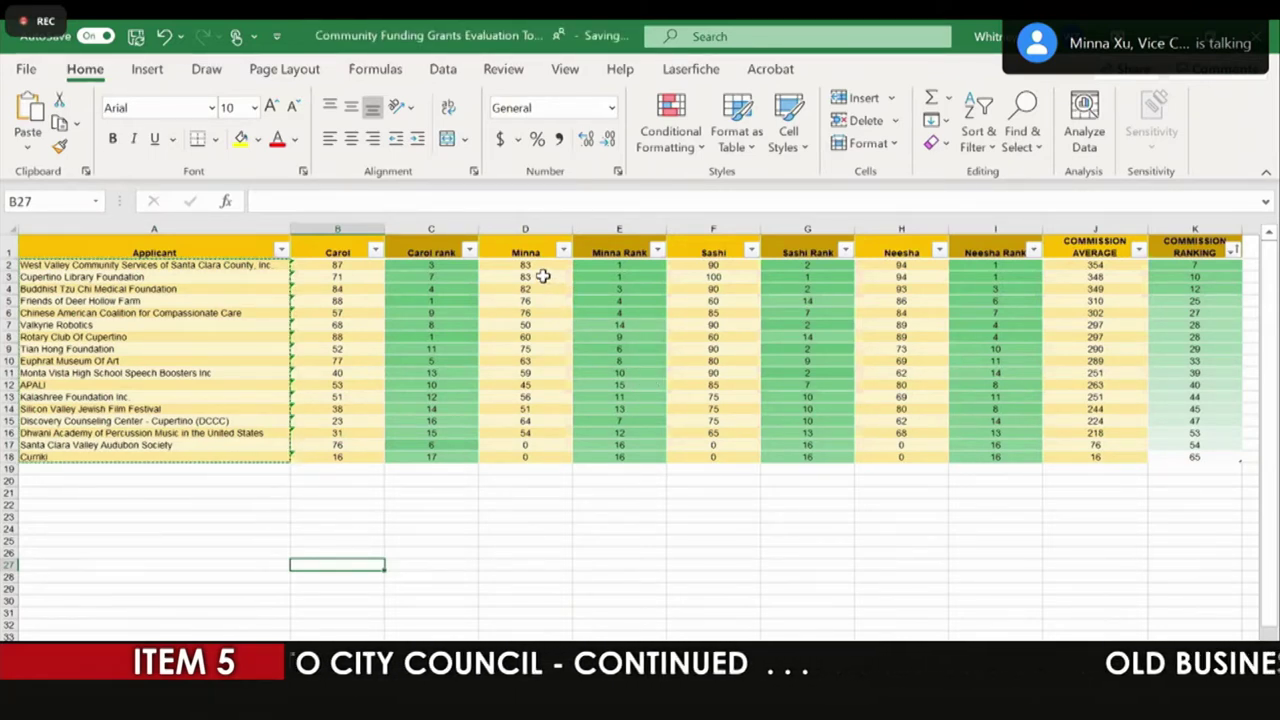
Step: Examine the commissioners' score cells for Santa Clara Valley Audubon Society and Curriki, starting from D17
left_click(533, 446)
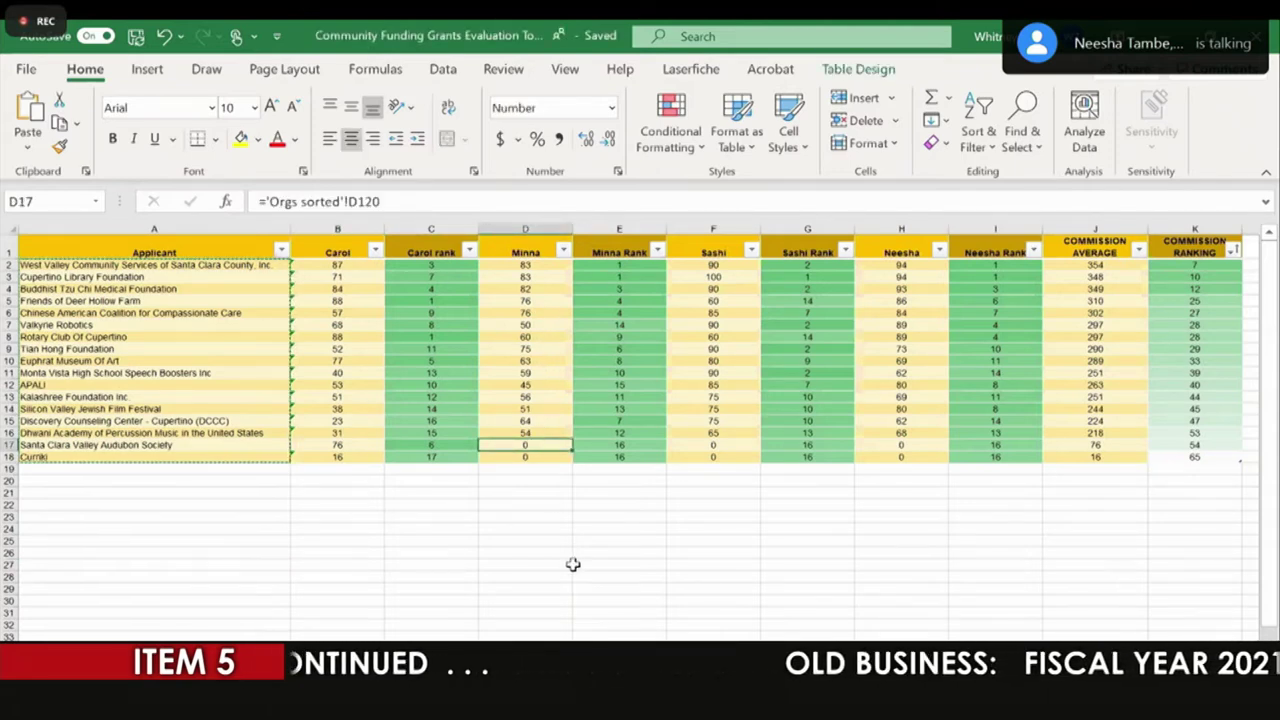
key("Down")
key("Up")
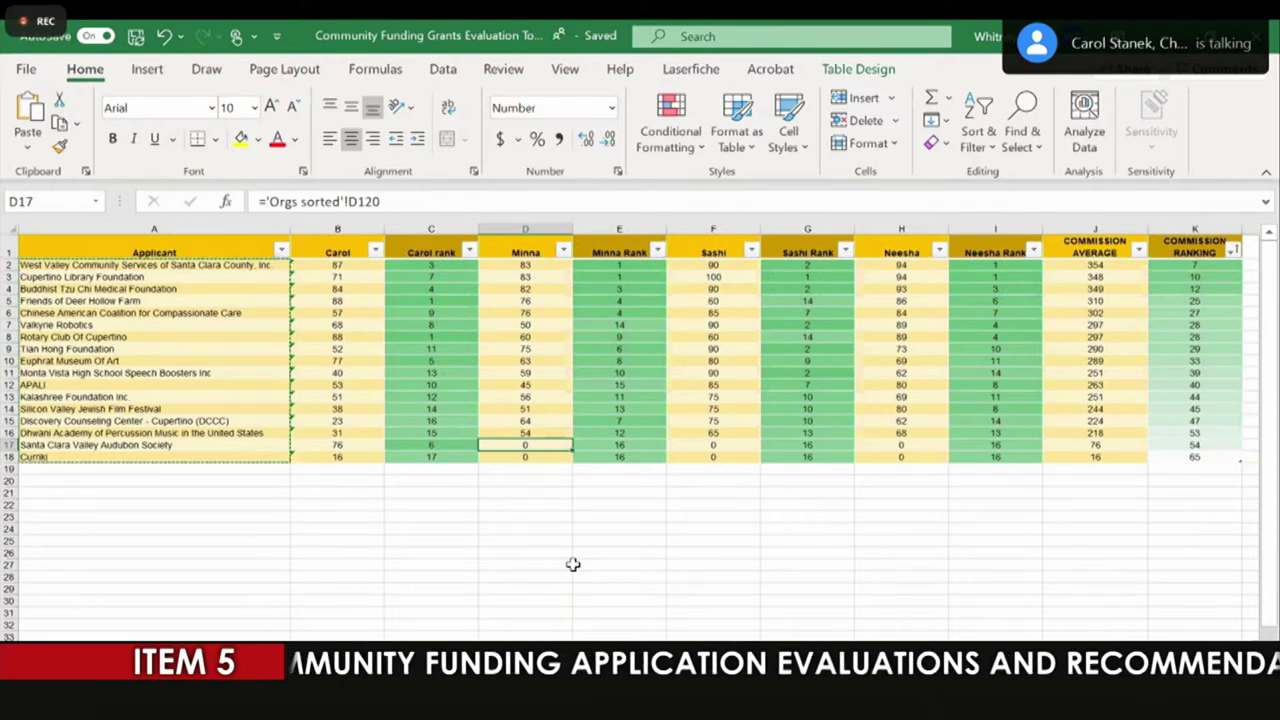
key("Right")
key("Right")
key("Right")
key("Right")
key("Left")
key("Left")
key("Left")
key("Left")
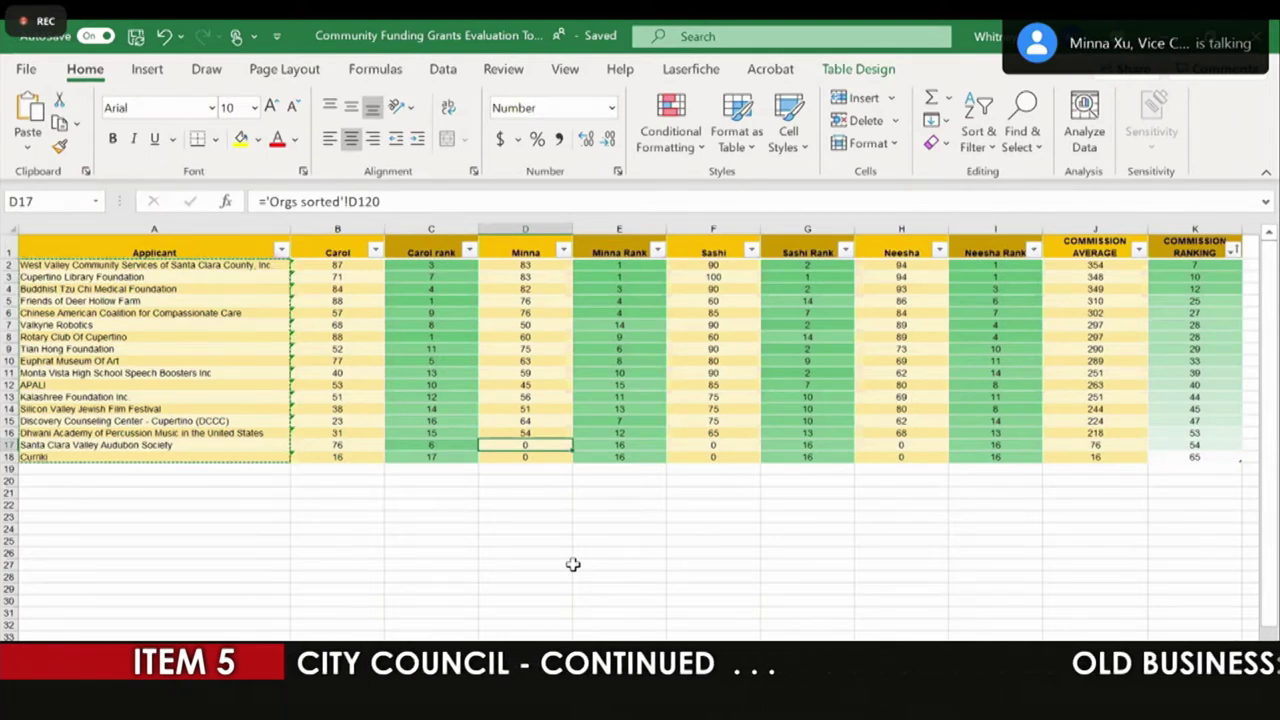
Step: Enter the column D commissioner's scores: 70 for Santa Clara Valley Audubon Society in D17 and 47 for Curriki in D18
type("70")
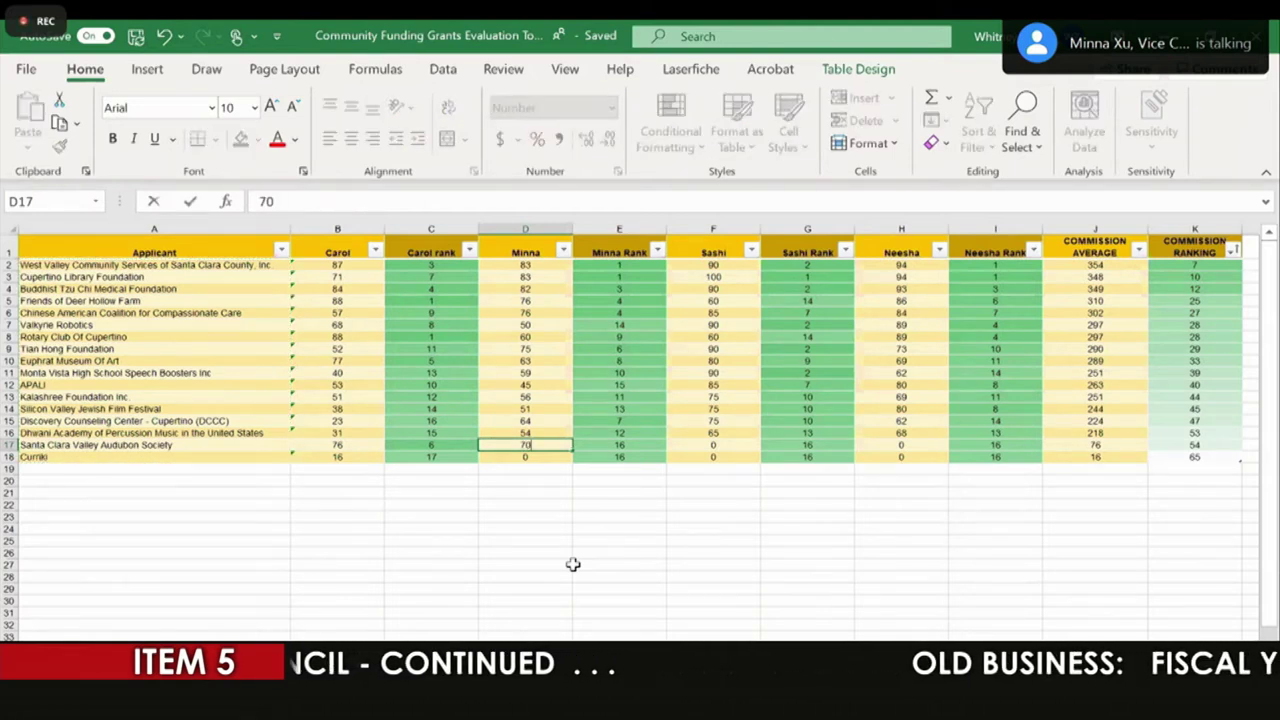
key("Return")
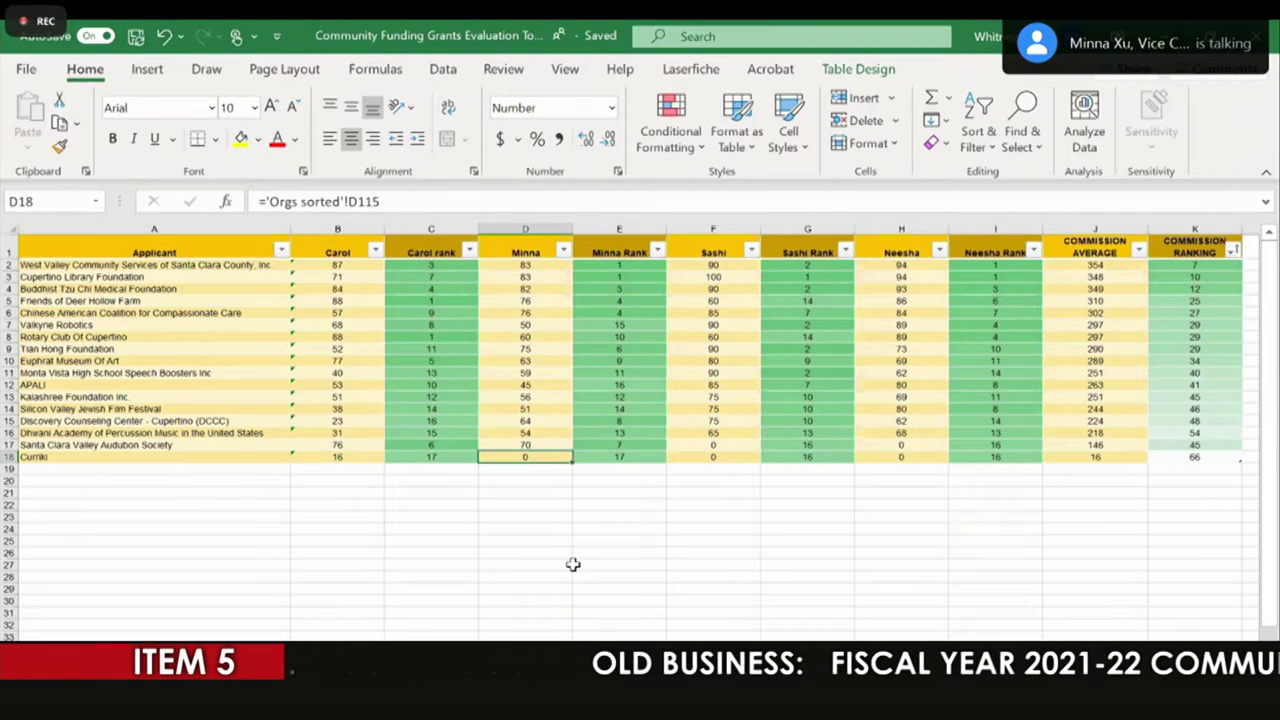
type("47")
key("Return")
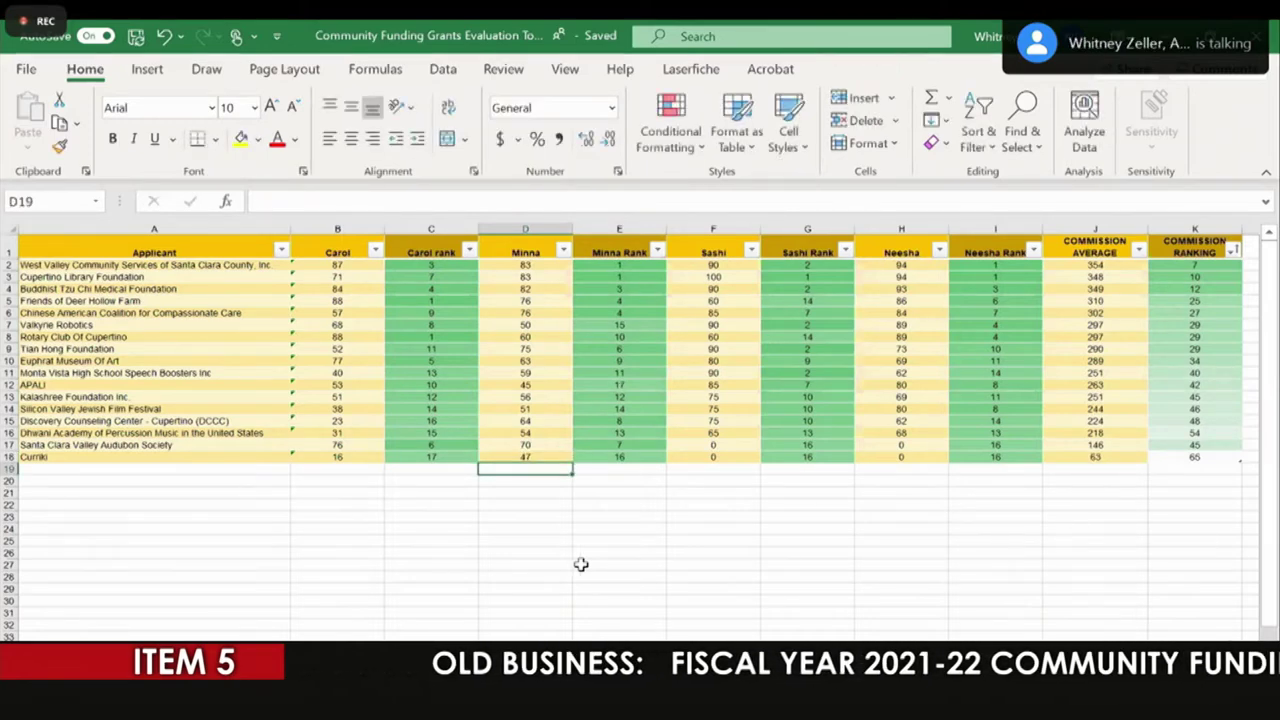
Step: Enter 85 in both F17 and F18 as that commissioner's scores for Santa Clara Valley Audubon Society and Curriki
left_click(720, 445)
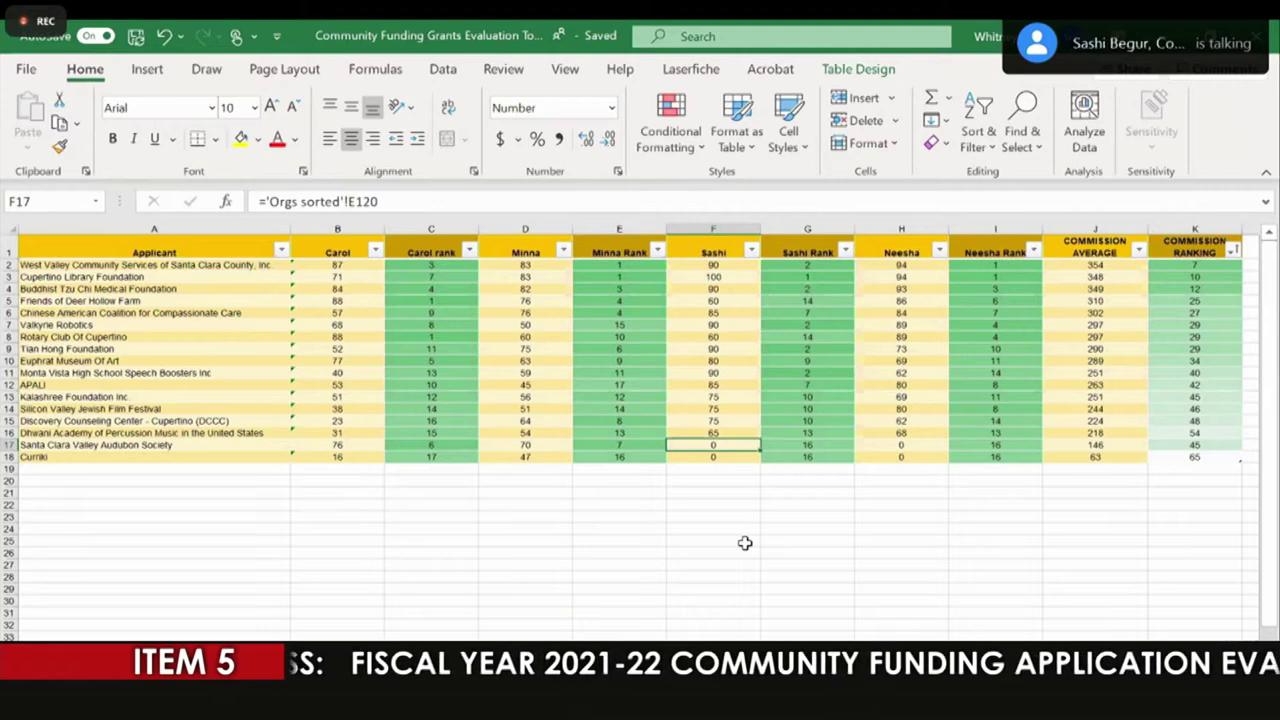
type("85")
key("Return")
type("85")
key("Return")
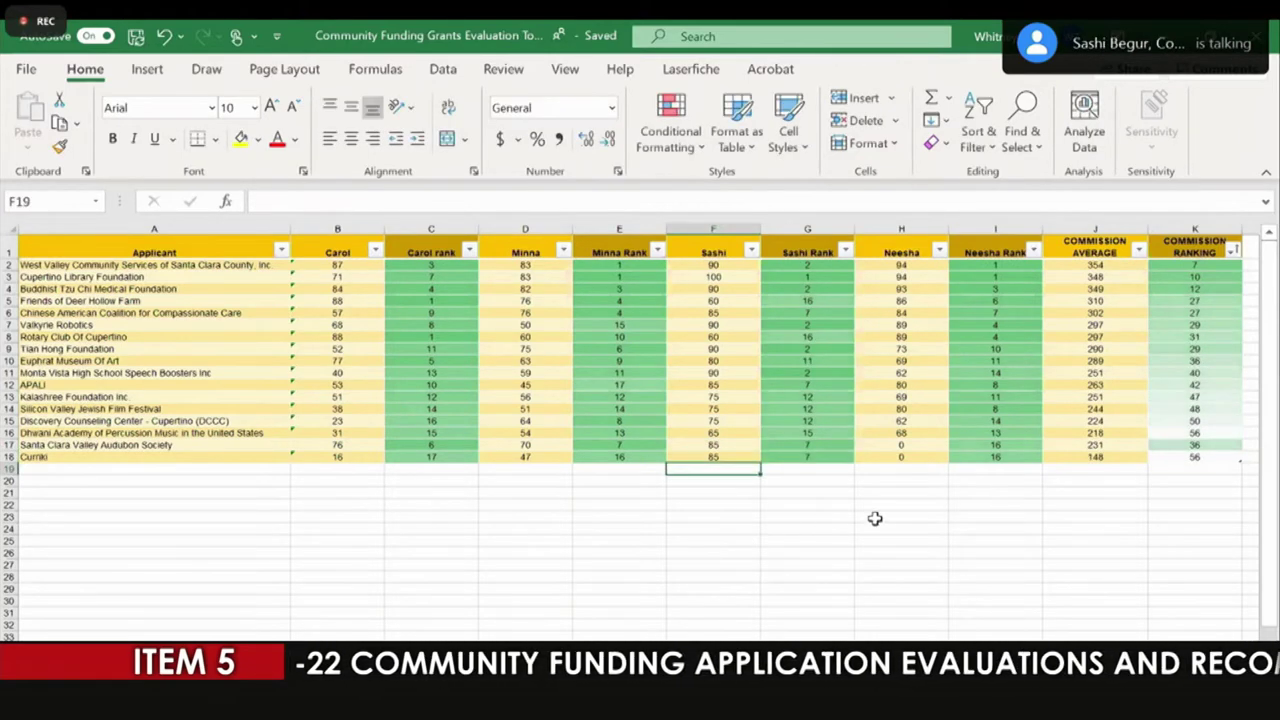
Step: Enter the column H commissioner's scores: 86 for Santa Clara Valley Audubon Society in H17 and 57 for Curriki in H18
left_click(917, 445)
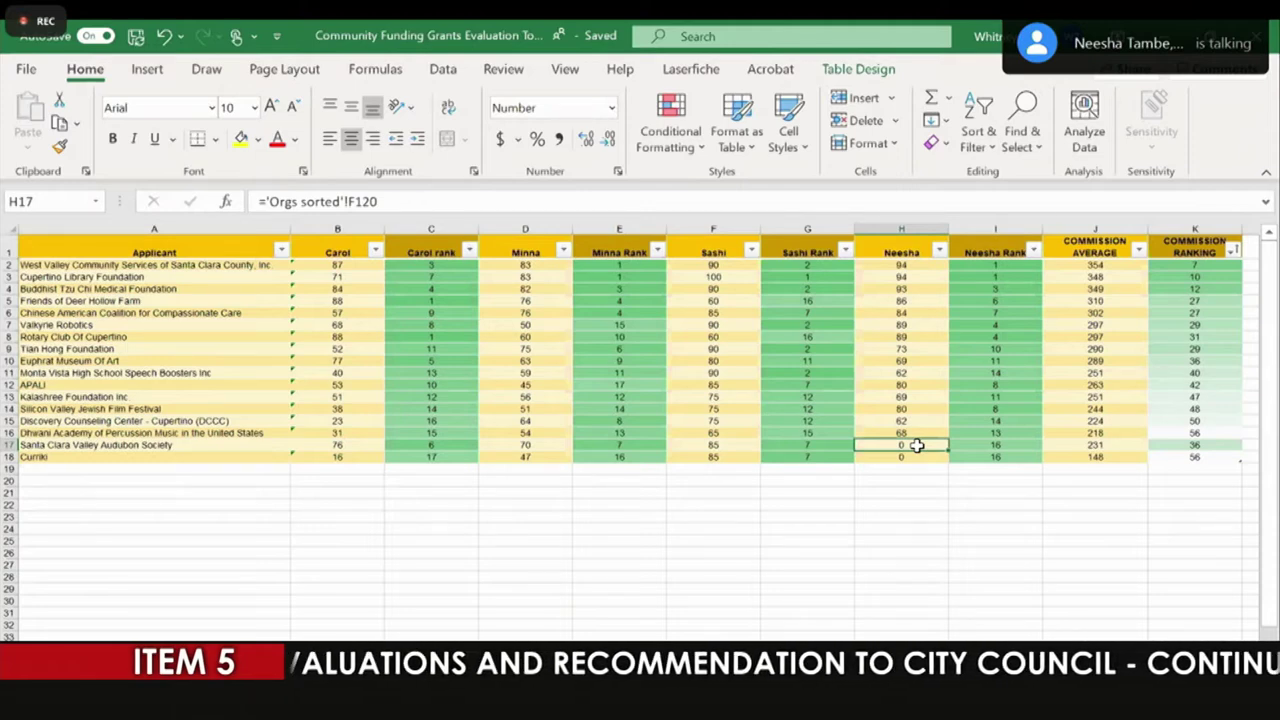
type("86")
key("Return")
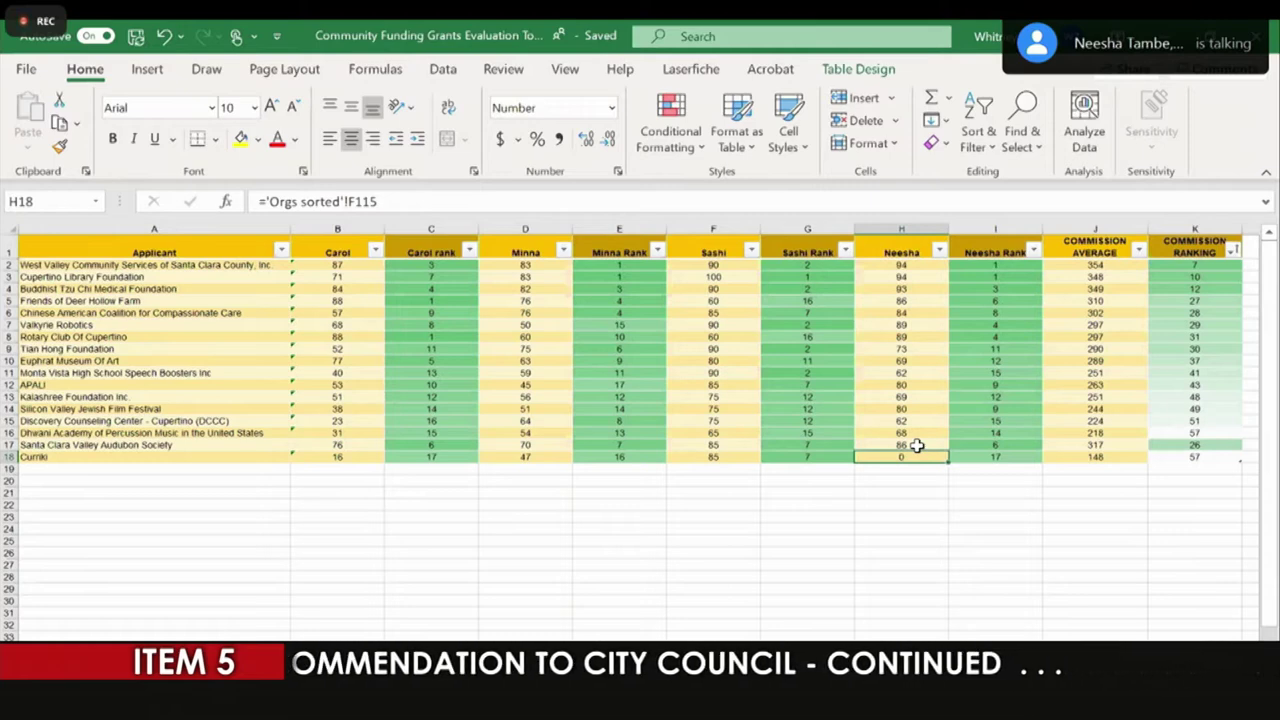
type("57")
key("Return")
Step: Sort the table by Commission Ranking from smallest to largest and review the reordered applicants
left_click(877, 520)
scroll(877, 526, "right", 4)
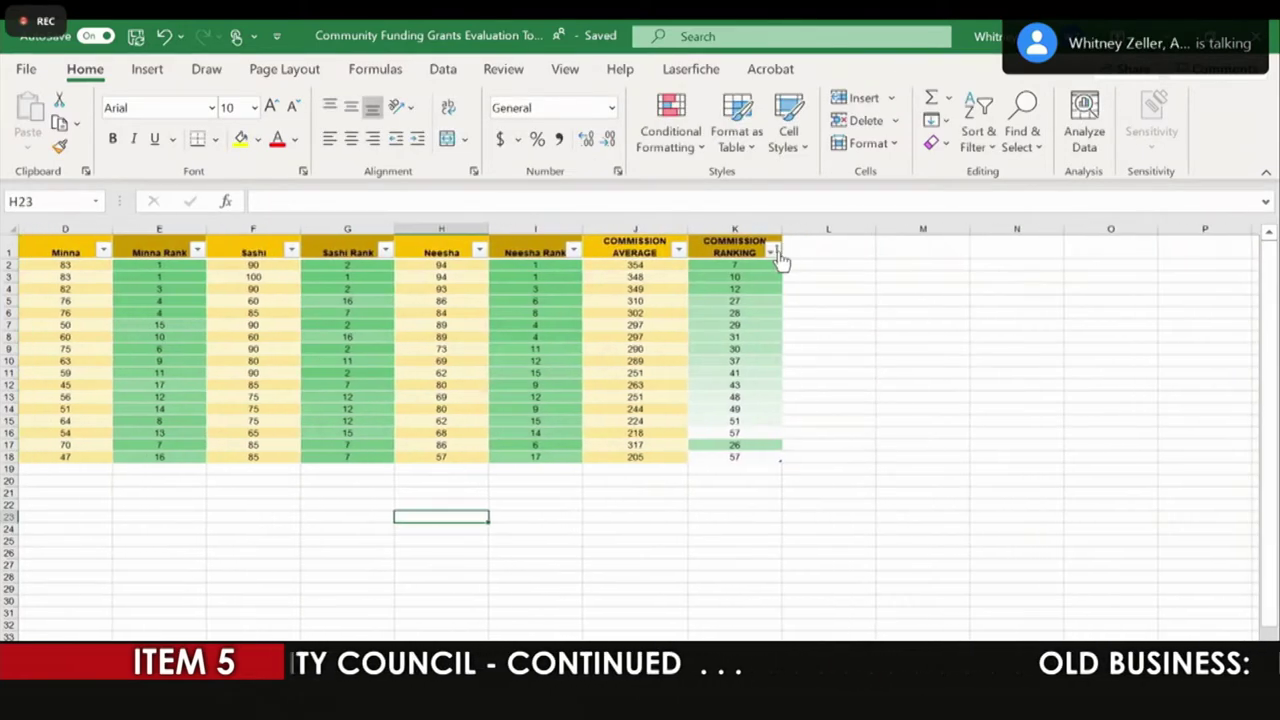
left_click(774, 253)
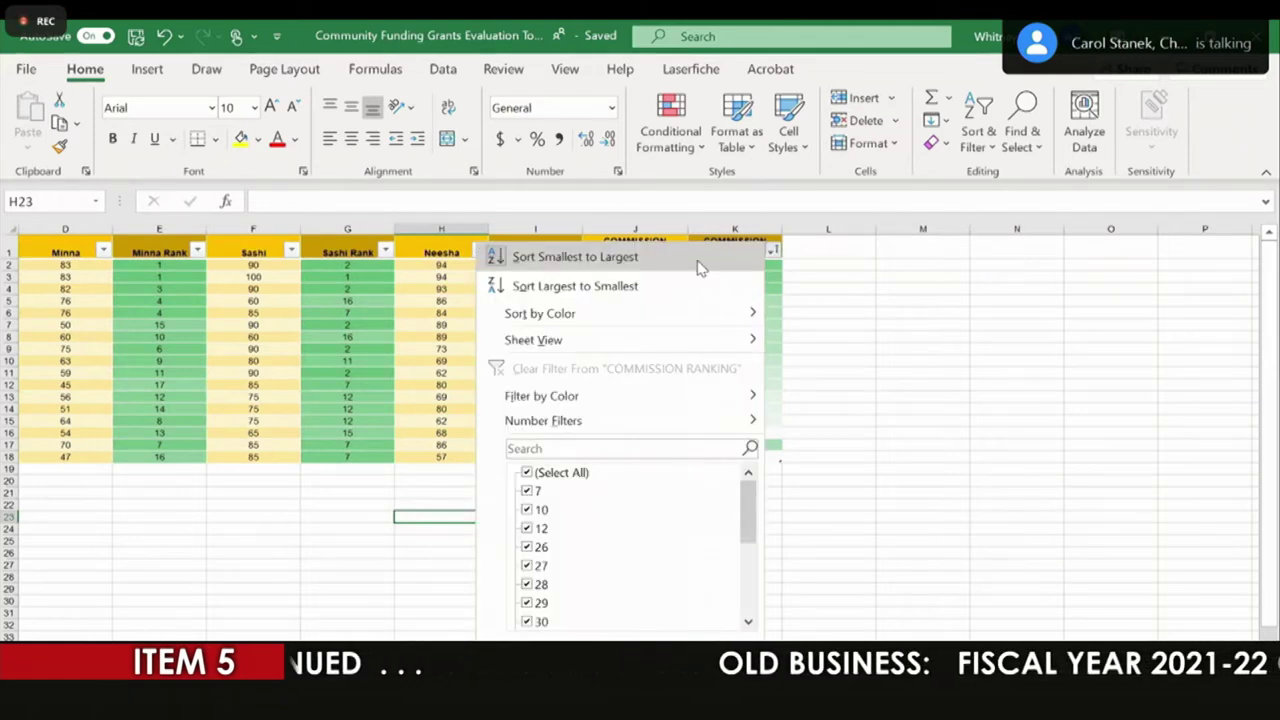
left_click(660, 258)
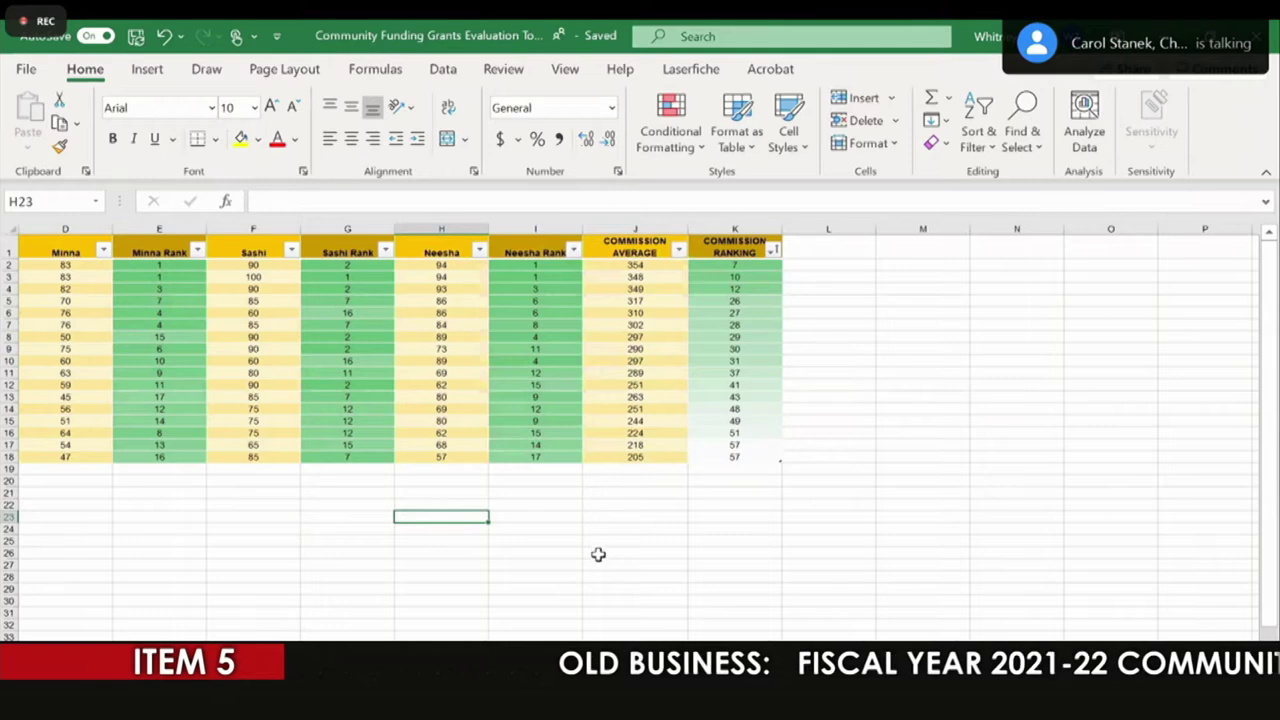
left_click(597, 554)
scroll(597, 554, "left", 3)
scroll(597, 554, "right", 2)
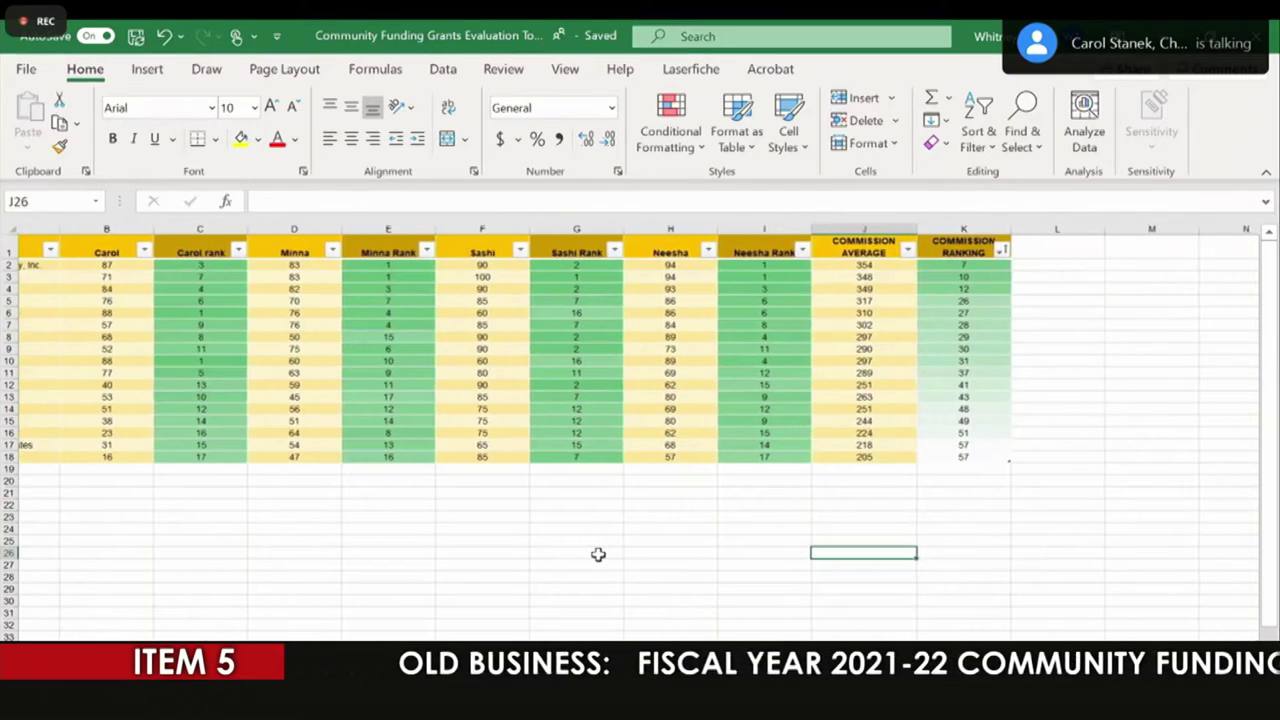
left_click(297, 591)
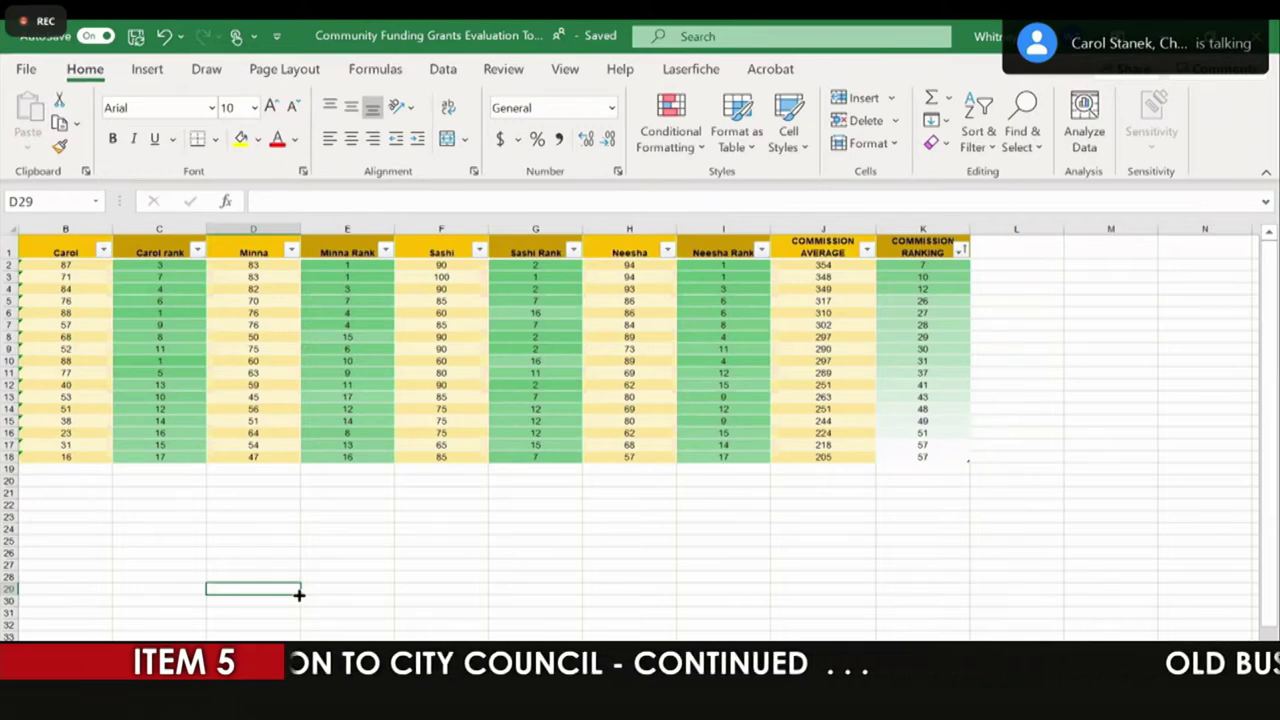
scroll(299, 595, "left", 3)
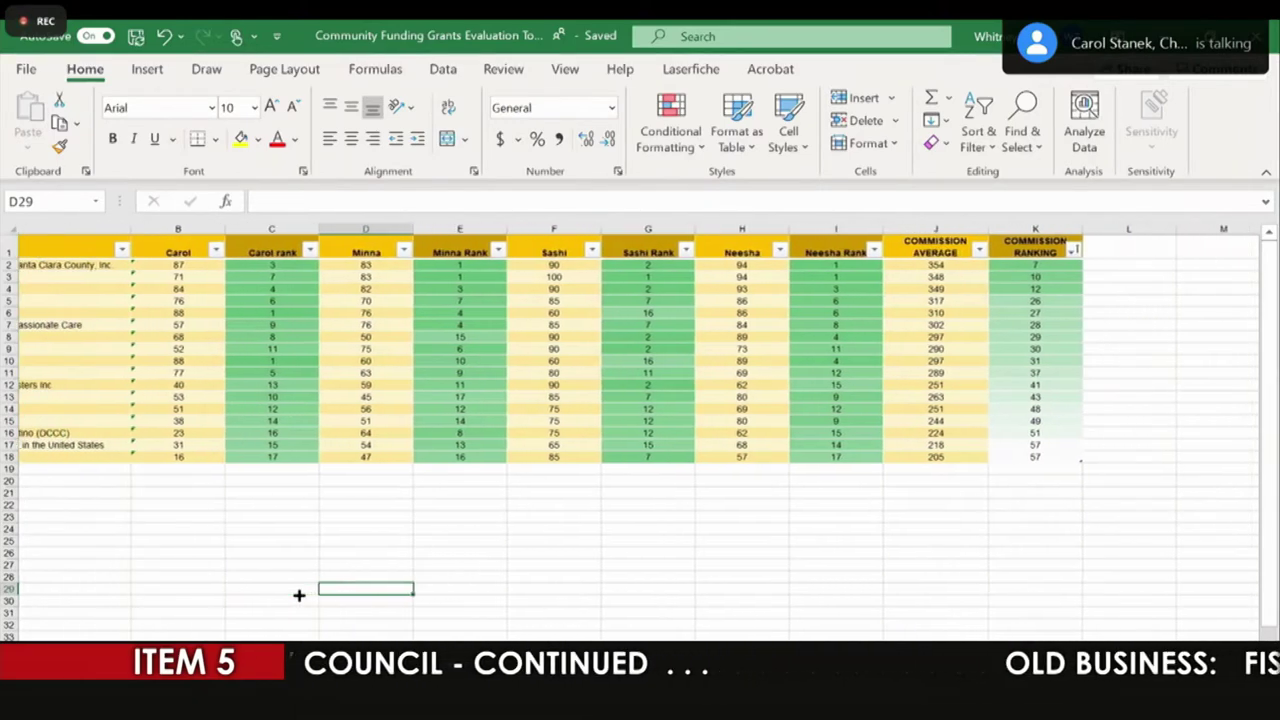
scroll(299, 595, "left", 4)
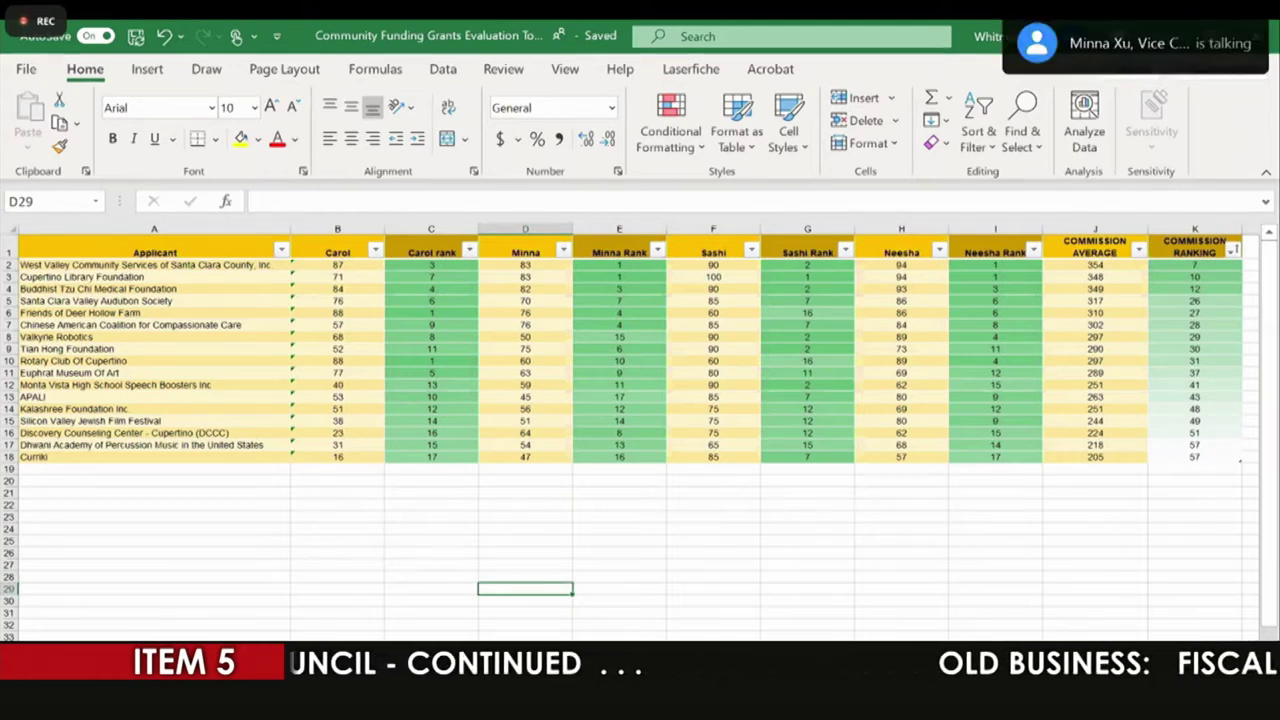
Step: Return to the Commission Total worksheet and compare the pasted ranking list in column A with the Applicant column
left_click(227, 640)
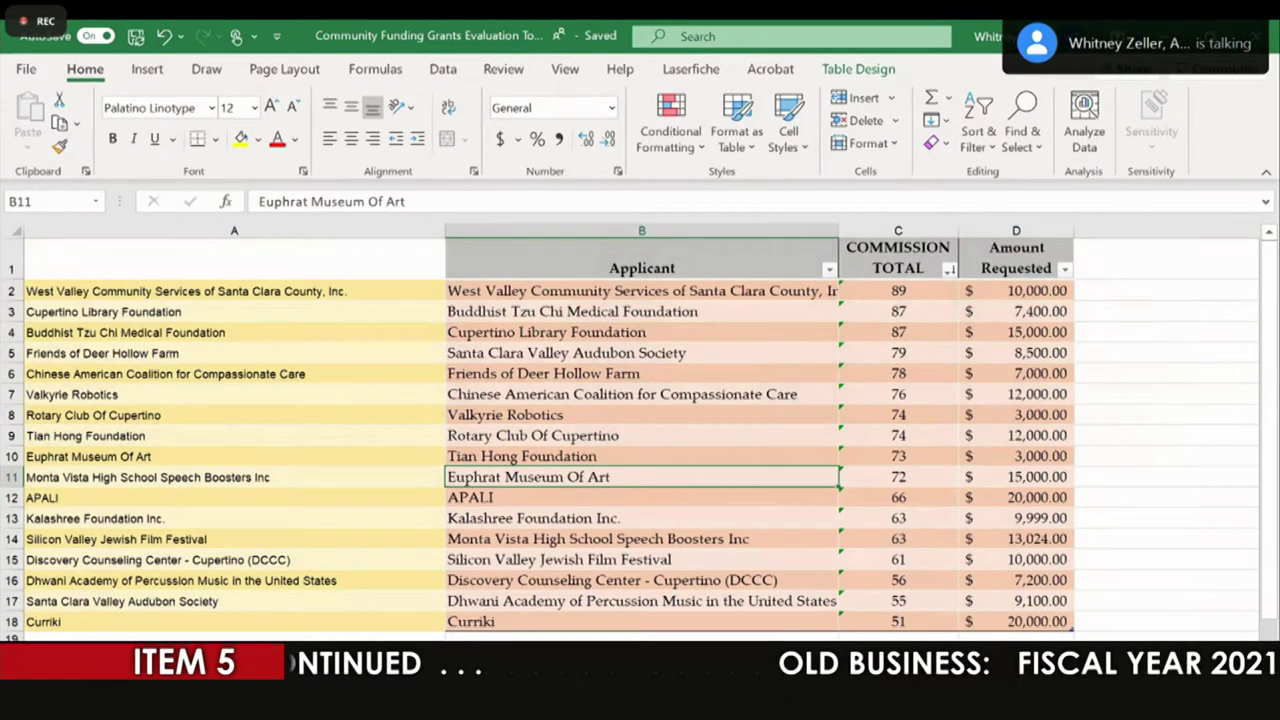
scroll(457, 548, "right", 3)
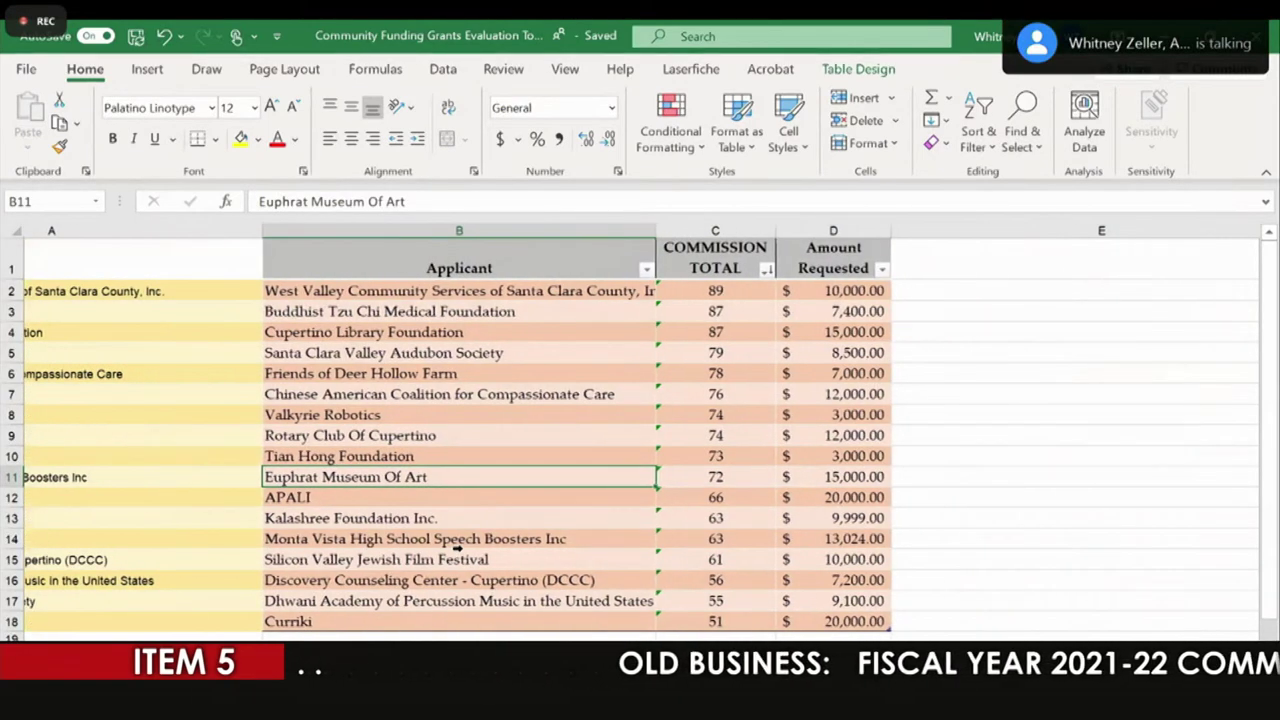
scroll(457, 548, "left", 3)
scroll(458, 549, "left", 2)
scroll(458, 549, "down", 1)
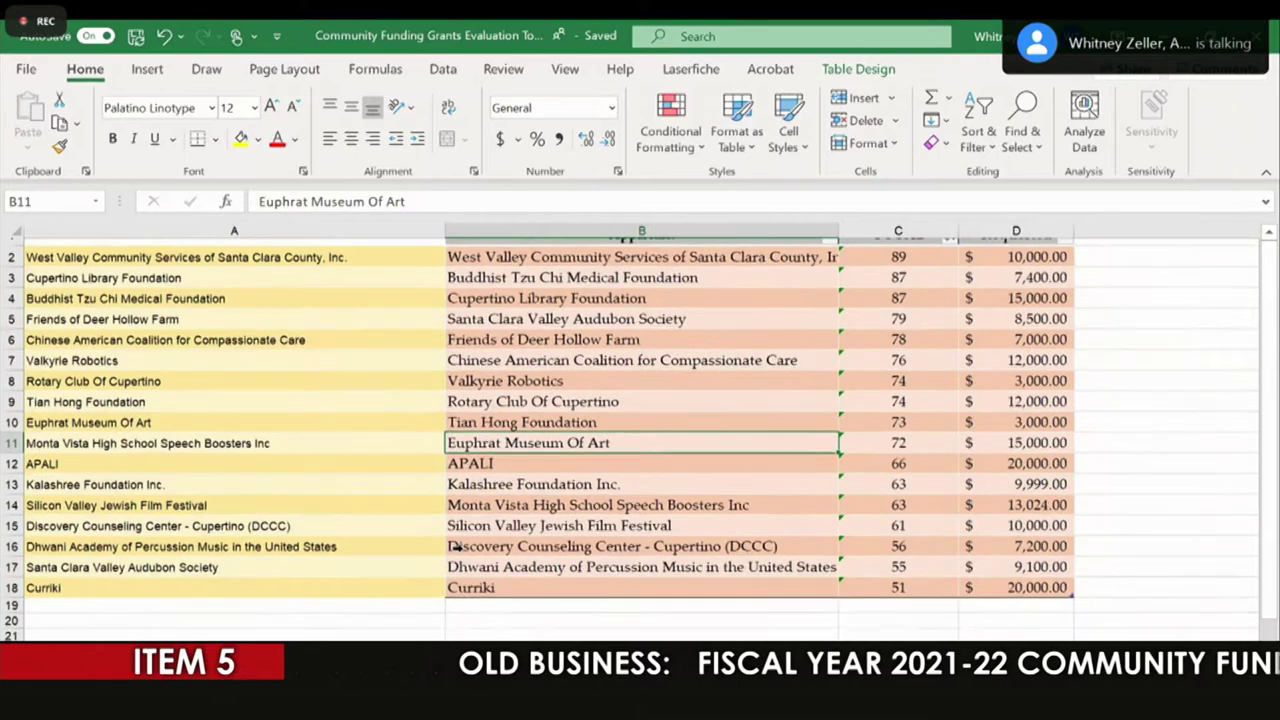
scroll(455, 550, "up", 1)
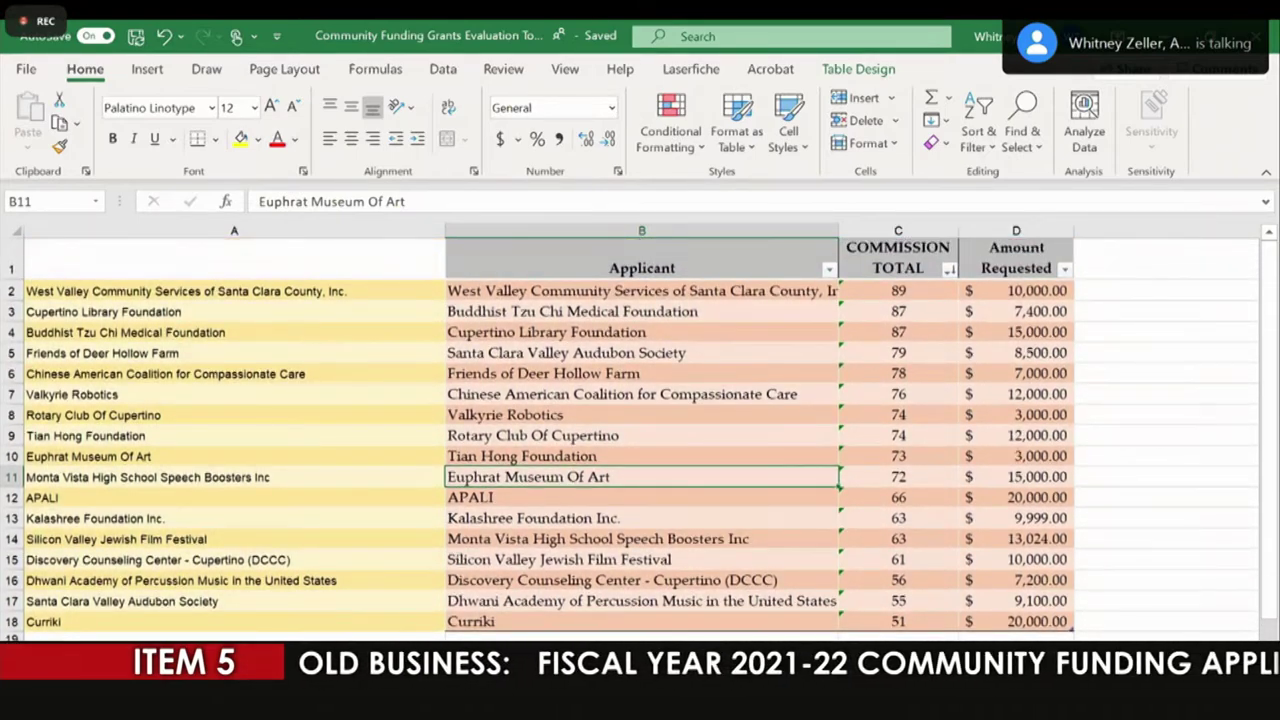
Step: Check the new and returning applicants' scores and project details on the neighbouring overview worksheet against the Commission Total list
key("ctrl+Page_Down")
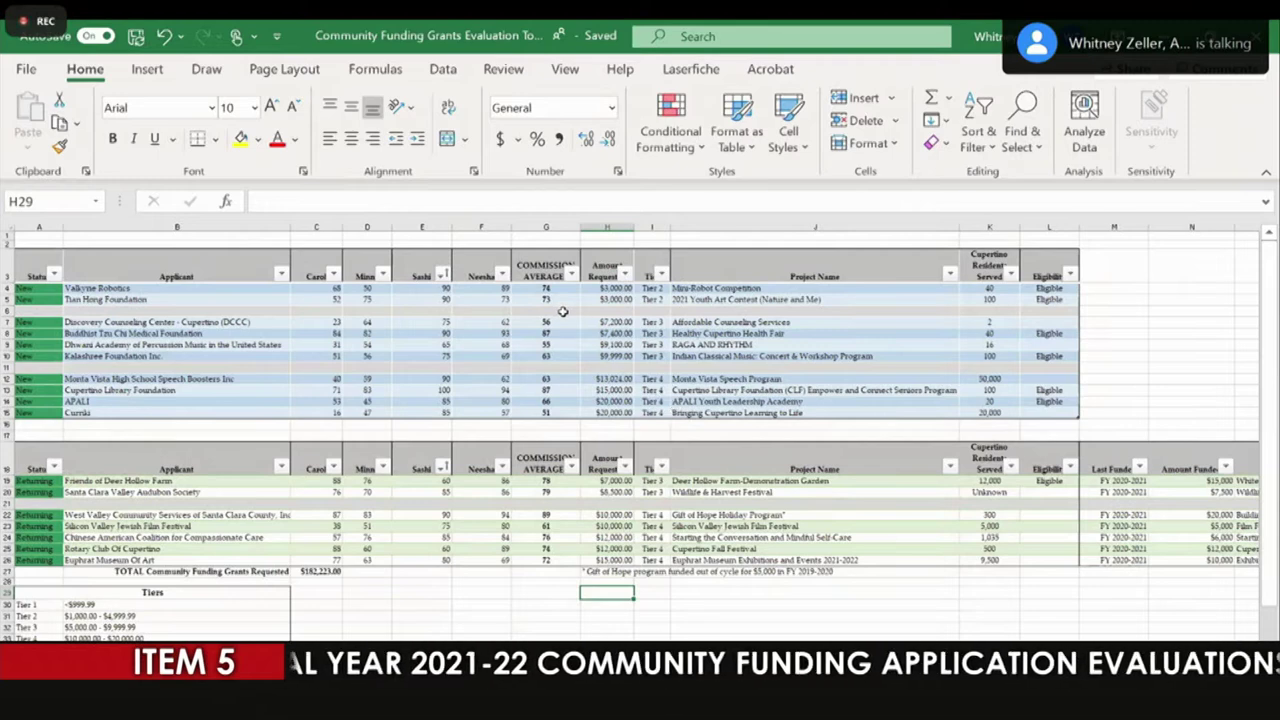
scroll(808, 364, "right", 2)
scroll(808, 360, "left", 1)
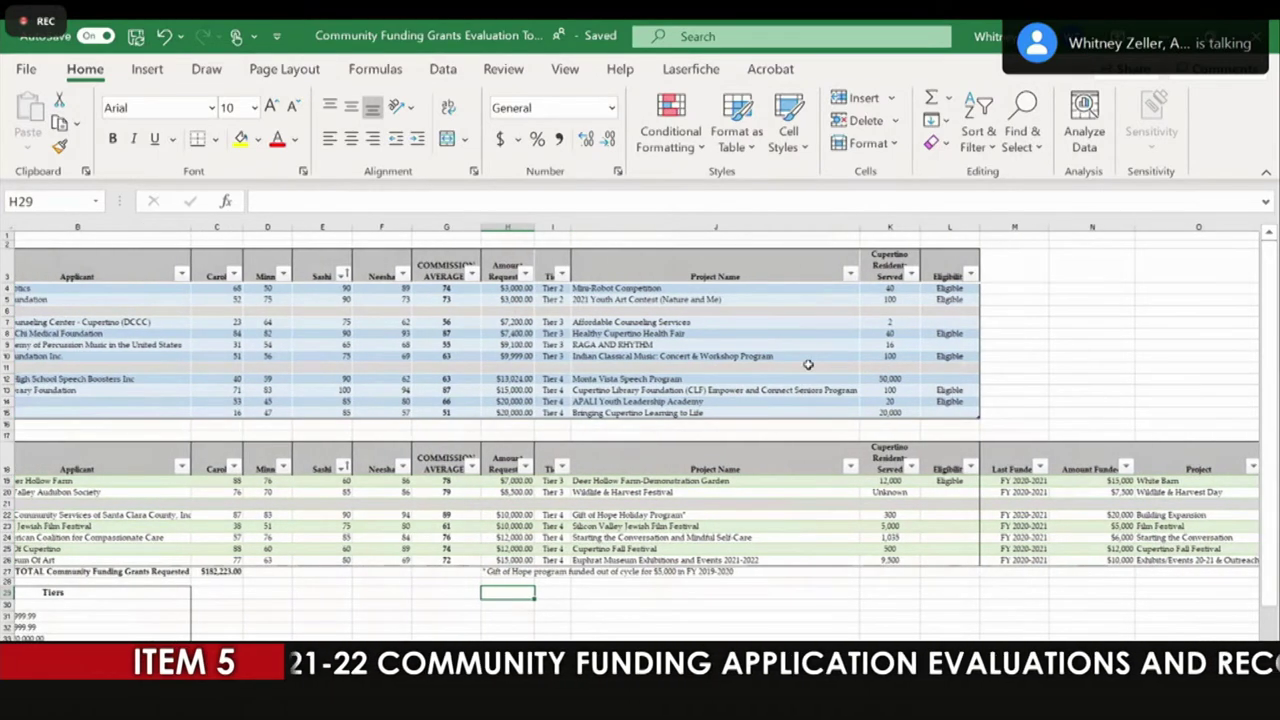
left_click_drag(497, 290, 497, 560)
key("ctrl+Page_Down")
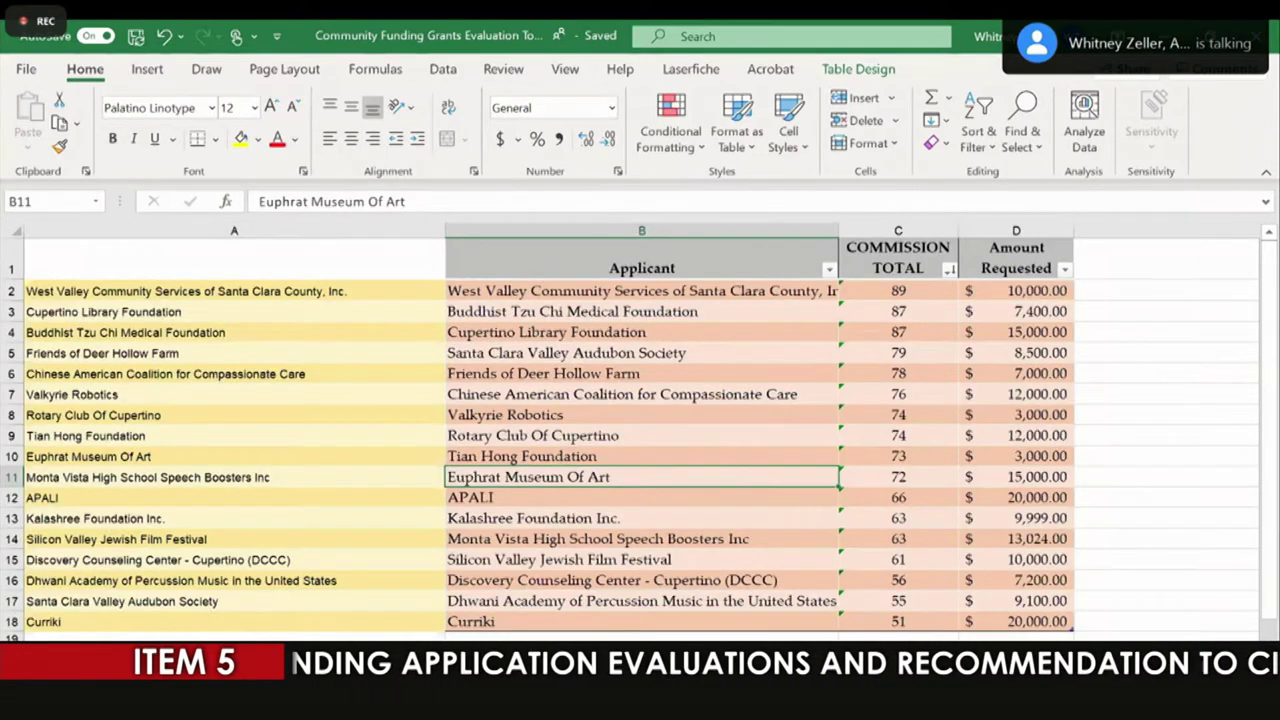
left_click(790, 451)
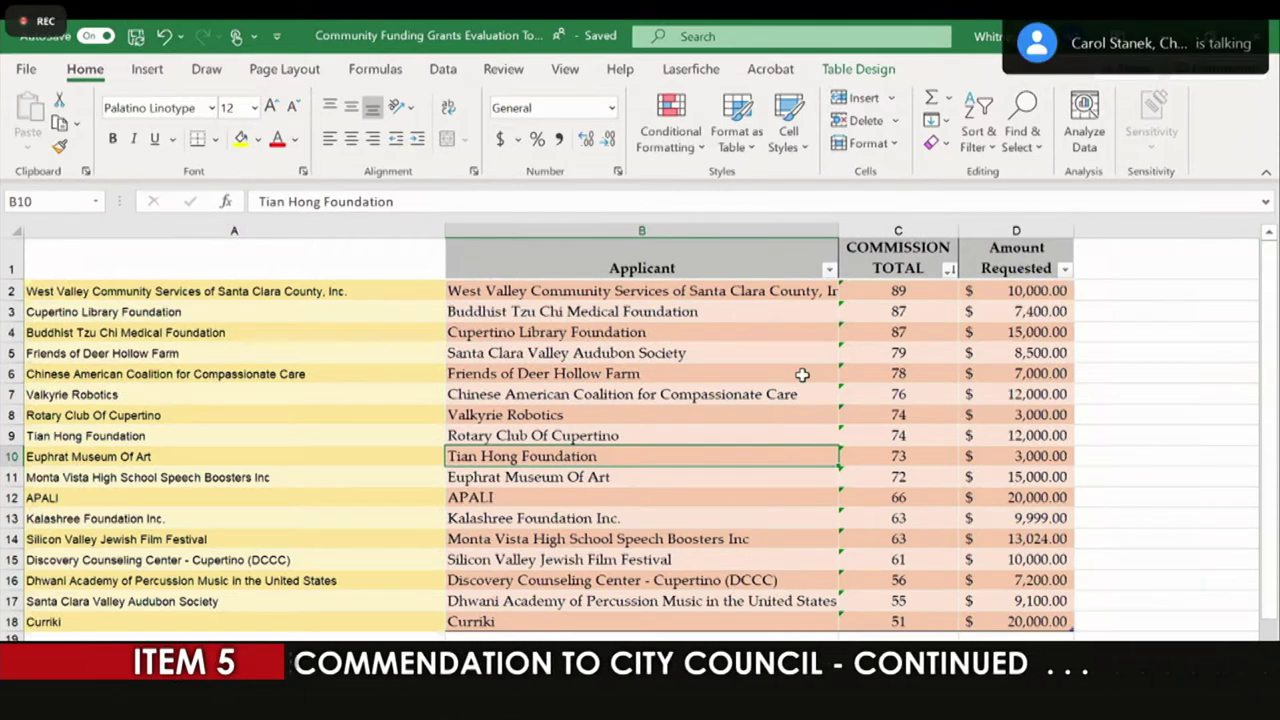
left_click(913, 298)
left_click(766, 392)
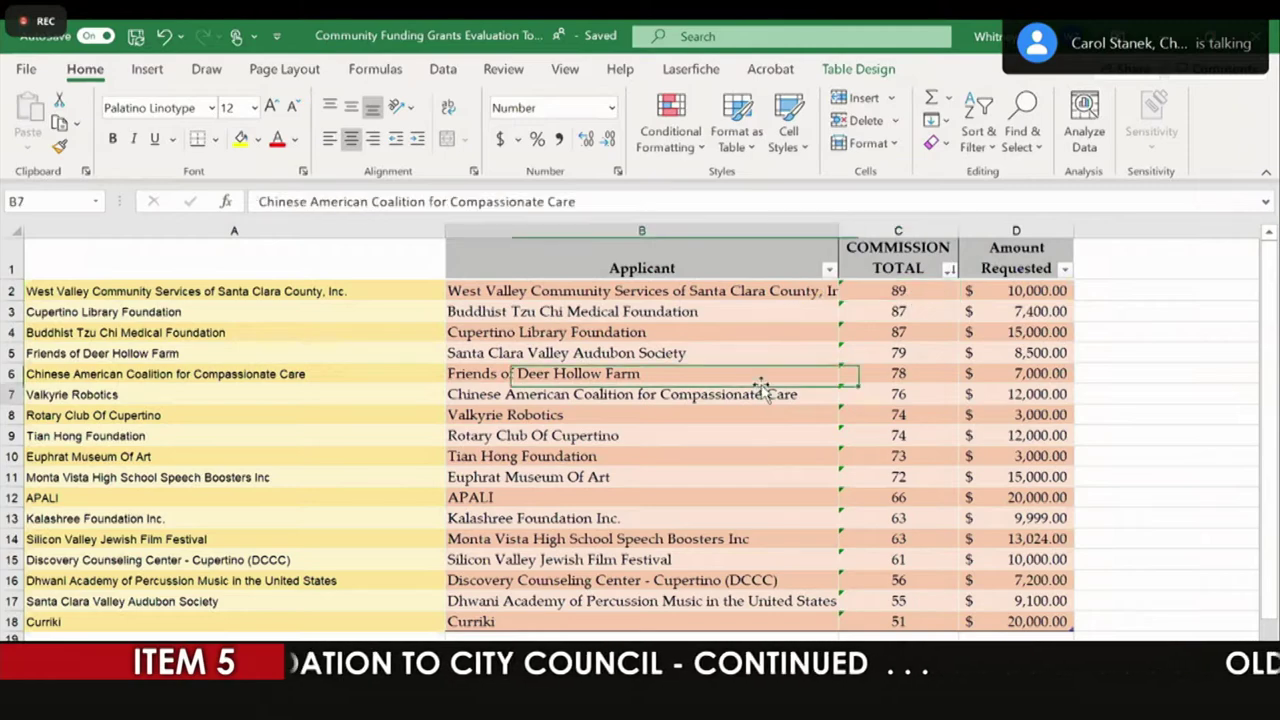
Step: Copy the re-ranked applicant names A2:A18 from the ranking worksheet and paste them over the list starting at A2 on Commission Total
key("ctrl+Page_Down")
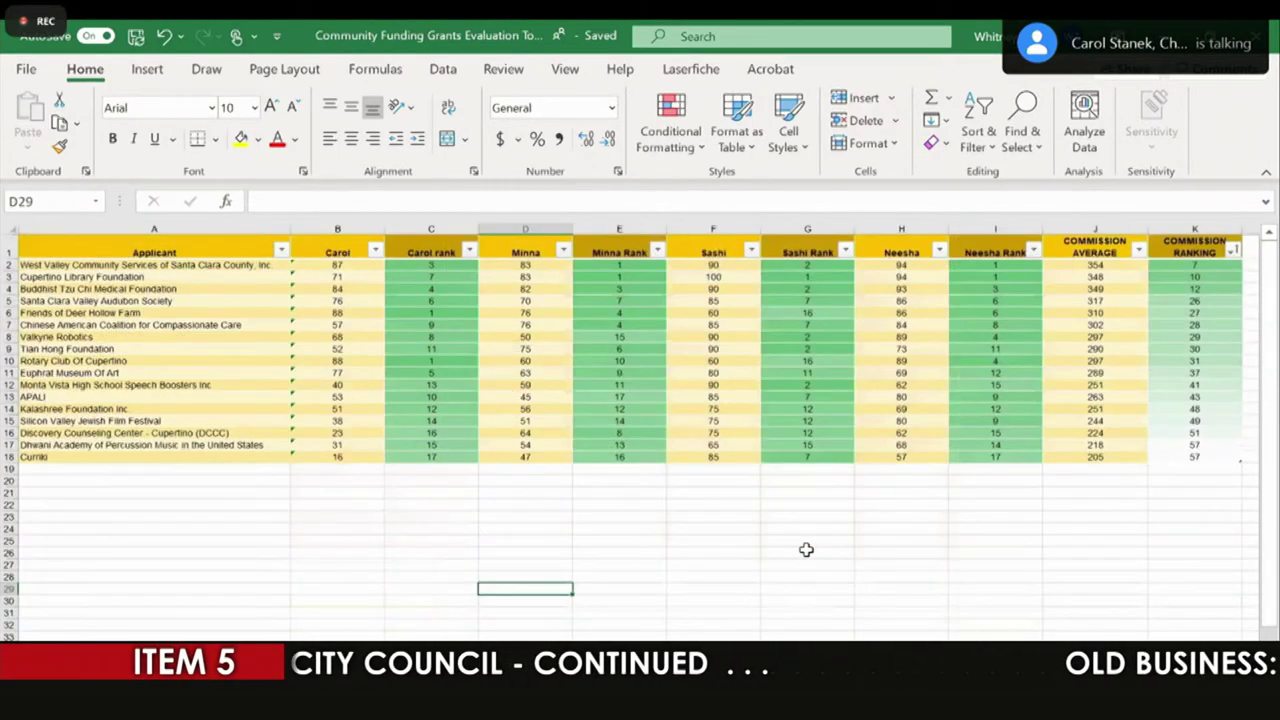
scroll(806, 546, "right", 6)
scroll(226, 553, "left", 4)
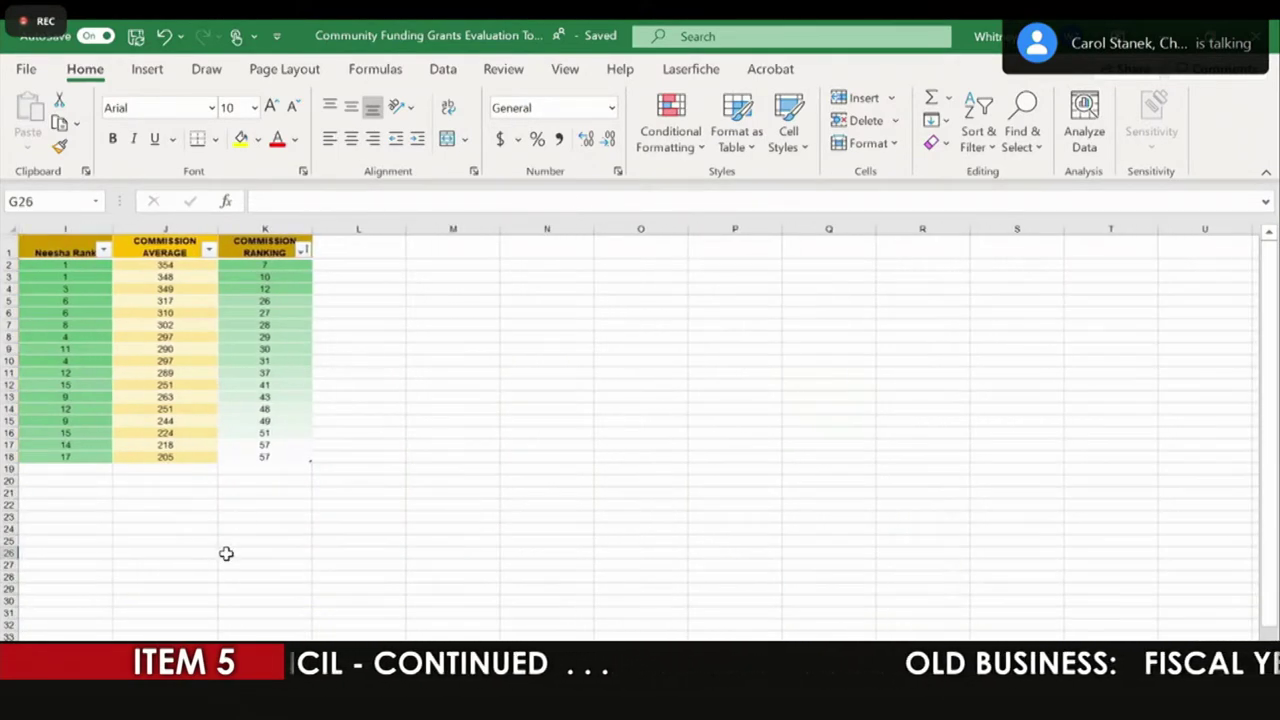
scroll(226, 553, "left", 1)
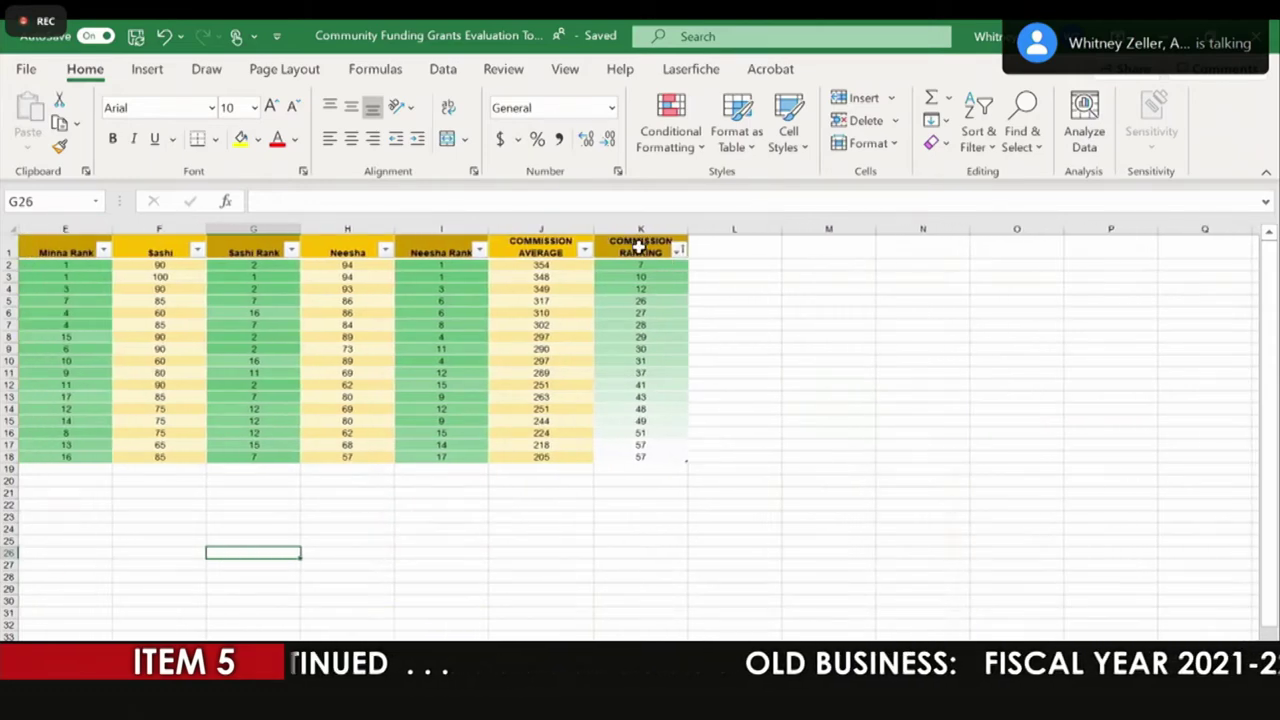
scroll(398, 556, "left", 3)
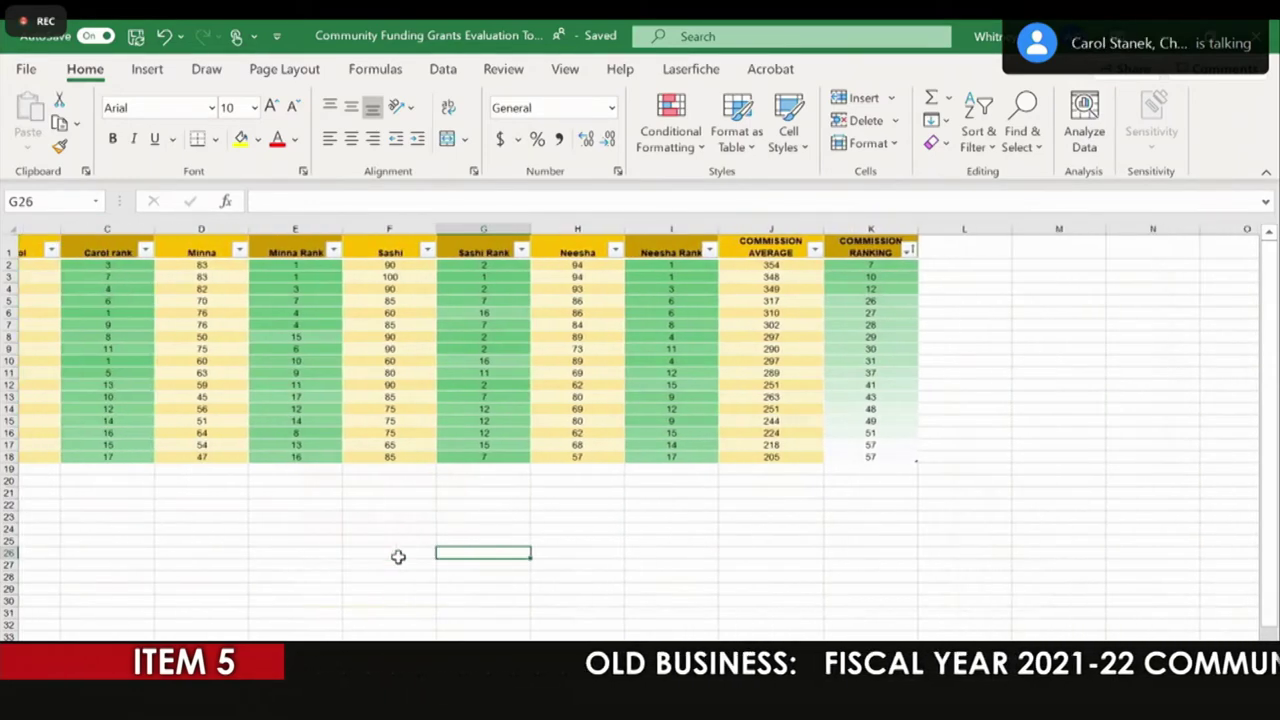
scroll(398, 556, "left", 1)
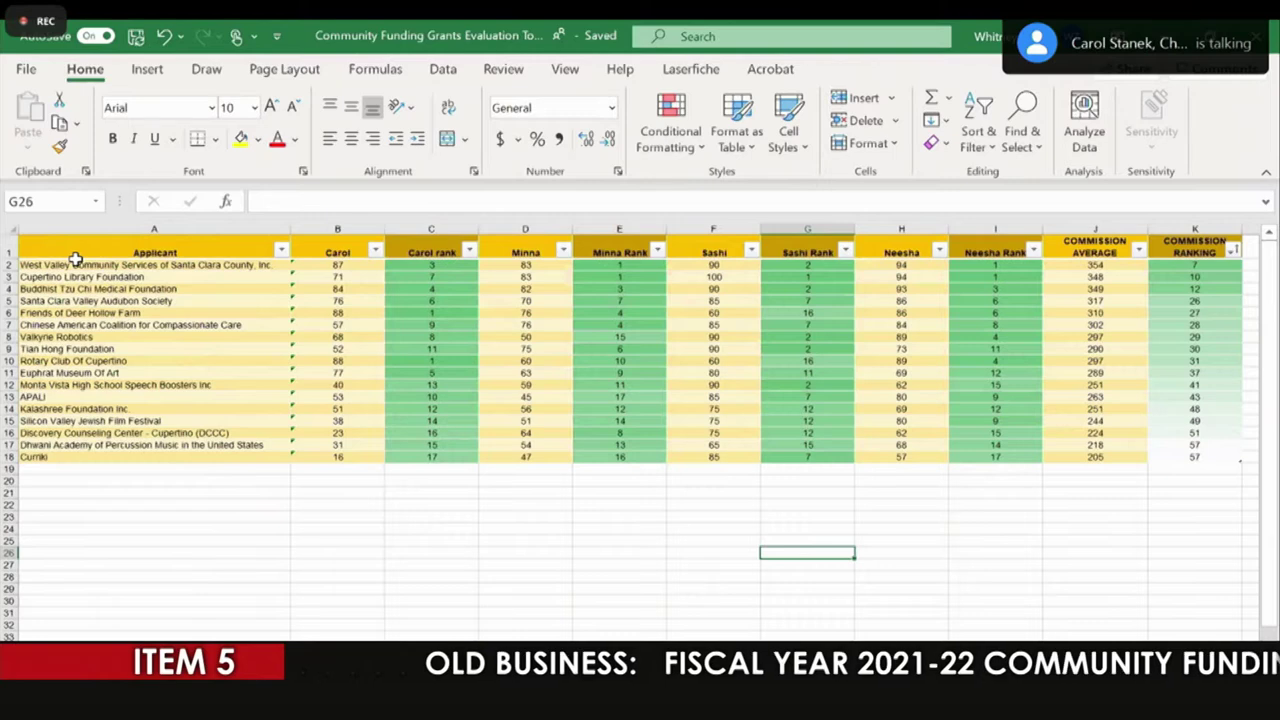
left_click_drag(78, 264, 74, 459)
key("ctrl+c")
left_click(184, 628)
left_click(108, 291)
key("ctrl+v")
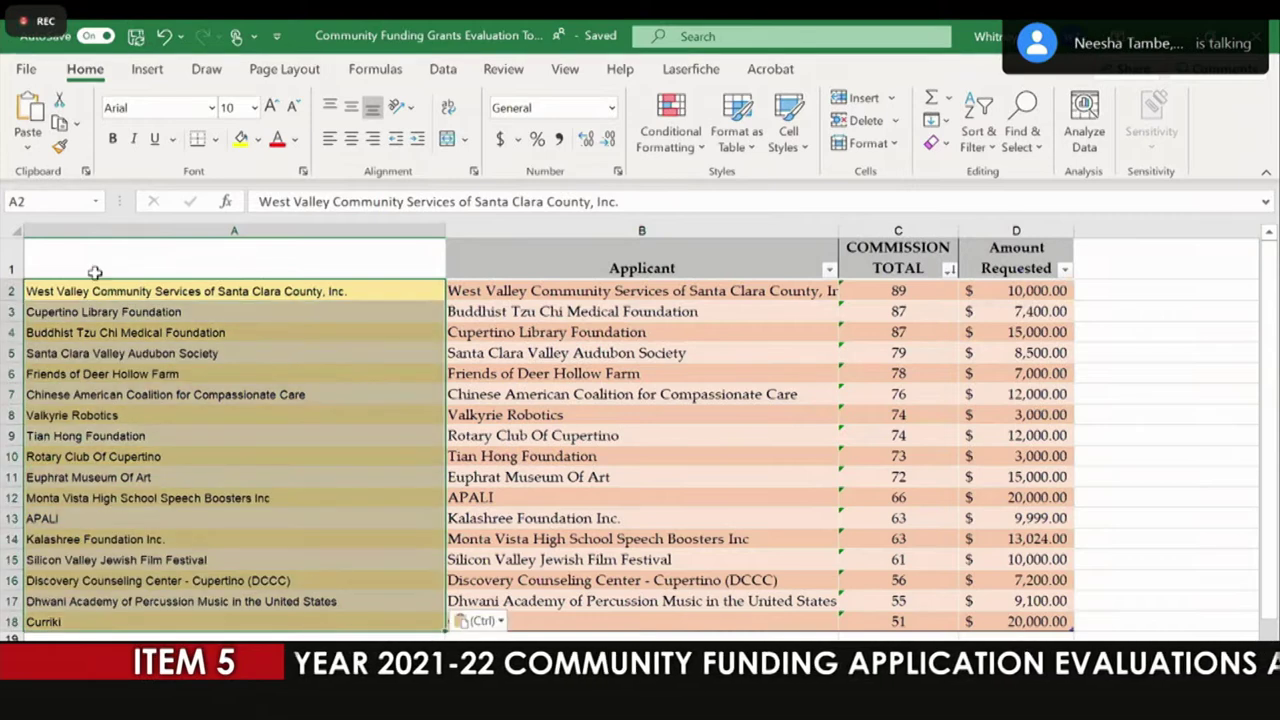
left_click(80, 263)
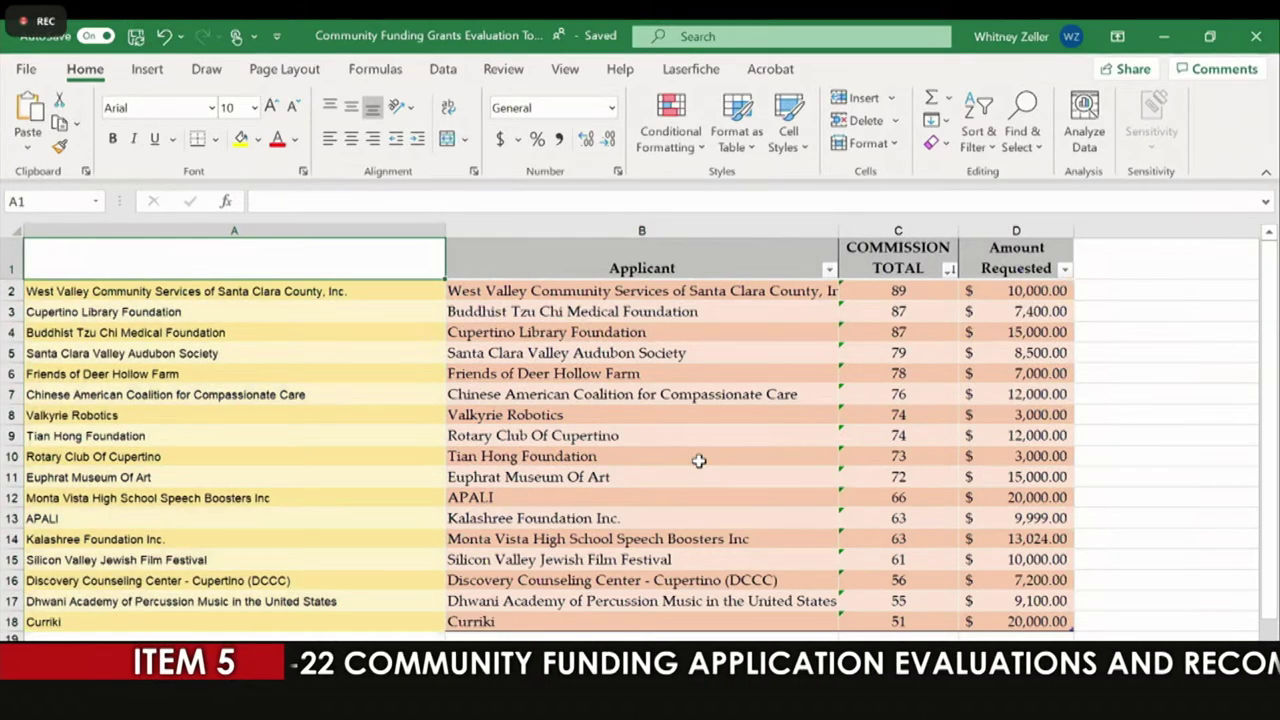
key("Escape")
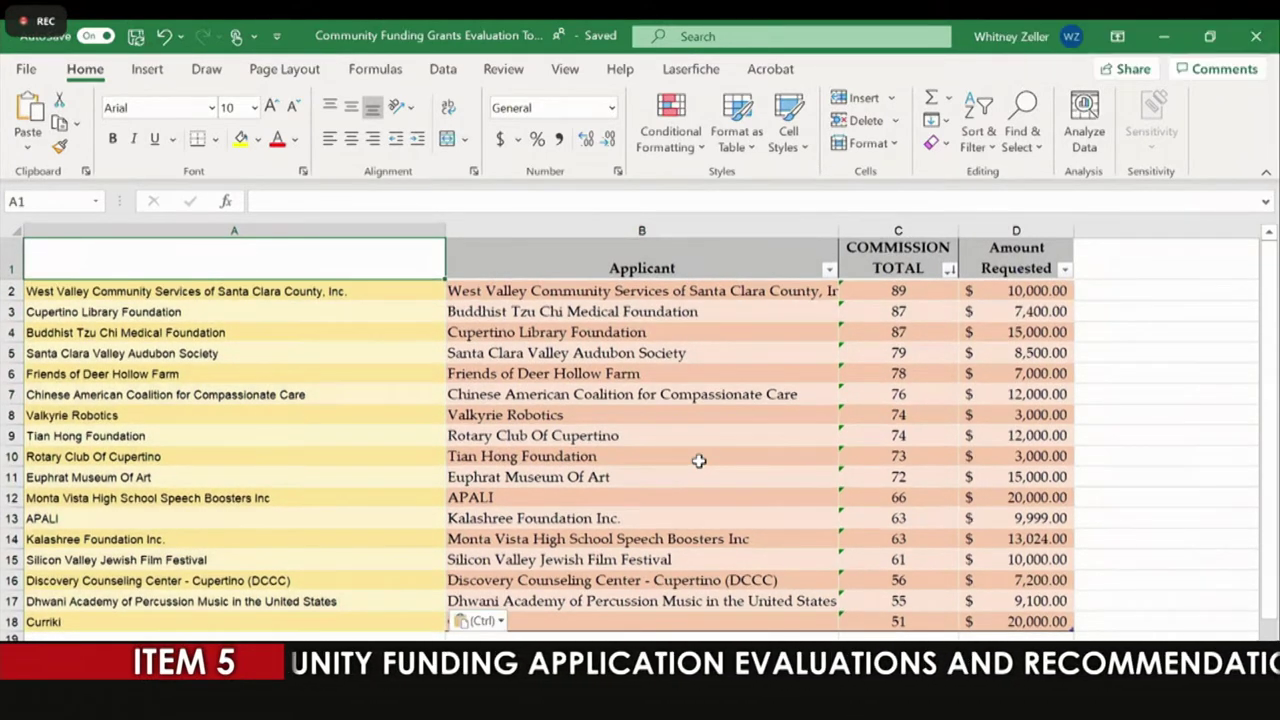
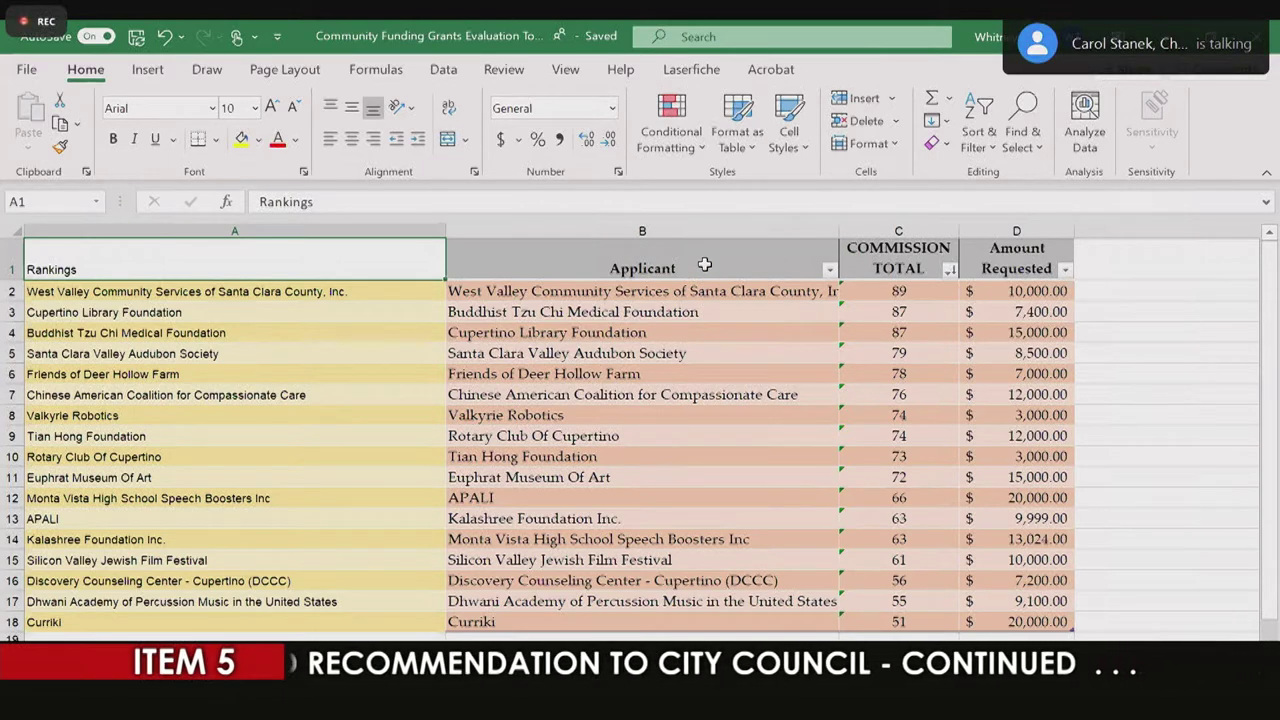
double_click(169, 269)
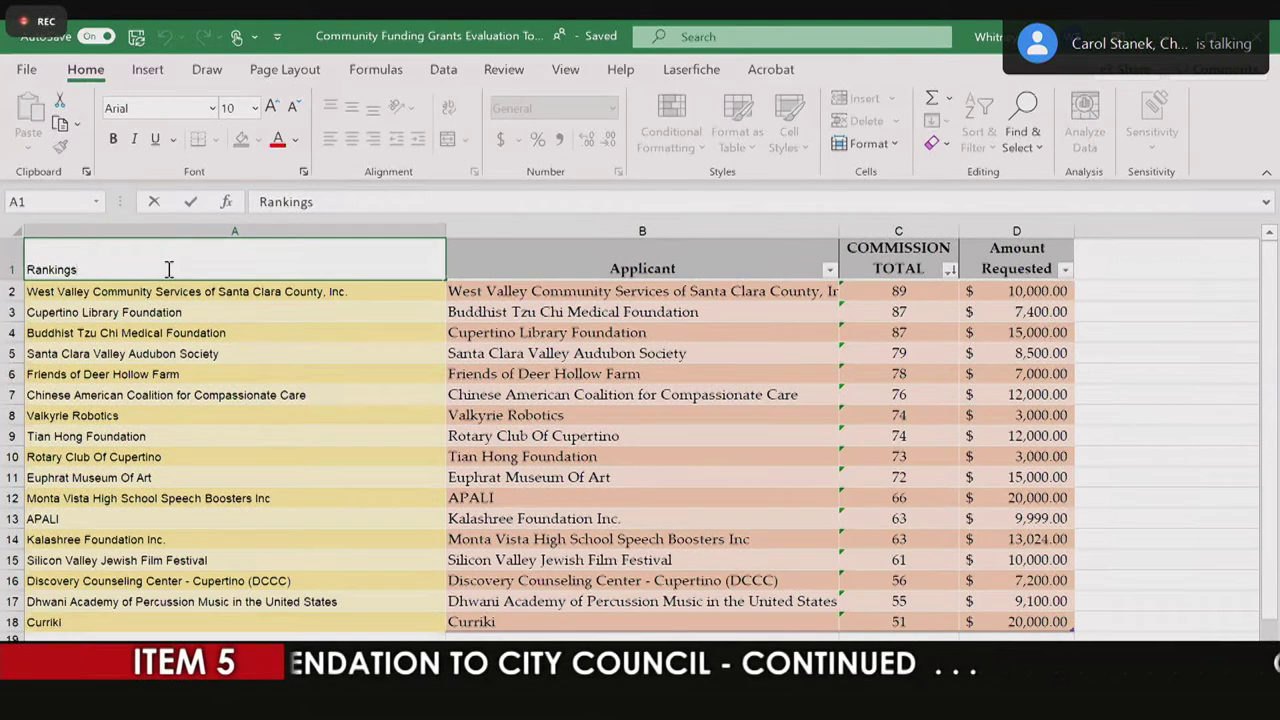
left_click(197, 353)
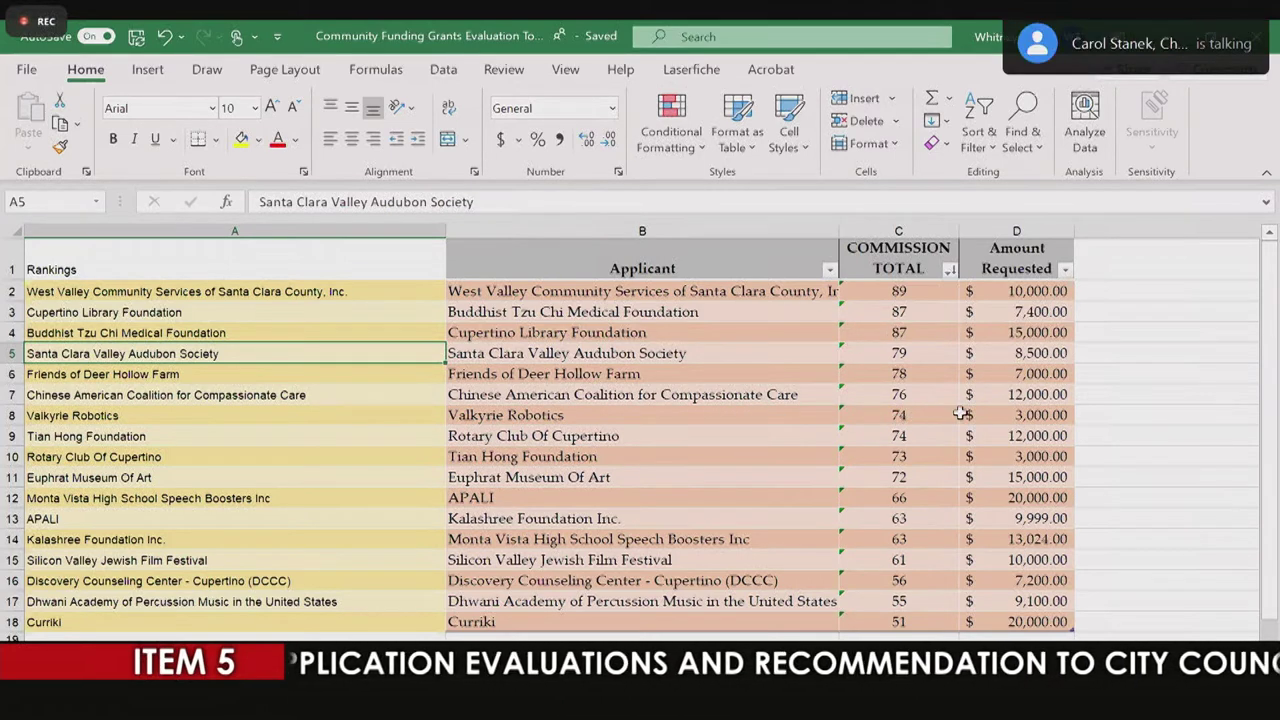
left_click(1016, 419)
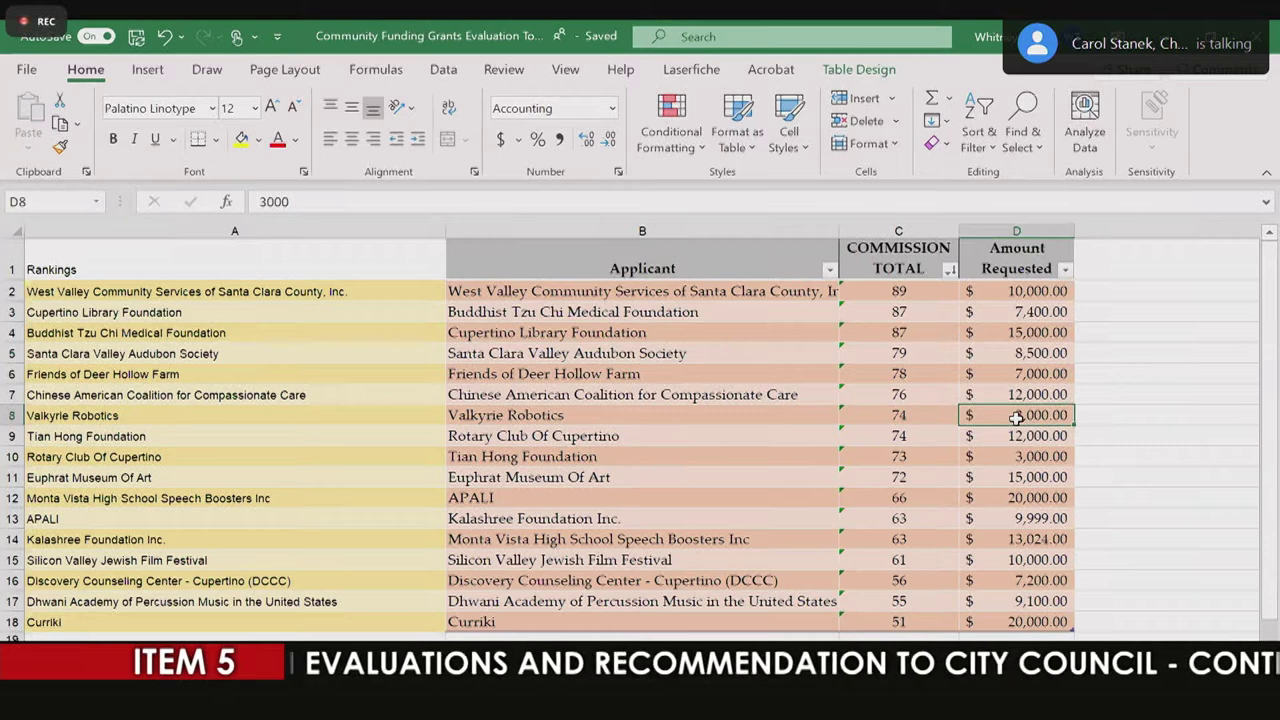
left_click_drag(1016, 419, 1015, 304)
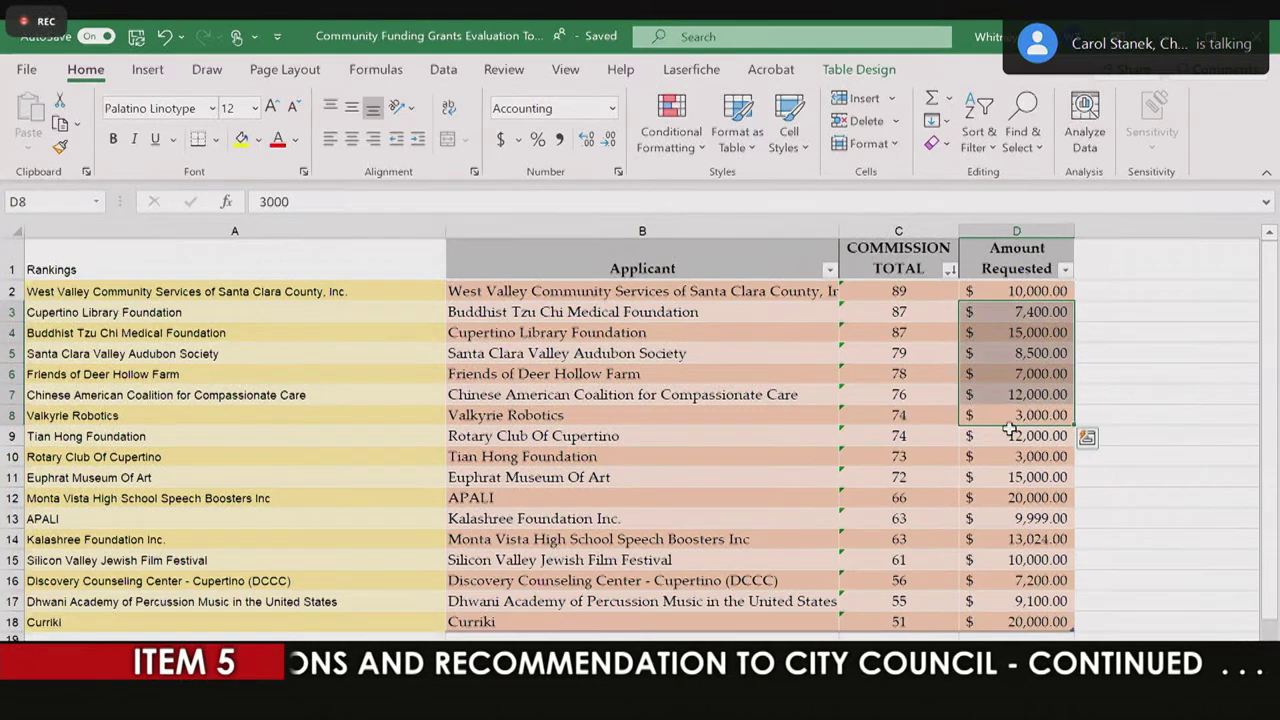
Step: Total the first seven requested amounts in D19 with =SUM(D2:D8) and check the formula's range
scroll(1007, 481, "down", 1)
left_click(988, 599)
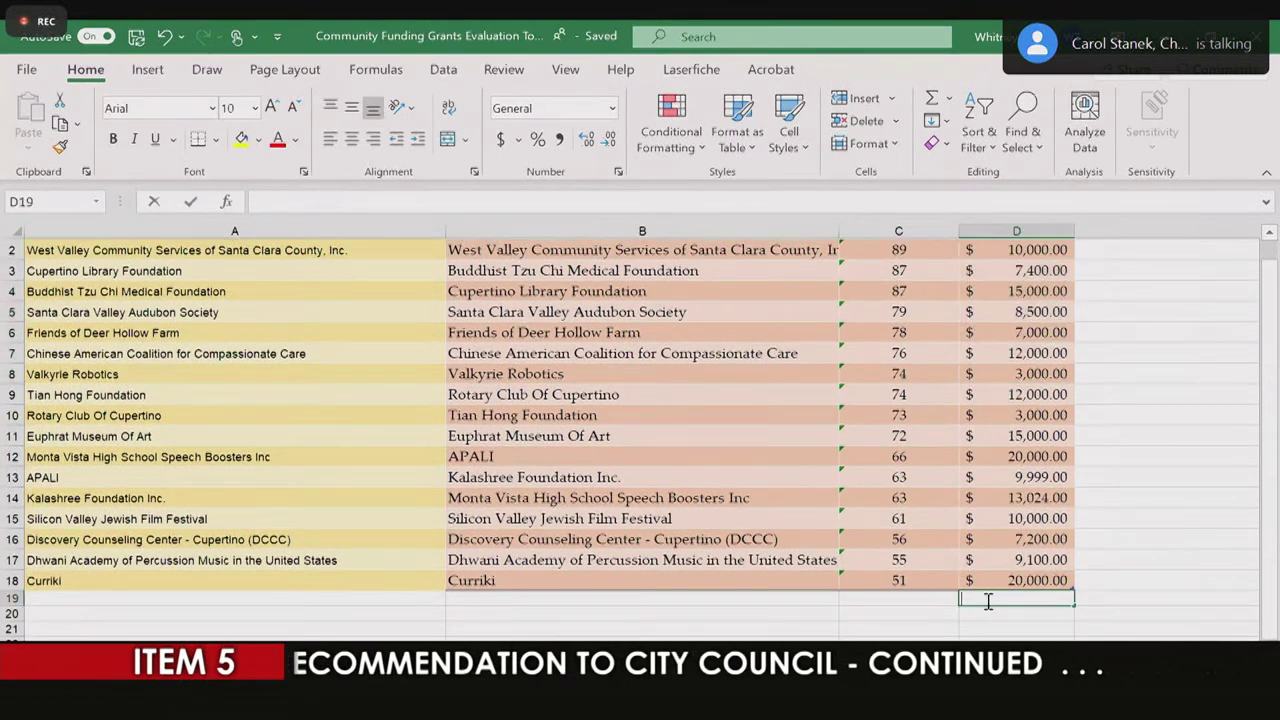
type("=SUM")
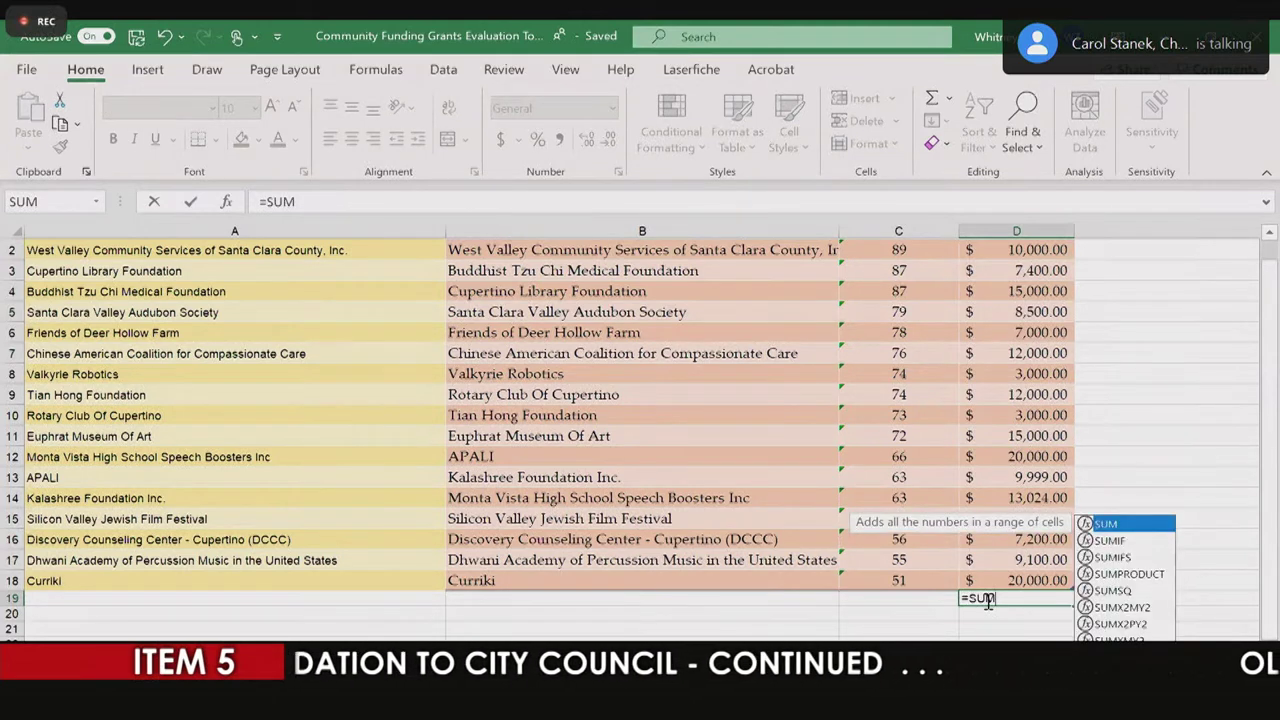
type("(")
left_click(1017, 249)
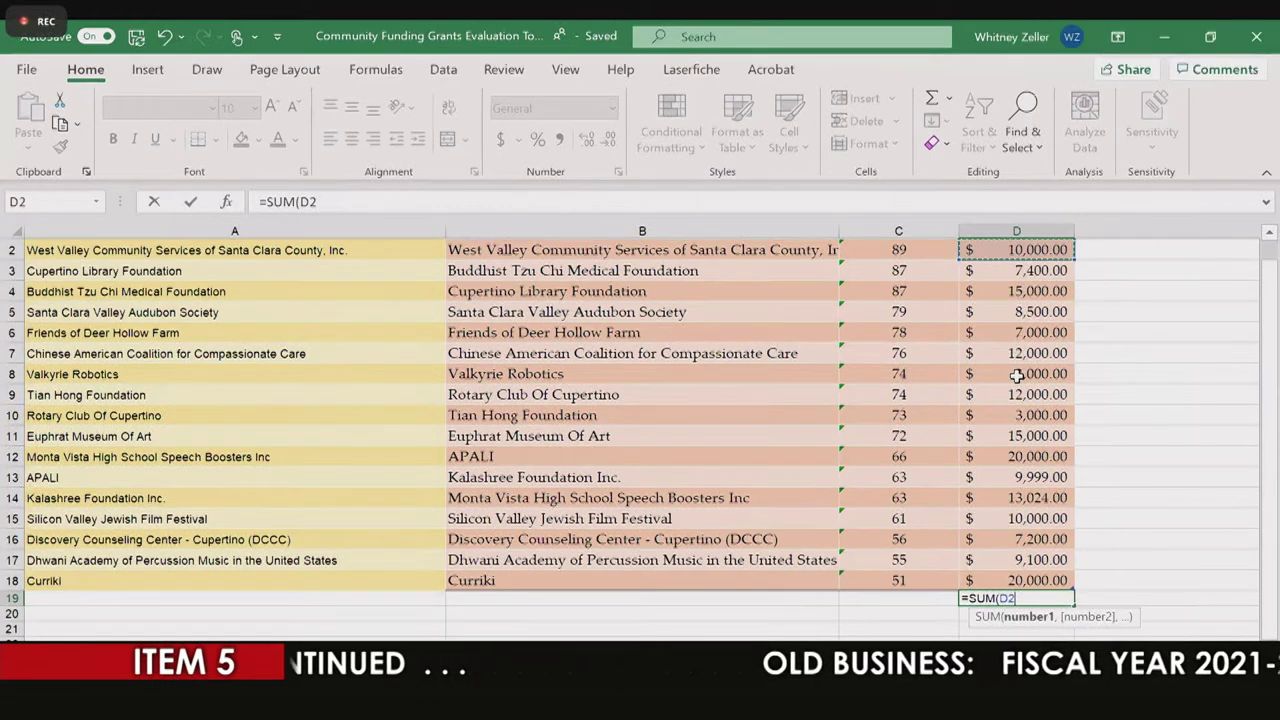
key("ctrl+shift+Down")
key("Return")
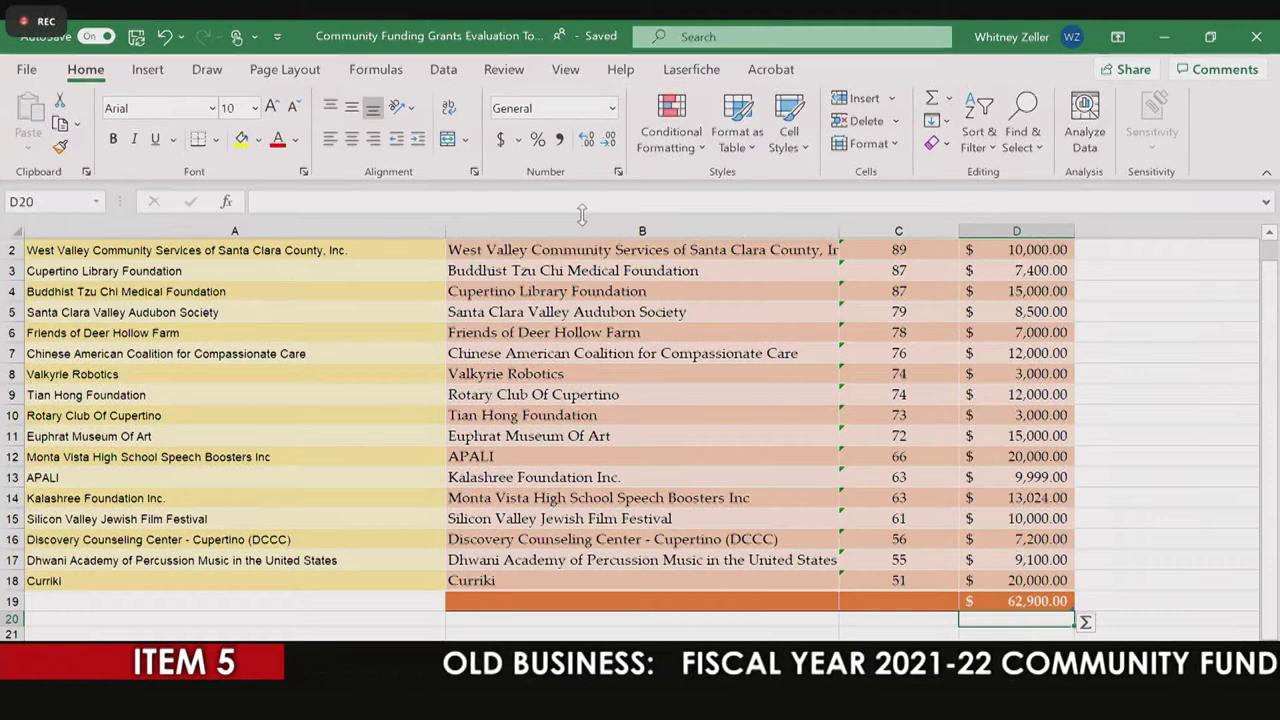
key("Up")
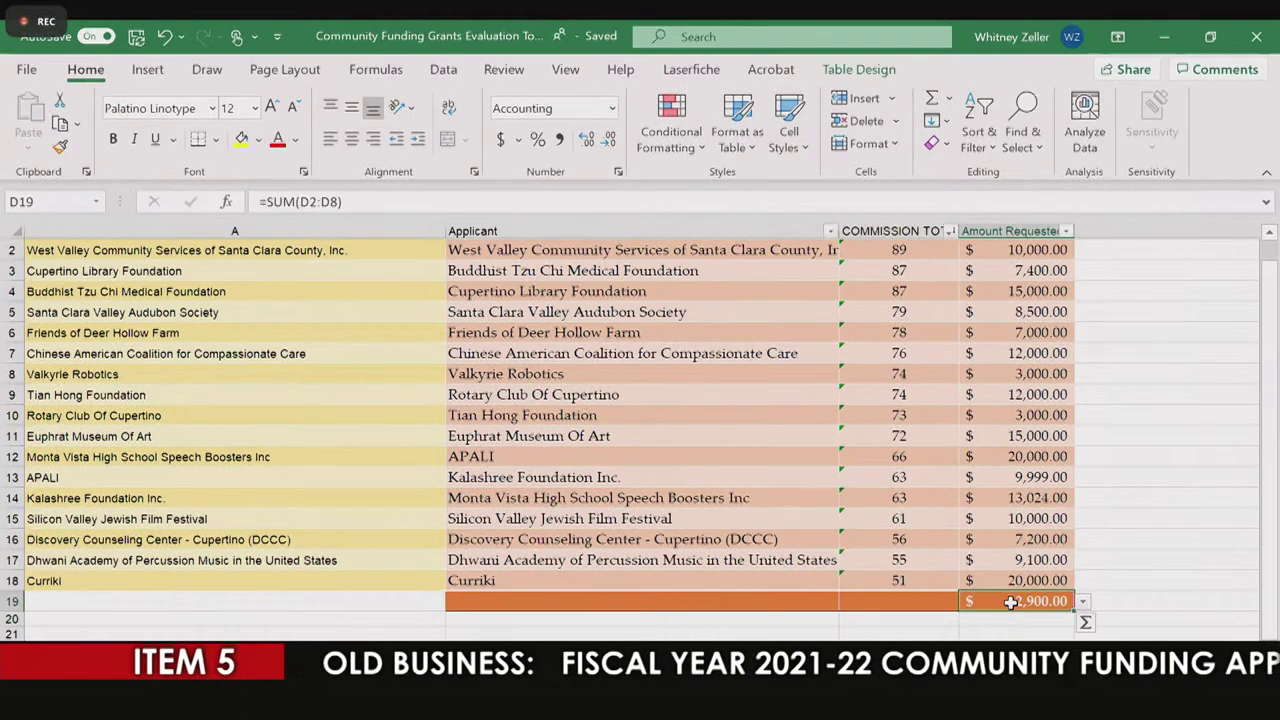
left_click(353, 204)
left_click(1040, 395)
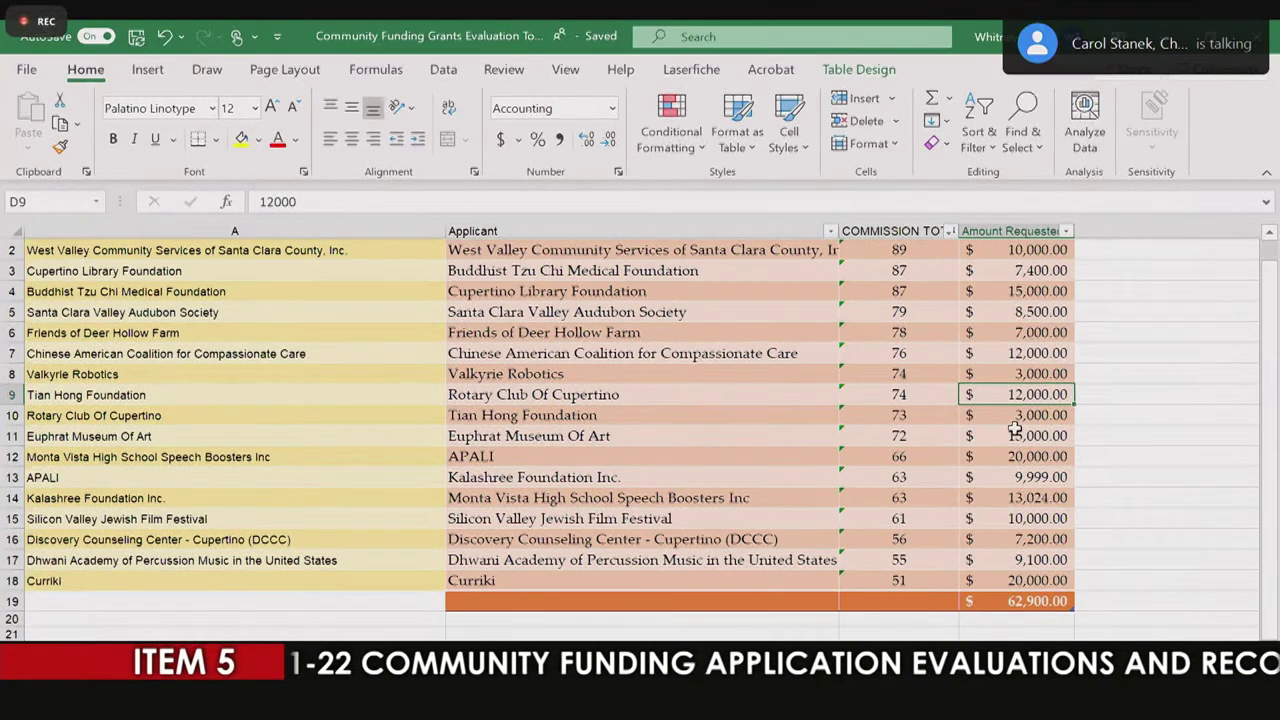
Step: Clear the SUM formula from D19 below the Amount Requested column
left_click(1036, 616)
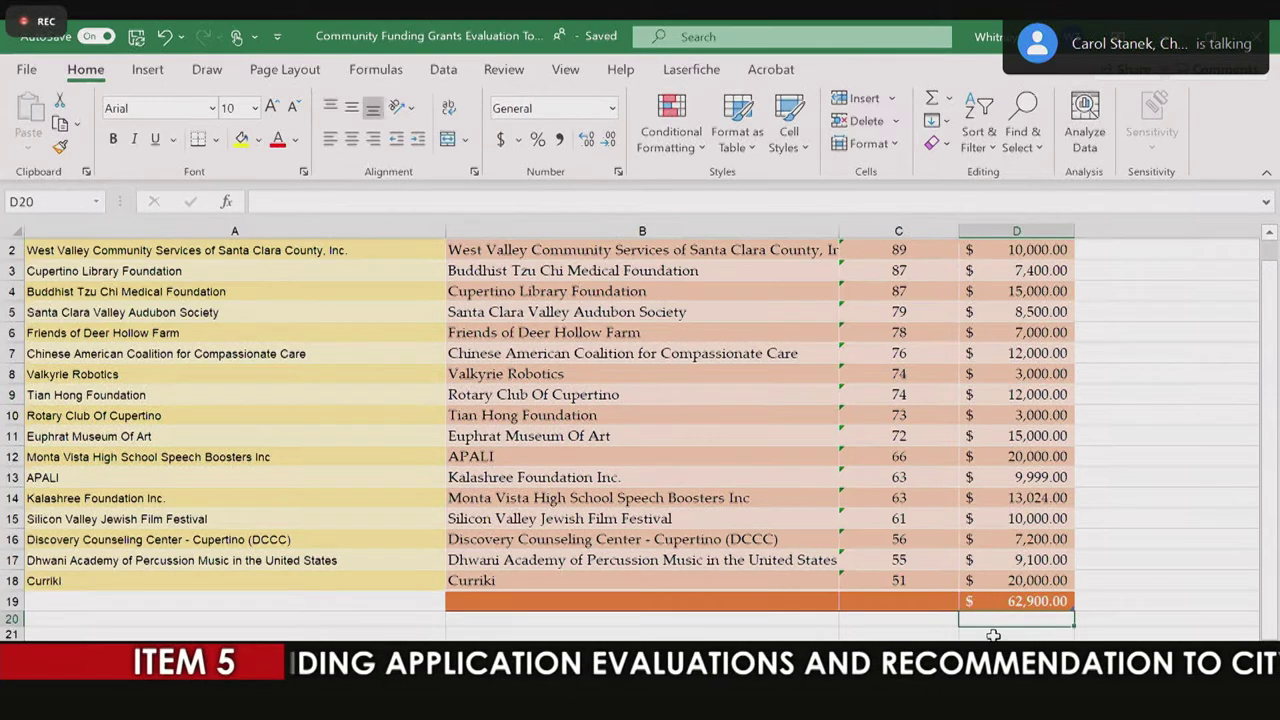
left_click(1057, 601)
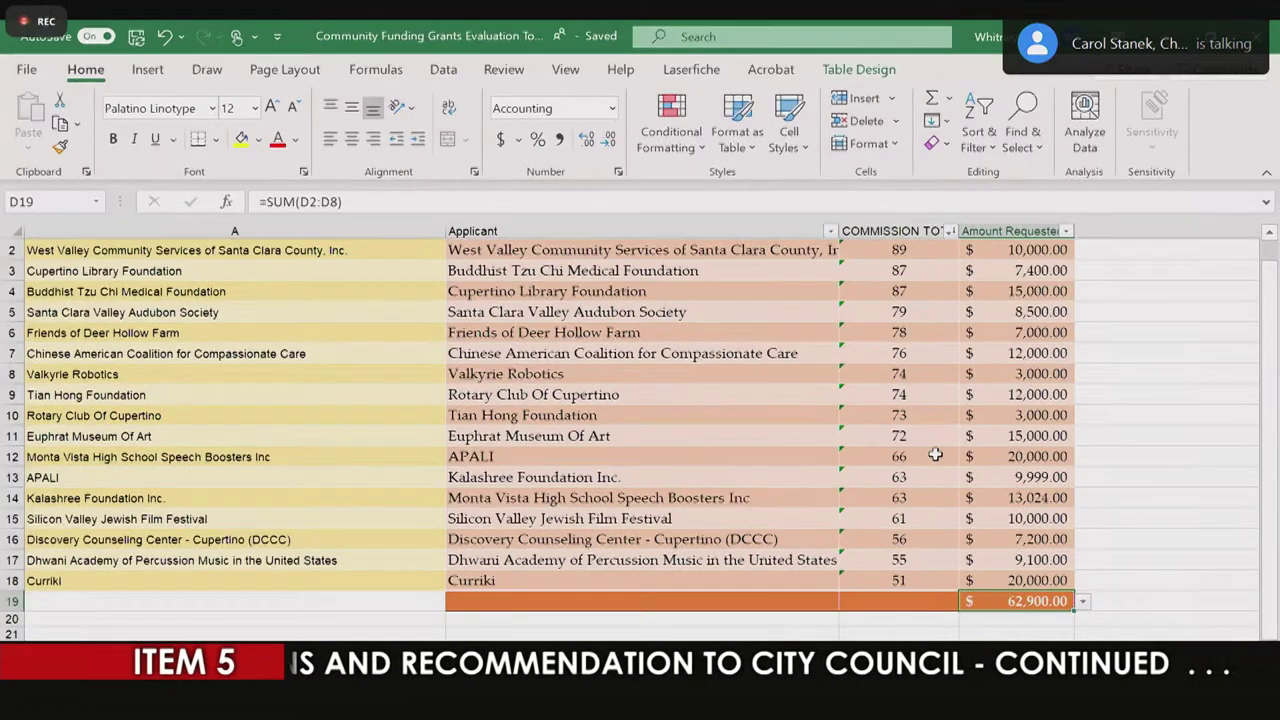
left_click(1114, 254)
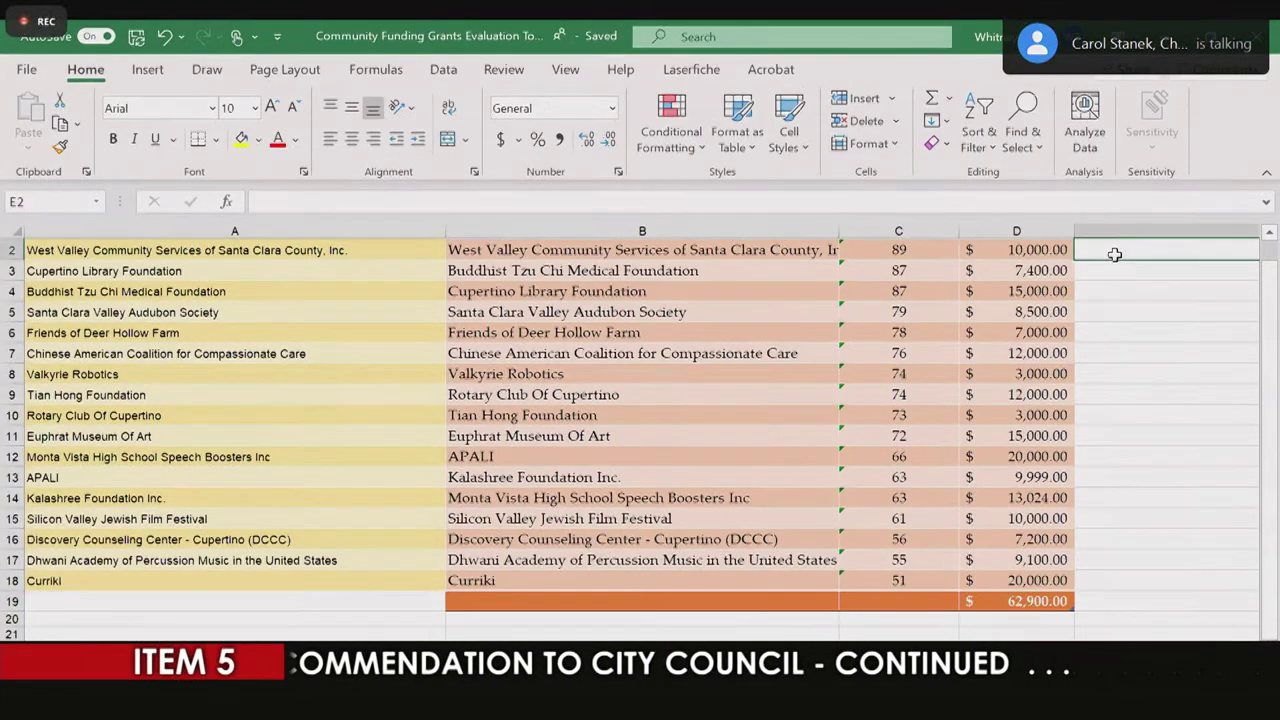
left_click(1028, 600)
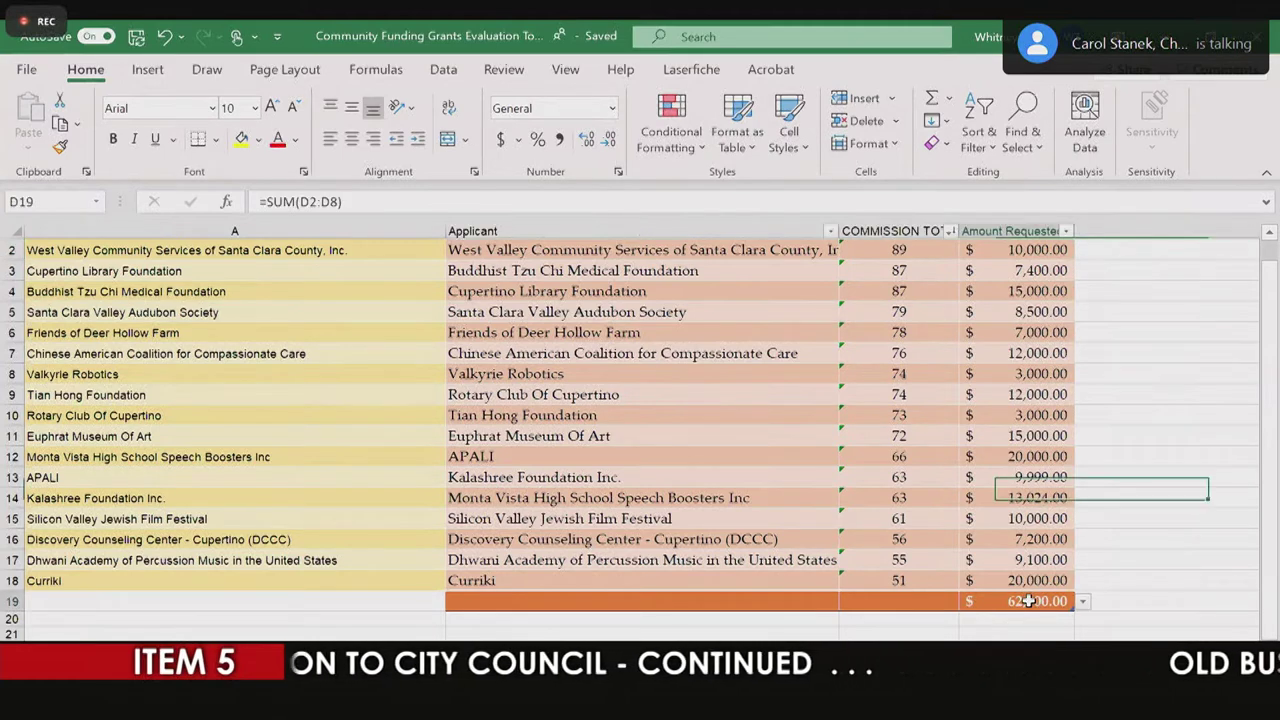
Step: Start a running total in E2 with =SUM([@[Amount Requested]]) for the first applicant's requested amount
left_click(1106, 246)
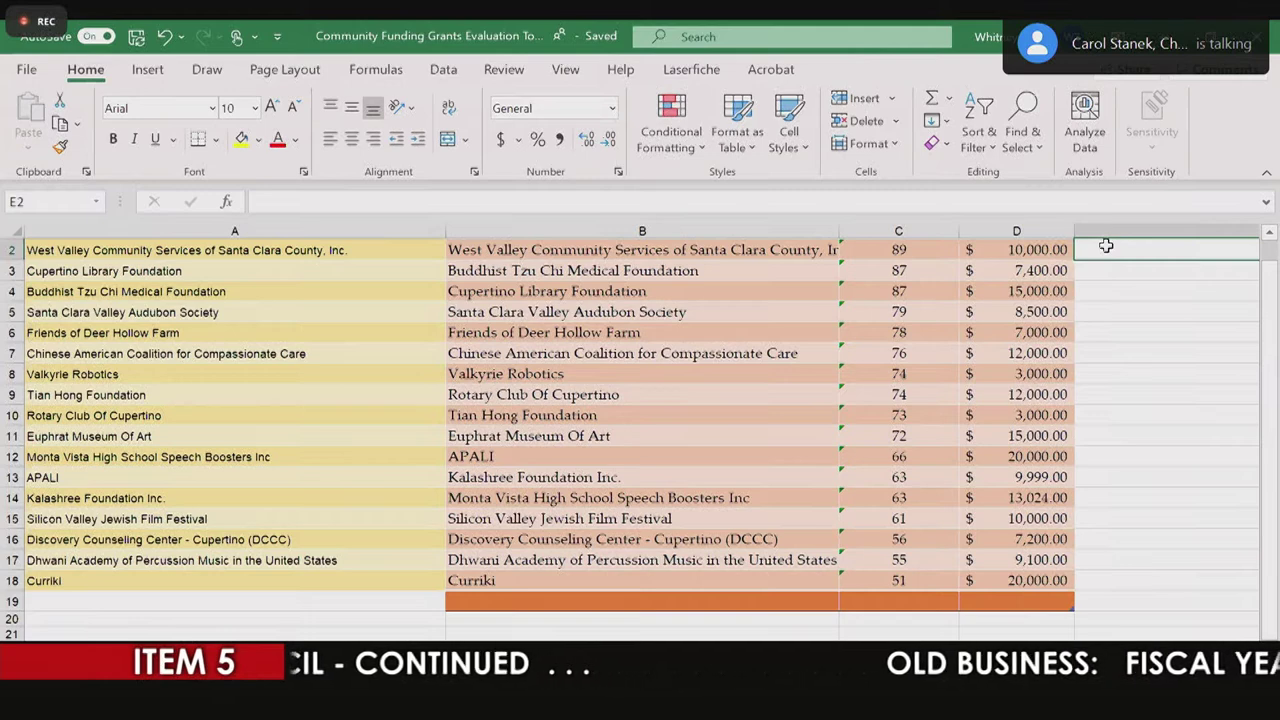
type("=SUM")
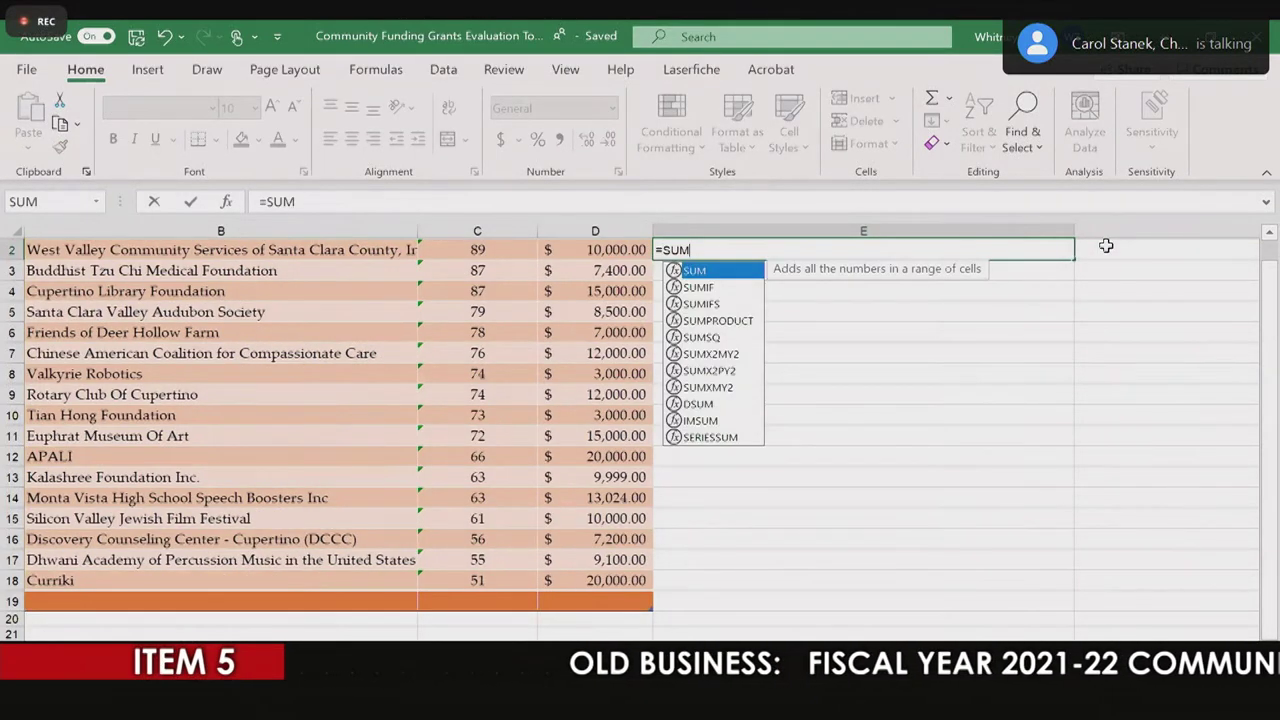
type("(")
left_click(628, 250)
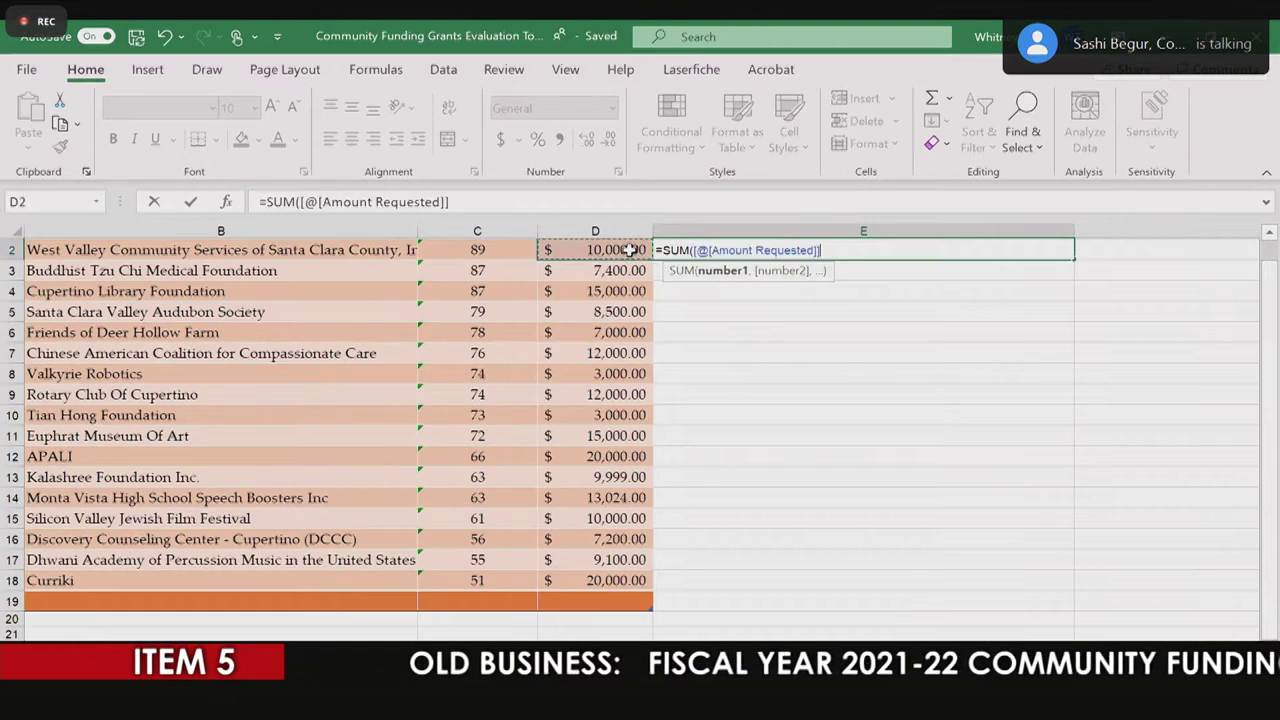
key("Return")
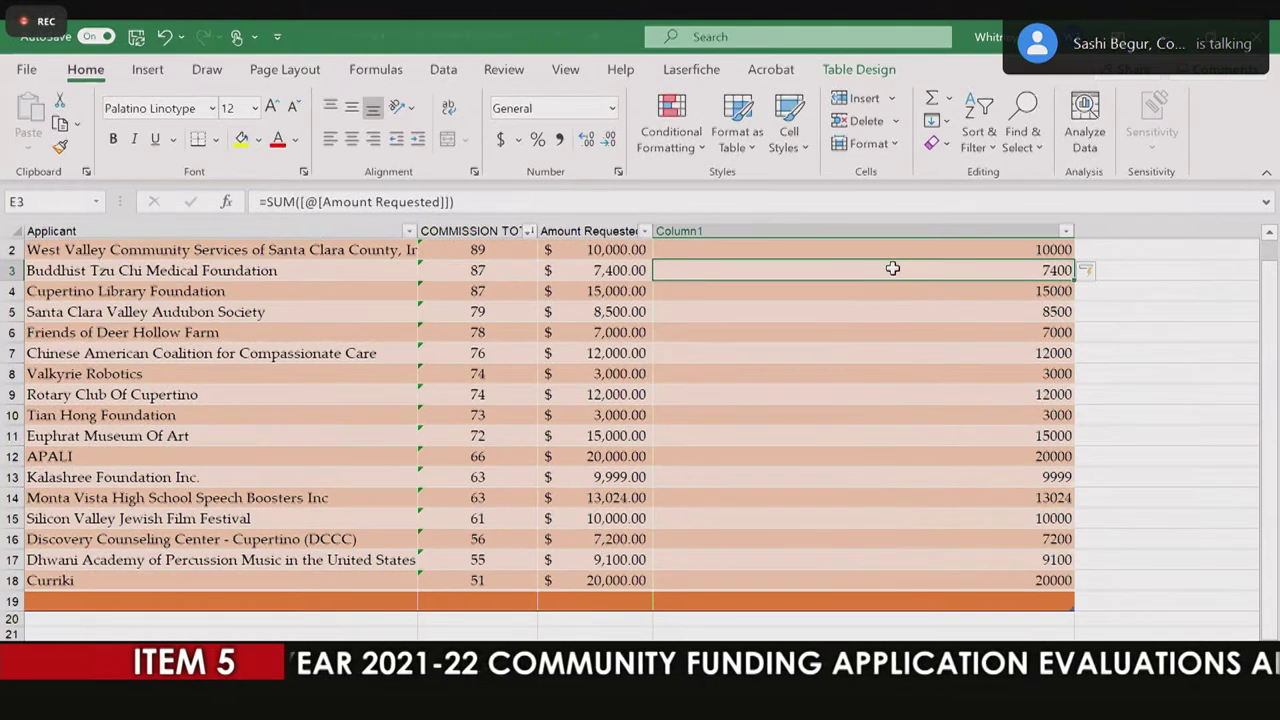
Step: Enter a SUM formula over D2:D3 in E3 as the running total for the second applicant
type("=")
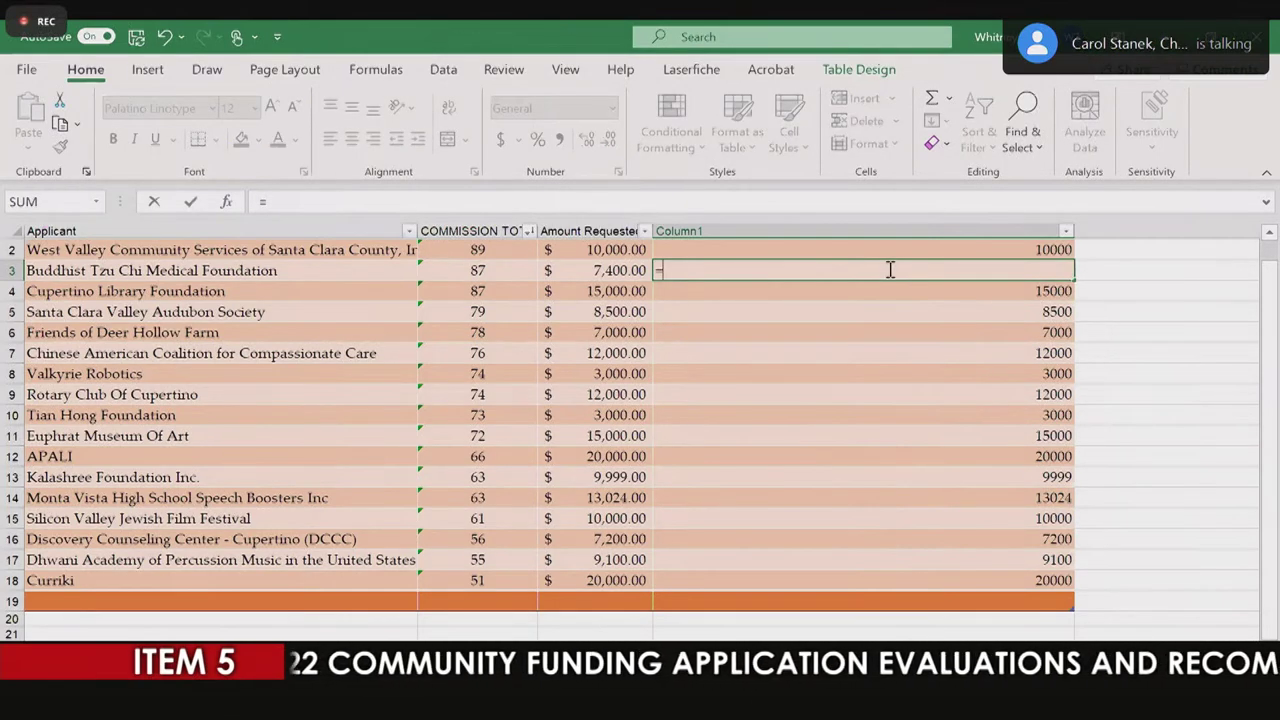
type("SUM(")
left_click(620, 256)
left_click_drag(620, 262, 620, 270)
key("Return")
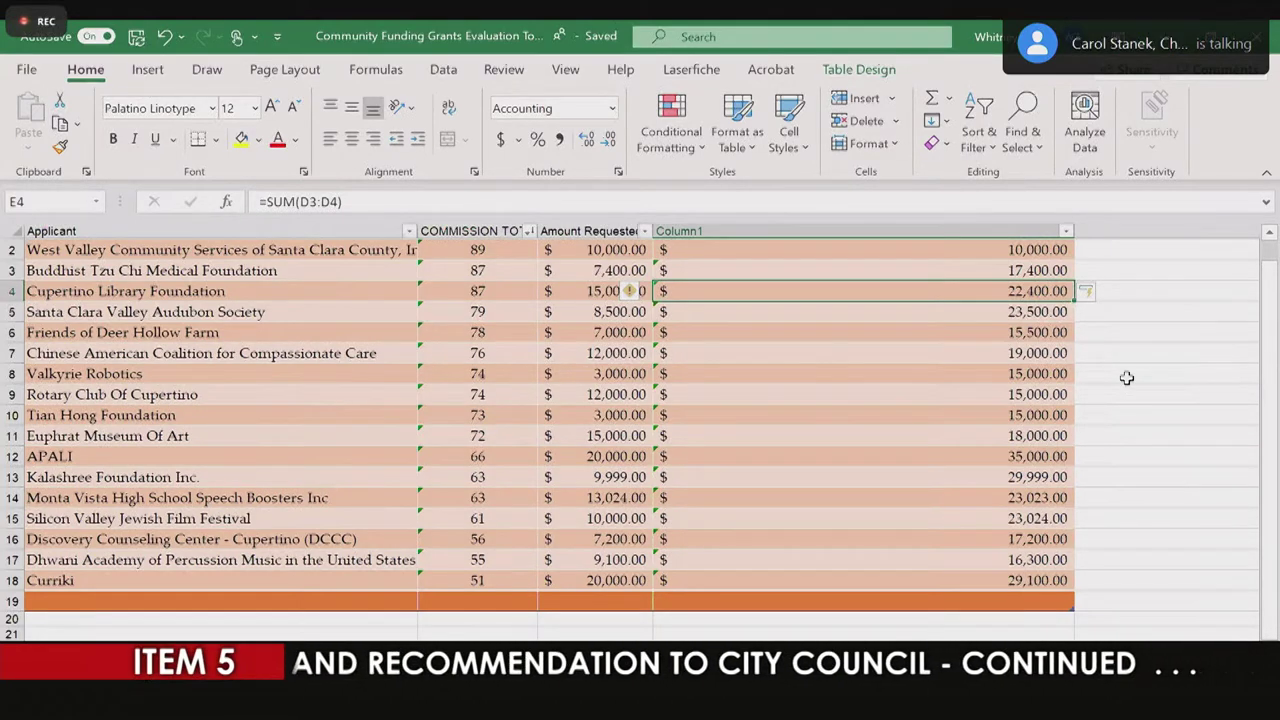
Step: Enter a SUM formula over D2:D4 in E4 as the running total for Cupertino Library Foundation
type("=SUM(")
left_click_drag(598, 253, 600, 290)
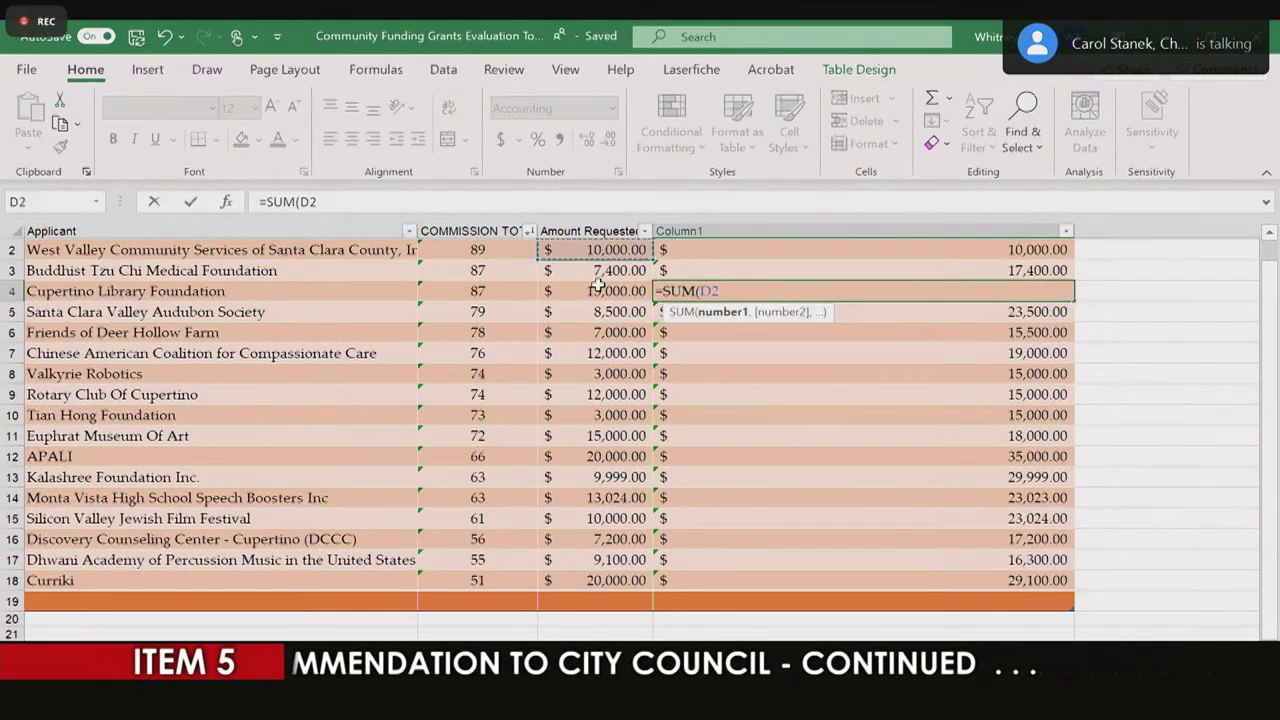
key("Return")
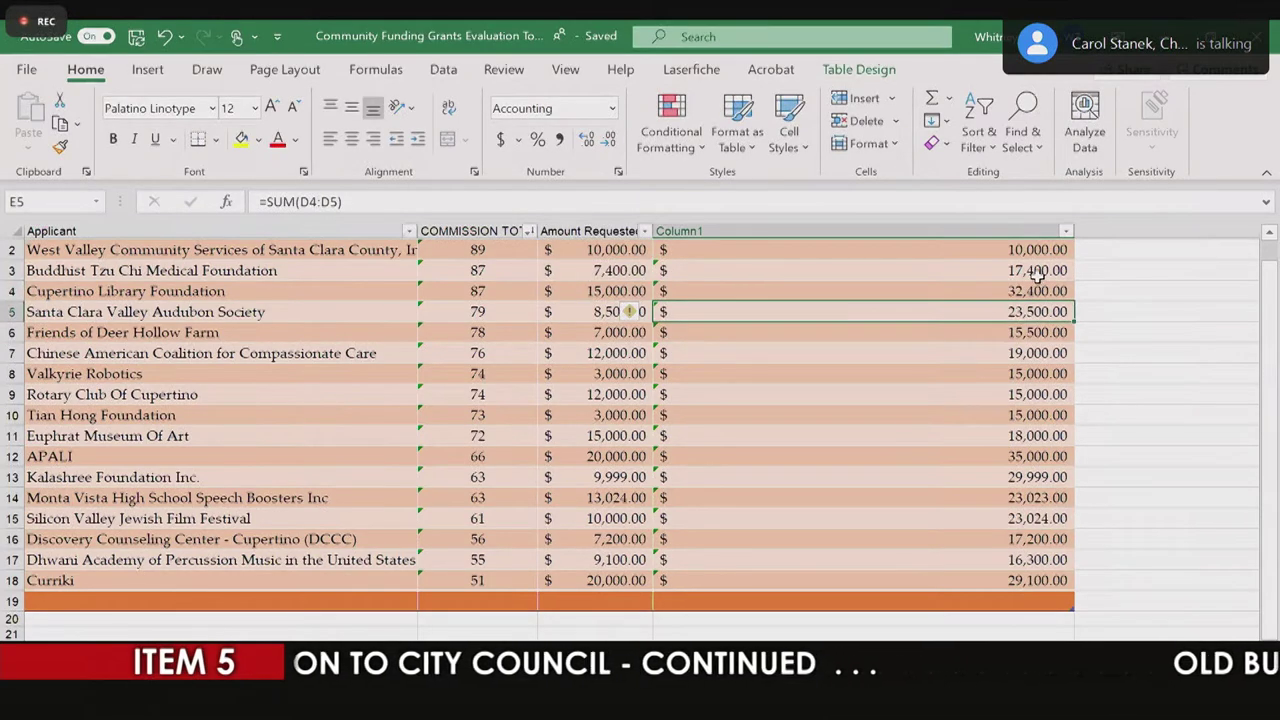
Step: Fill the running-total formulas from E2:E4 down column E to the Curriki row
left_click_drag(1043, 258, 994, 592)
left_click(1143, 592)
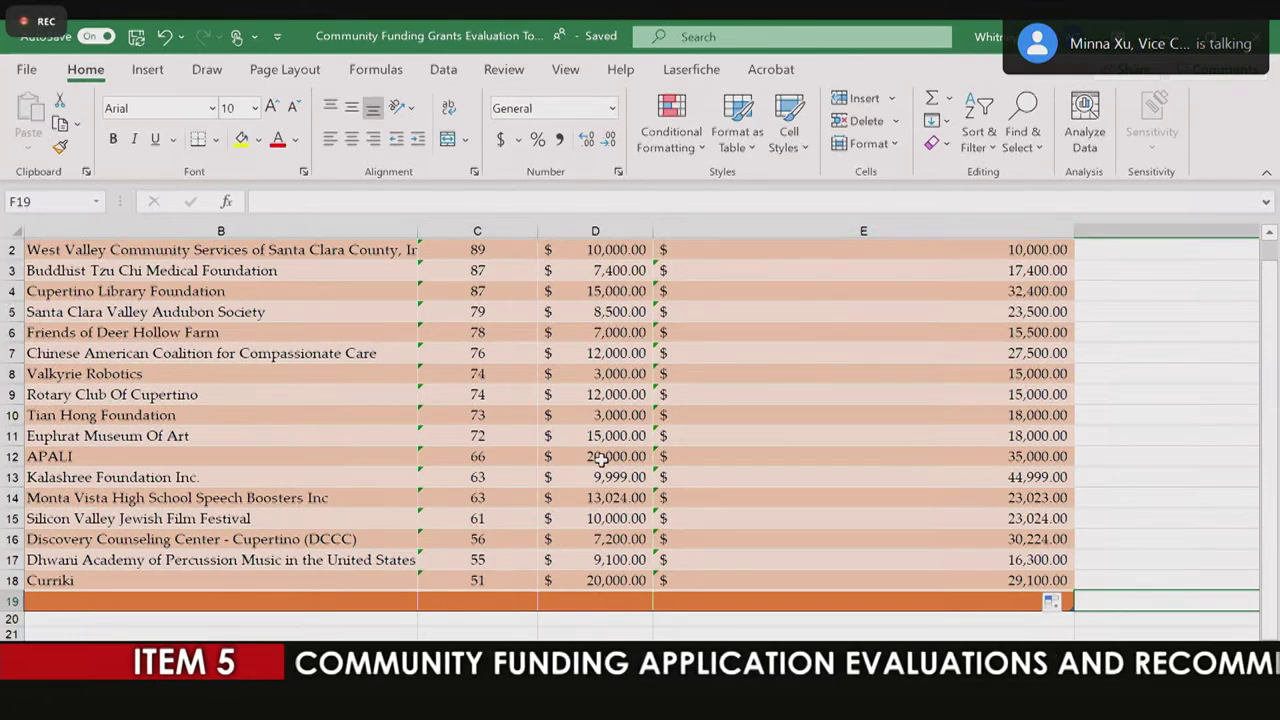
Step: Compare the applicant order in the Rankings column with the Commission Total list and review the filled totals in Column1
scroll(600, 458, "left", 4)
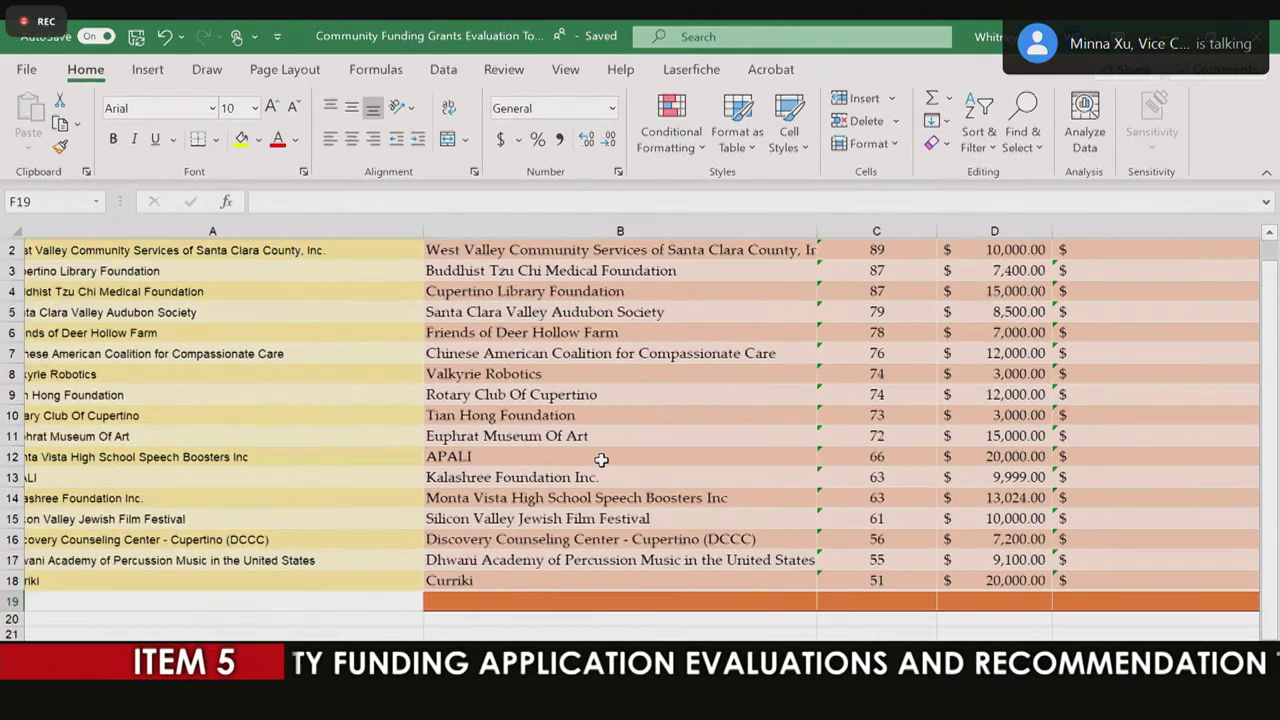
scroll(600, 458, "left", 1)
scroll(600, 458, "up", 1)
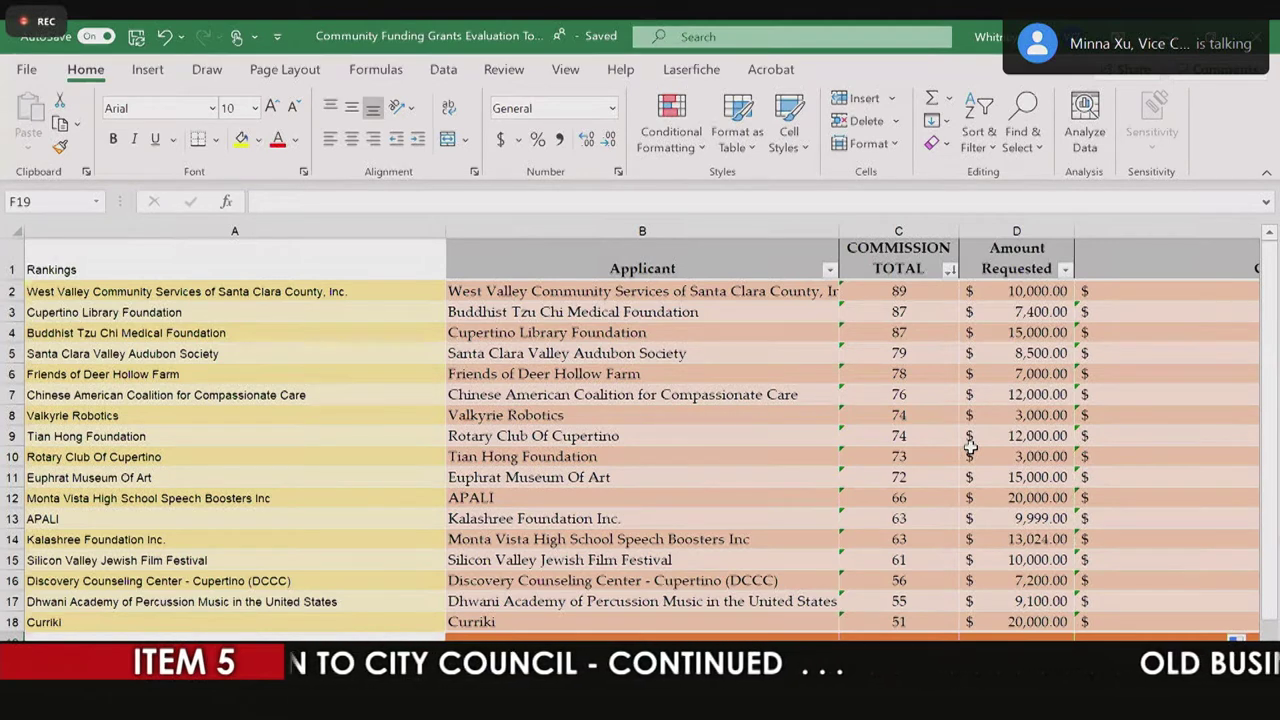
left_click(713, 456)
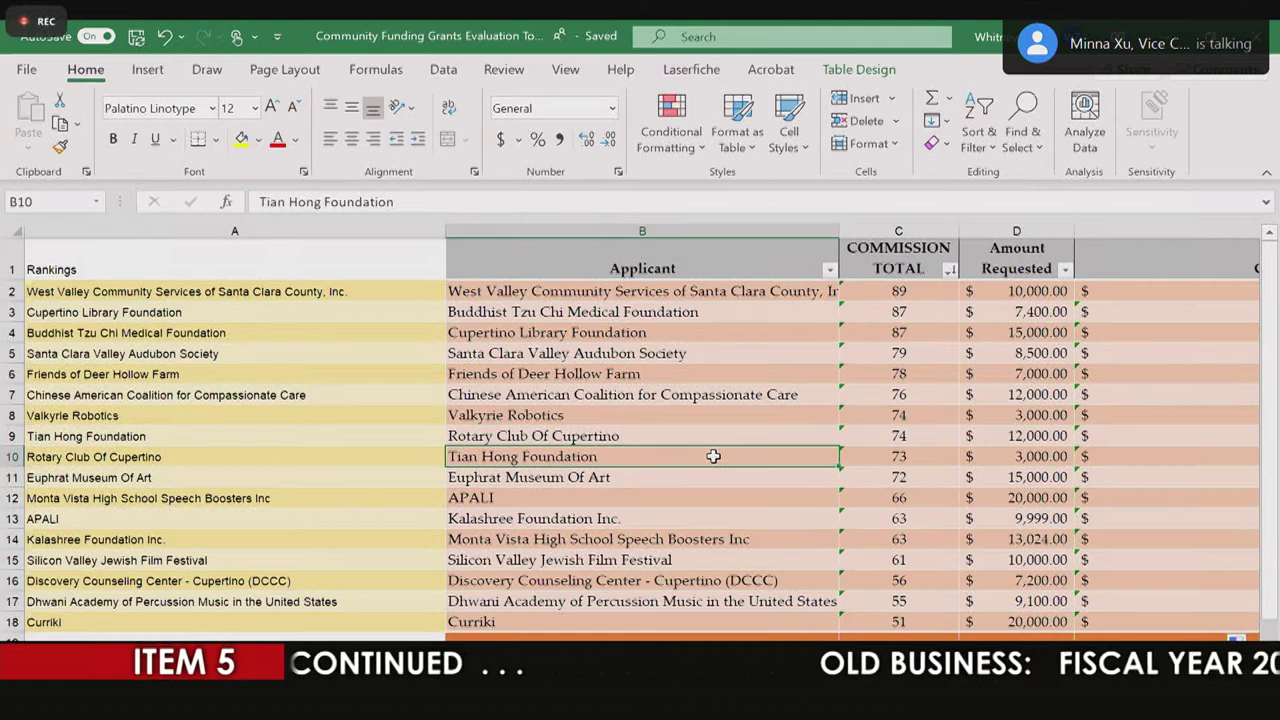
scroll(713, 456, "right", 2)
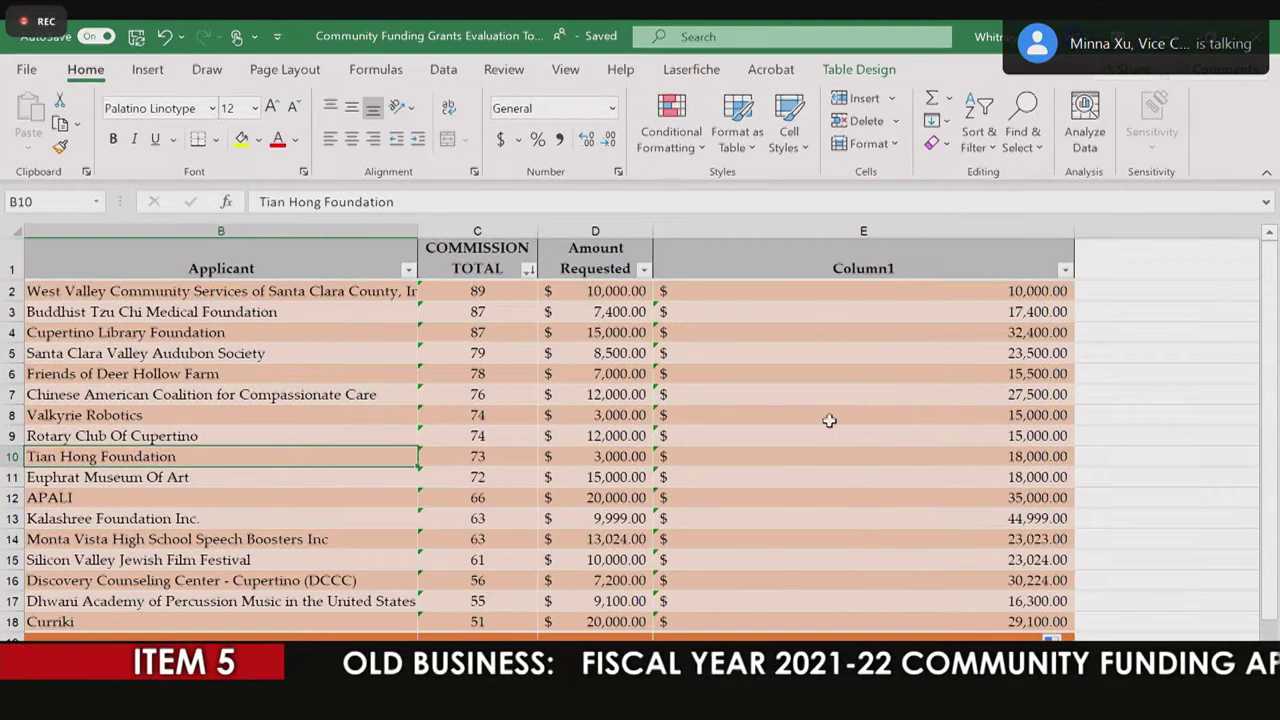
left_click(1110, 390)
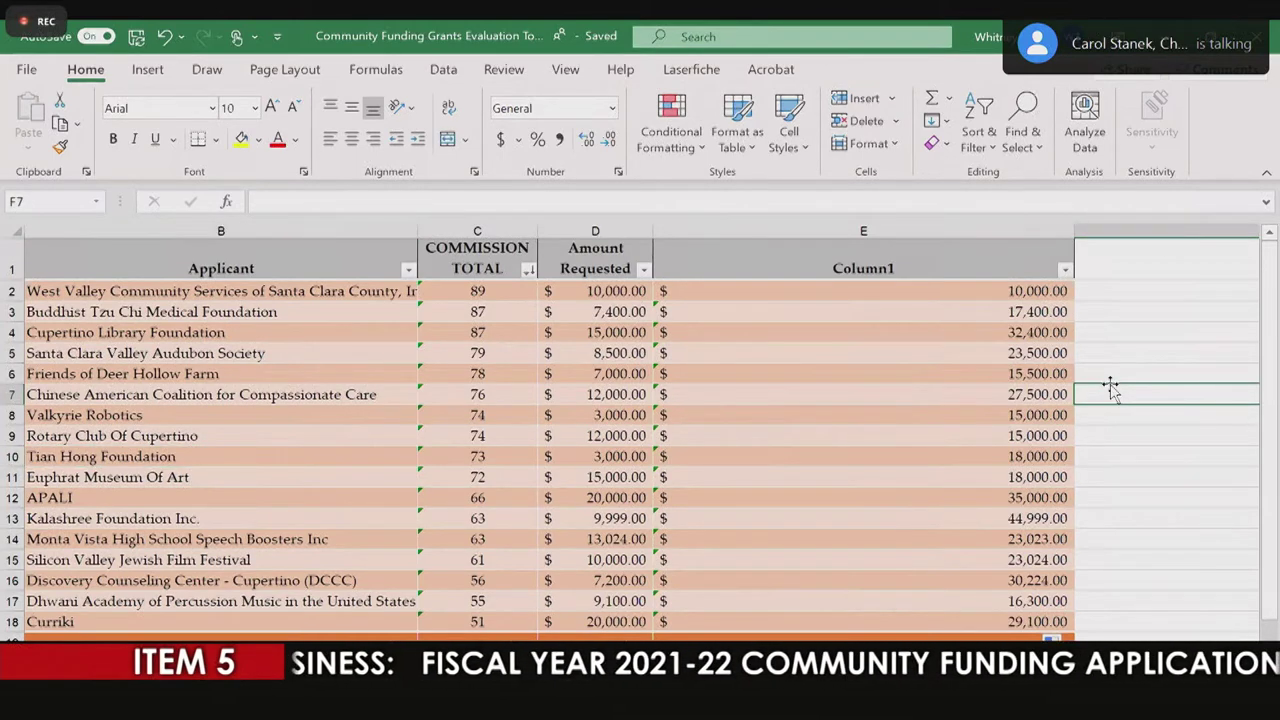
left_click(1121, 332)
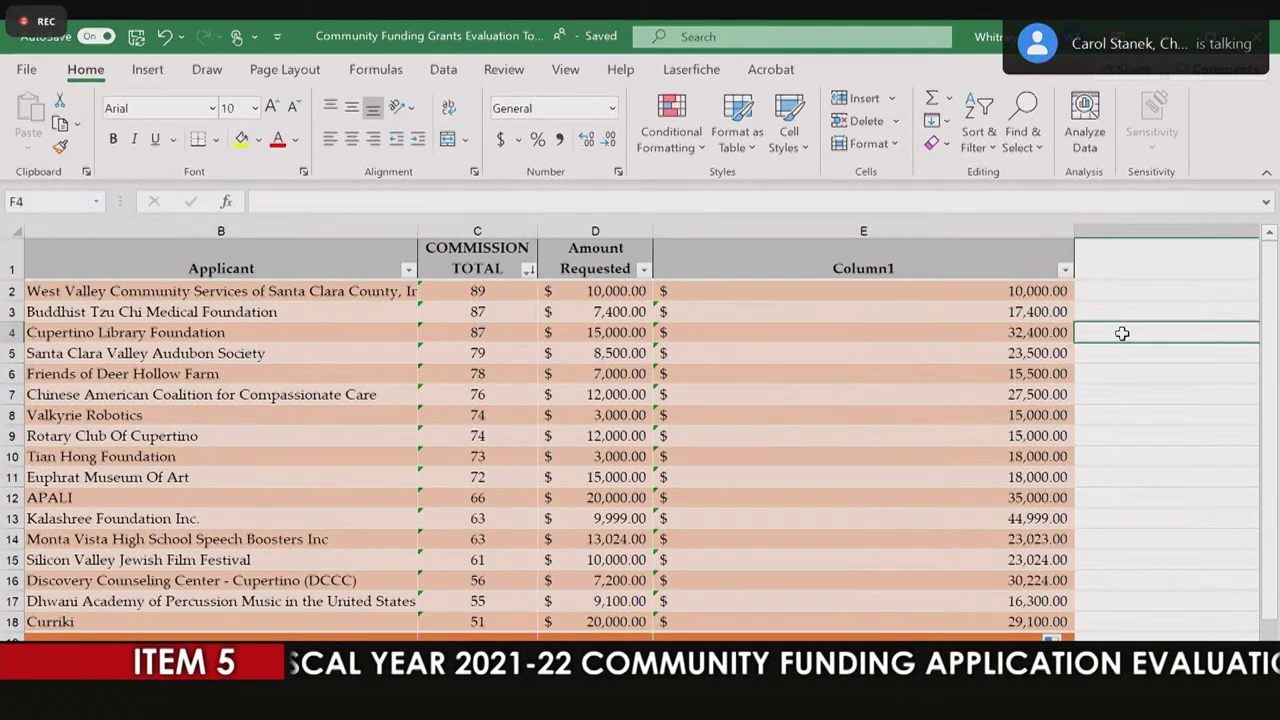
scroll(617, 467, "left", 5)
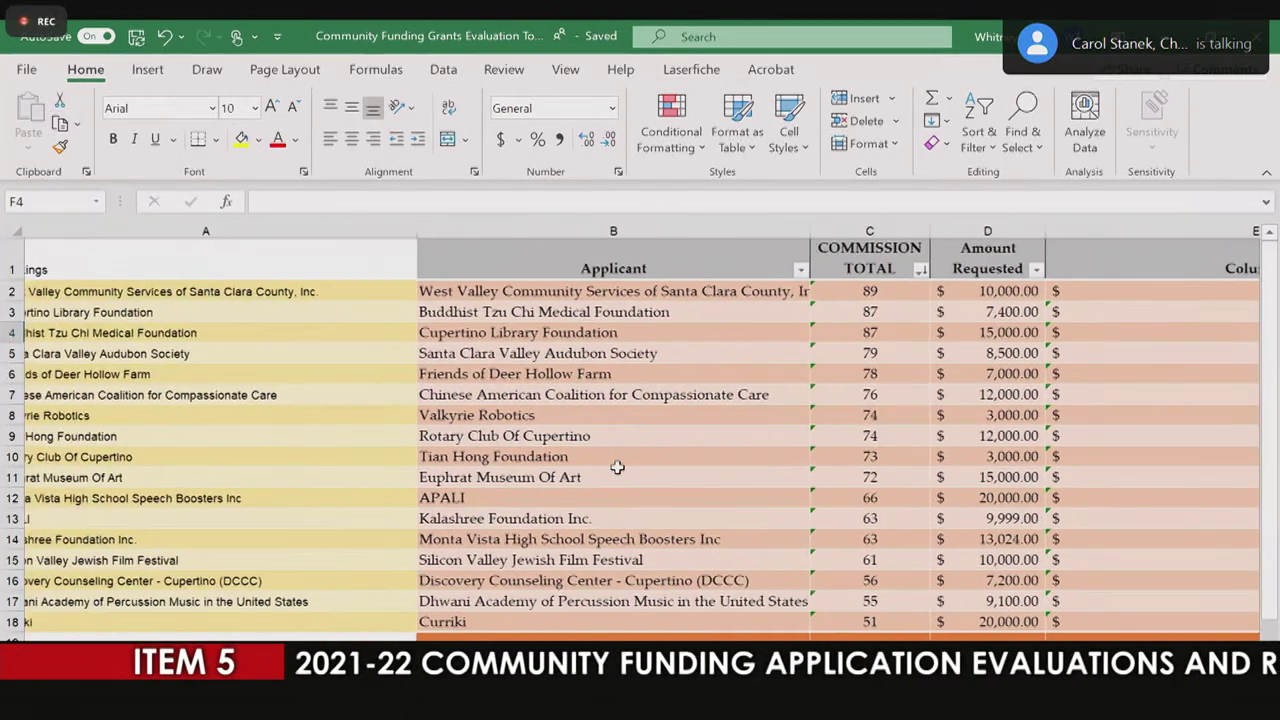
scroll(617, 467, "right", 5)
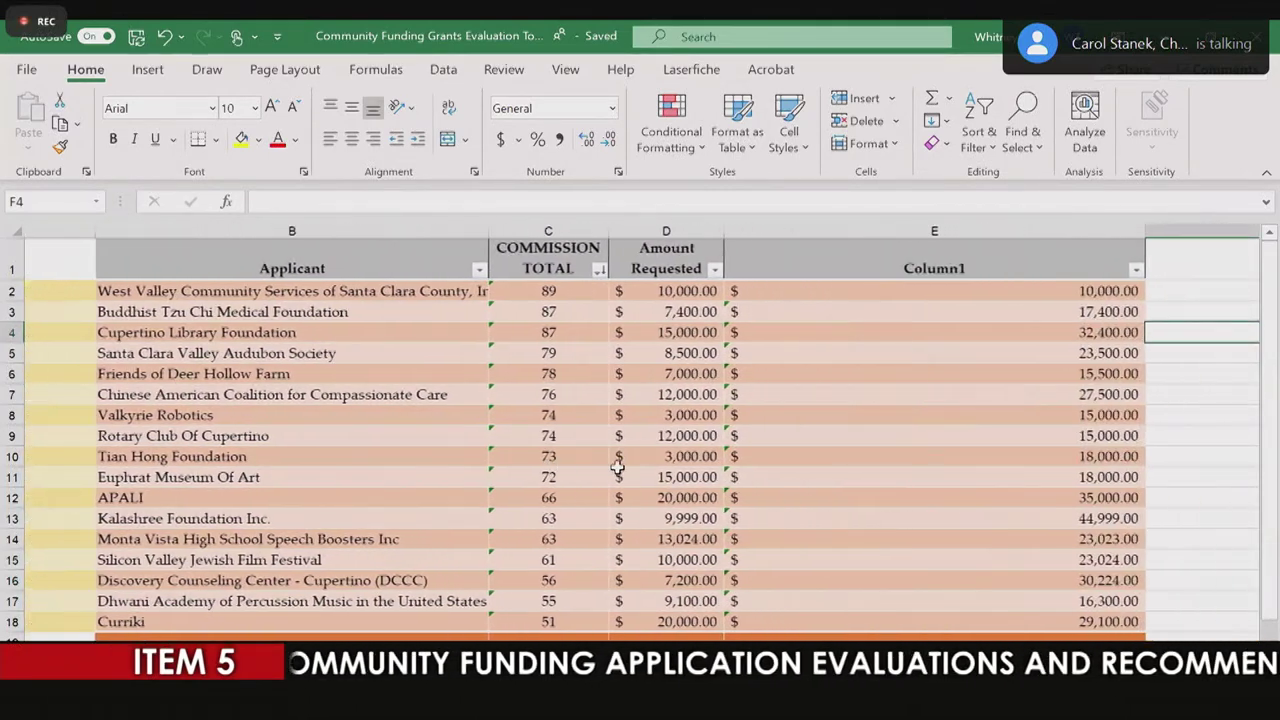
scroll(617, 467, "right", 1)
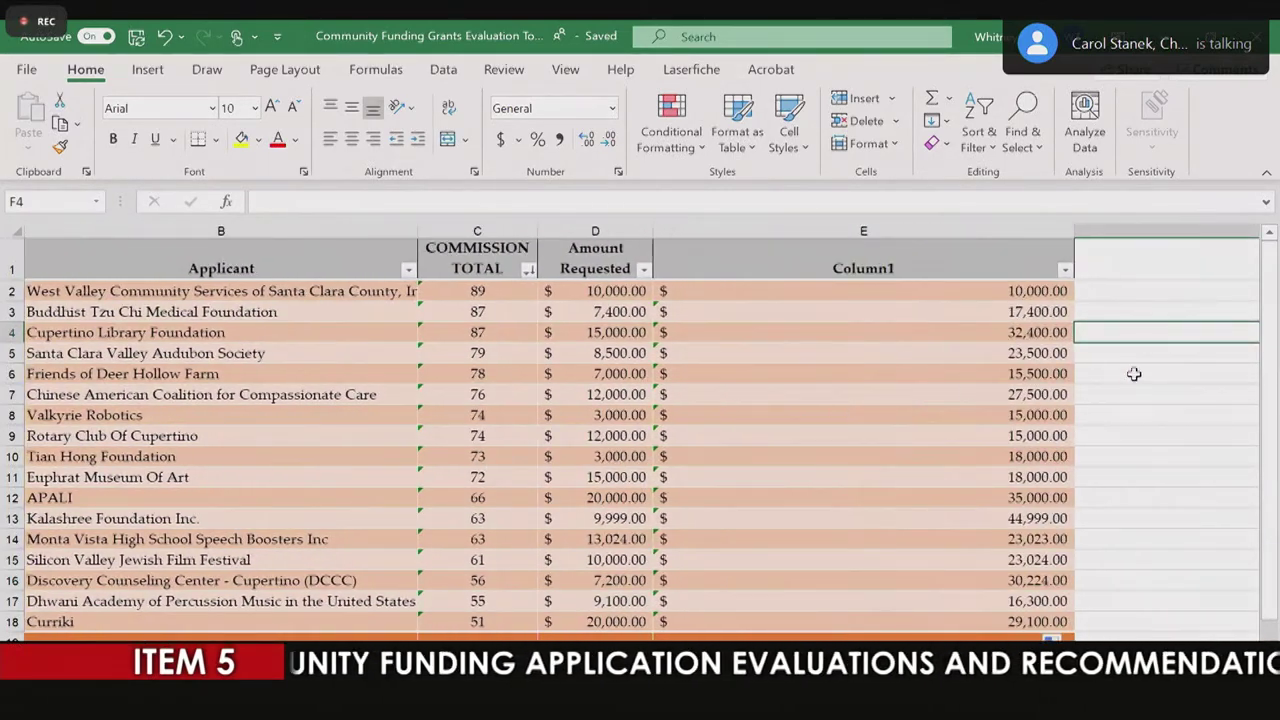
Step: Replace the formula in E5 with a SUM over D2:D5 for Santa Clara Valley Audubon Society
left_click(900, 291)
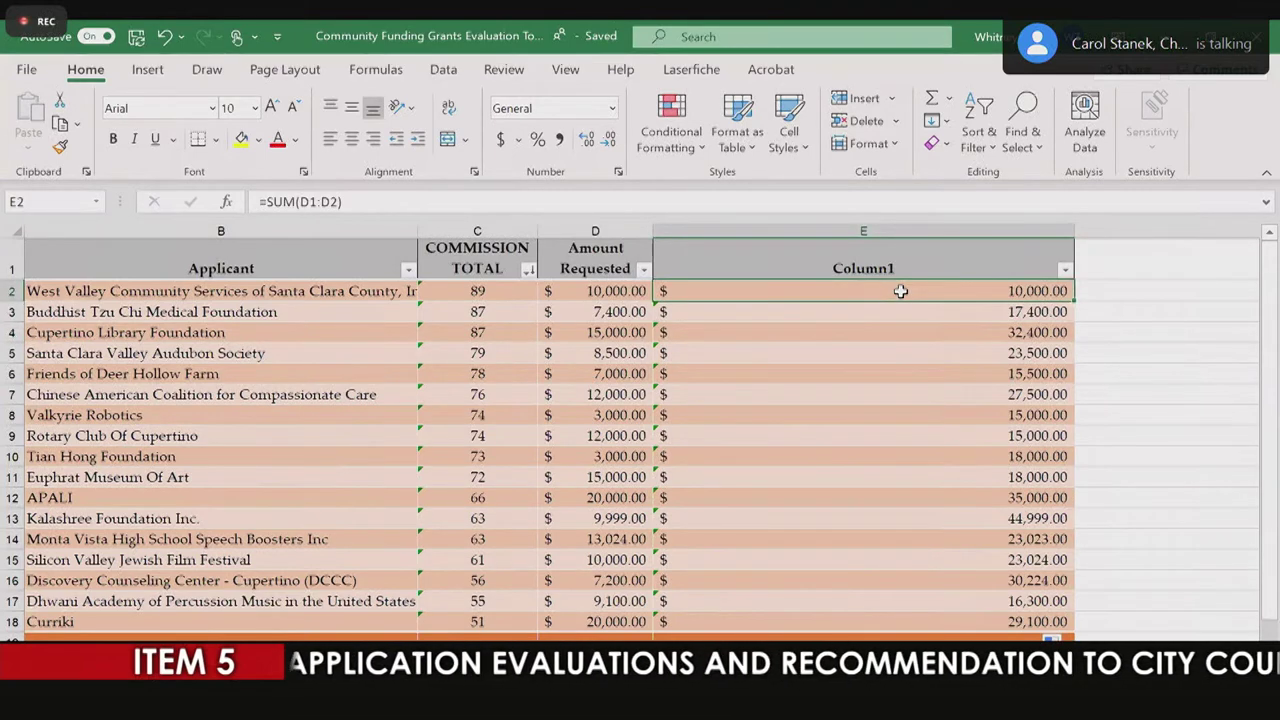
double_click(835, 354)
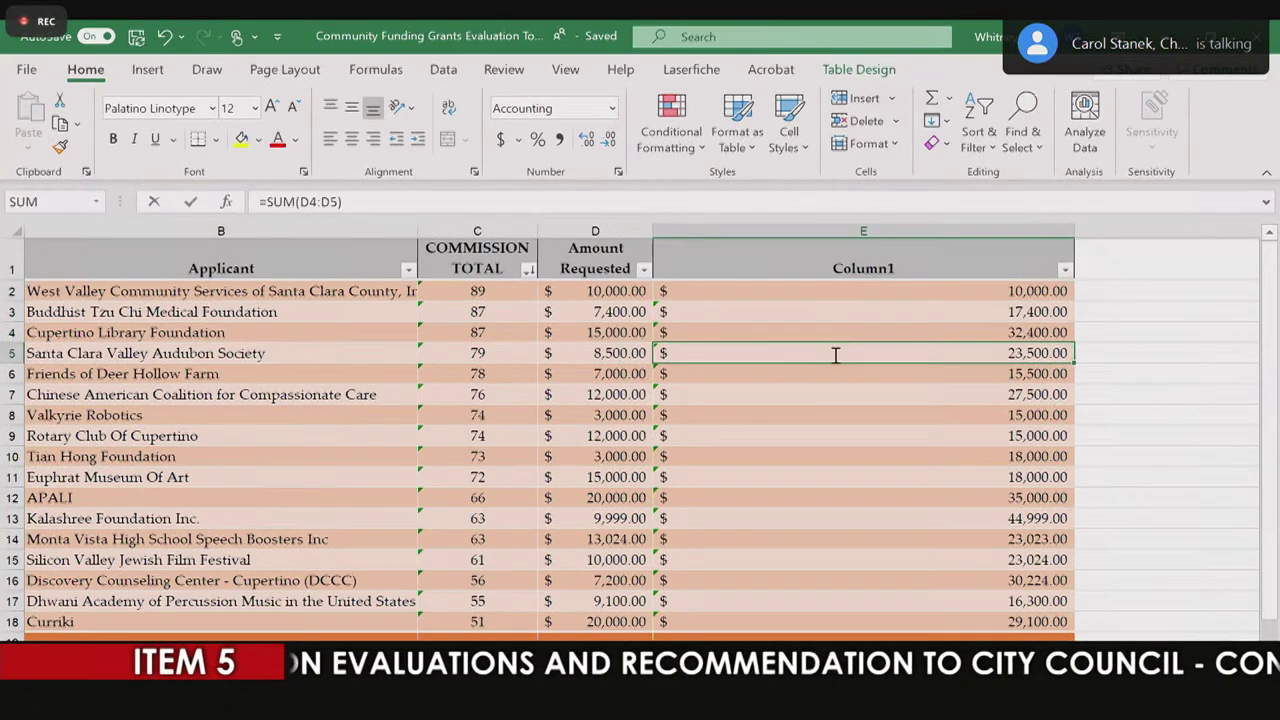
key("BackSpace")
type("=SUM(")
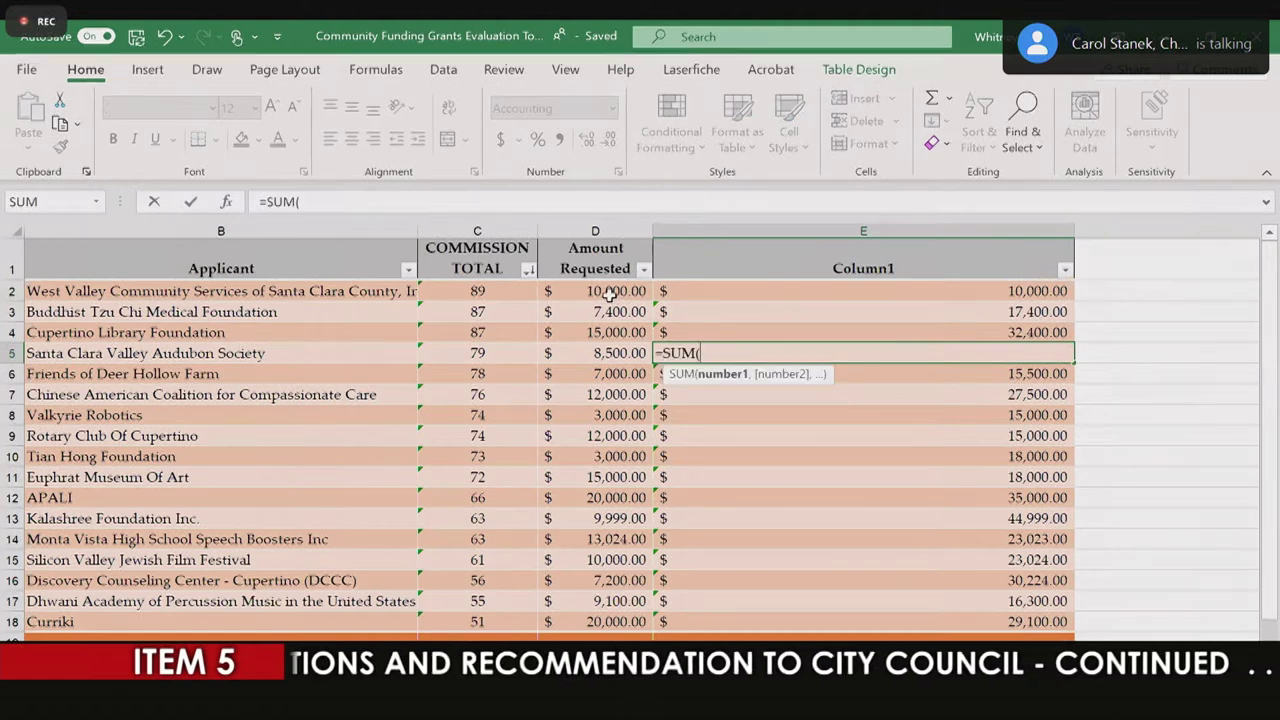
left_click(609, 293)
left_click(592, 353, "shift")
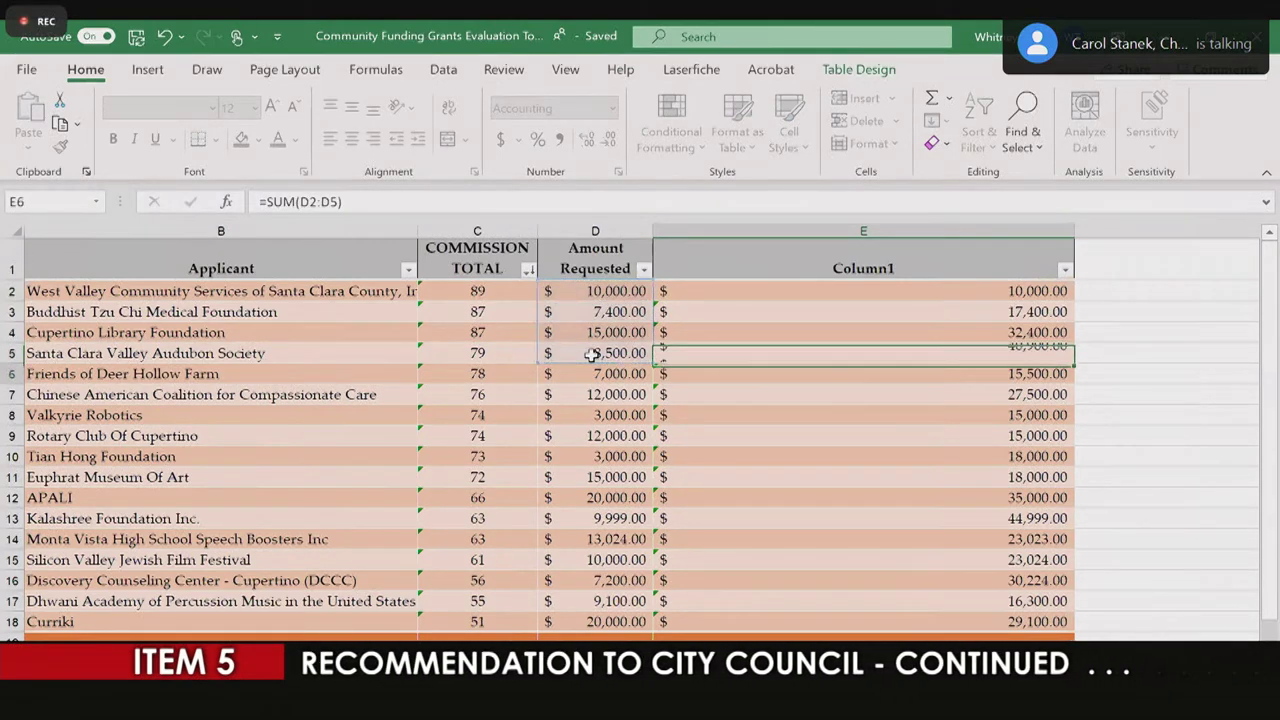
key("Return")
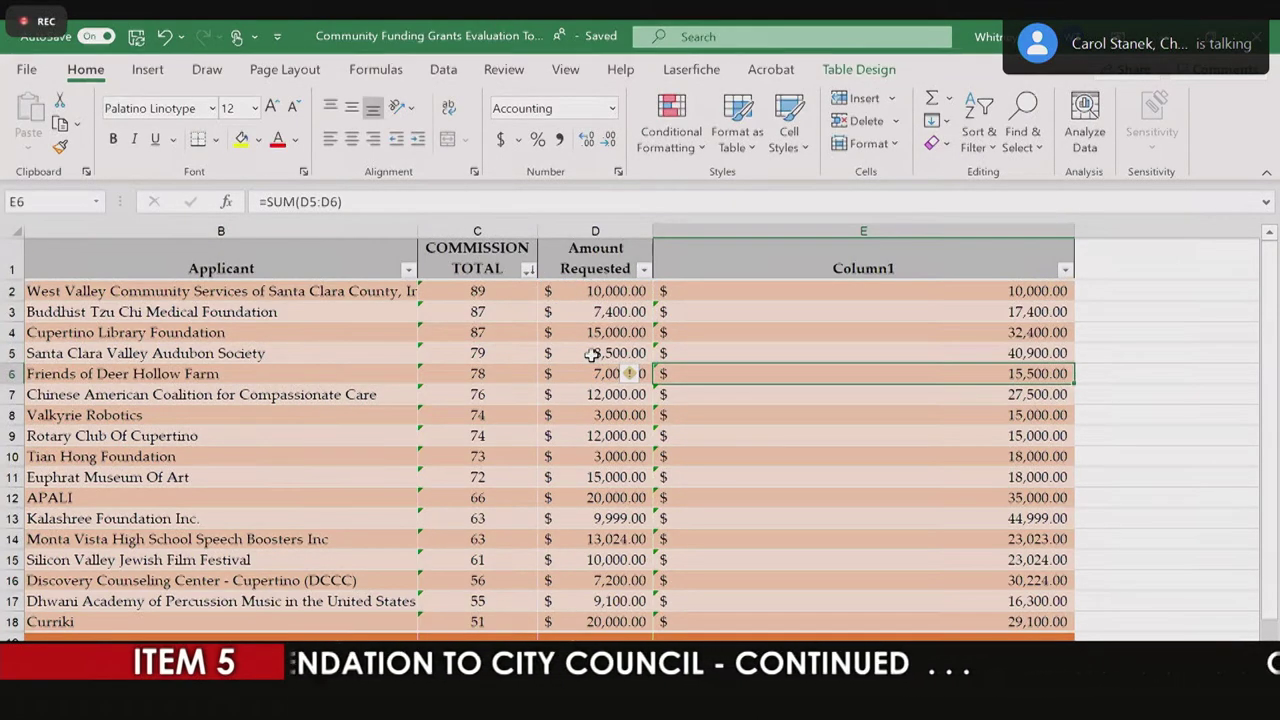
Step: Replace the formula in E6 with a SUM over D2:D6 for Friends of Deer Hollow Farm
key("F2")
key("BackSpace")
key("BackSpace")
key("BackSpace")
key("BackSpace")
key("BackSpace")
key("BackSpace")
key("BackSpace")
key("BackSpace")
key("BackSpace")
key("BackSpace")
type("SUM(")
left_click(614, 290)
left_click(582, 365, "shift")
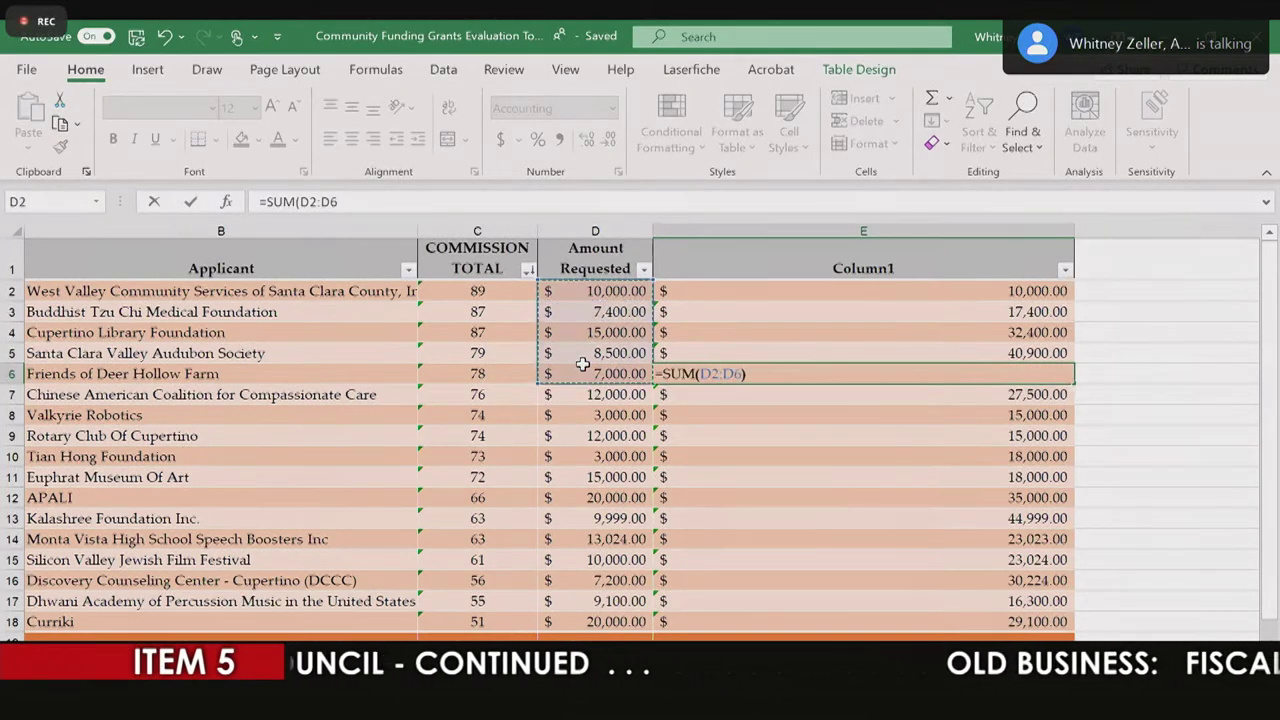
key("Return")
Step: Replace the formula in E7 with a SUM over D2:D7 for Chinese American Coalition for Compassionate Care
type("=")
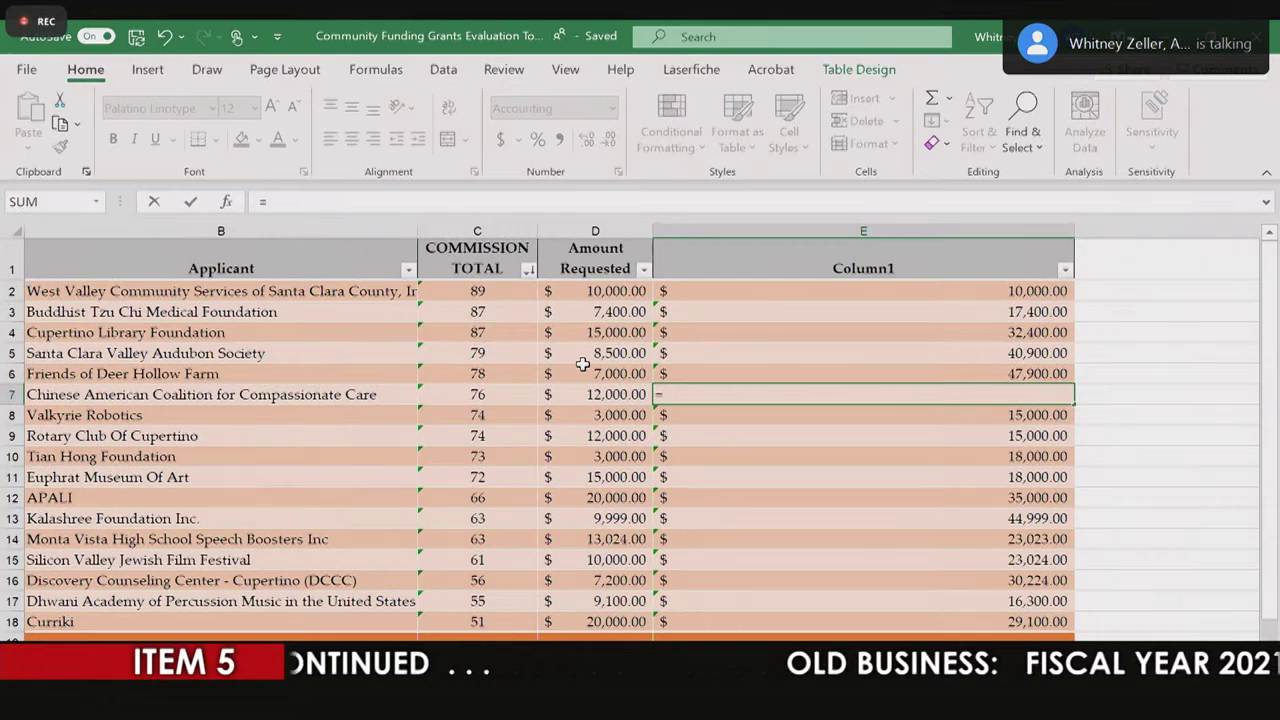
type("SUM(")
left_click(597, 293)
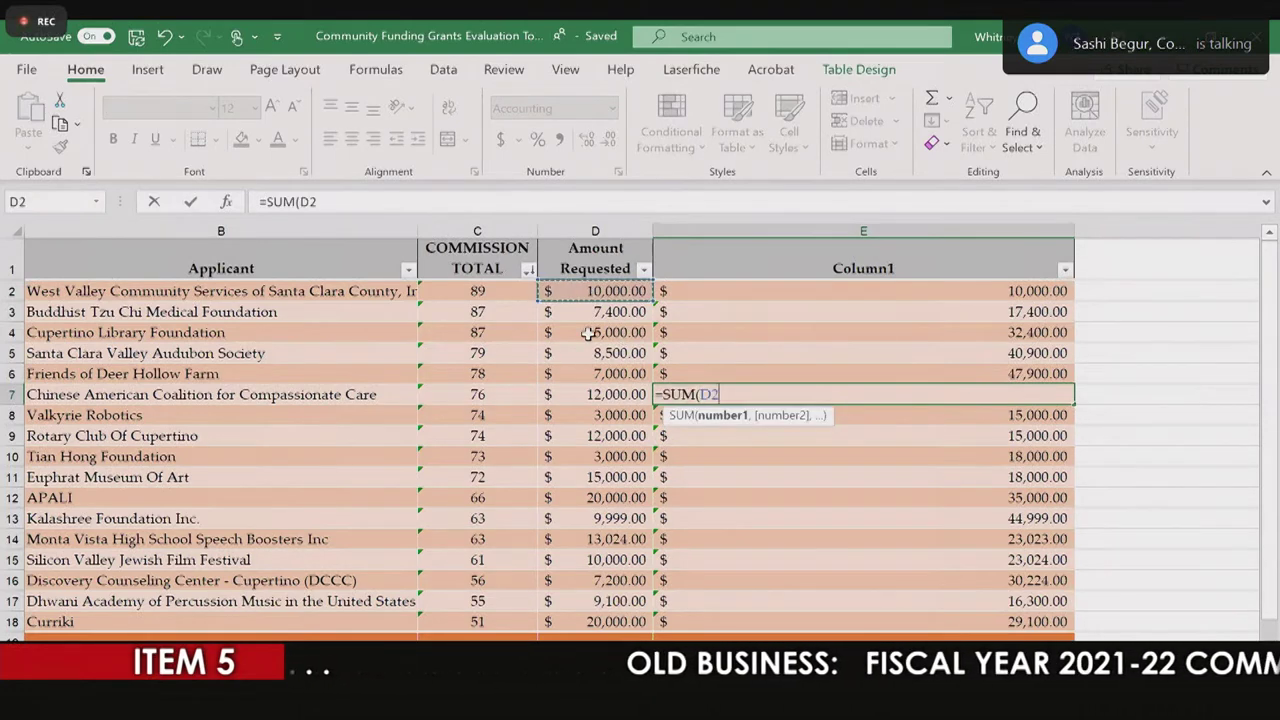
left_click(583, 393, "shift")
key("Return")
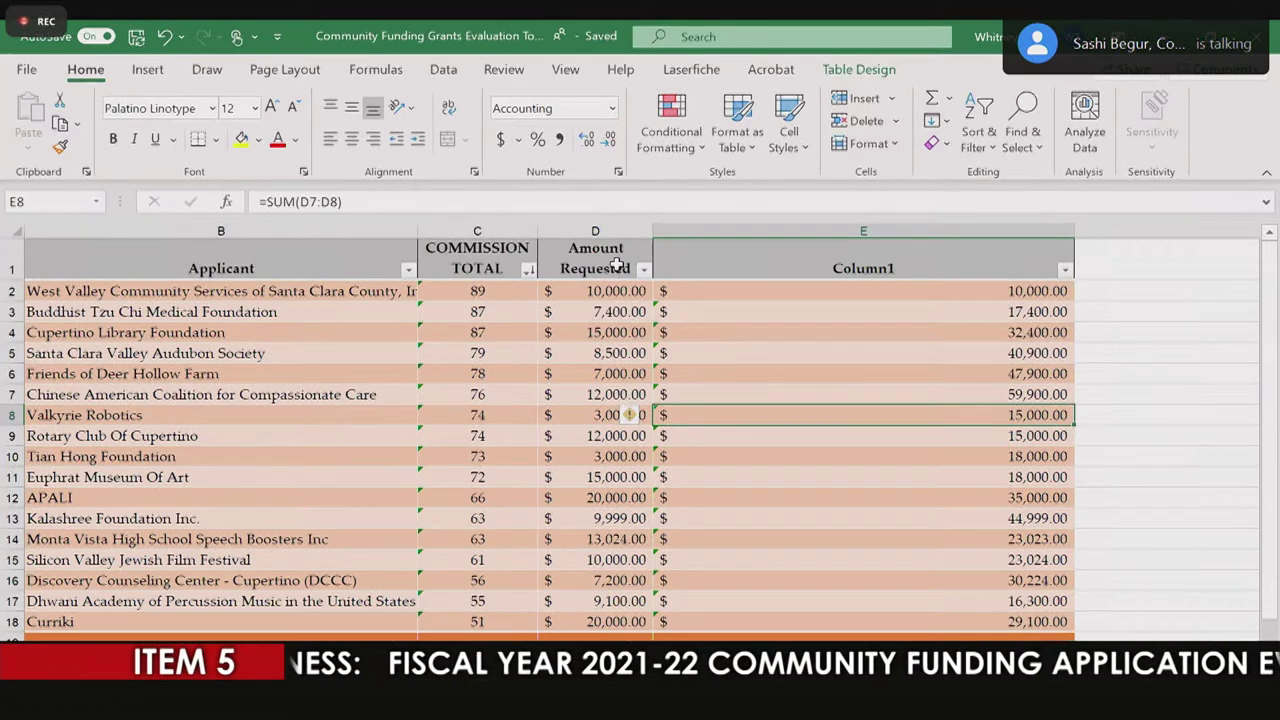
Step: Select all requested amounts in D2:D18 for review and check the running-total formula in E7
left_click(601, 292)
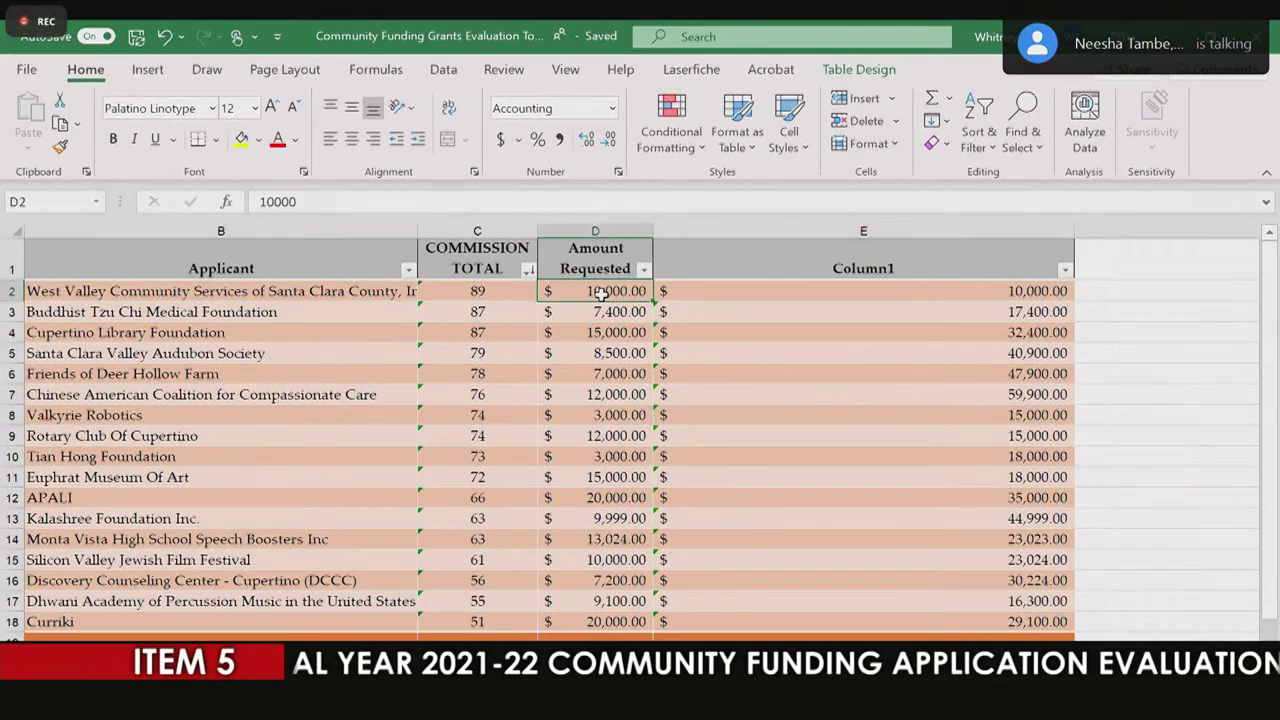
left_click_drag(599, 291, 597, 621)
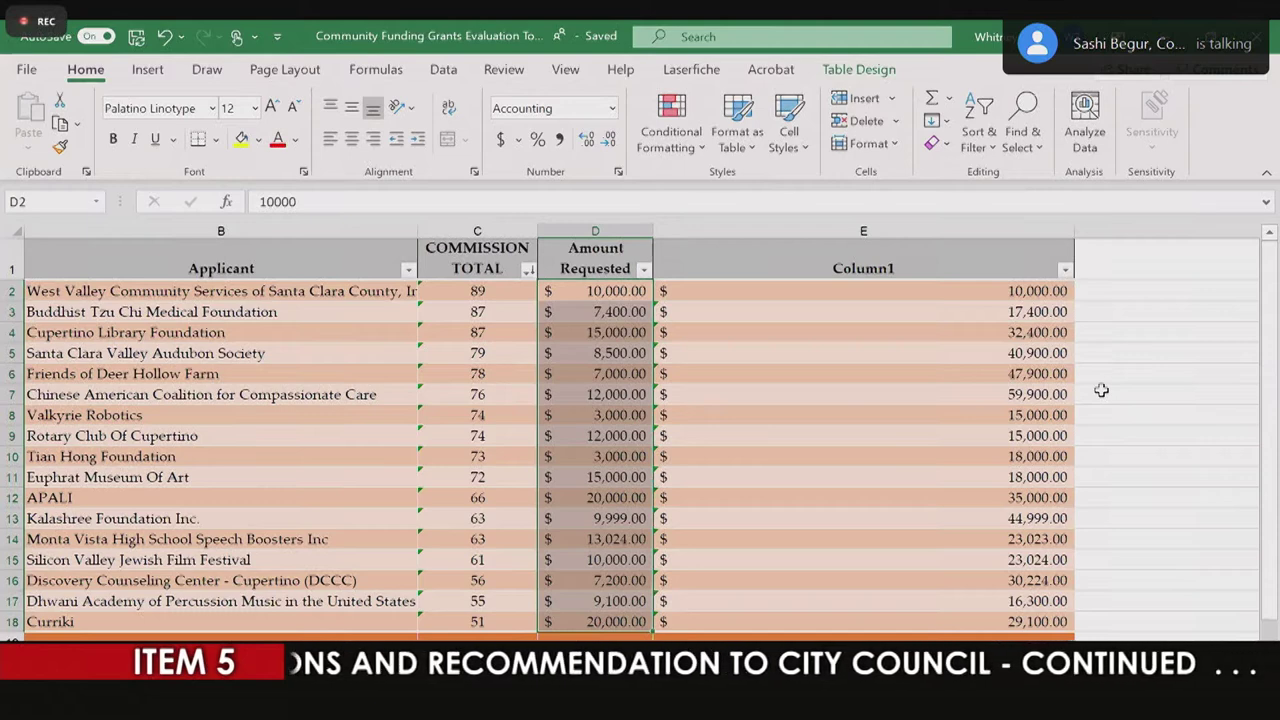
left_click(1062, 394)
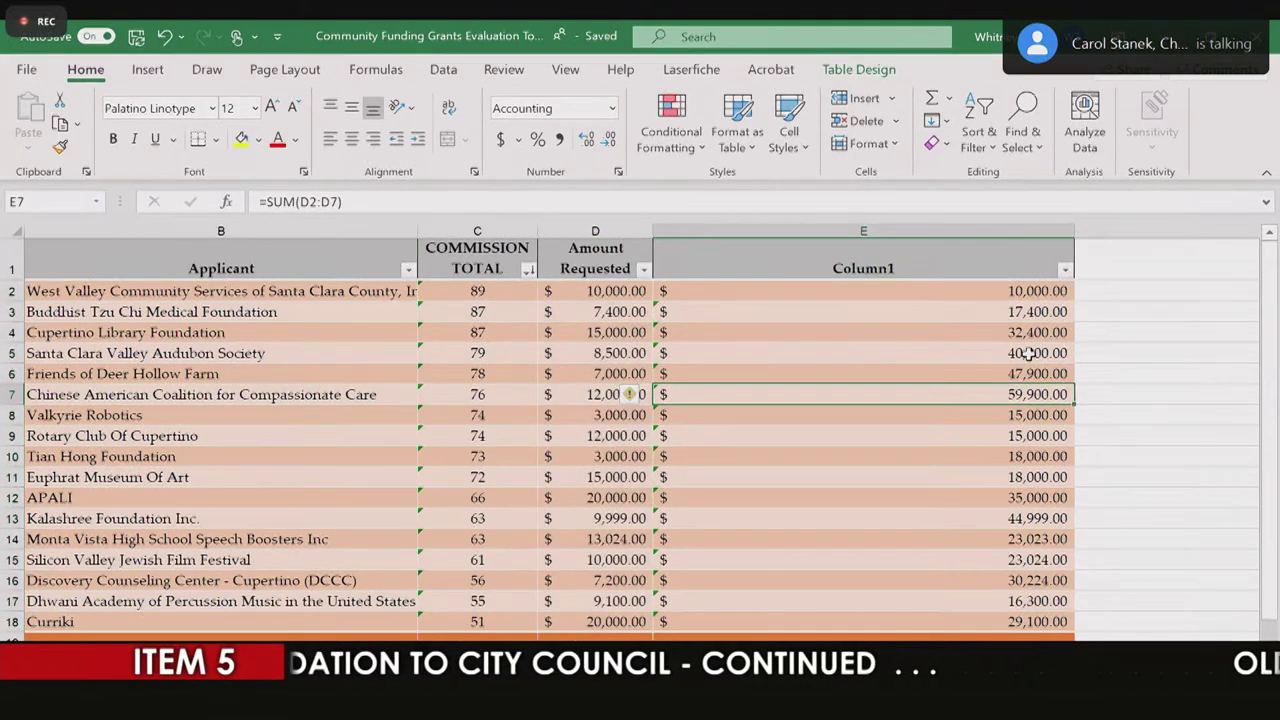
Step: Replace the formula in E8 with a SUM over D2:D8 for Valkyrie Robotics
left_click(1005, 413)
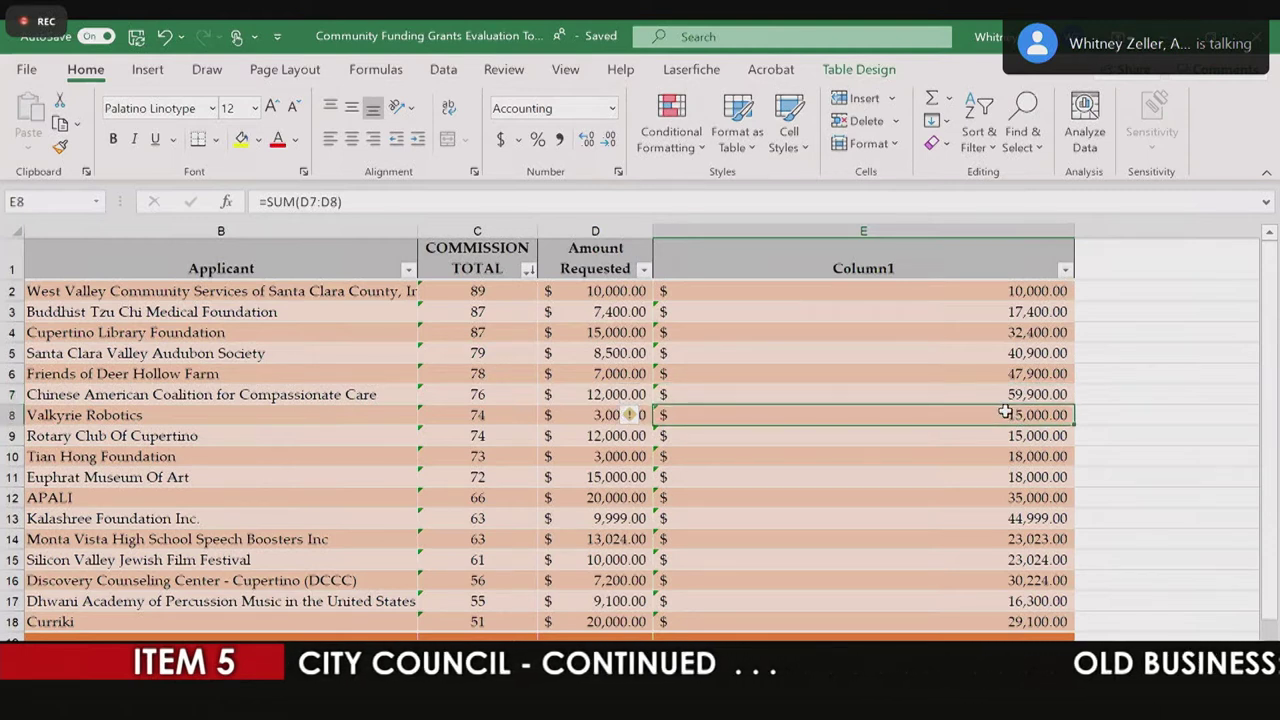
type("=")
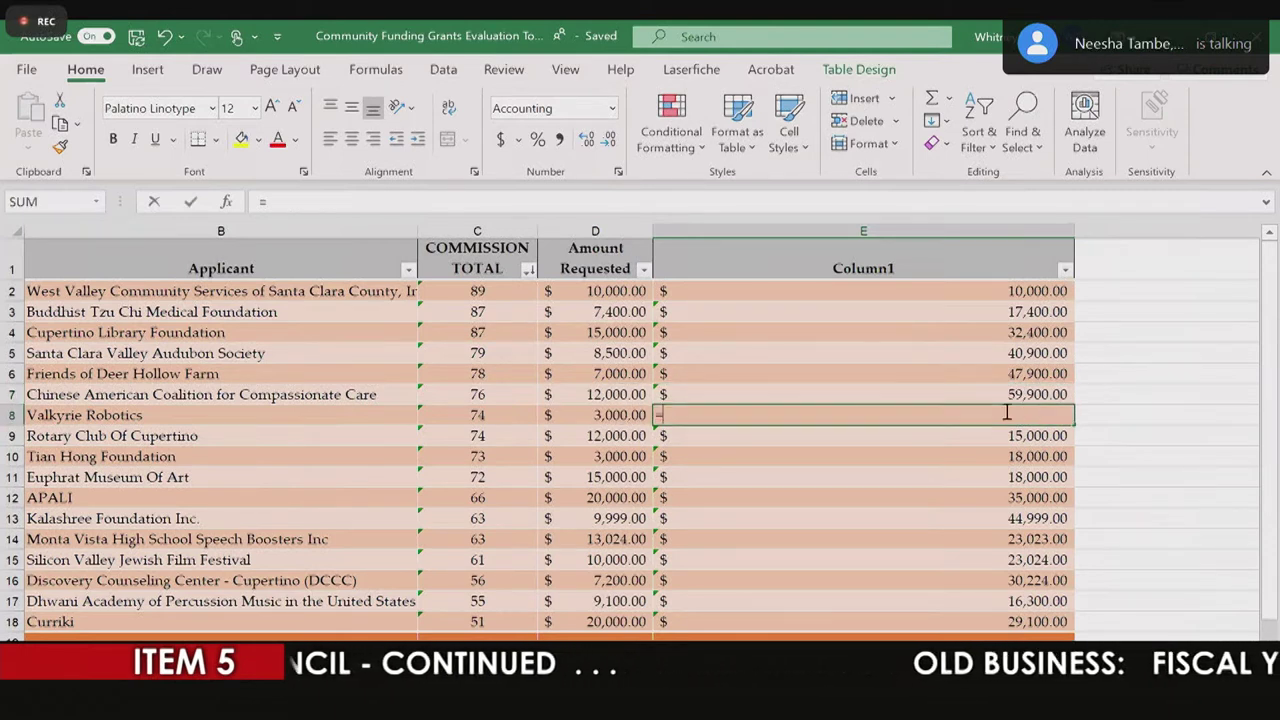
type("SUM(")
left_click(608, 292)
left_click(594, 414, "shift")
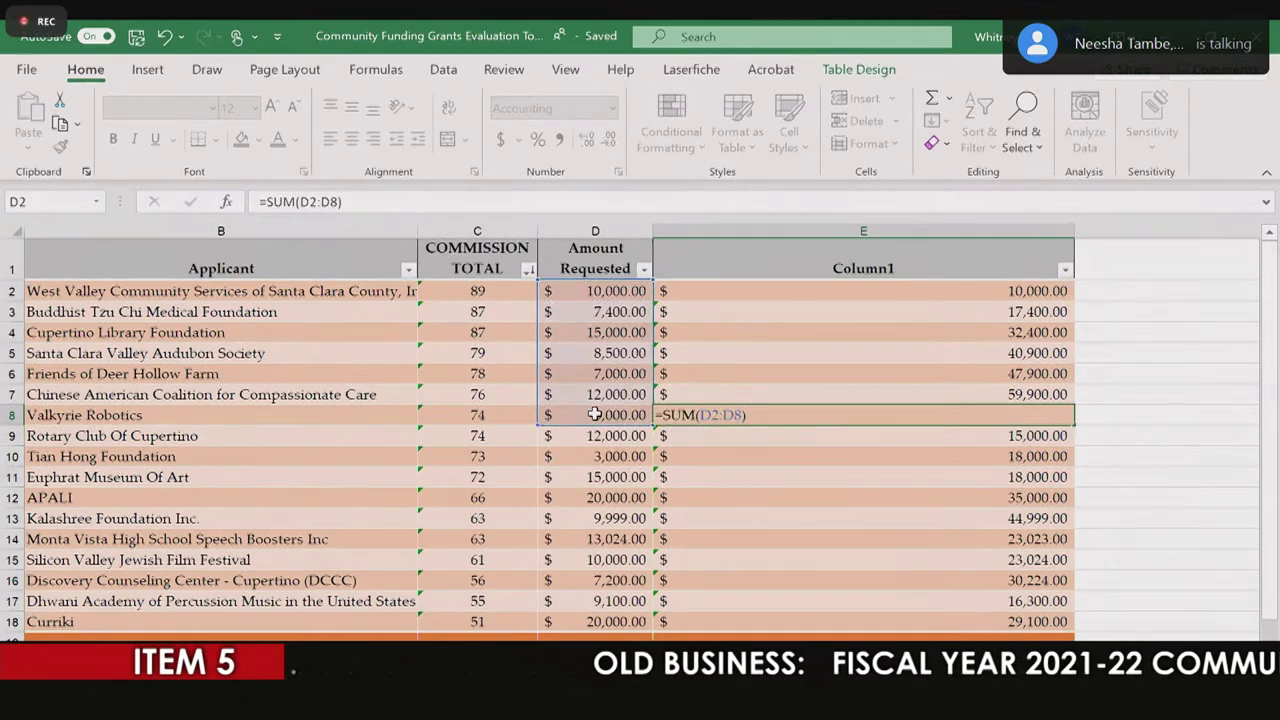
key("Return")
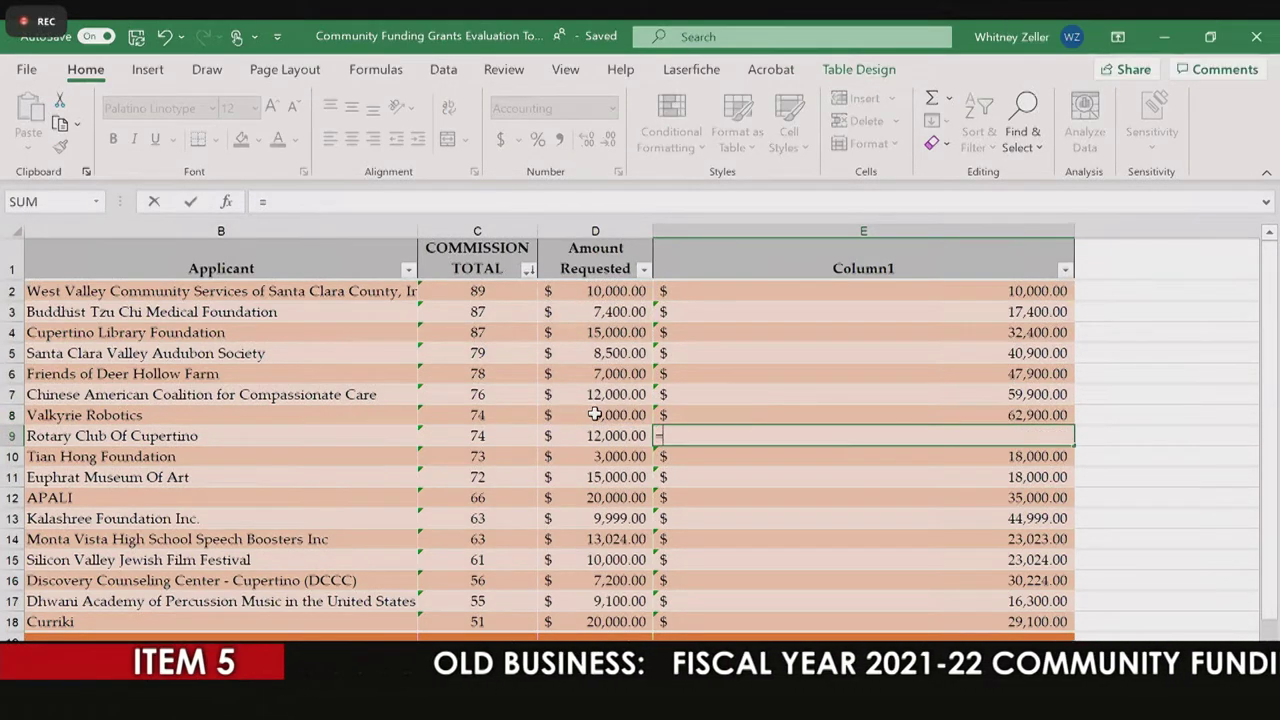
Step: Replace the formula in E9 with a SUM over D2:D9 for Rotary Club Of Cupertino
type("=SUM(")
left_click(585, 291)
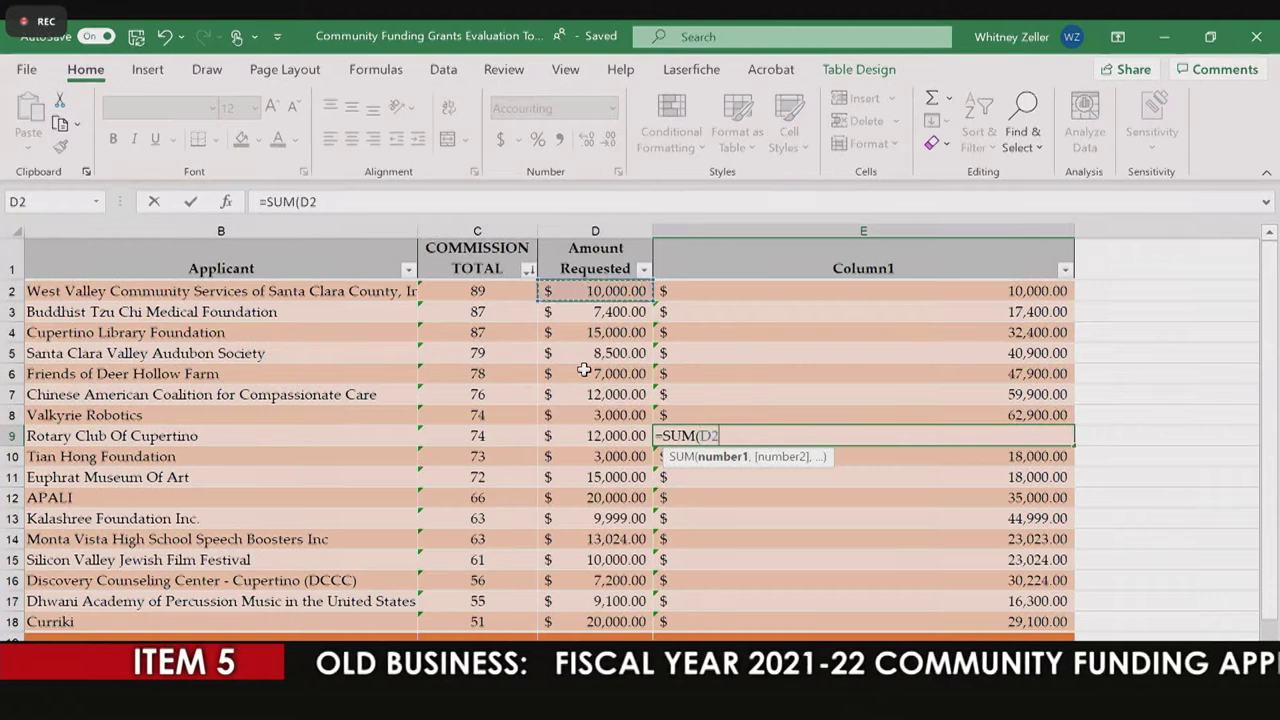
left_click(588, 432, "shift")
key("Return")
Step: Replace the formula in E10 with a SUM over D2:D10 for Tian Hong Foundation
type("=")
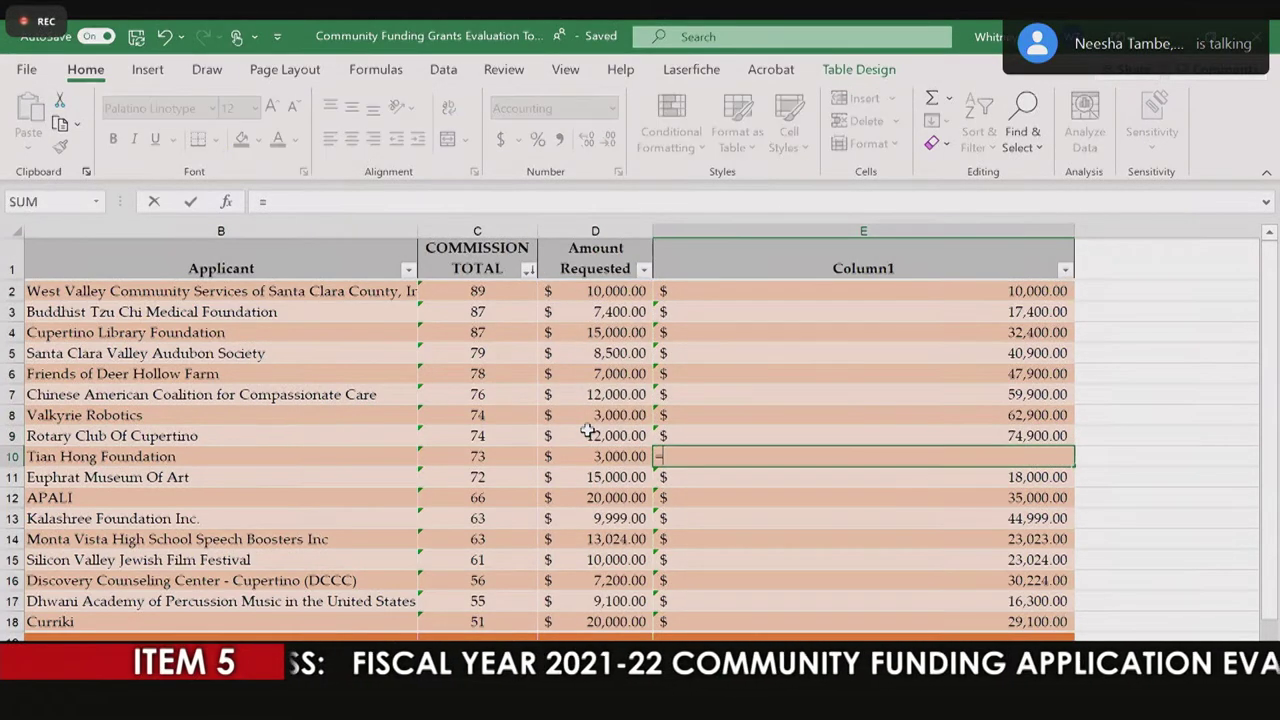
type("SUM(")
left_click(610, 291)
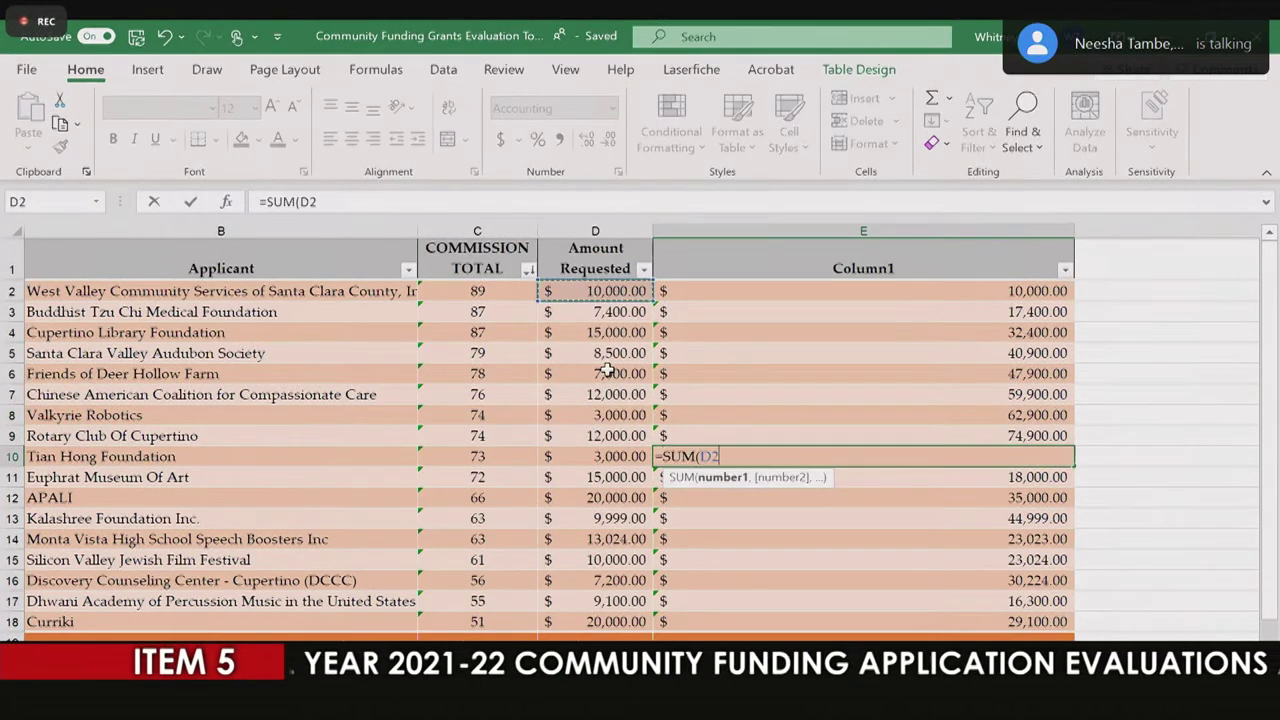
left_click(606, 456, "shift")
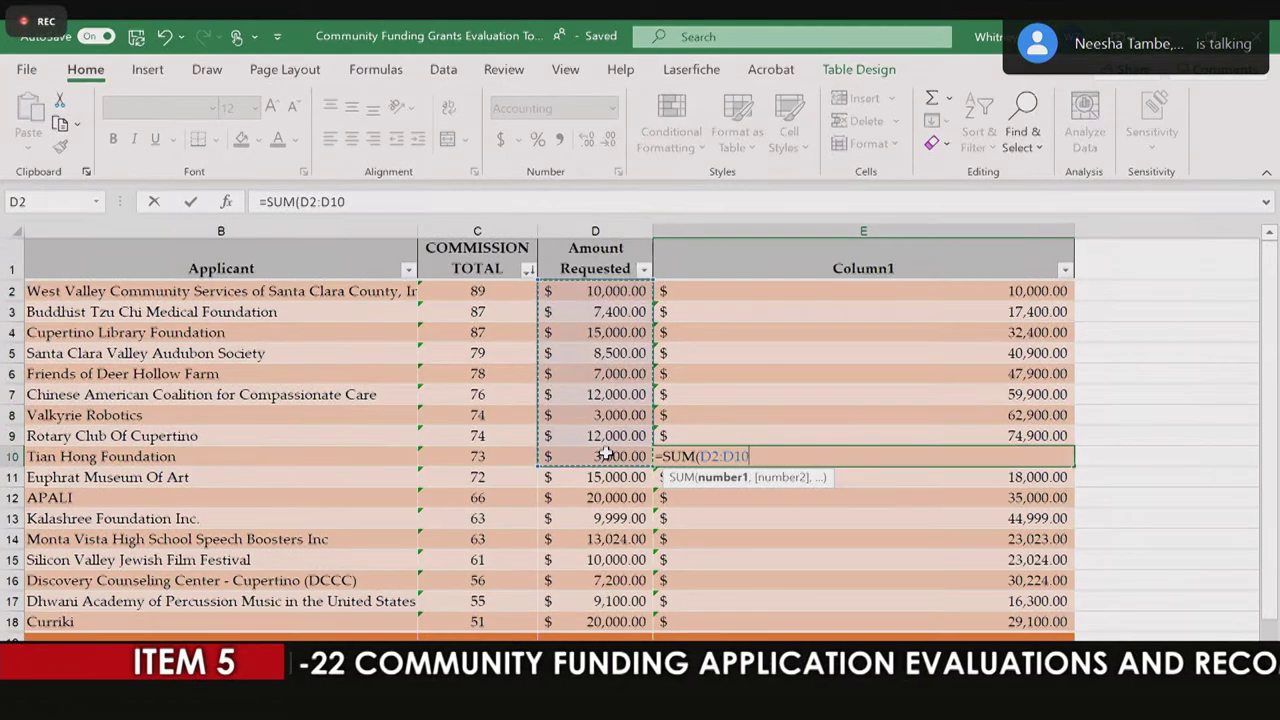
key("Return")
Step: Replace the formula in E11 with a SUM over D2:D11 for Euphrat Museum Of Art
key("F2")
key("BackSpace")
key("BackSpace")
key("BackSpace")
key("BackSpace")
key("BackSpace")
key("BackSpace")
key("BackSpace")
key("BackSpace")
key("BackSpace")
key("BackSpace")
key("BackSpace")
key("BackSpace")
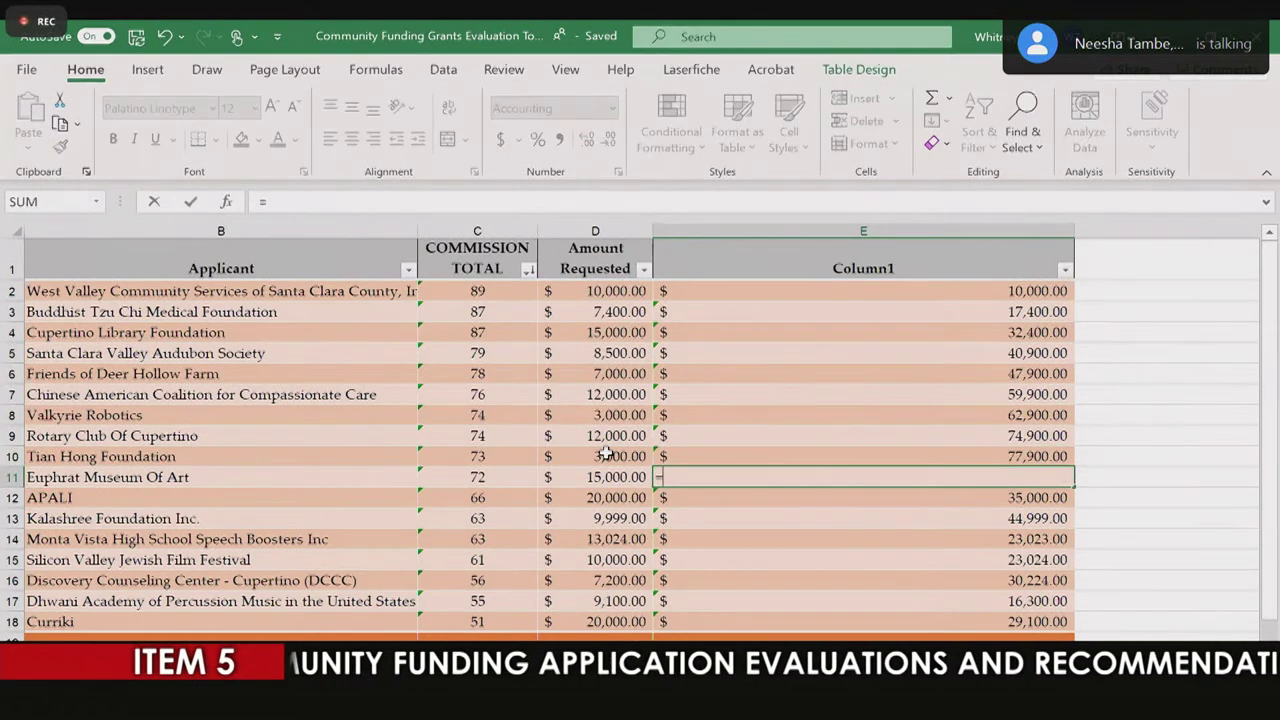
type("SUM(")
left_click(610, 291)
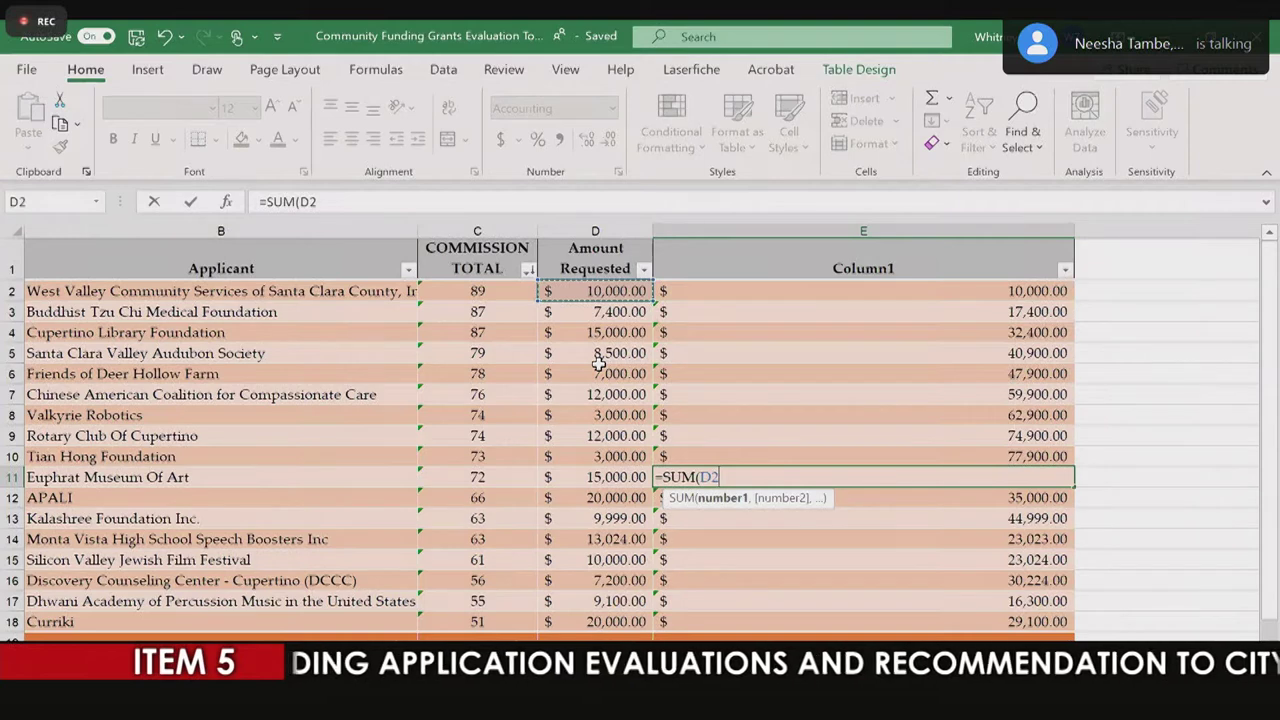
left_click(595, 476, "shift")
key("Return")
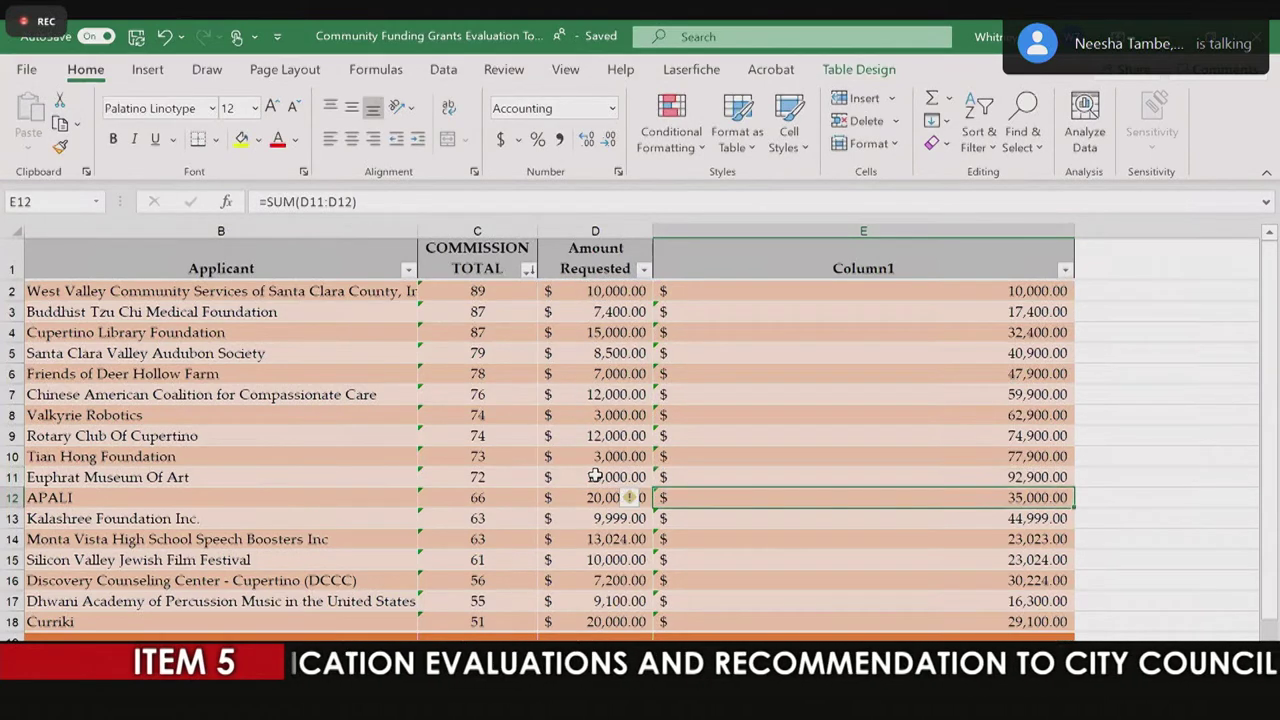
Step: Replace the formula in E12 with a SUM over D2:D12 for APALI
key("F2")
key("BackSpace")
key("BackSpace")
key("BackSpace")
key("BackSpace")
key("BackSpace")
key("BackSpace")
key("BackSpace")
key("BackSpace")
key("BackSpace")
key("BackSpace")
key("BackSpace")
key("BackSpace")
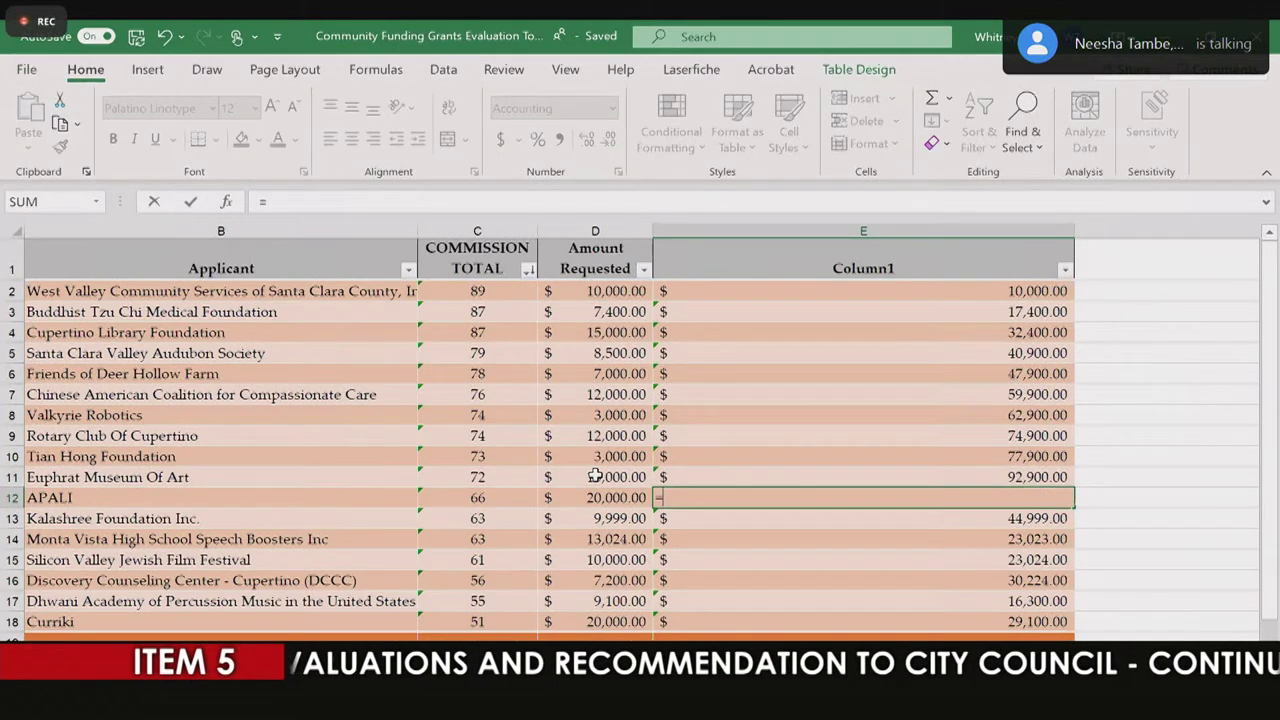
type("SUM(")
left_click(580, 290)
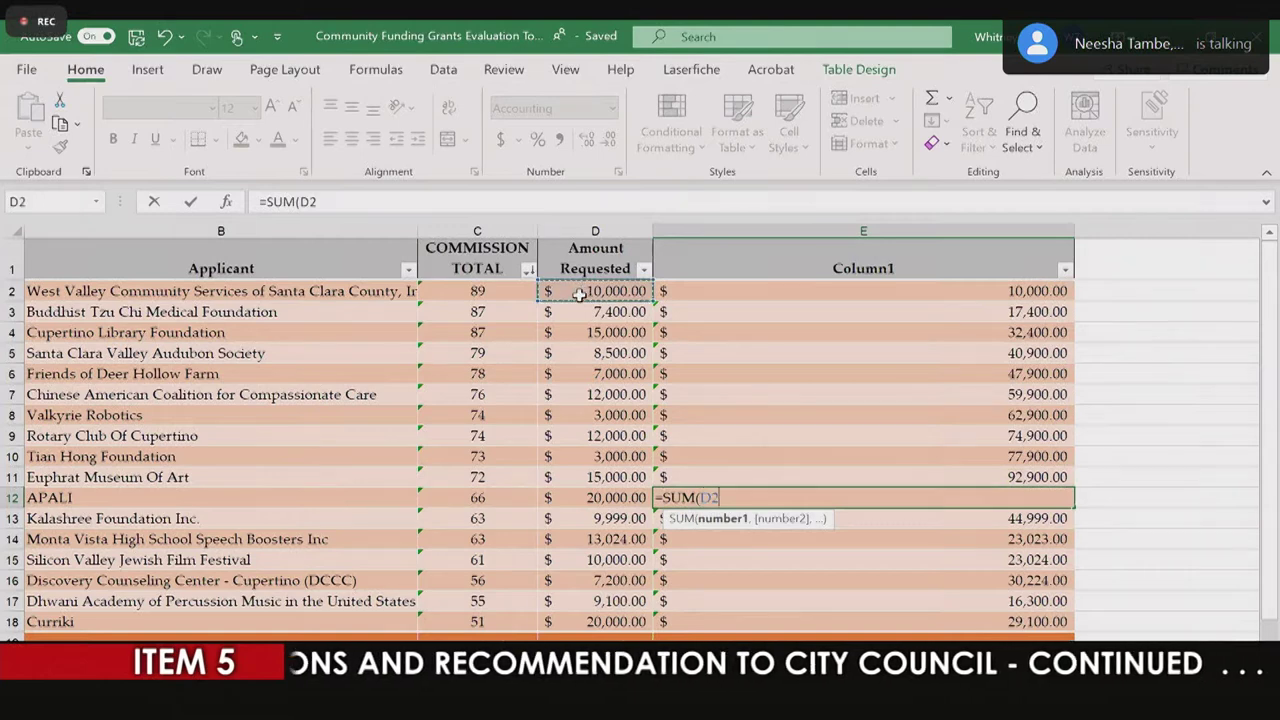
left_click(577, 495, "shift")
key("Return")
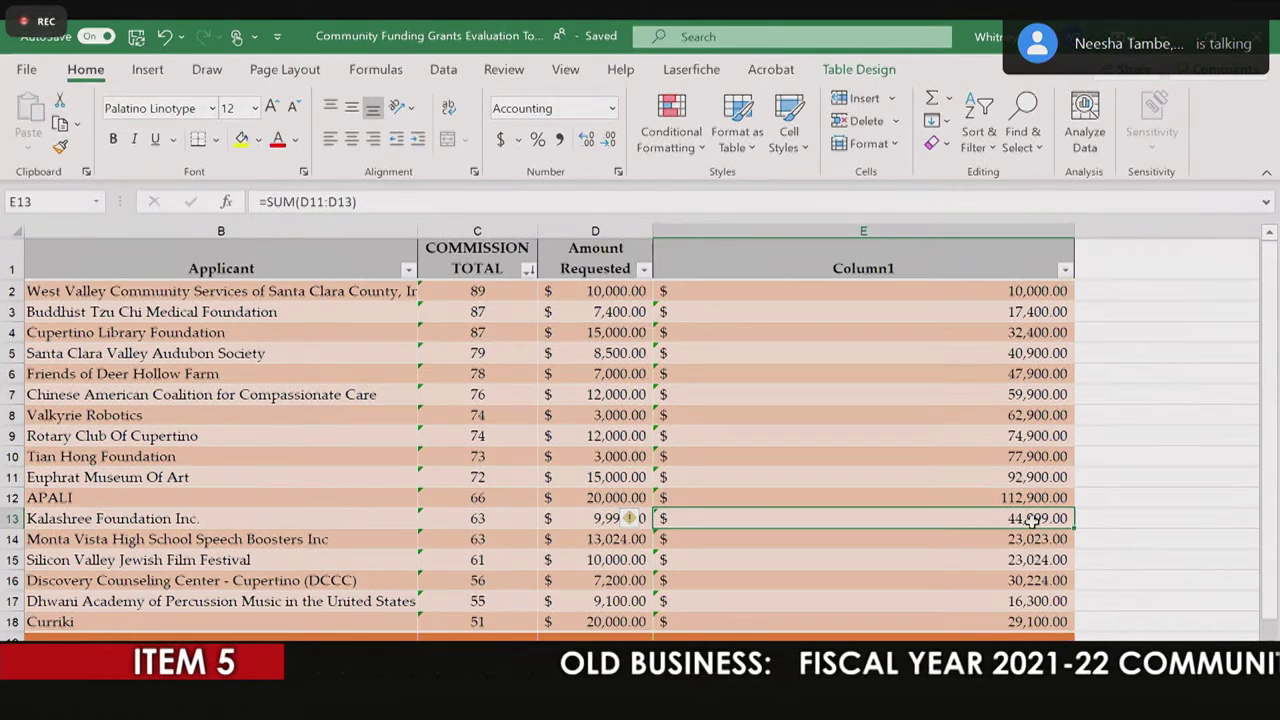
Step: Replace the formula in E13 with a SUM over D2:D13 for Kalashree Foundation Inc
type("=")
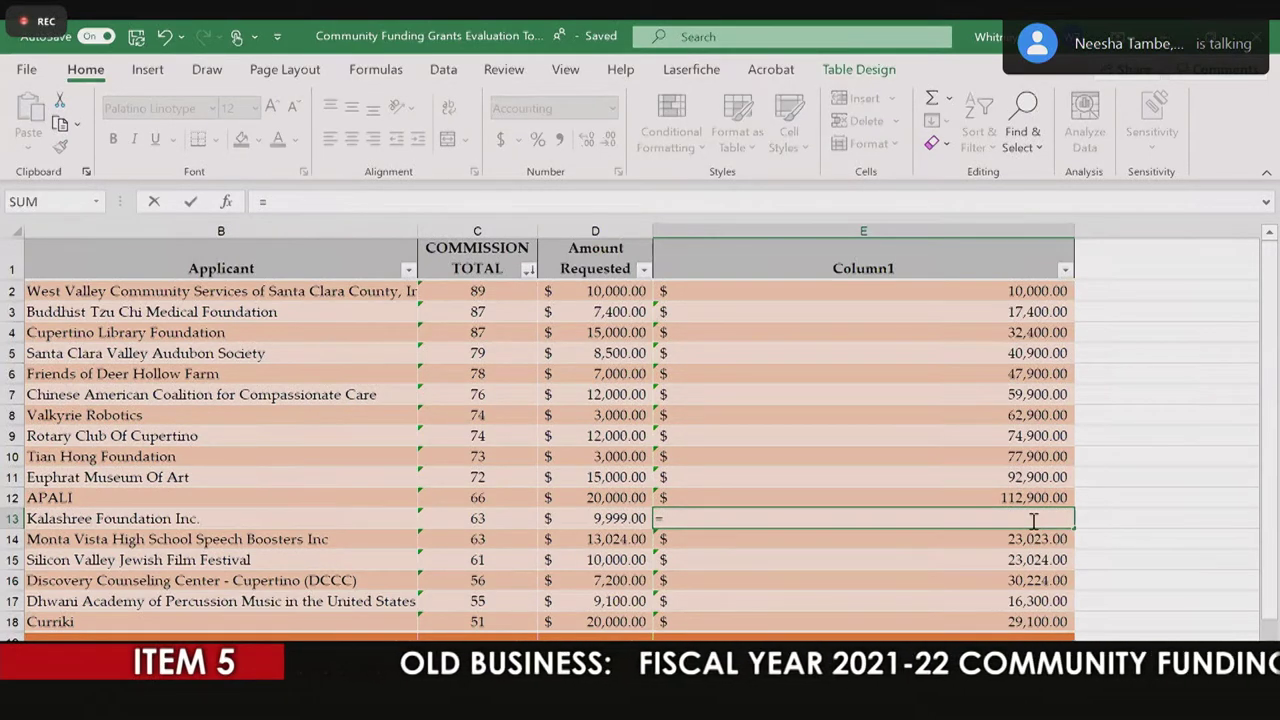
type("SUM(")
left_click(614, 290)
left_click(603, 512, "shift")
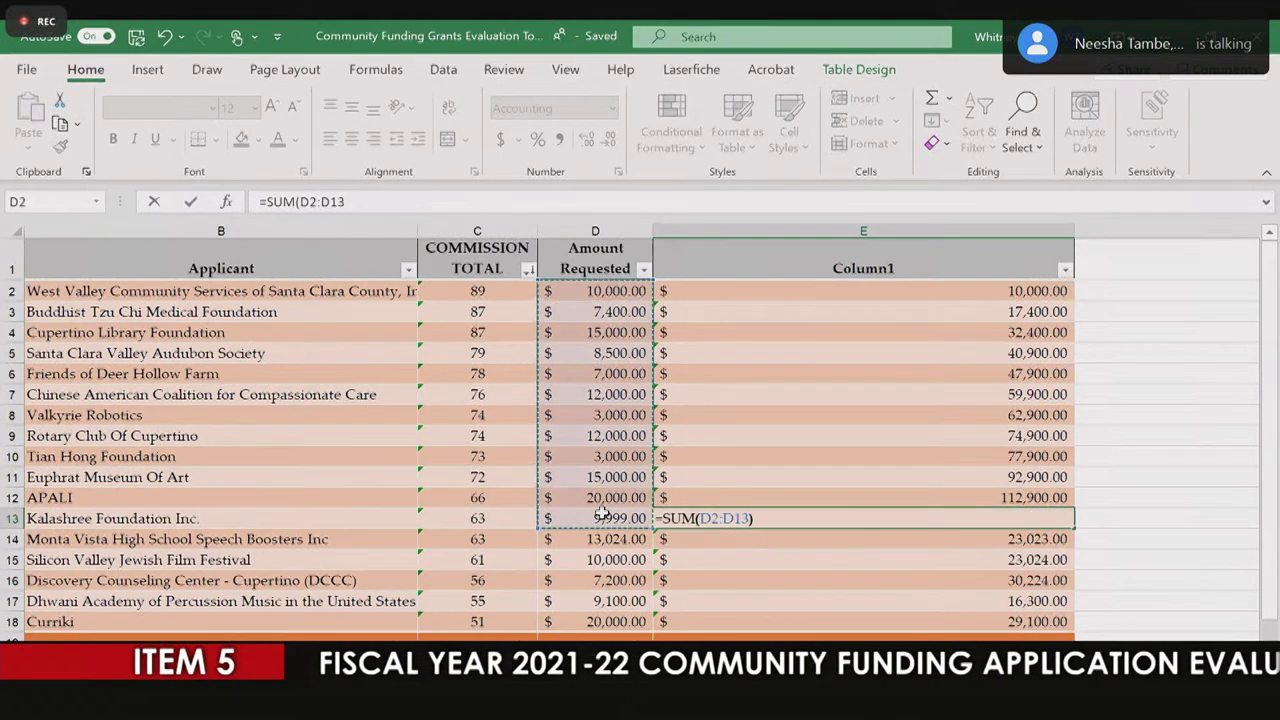
key("Return")
Step: Replace the formula in E14 with a SUM over D2:D14 for Monta Vista High School Speech Boosters Inc
type("=")
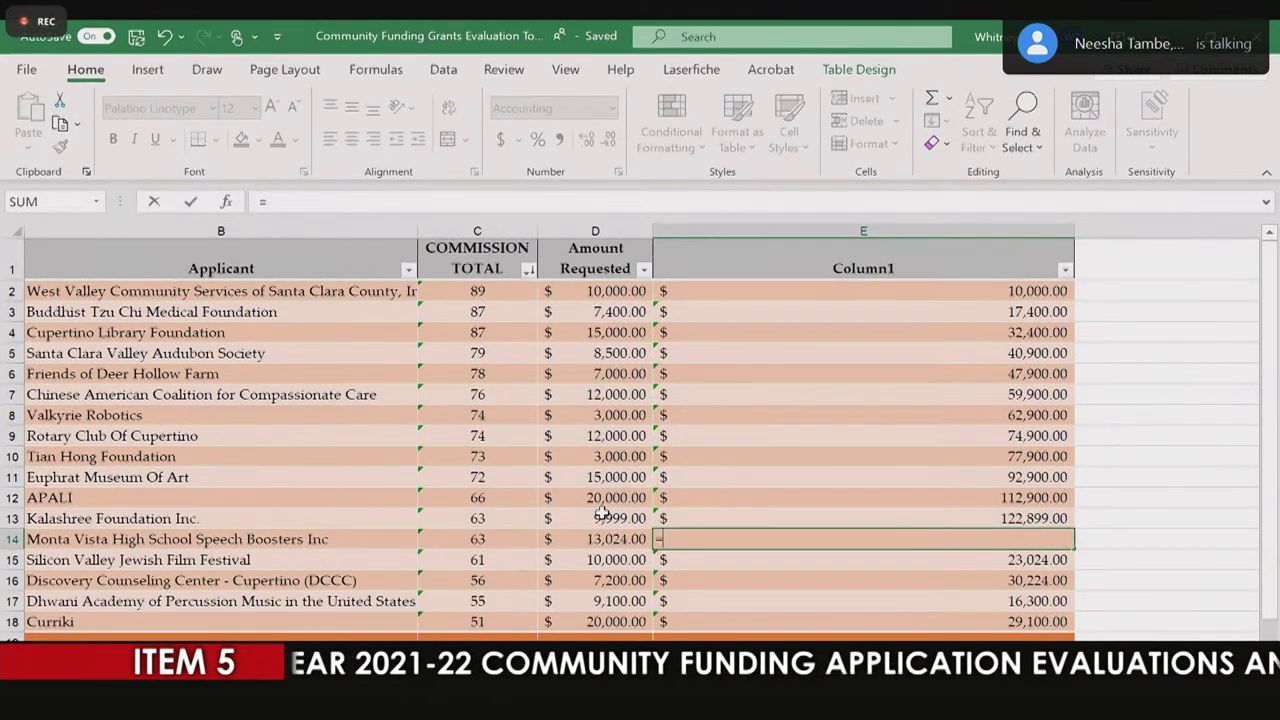
type("SUM")
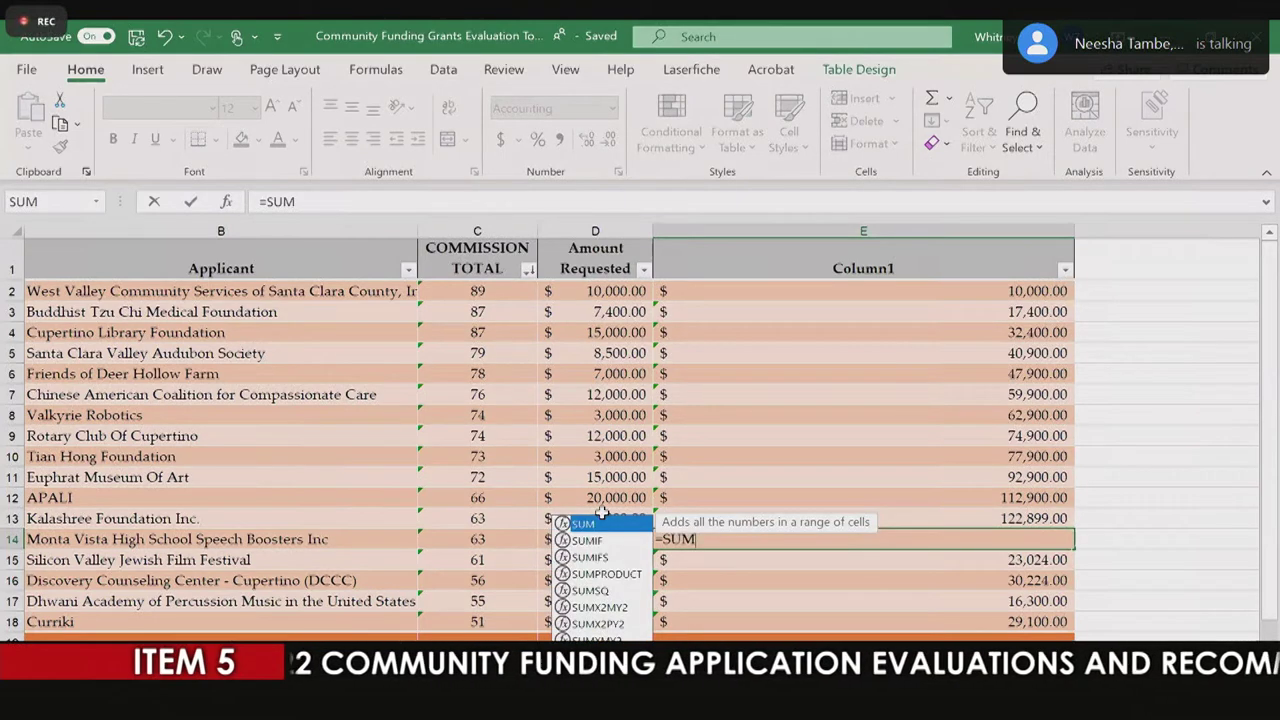
type("(")
left_click(614, 296)
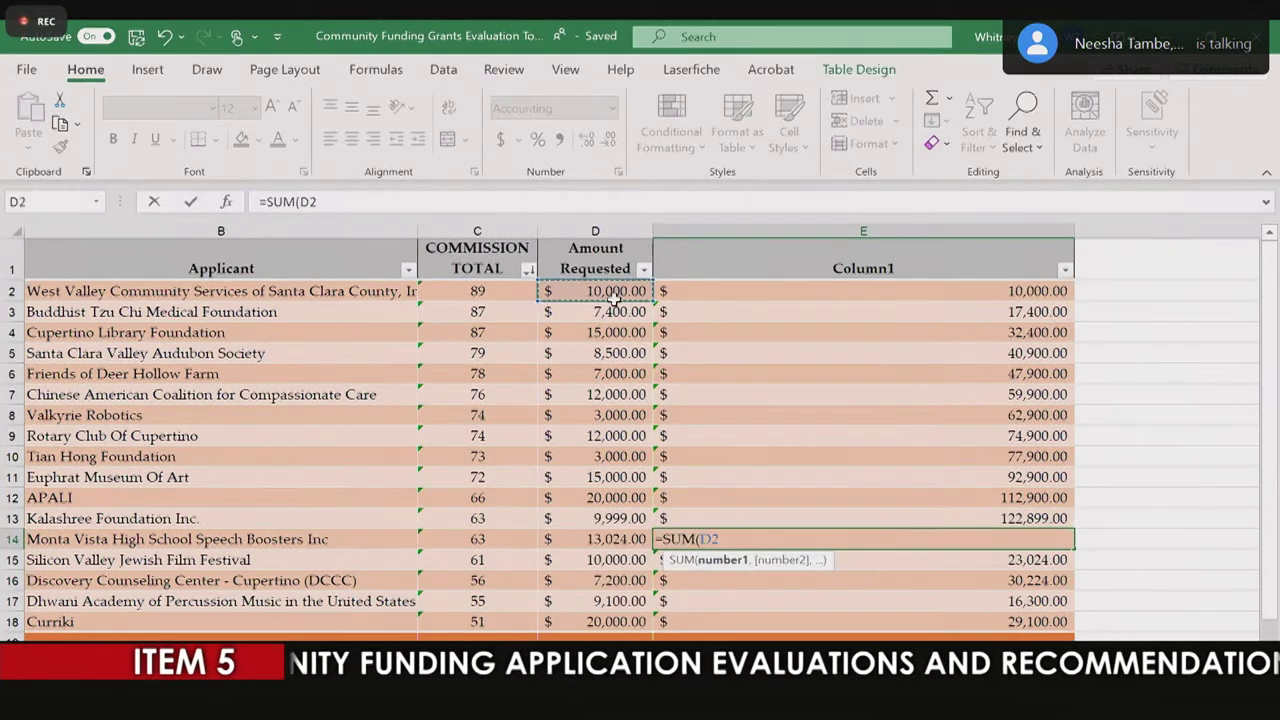
left_click(603, 538, "shift")
key("Return")
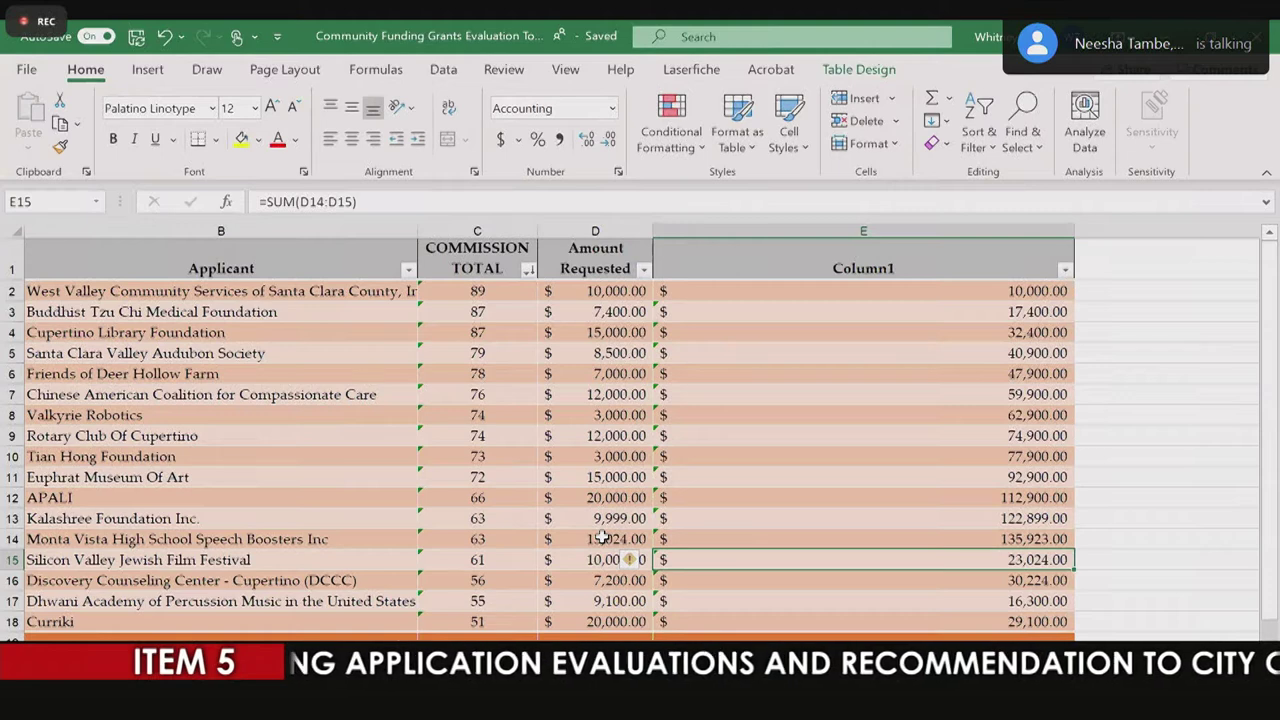
Step: Replace the formula in E15 with a SUM over D2:D15 for Silicon Valley Jewish Film Festival
type("=SUM(")
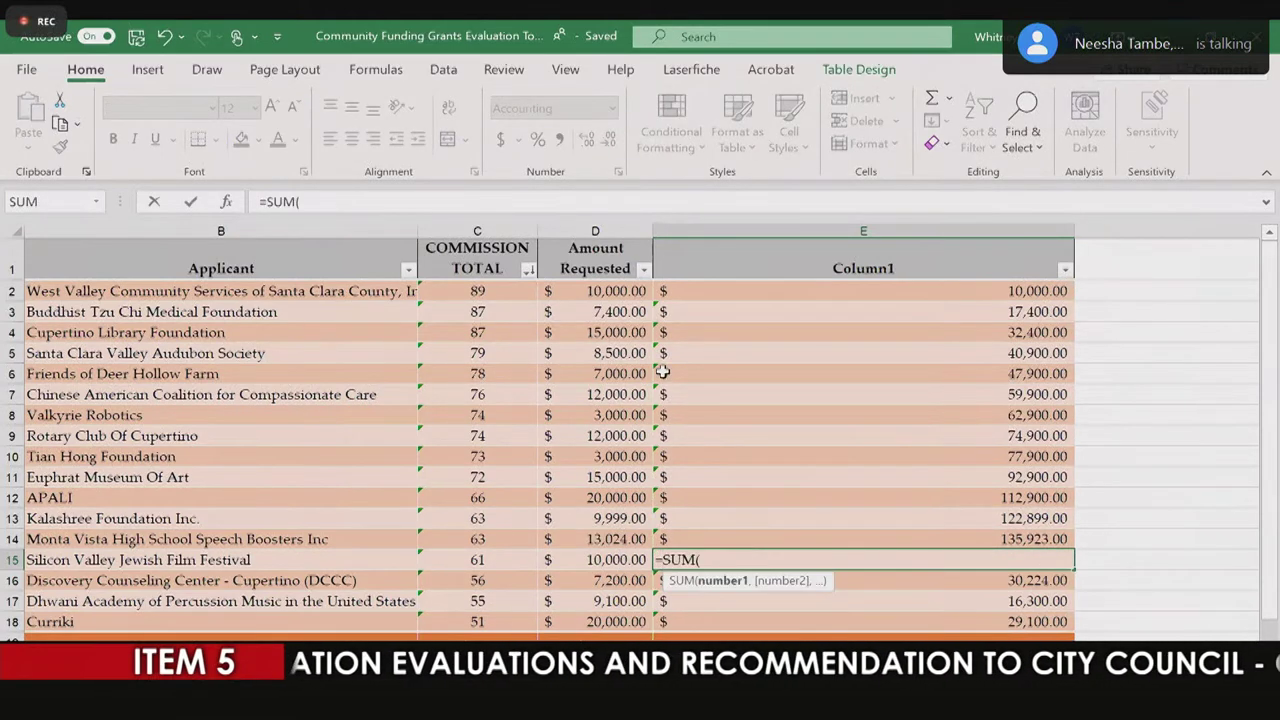
left_click(602, 296)
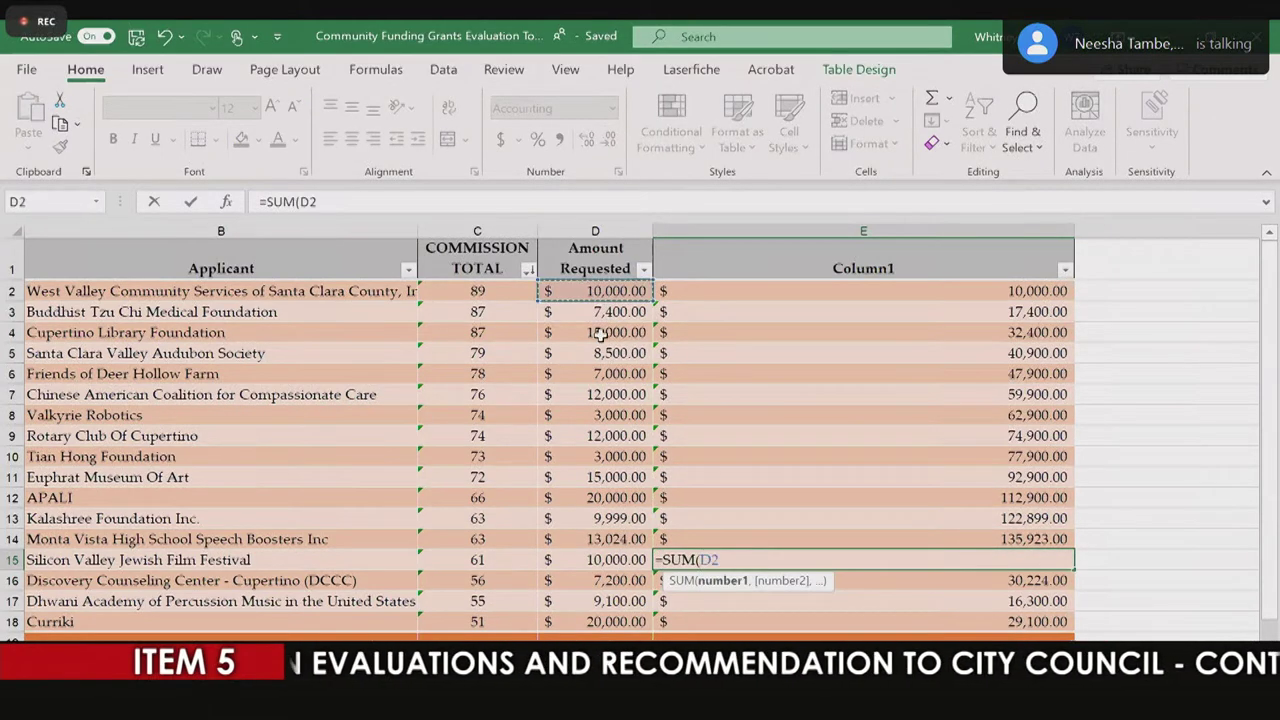
left_click(592, 558, "shift")
key("Return")
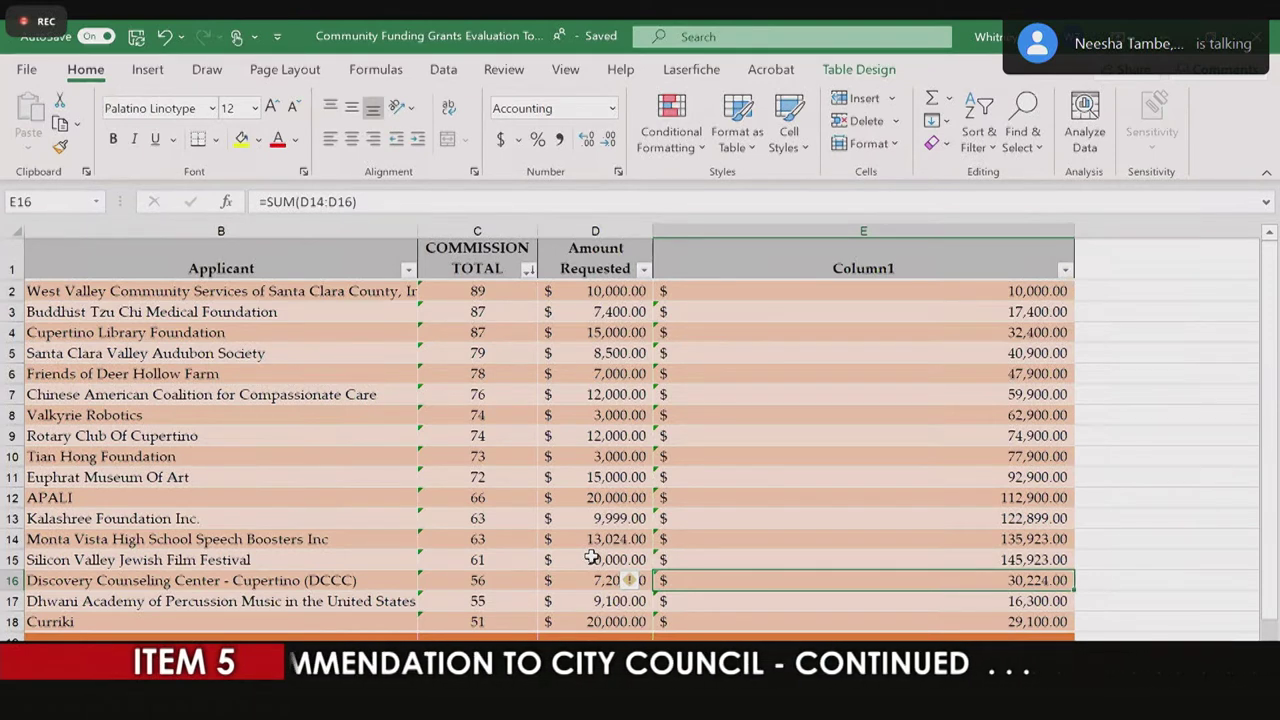
Step: Replace the formula in E16 with a SUM over D2:D16 for Discovery Counseling Center - Cupertino (DCCC)
type("=SUM(")
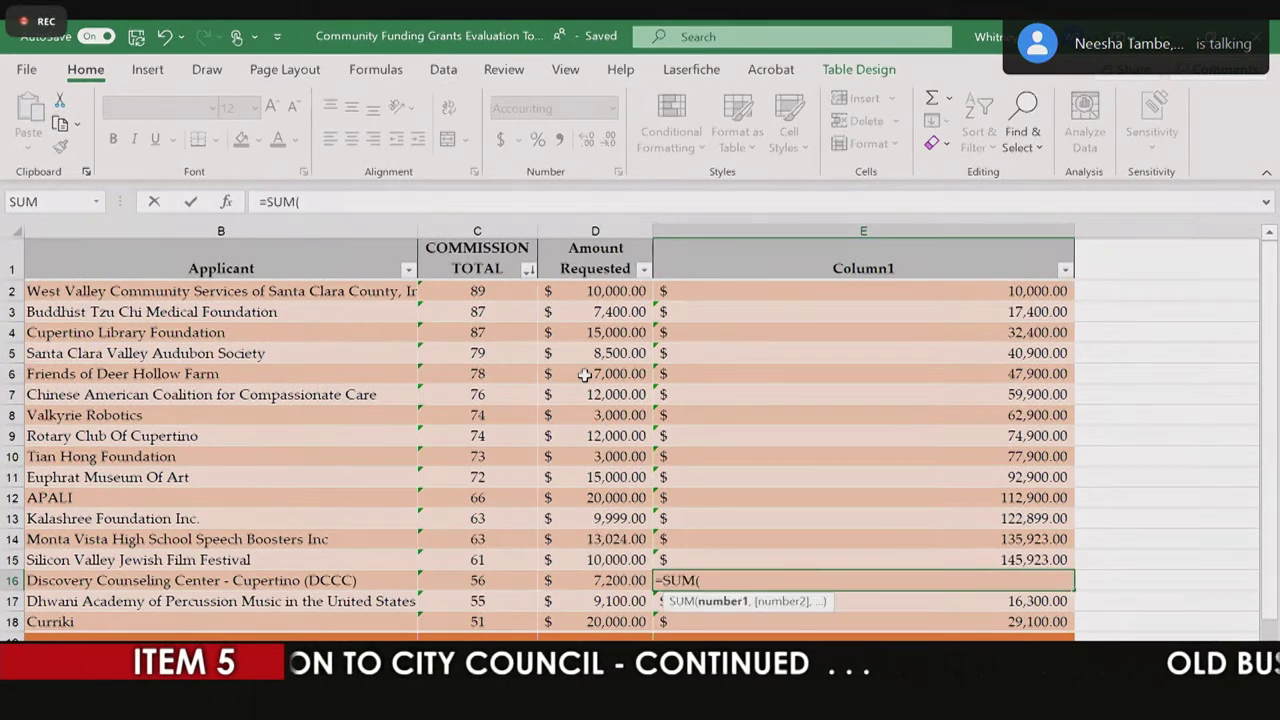
left_click(592, 291)
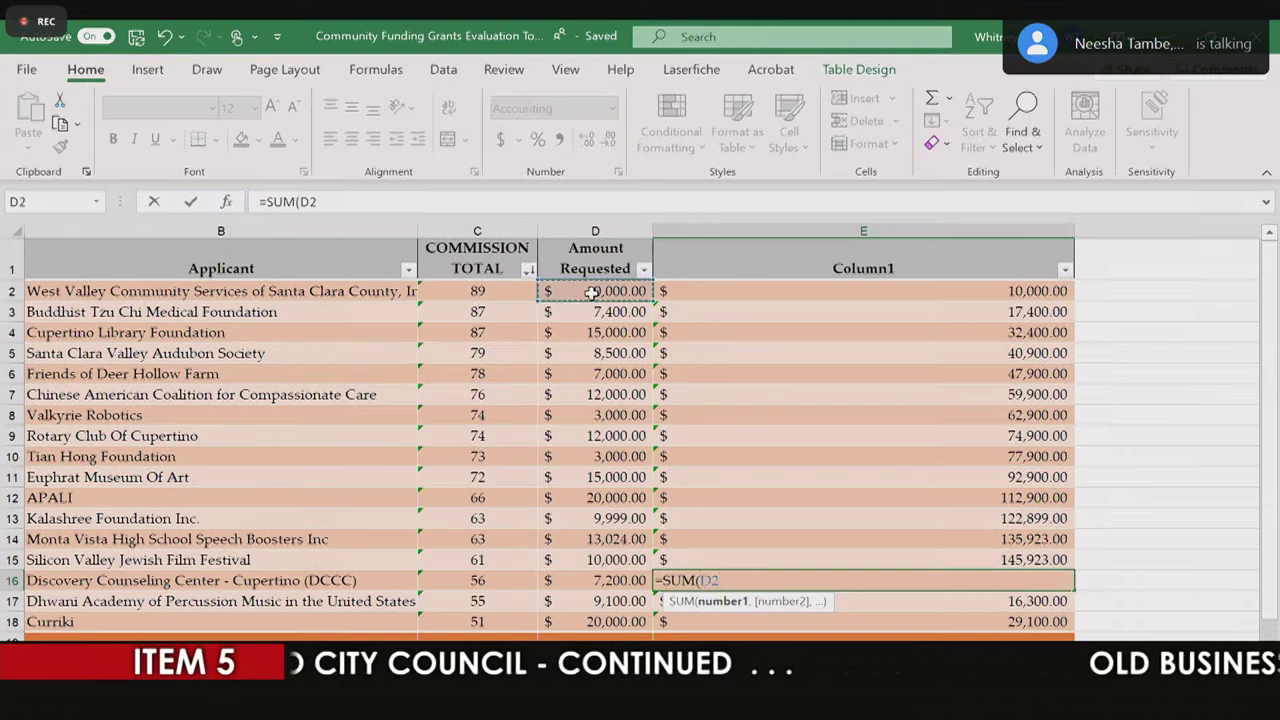
left_click(594, 580, "shift")
key("Return")
Step: Replace the formula in E17 with a SUM over D2:D17 for Dhwani Academy of Percussion Music in the United States
type("=")
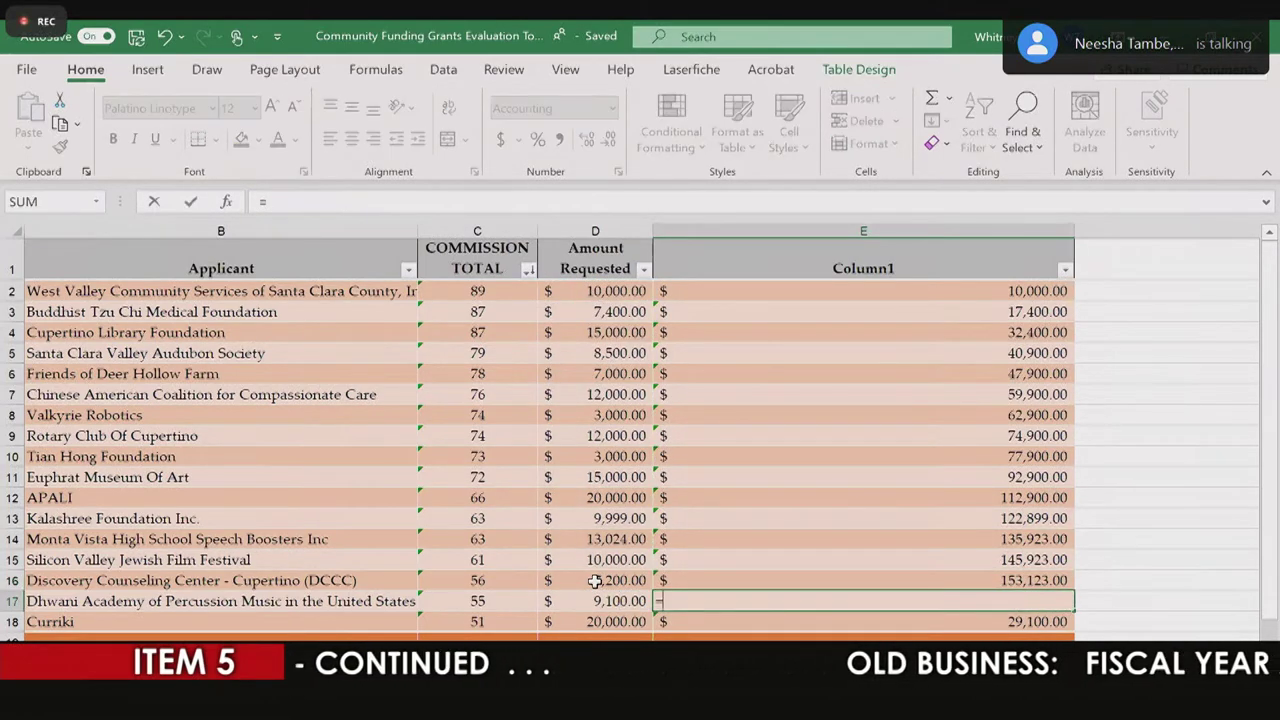
type("SUM(")
left_click(590, 288)
left_click(600, 600, "shift")
key("Return")
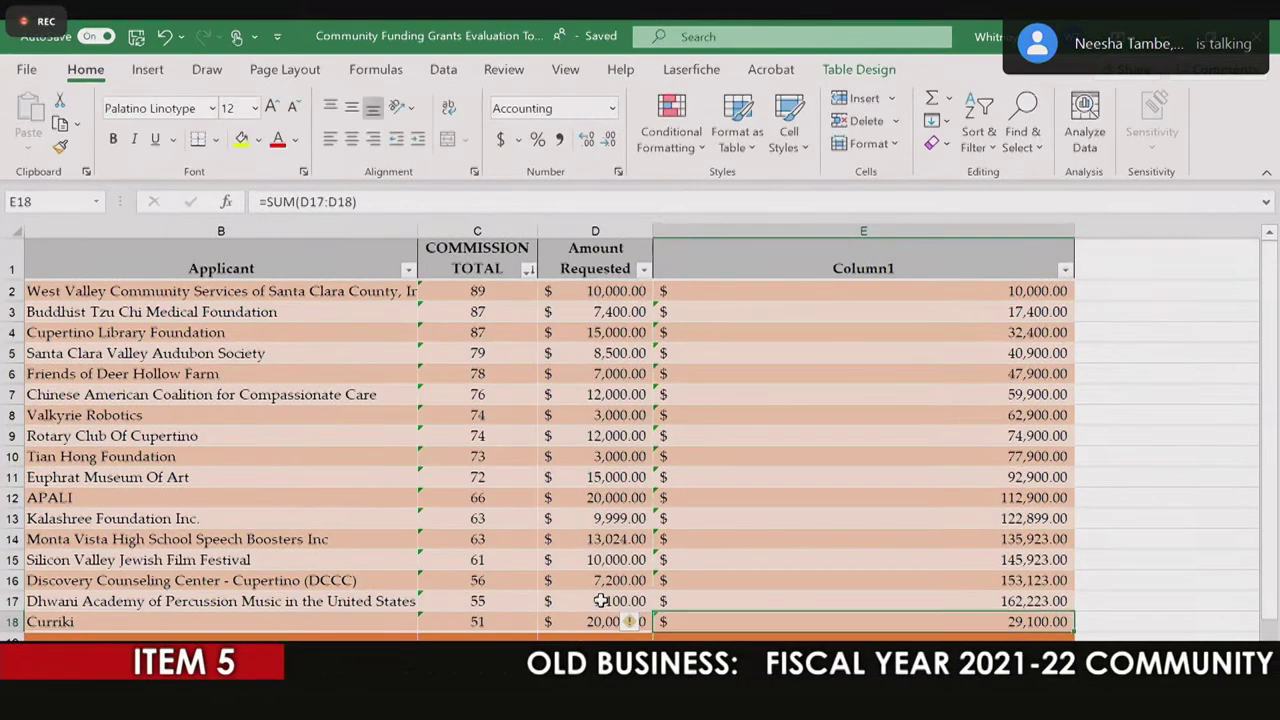
Step: Replace the formula in E18 with a SUM over D2:D18 for Curriki
type("=")
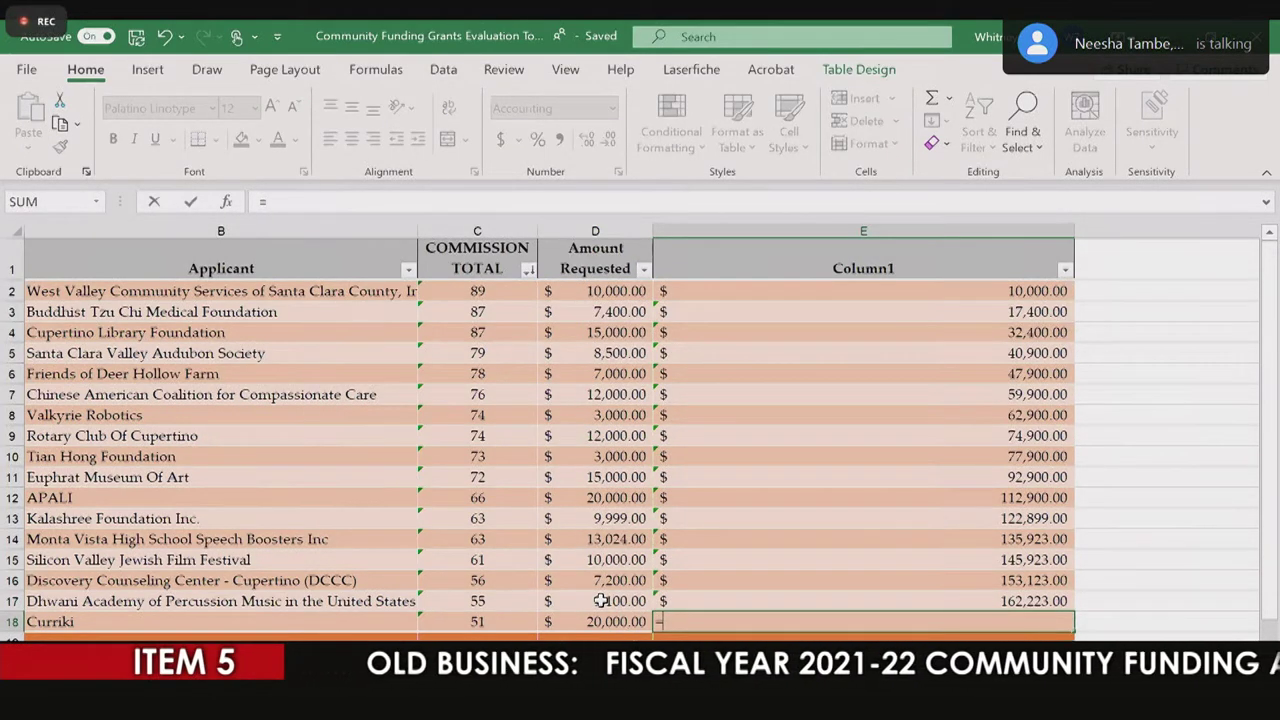
type("SUM(")
left_click(605, 291)
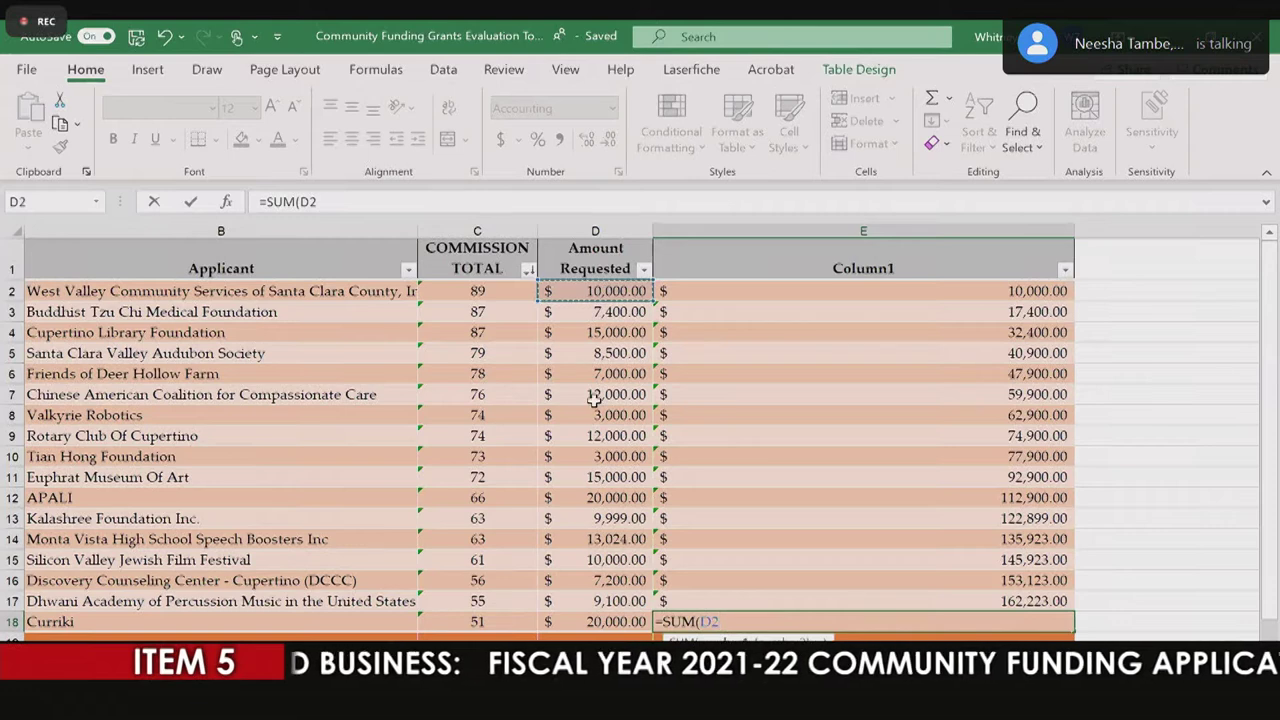
left_click(589, 622, "shift")
key("Return")
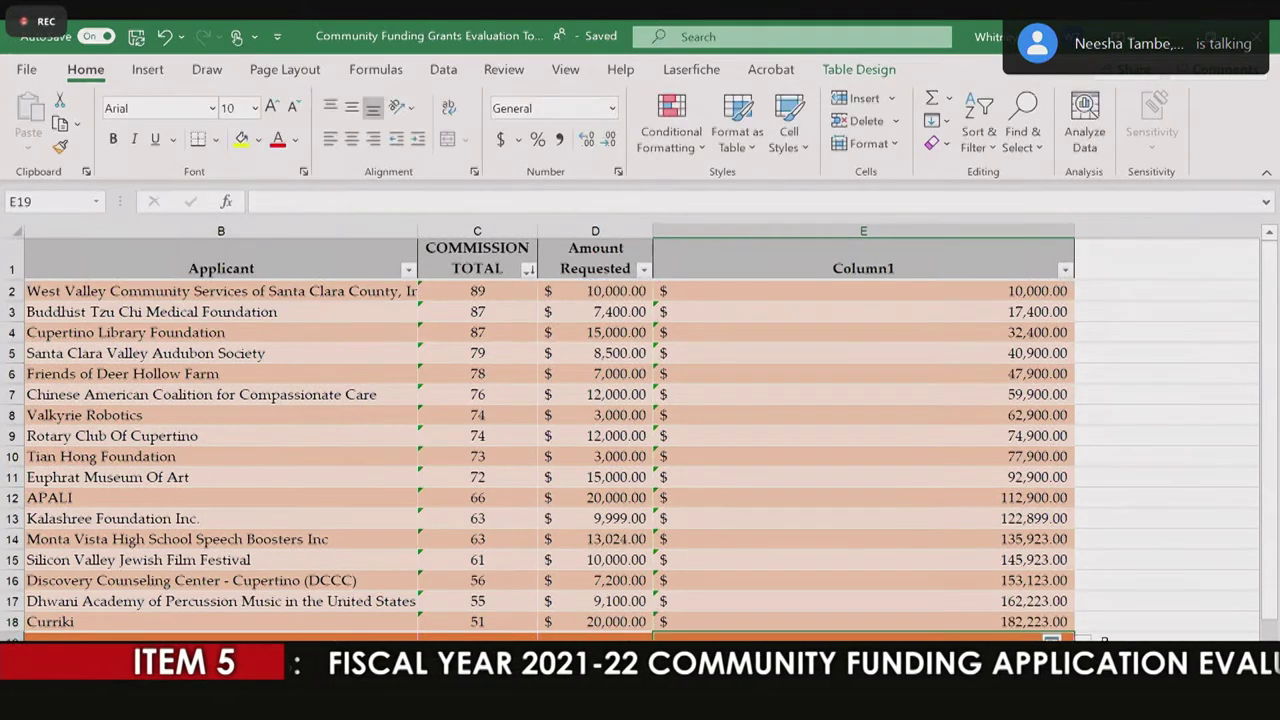
Step: Enter a check total of the requested amounts in D20, below the table, as a SUM over D2:D18
left_click(1176, 625)
scroll(1176, 625, "down", 1)
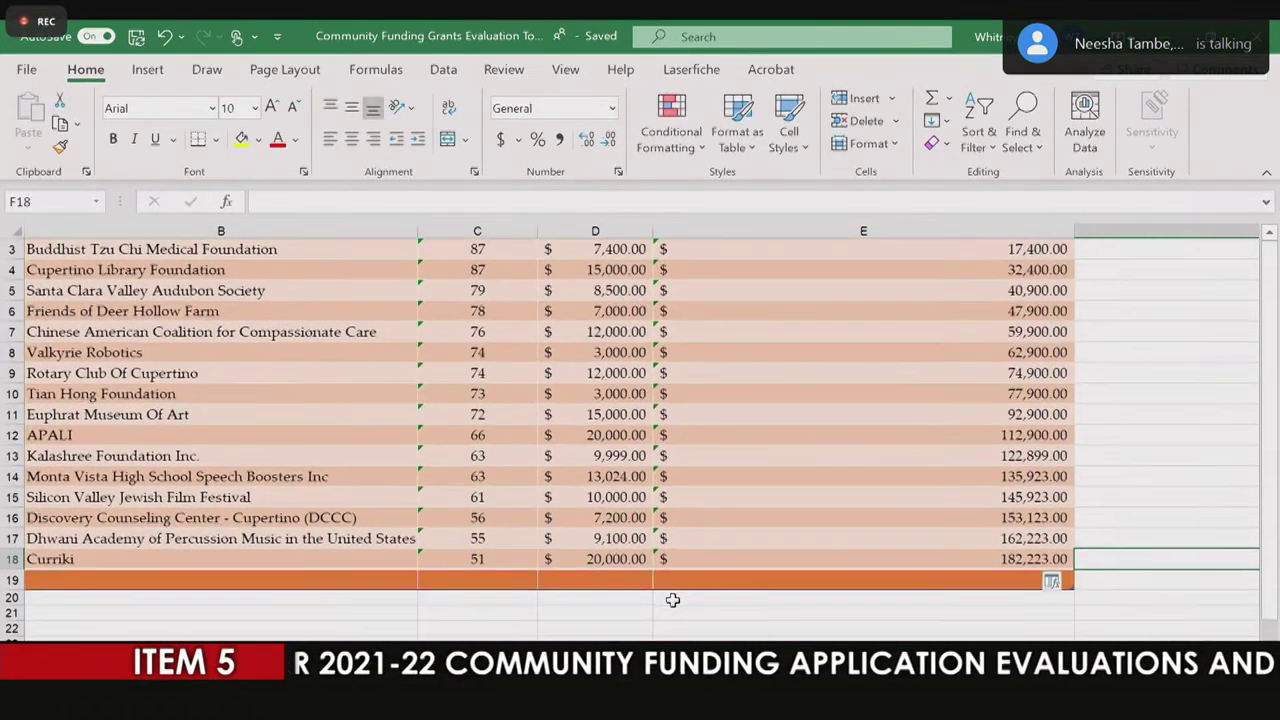
scroll(636, 598, "up", 1)
scroll(604, 620, "down", 1)
left_click(604, 620)
type("=")
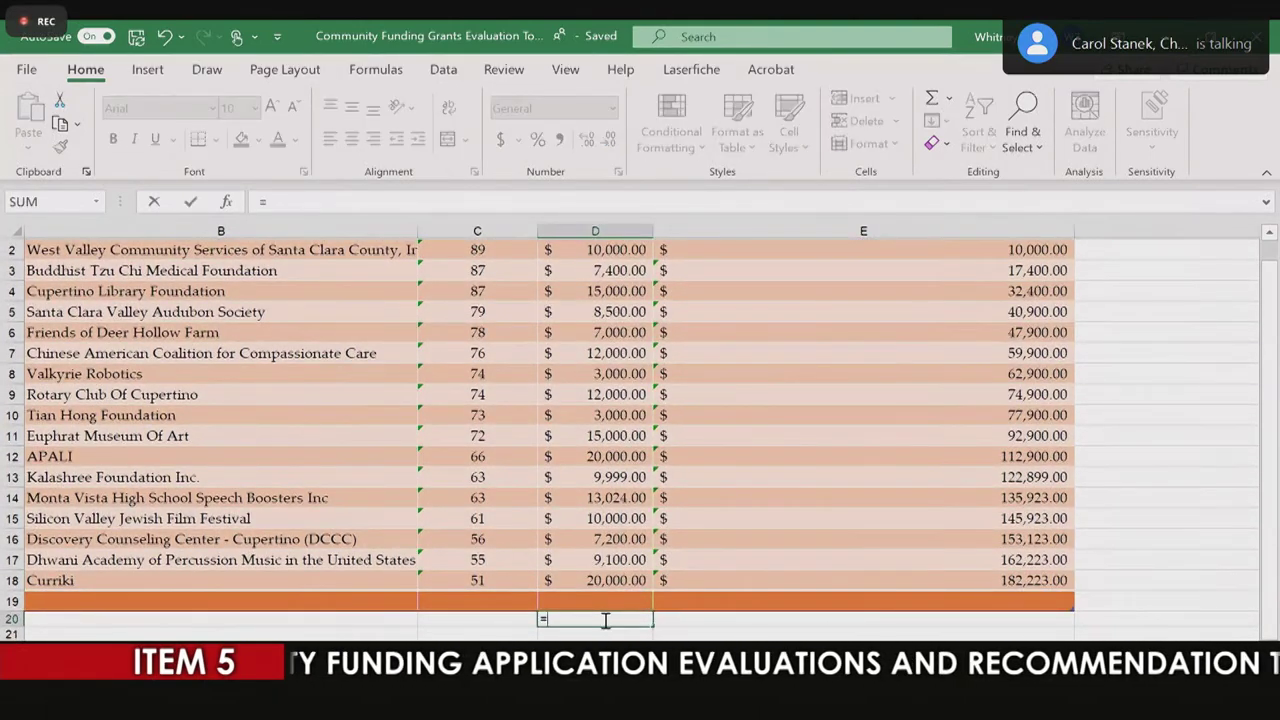
type("SUM(")
left_click(617, 250)
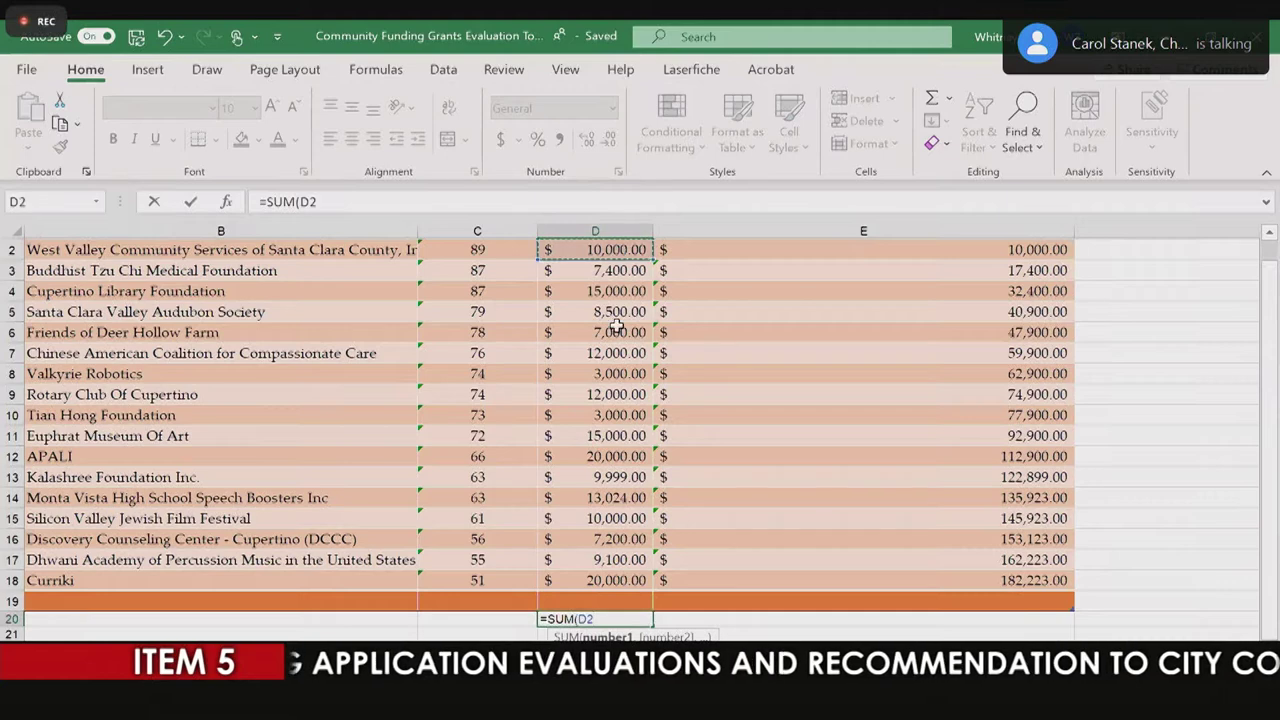
left_click(612, 578, "shift")
key("Return")
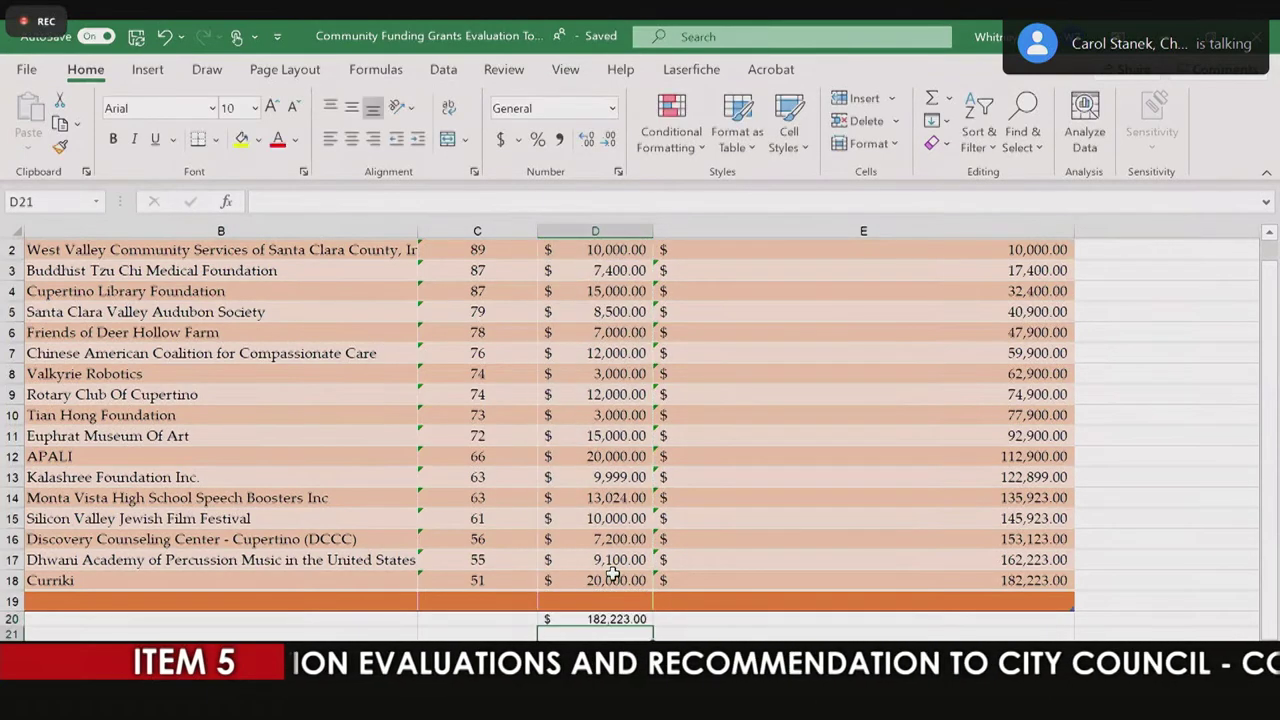
Step: Delete the check total from D20 below the table
left_click(615, 620)
key("Delete")
left_click(1148, 599)
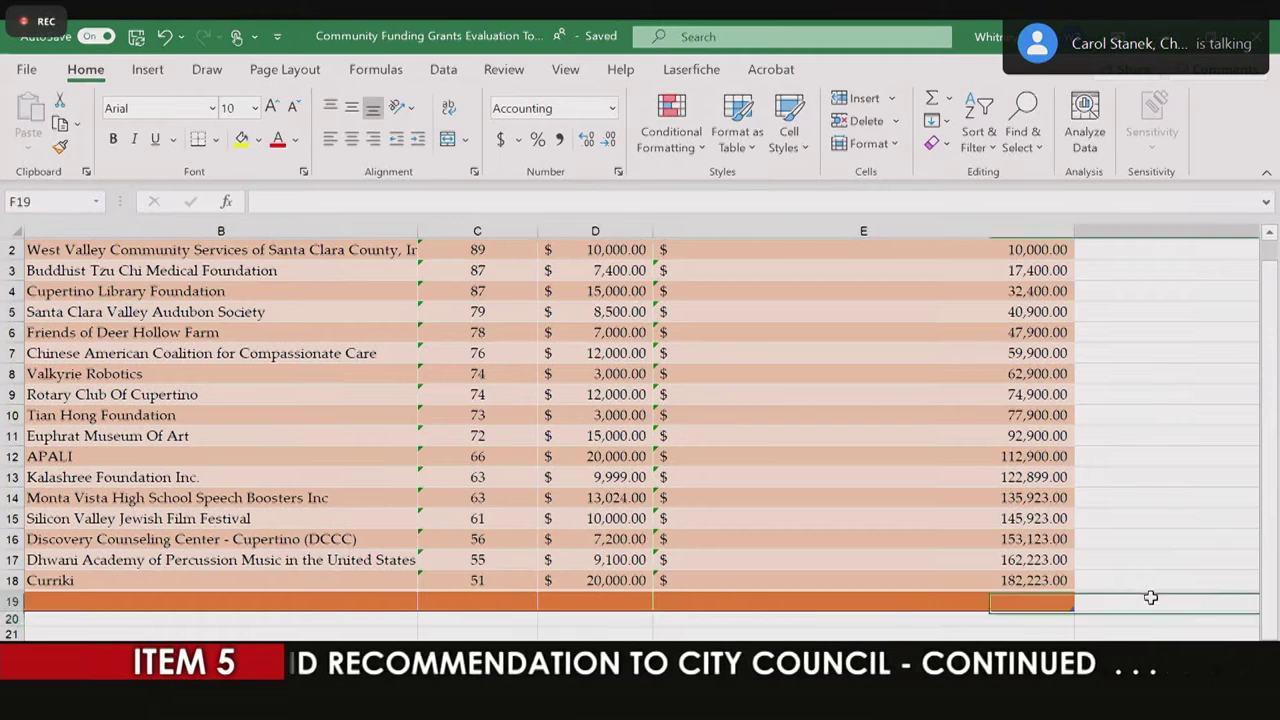
Step: Narrow column E, which holds the cumulative totals
scroll(1151, 597, "up", 1)
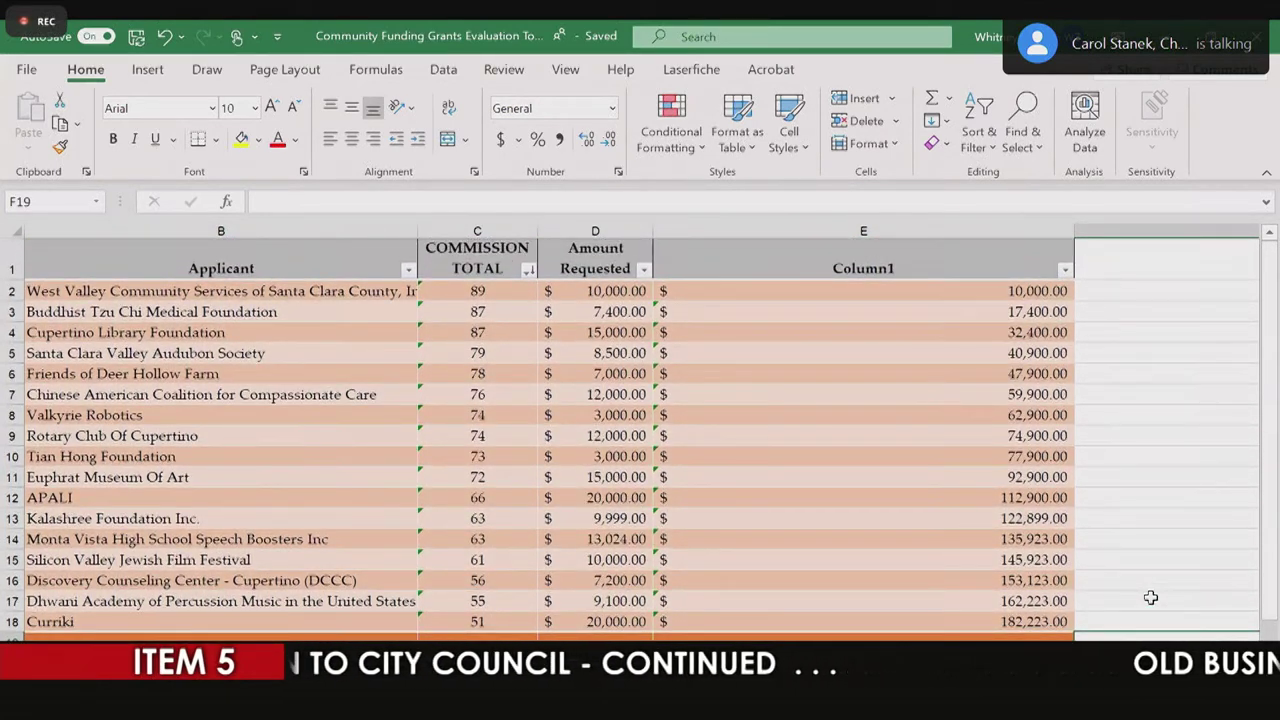
left_click_drag(1069, 232, 848, 243)
left_click(937, 415)
Step: Narrow column A to fit the longest applicant name in the Rankings list
scroll(937, 415, "left", 5)
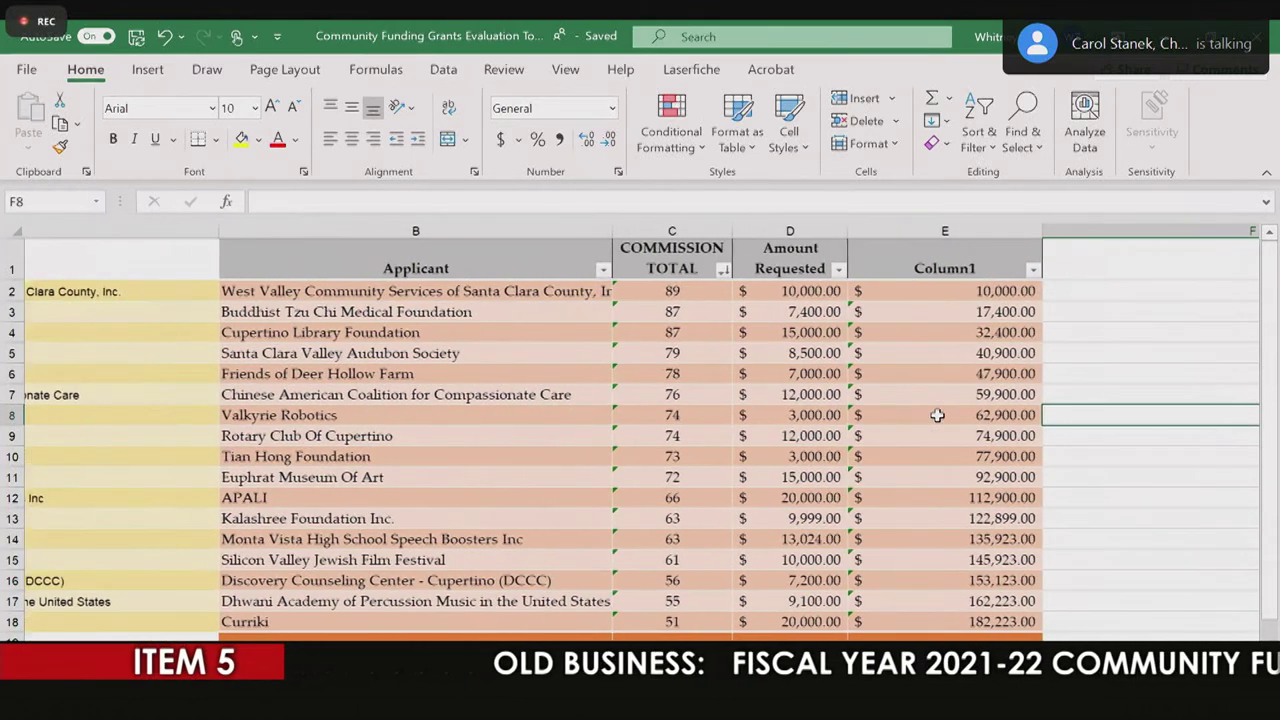
scroll(937, 415, "left", 2)
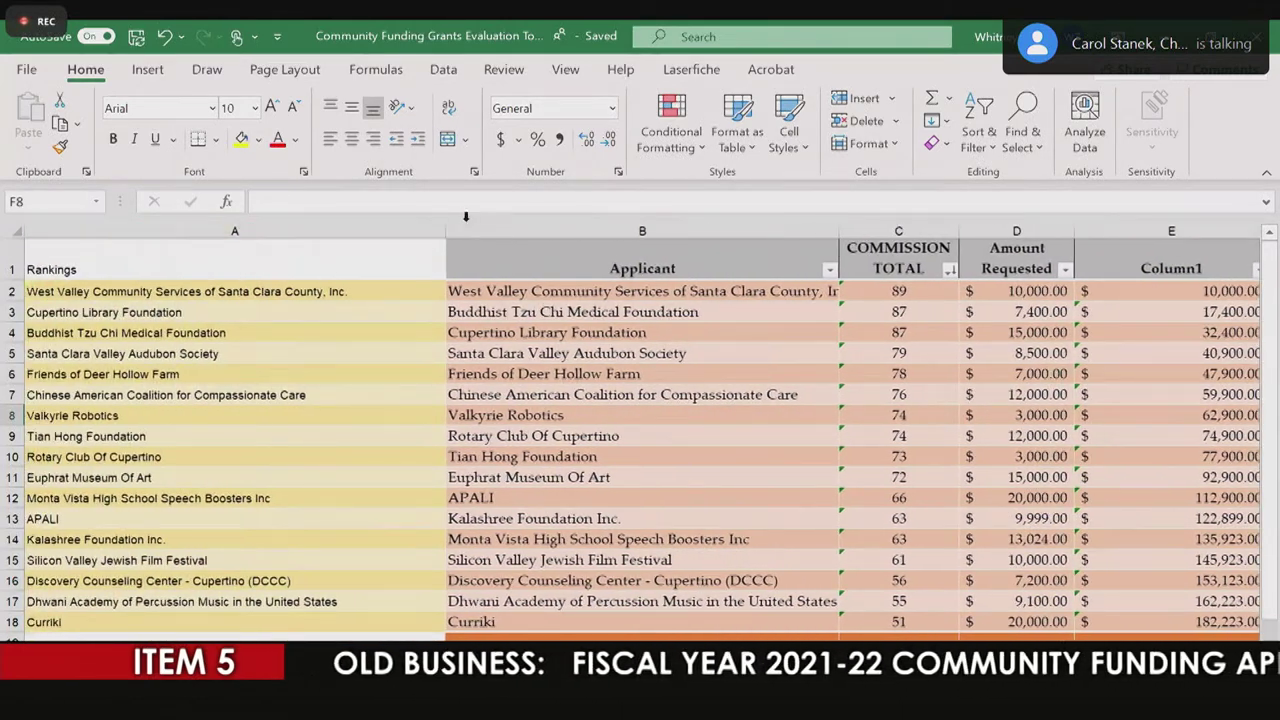
left_click_drag(450, 232, 361, 240)
left_click(1216, 604)
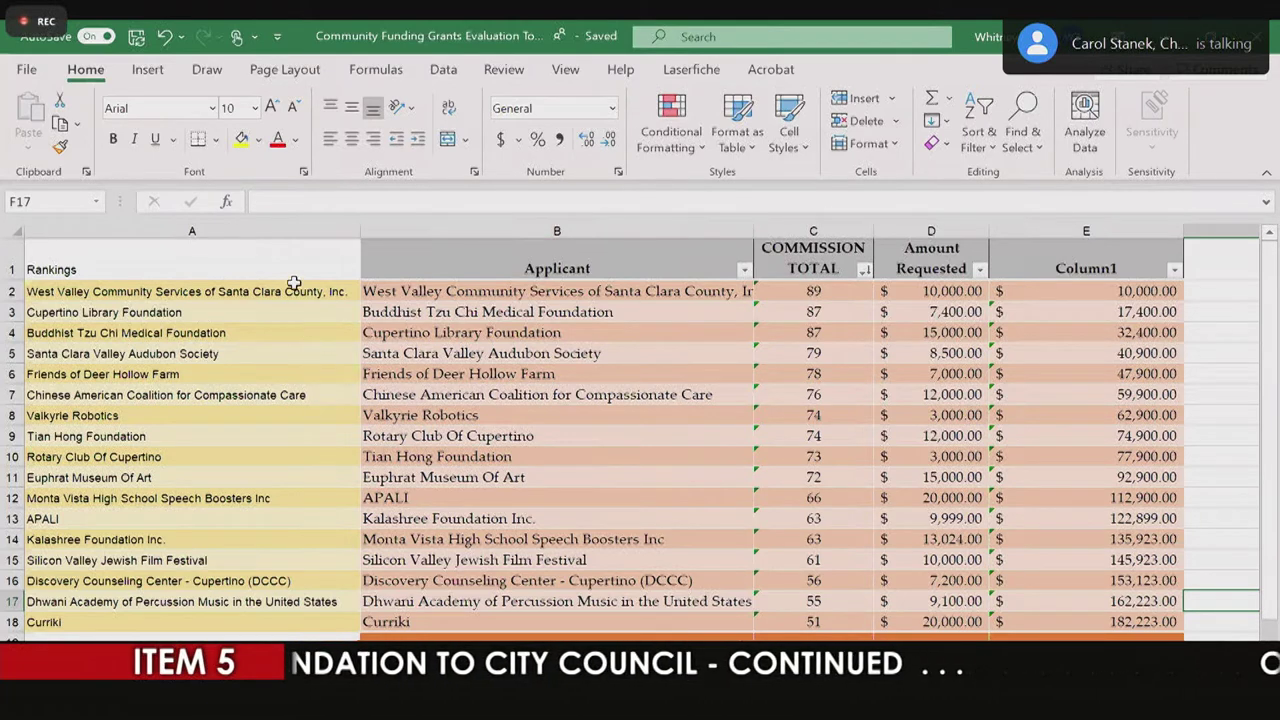
Step: Hide column A containing the Rankings list
left_click(273, 228)
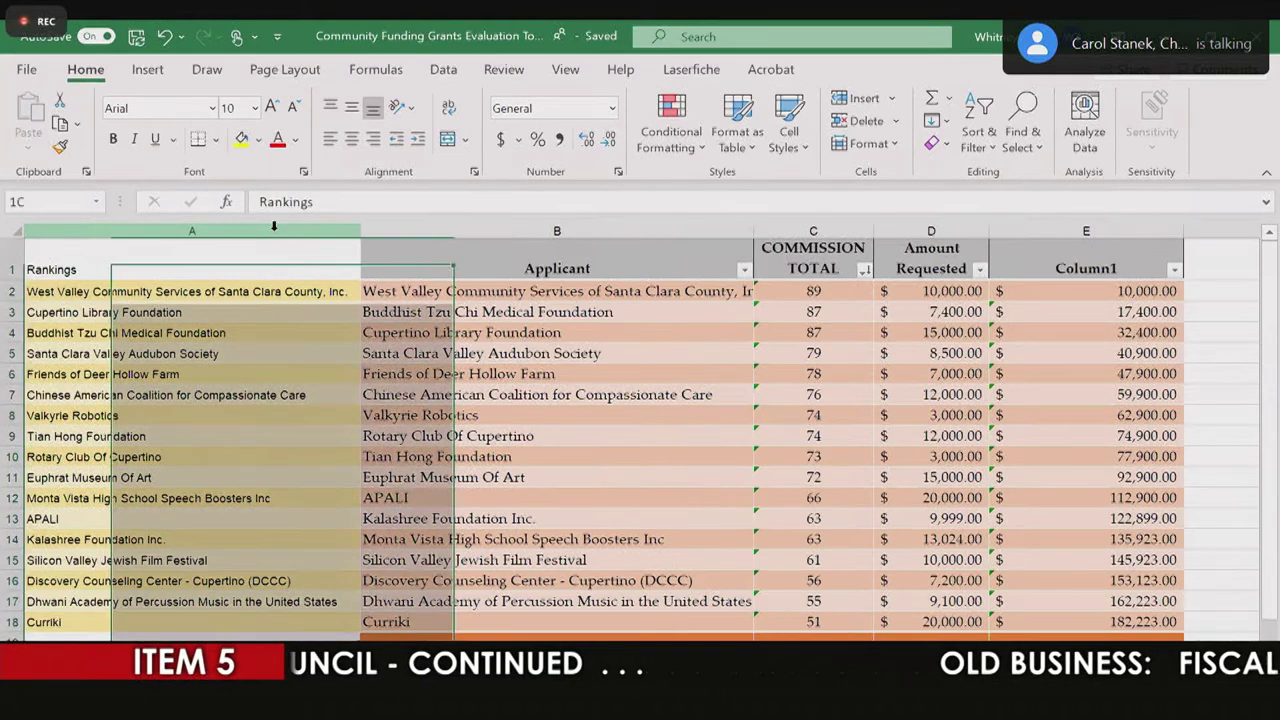
right_click(275, 230)
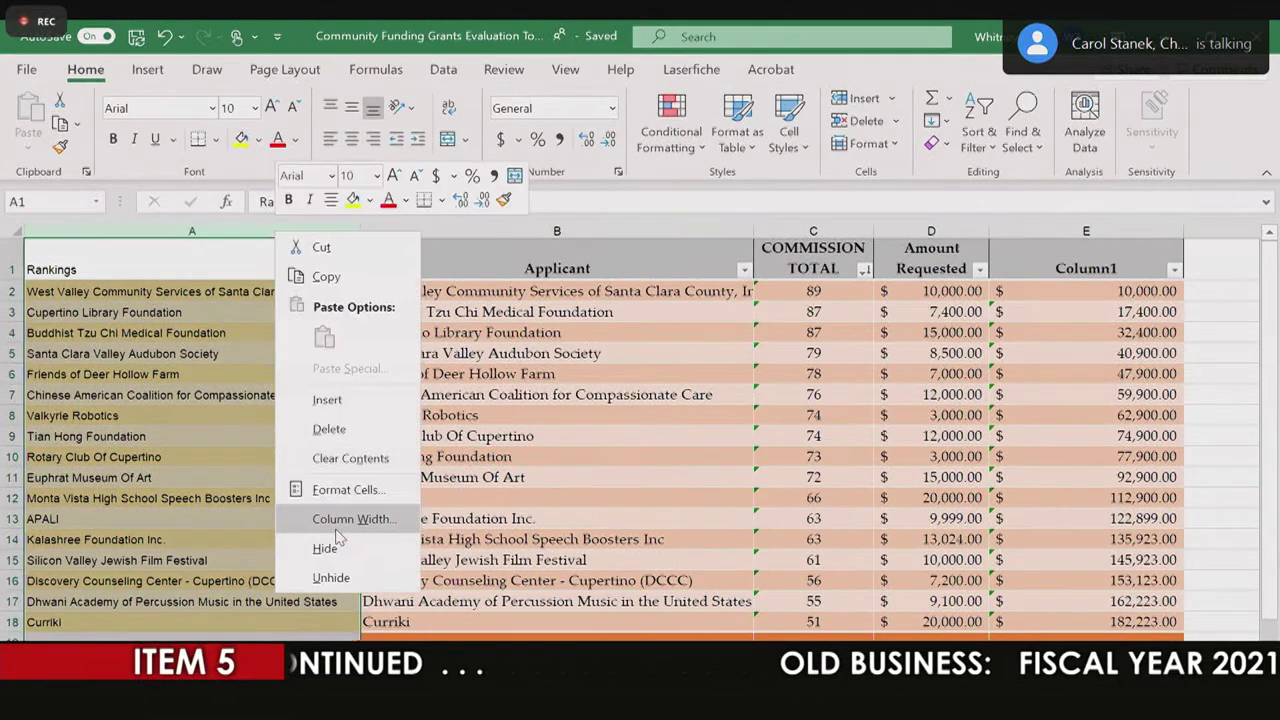
left_click(337, 549)
left_click(886, 497)
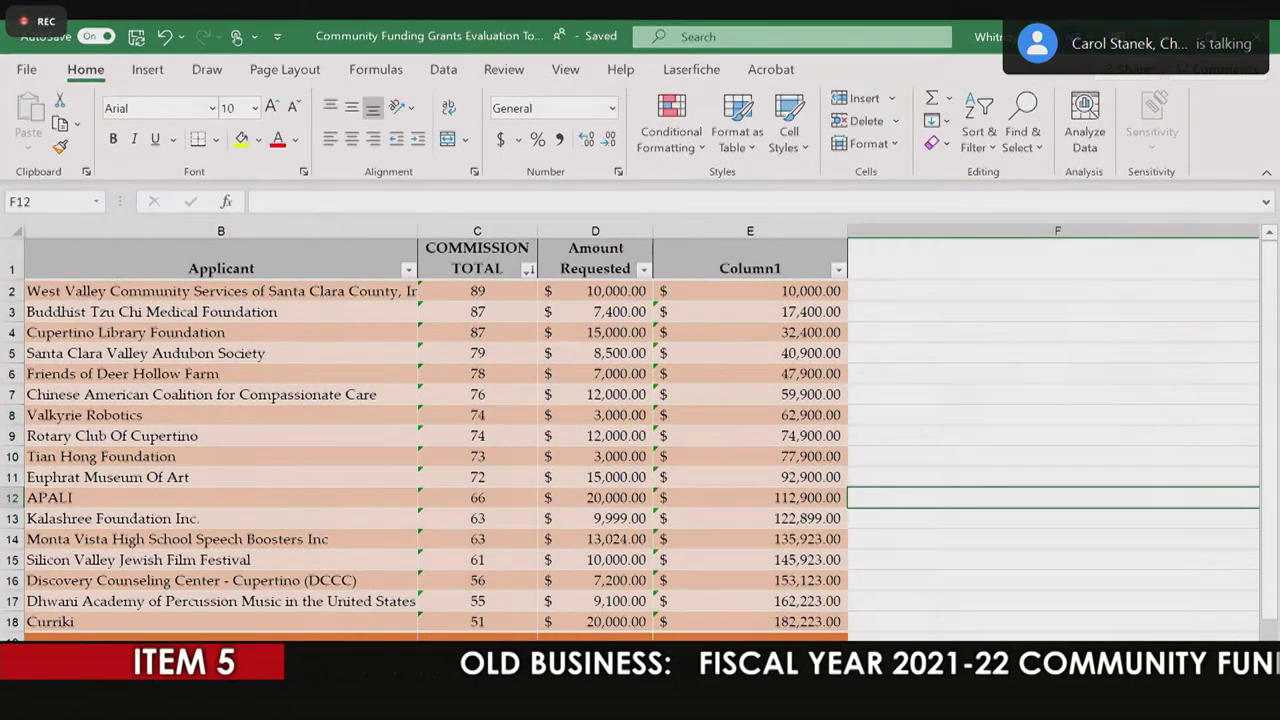
Step: Review the individual commissioner scores and the Commission Ranking on the other sheet, and return to the cumulative totals sheet
key("ctrl+Page_Down")
left_click(813, 503)
scroll(813, 503, "right", 4)
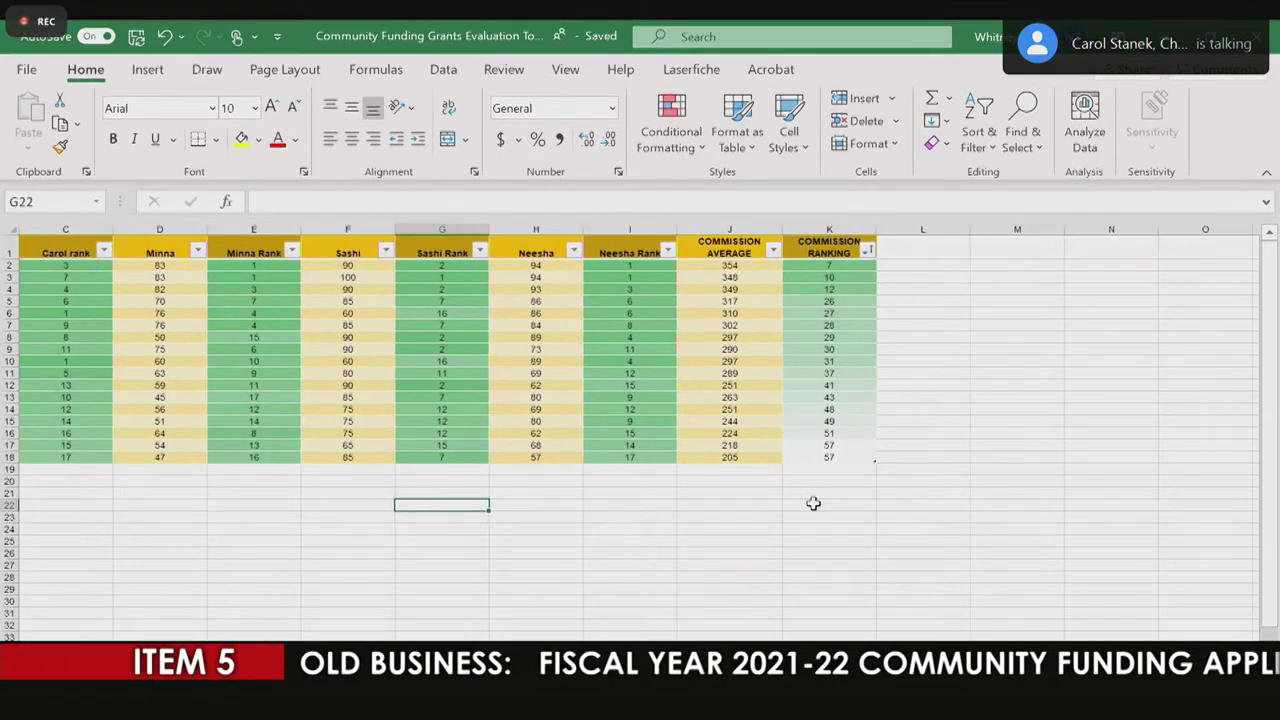
scroll(476, 632, "left", 3)
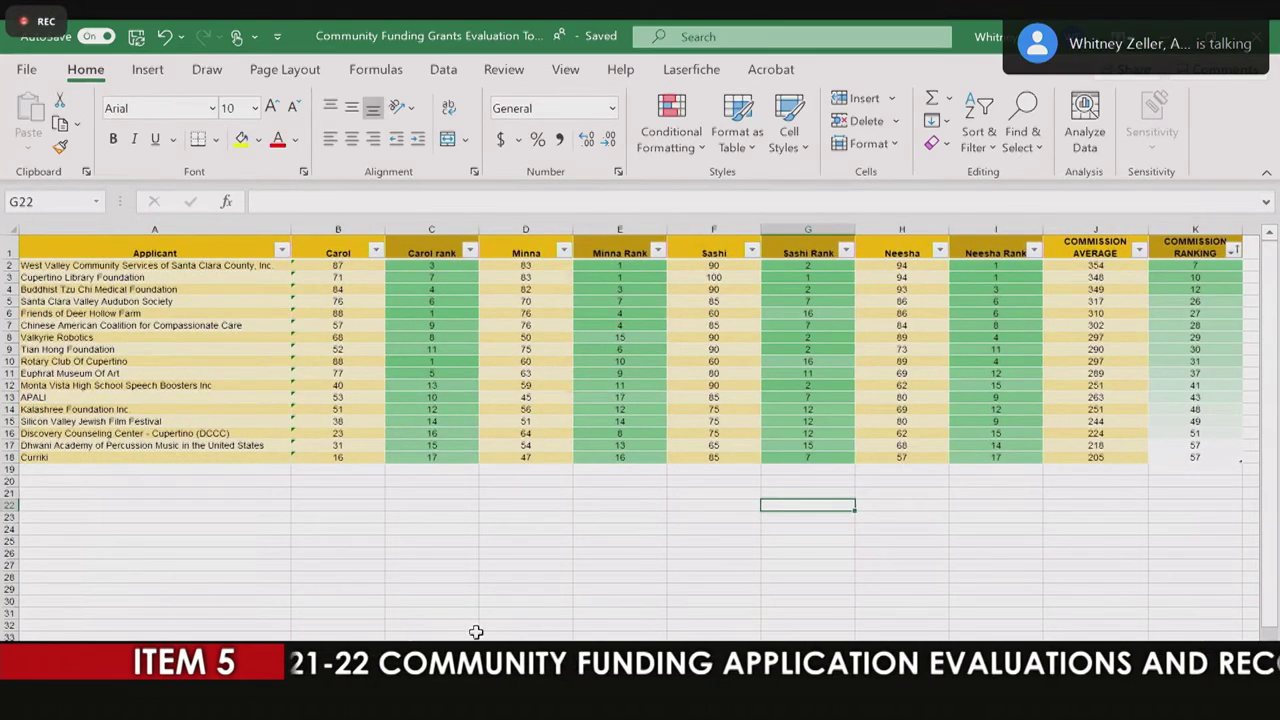
left_click(227, 566)
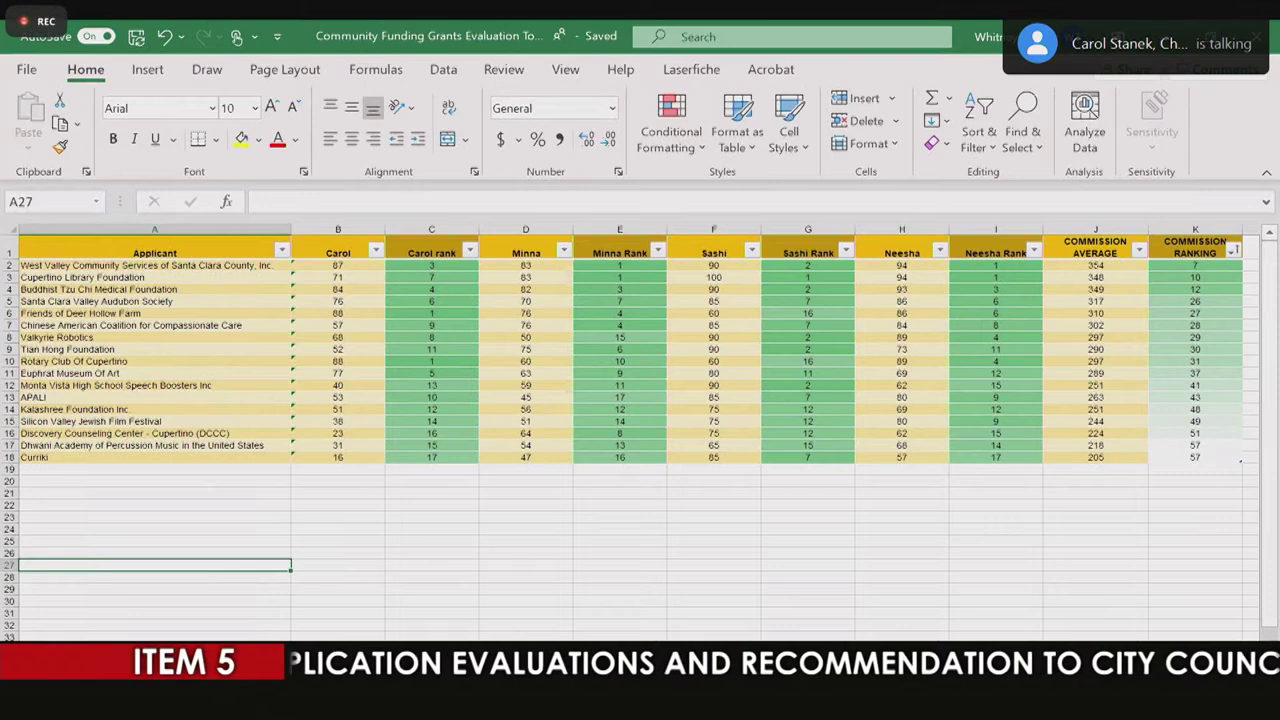
key("ctrl+Page_Down")
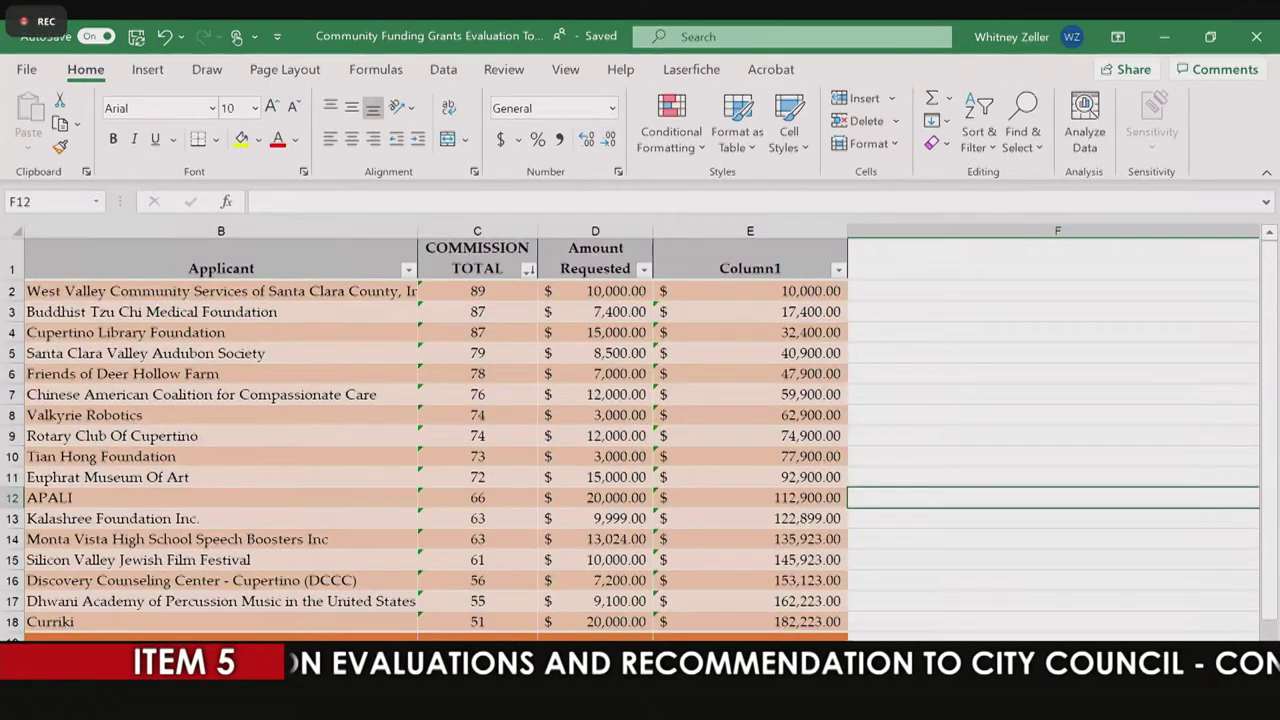
Step: Compare the applicant order on the cumulative totals sheet with the Commission Ranking sheet, ending on the Commission Ranking sheet
left_click(520, 578)
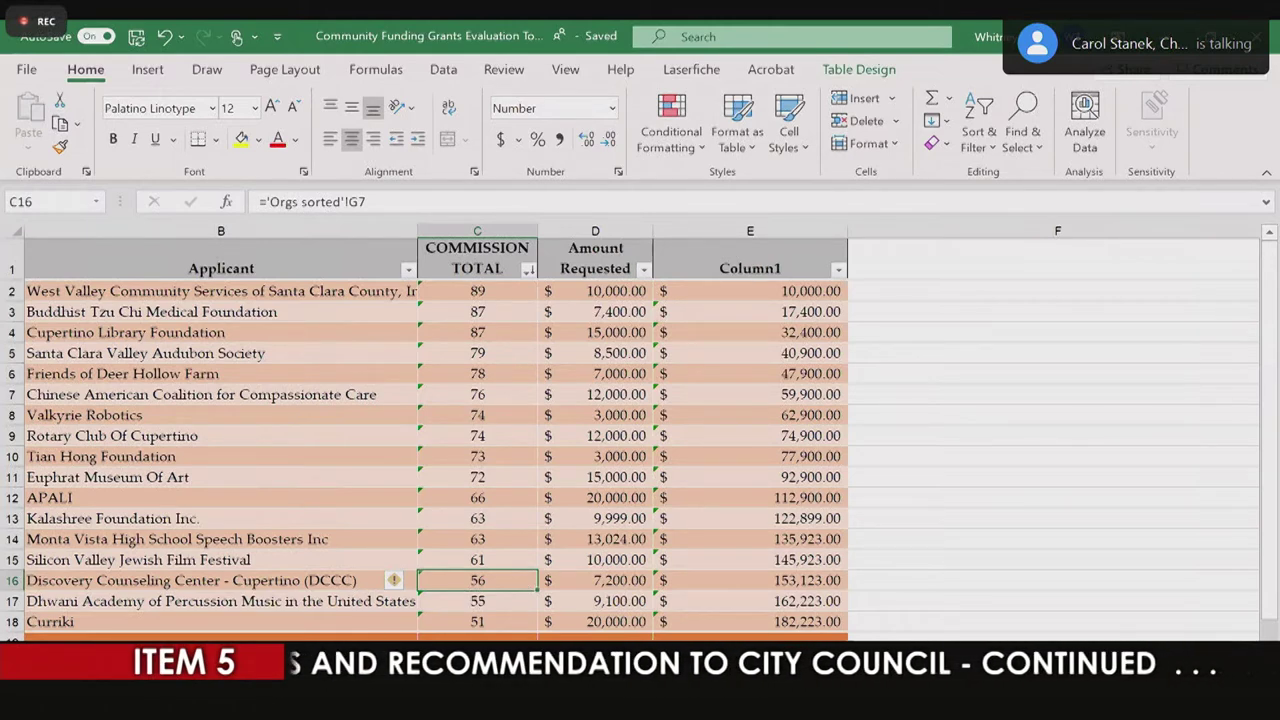
key("ctrl+Page_Down")
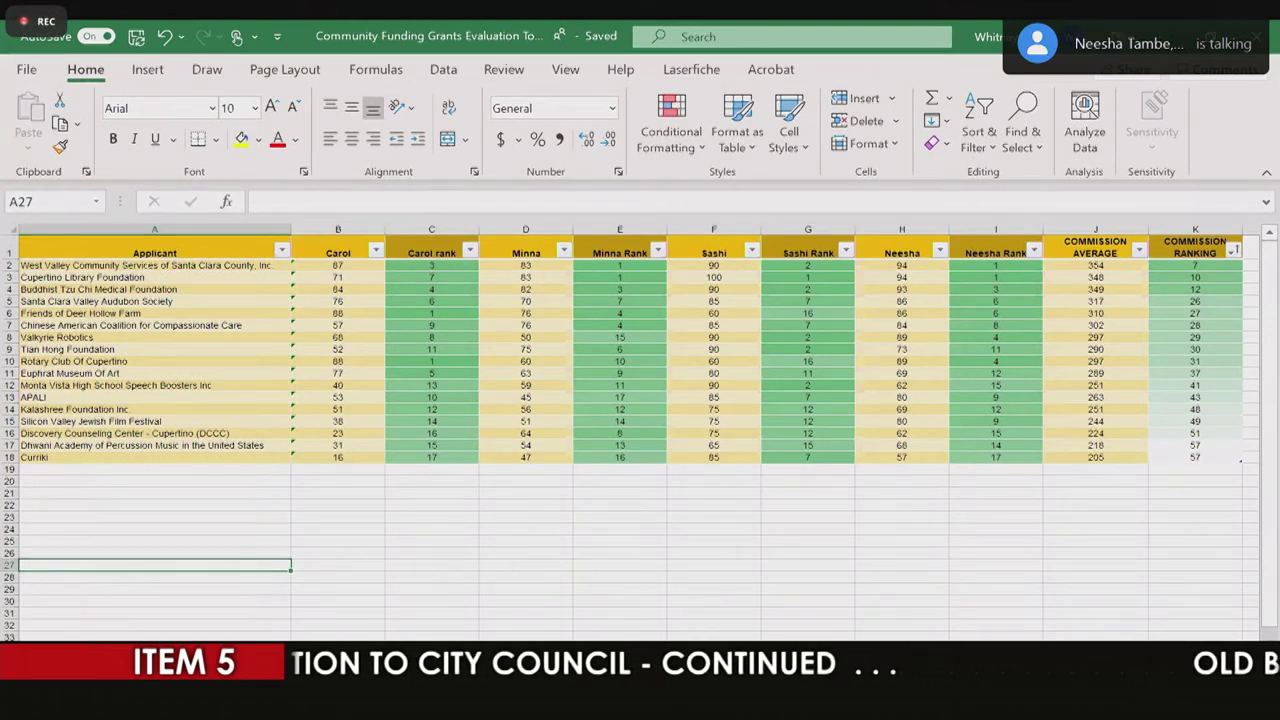
key("ctrl+Page_Down")
key("ctrl+Page_Up")
key("ctrl+Page_Up")
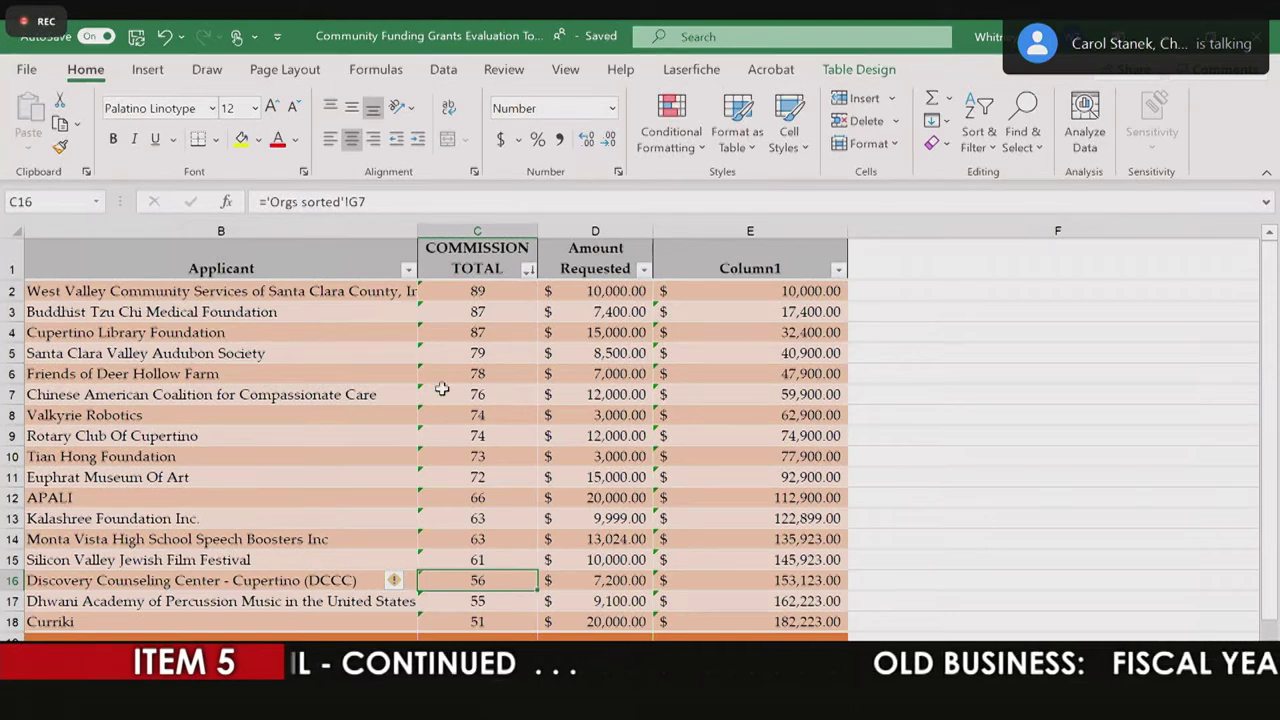
left_click(355, 379)
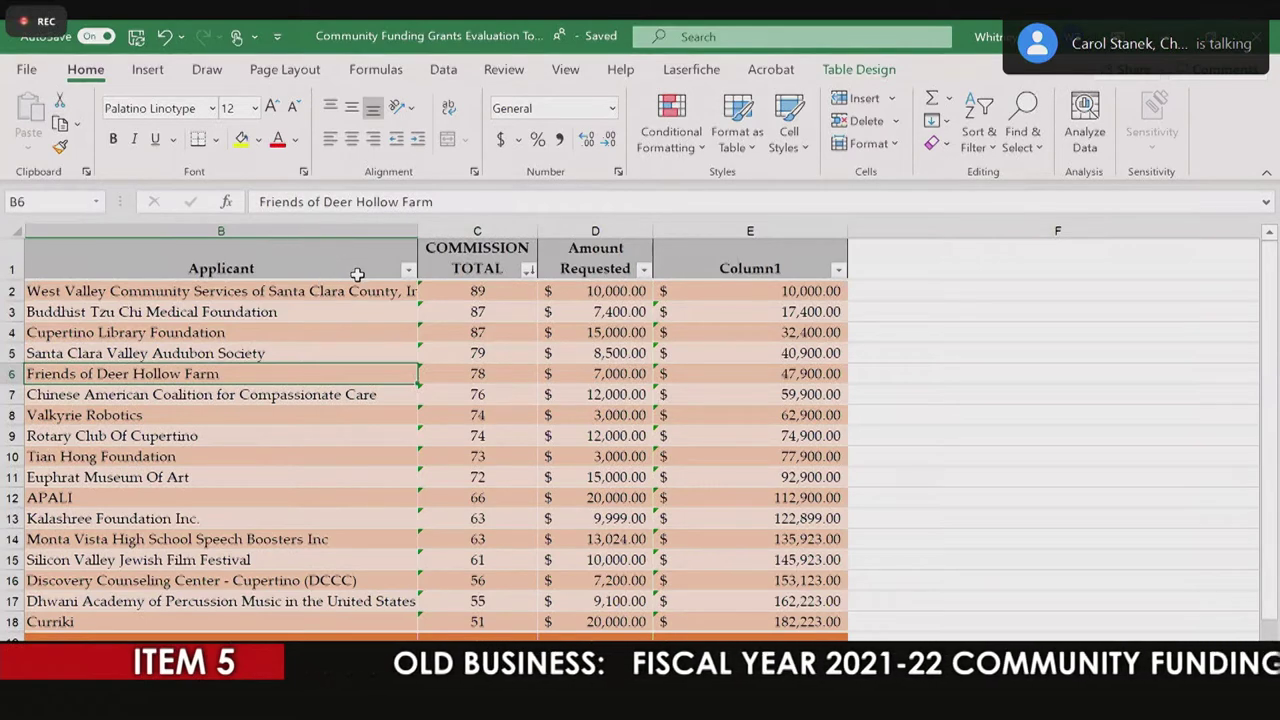
key("ctrl+Page_Down")
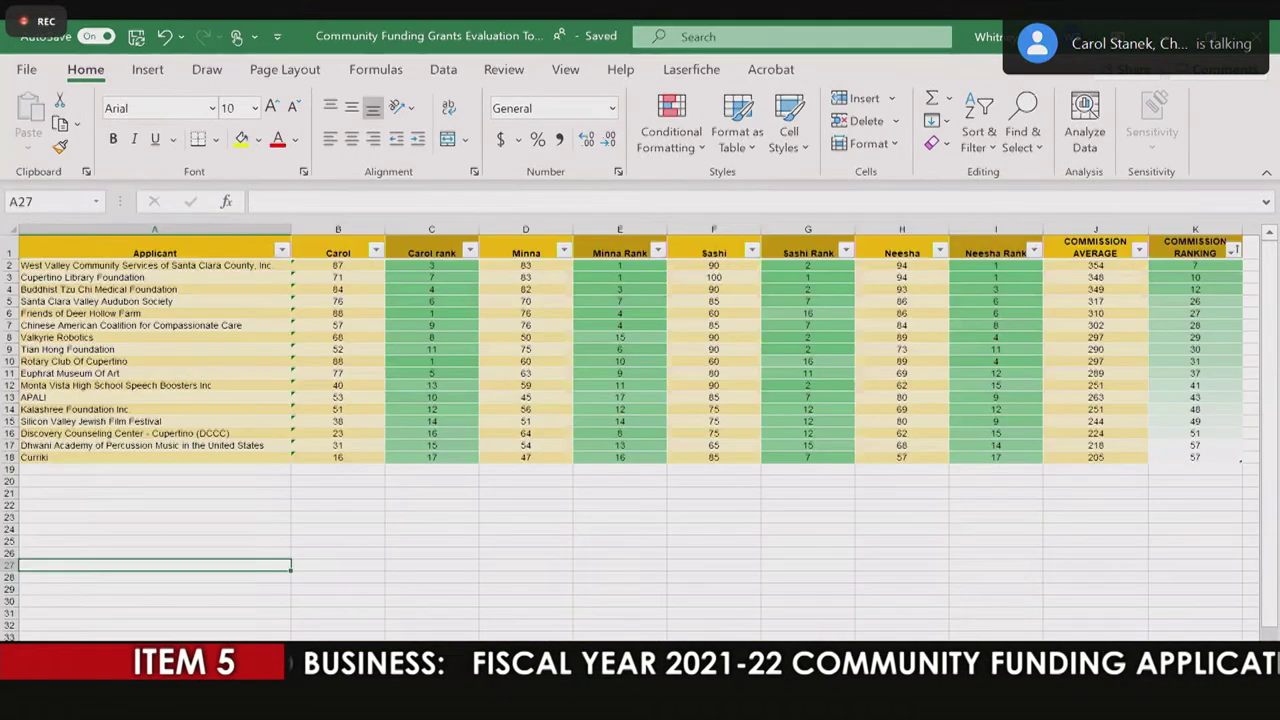
left_click(334, 574)
left_click(256, 588)
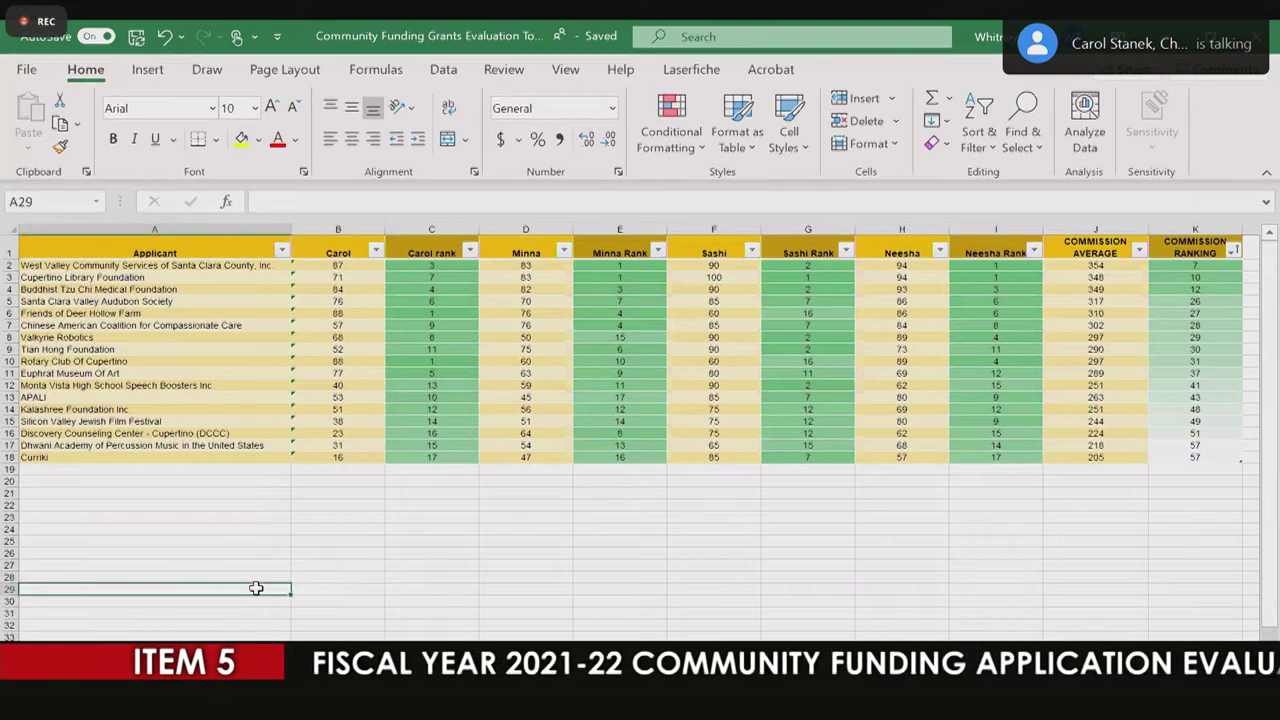
left_click(517, 568)
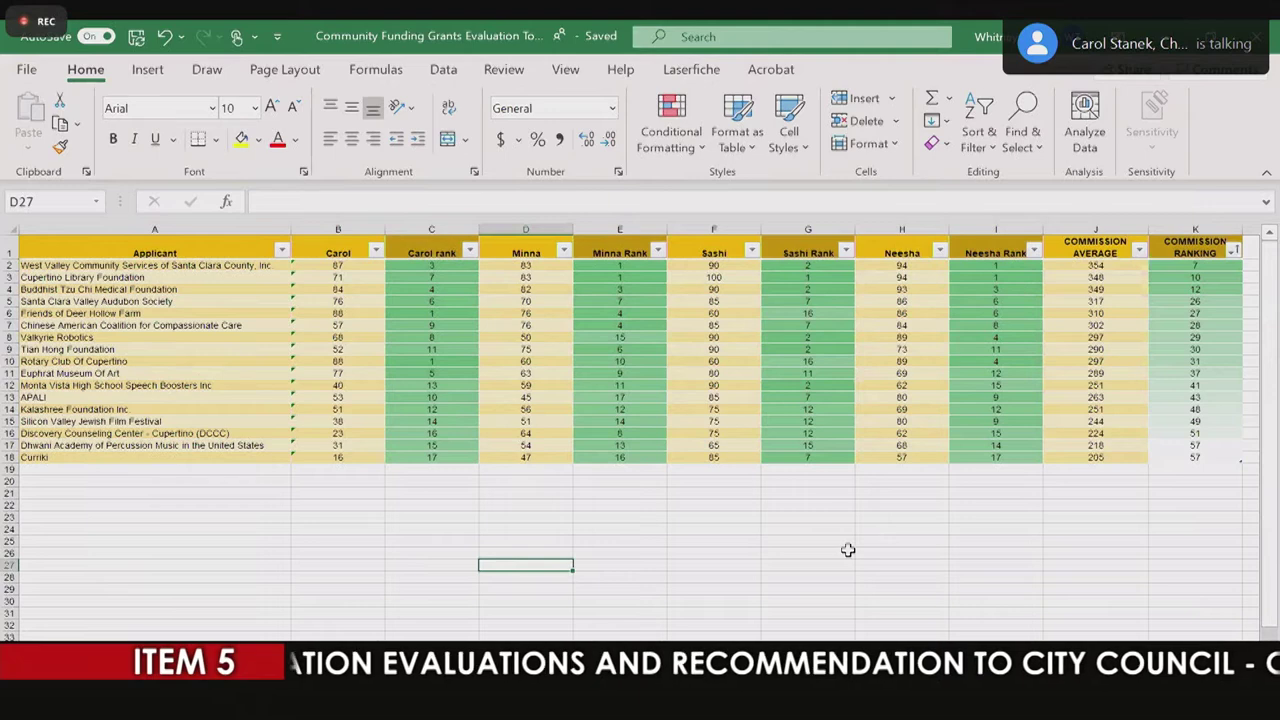
left_click(369, 229)
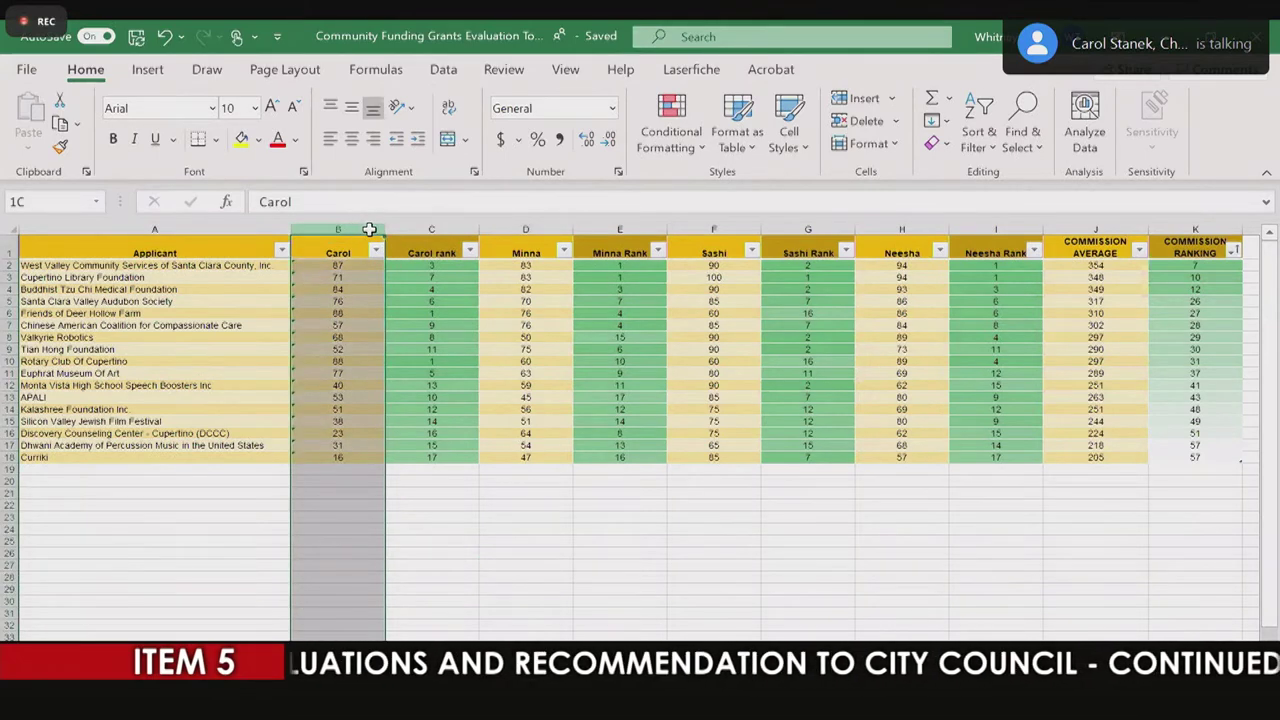
left_click_drag(369, 229, 1095, 229)
left_click_drag(369, 229, 932, 229)
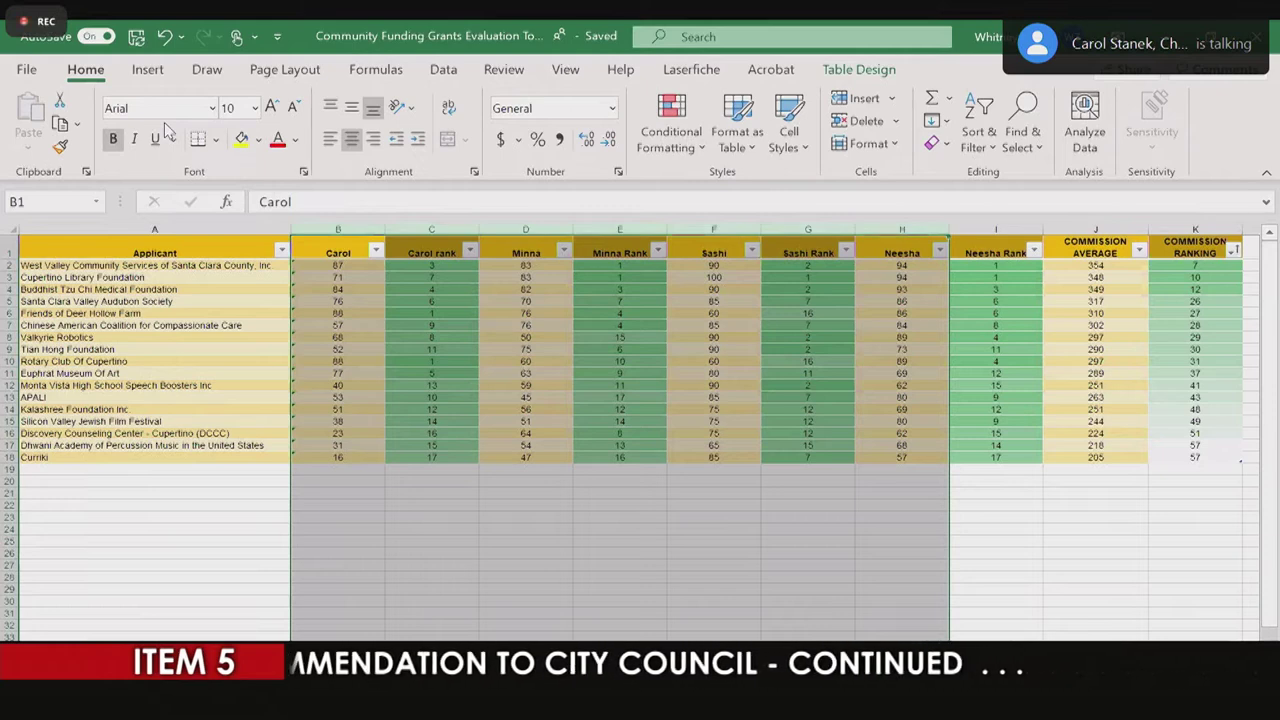
left_click(704, 524)
Step: Hide columns B through I, which hold the individual commissioners' scores and ranks
left_click(351, 227)
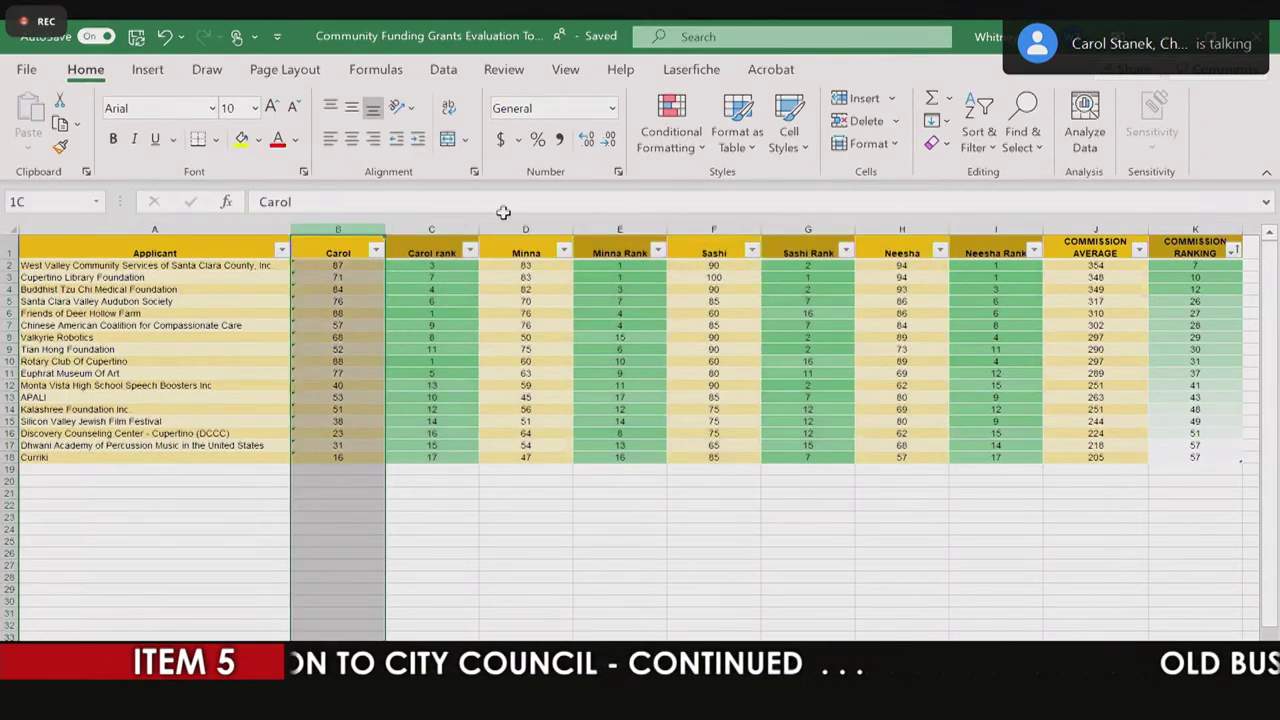
left_click(994, 228, "shift")
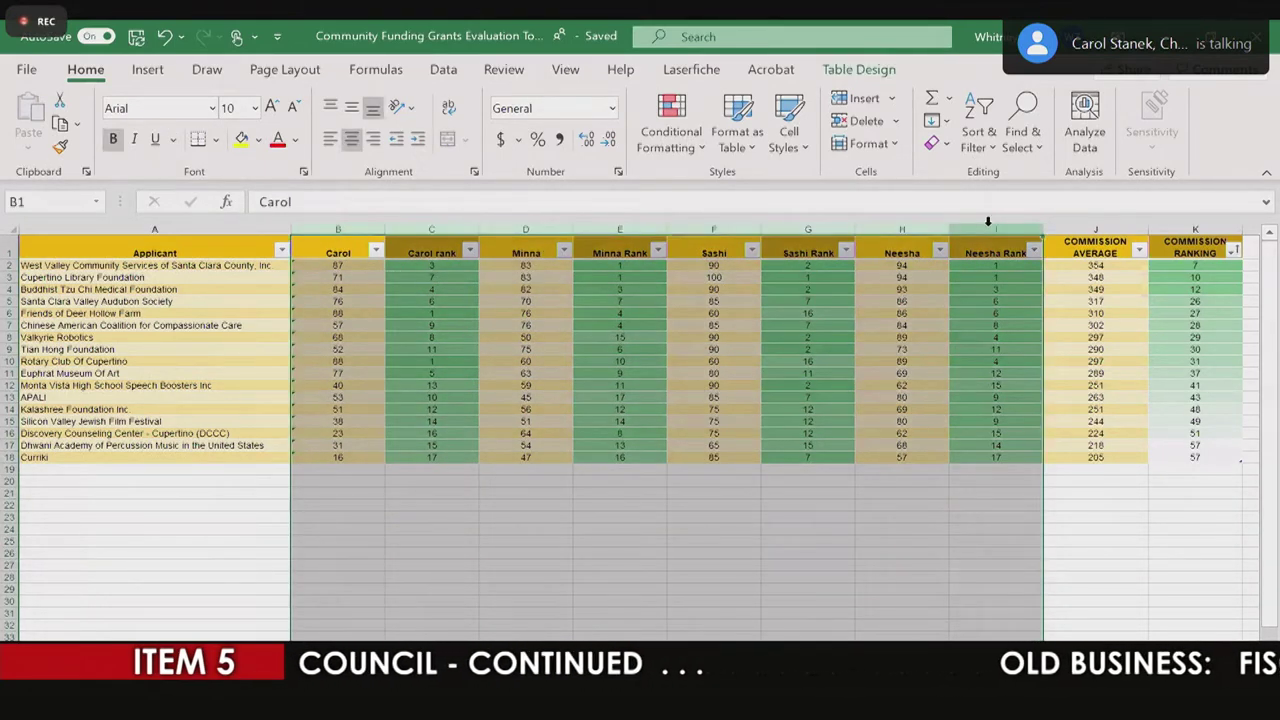
right_click(990, 229)
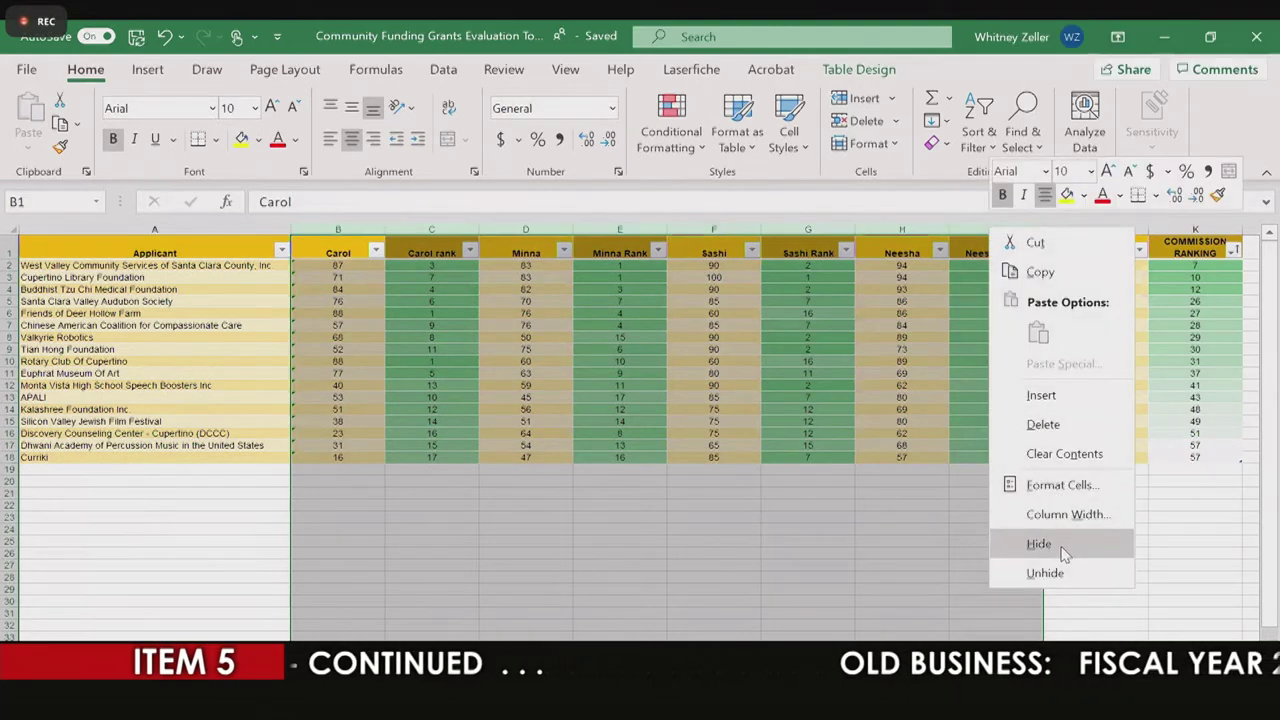
left_click(1064, 555)
left_click(690, 540)
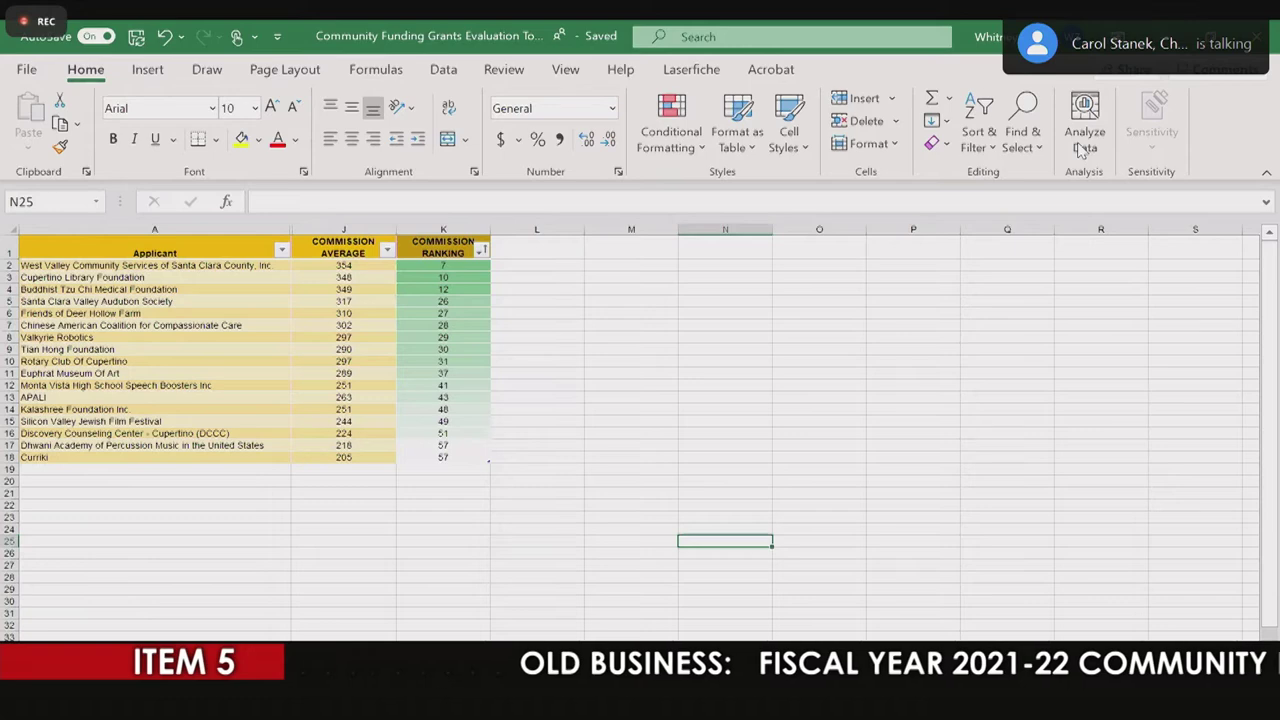
Step: Add a "Requested Amount" column header in L1, beside Commission Ranking
key("ctrl+Home")
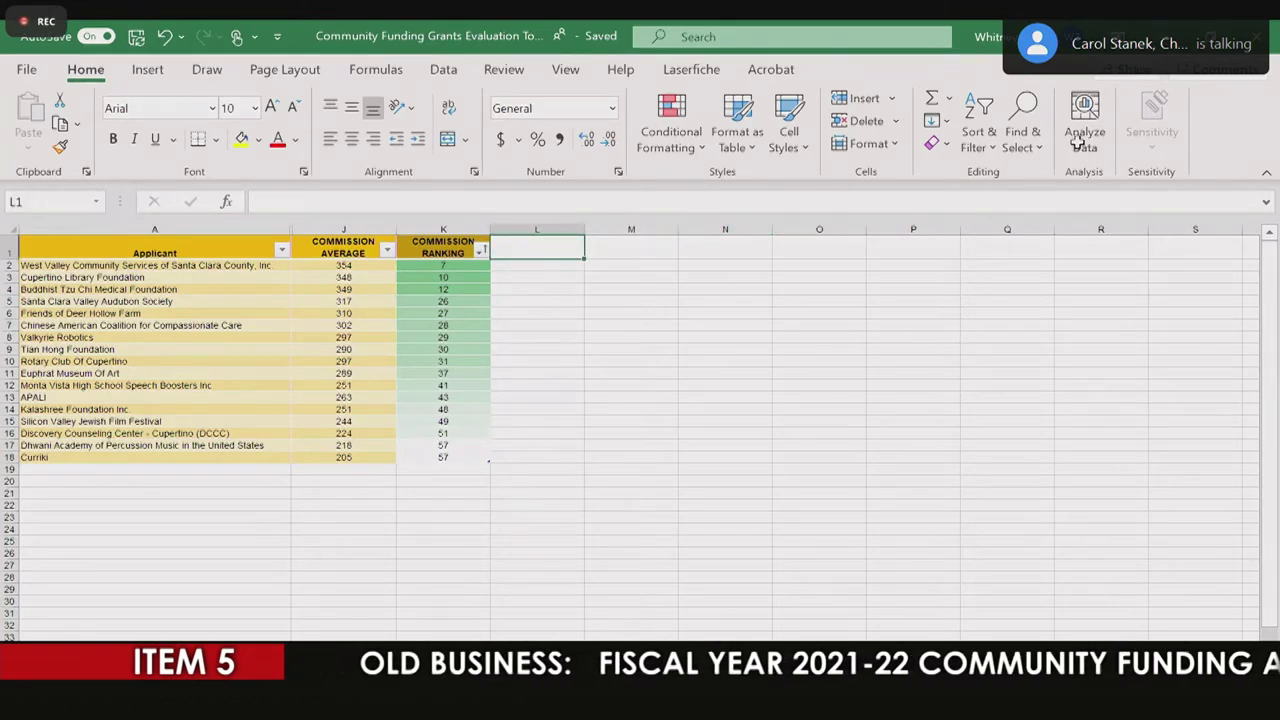
type("Requested Amount")
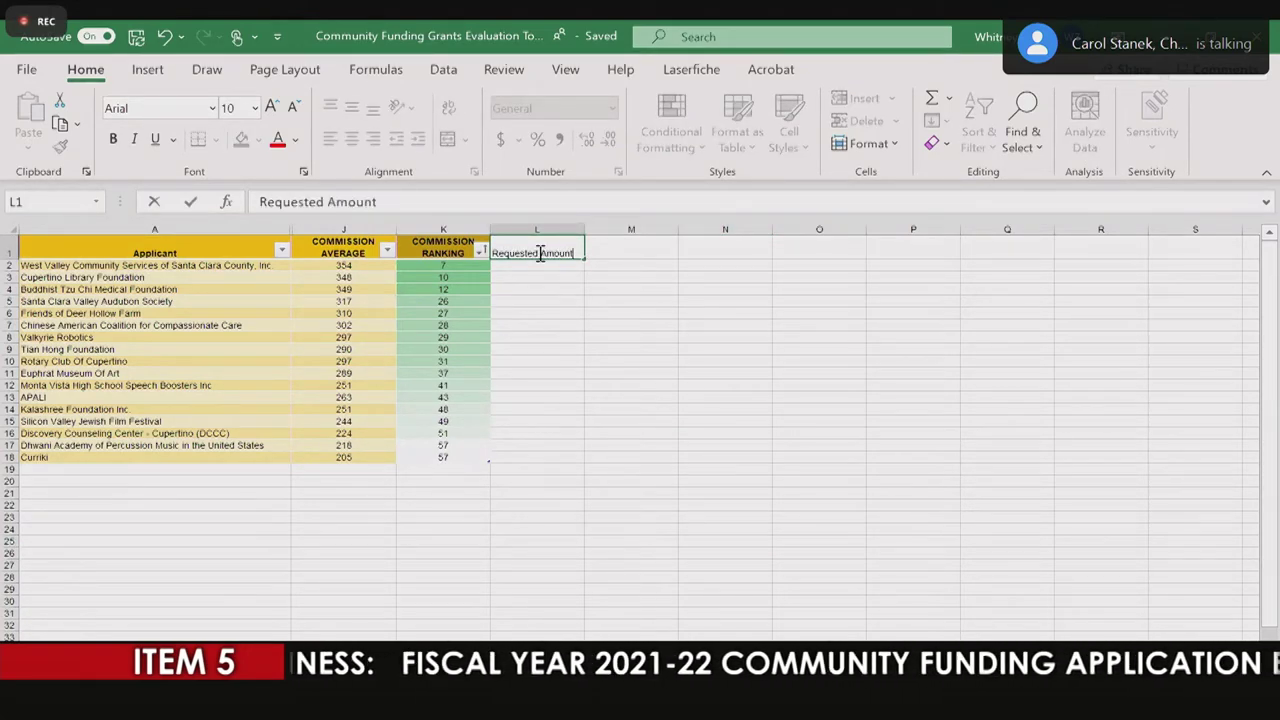
key("Return")
left_click(747, 392)
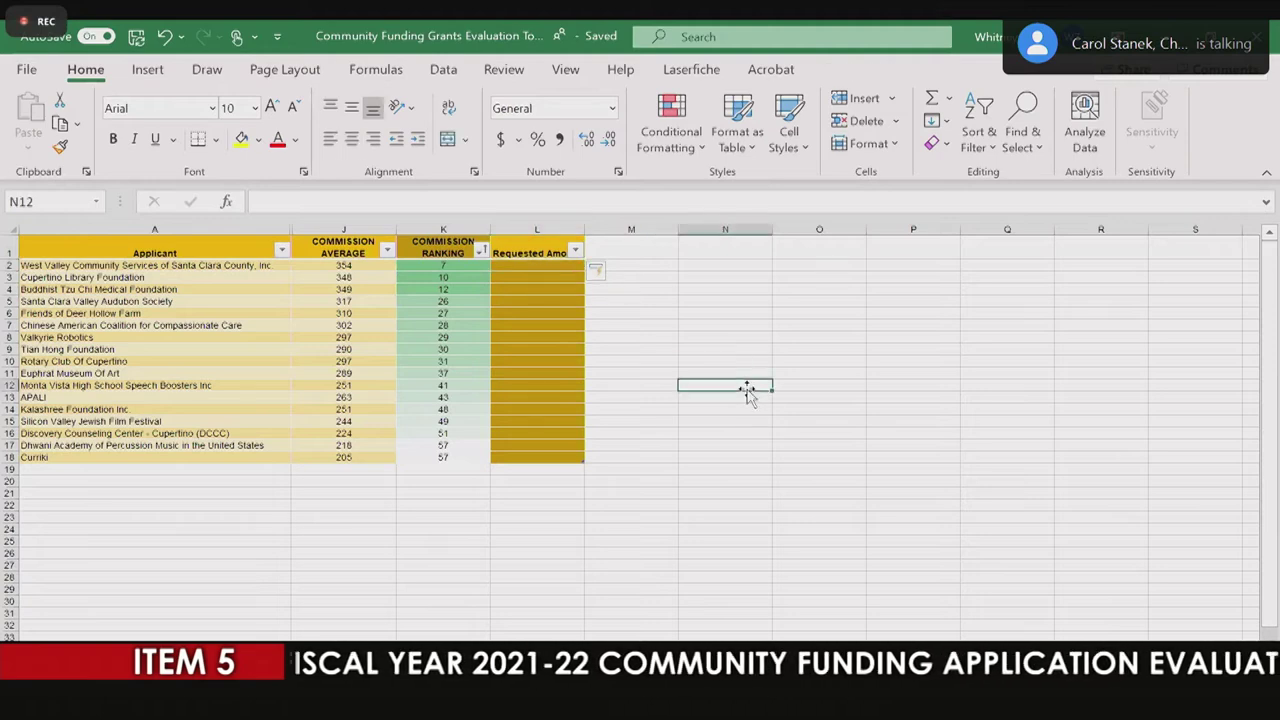
Step: Enter requested amounts of 10000 for West Valley Community Services, 15000 for Cupertino Library Foundation and 7400 for Buddhist Tzu Chi Medical Foundation
left_click(552, 265)
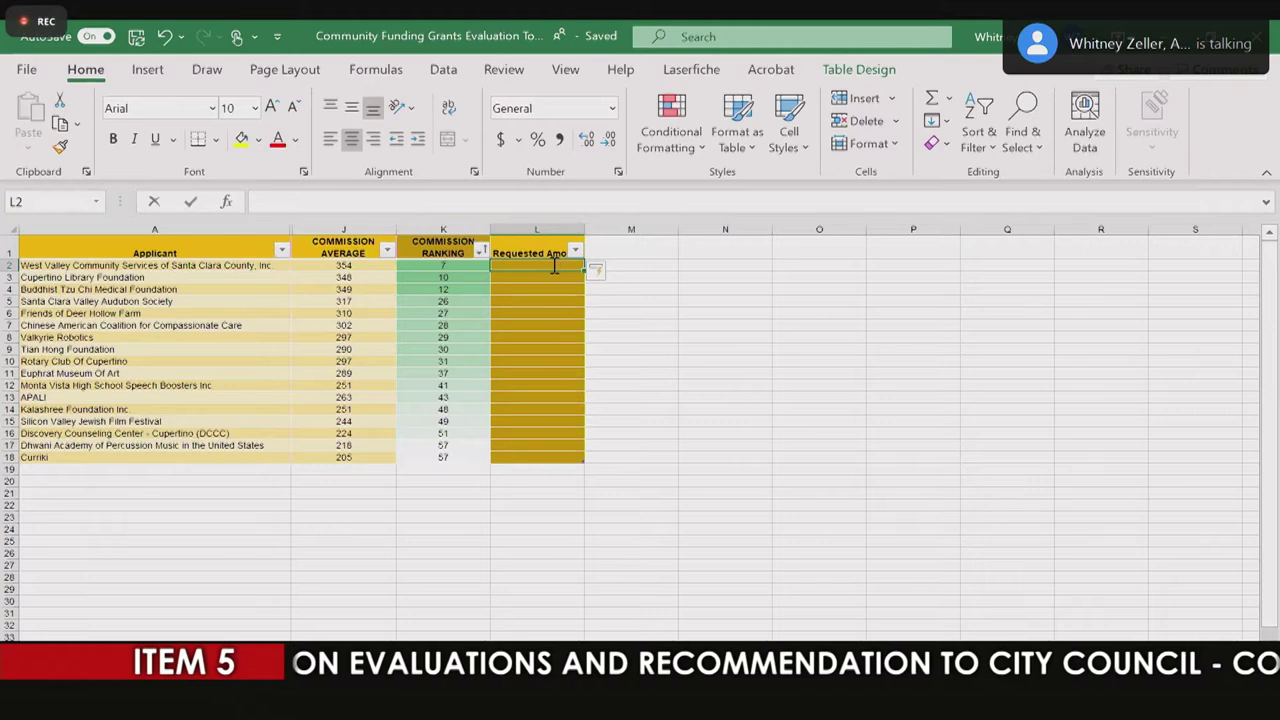
type("10000")
key("Return")
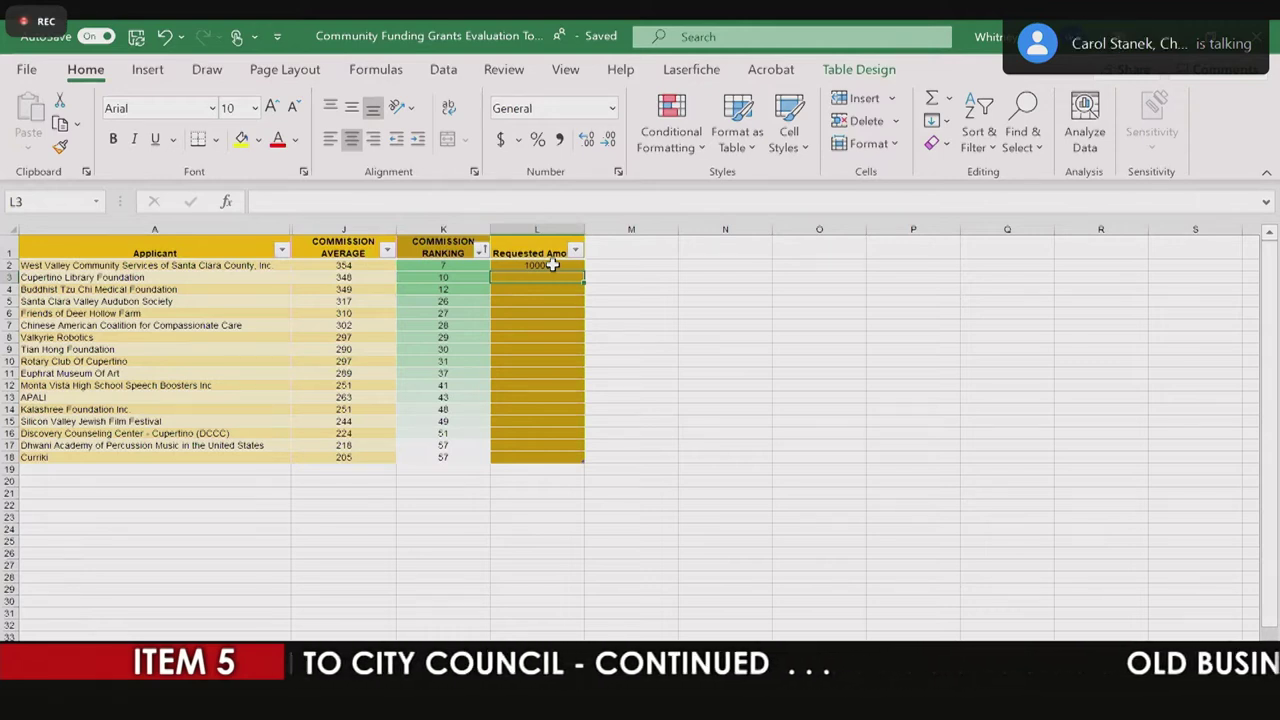
type("15000")
key("Return")
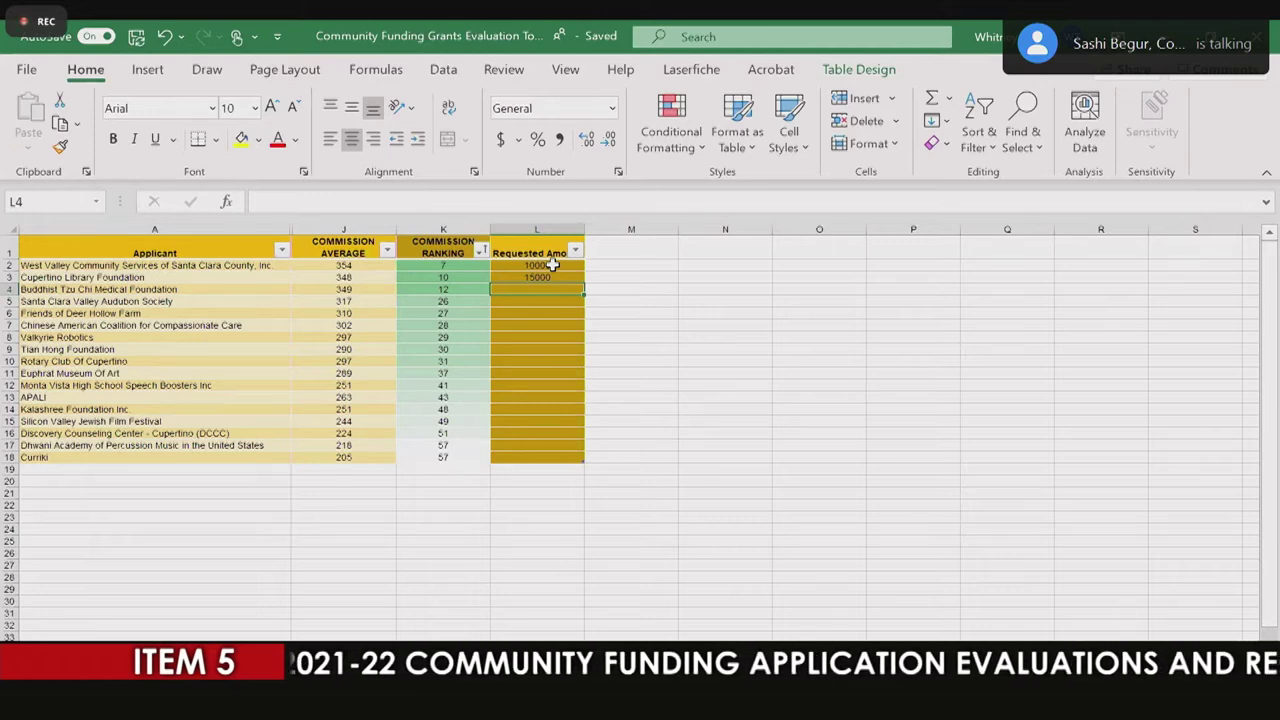
type("7400")
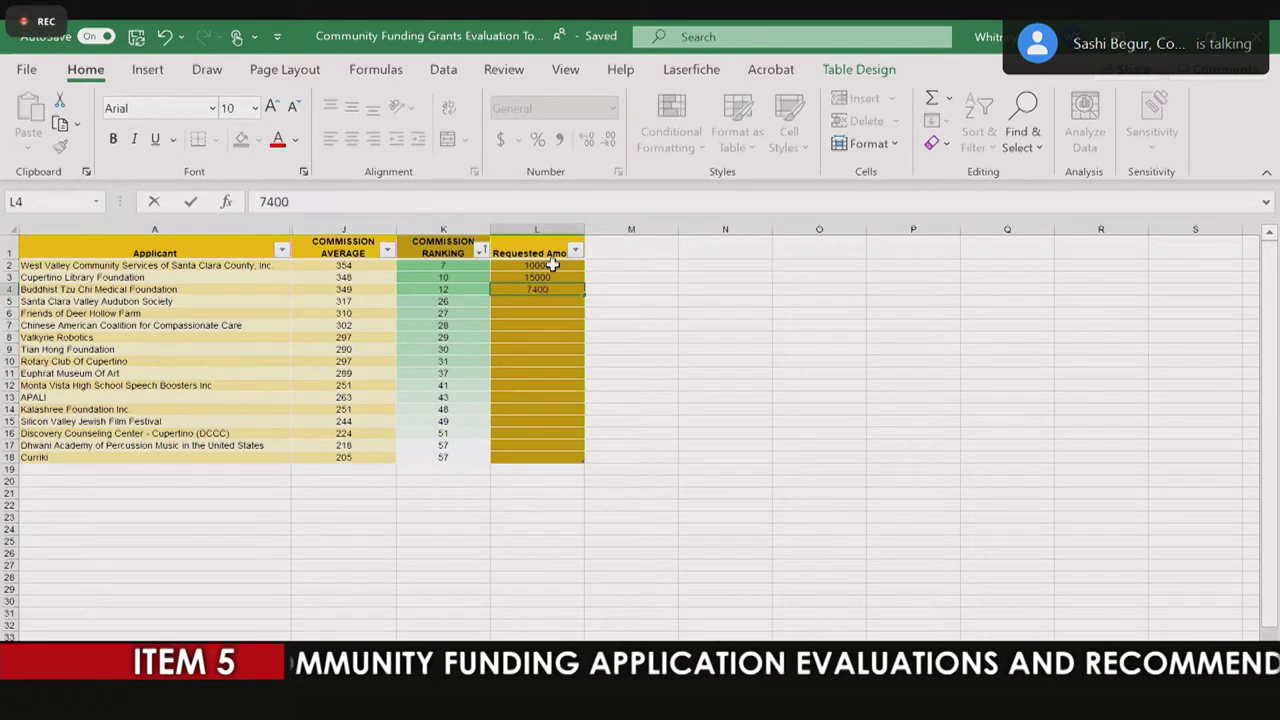
key("Return")
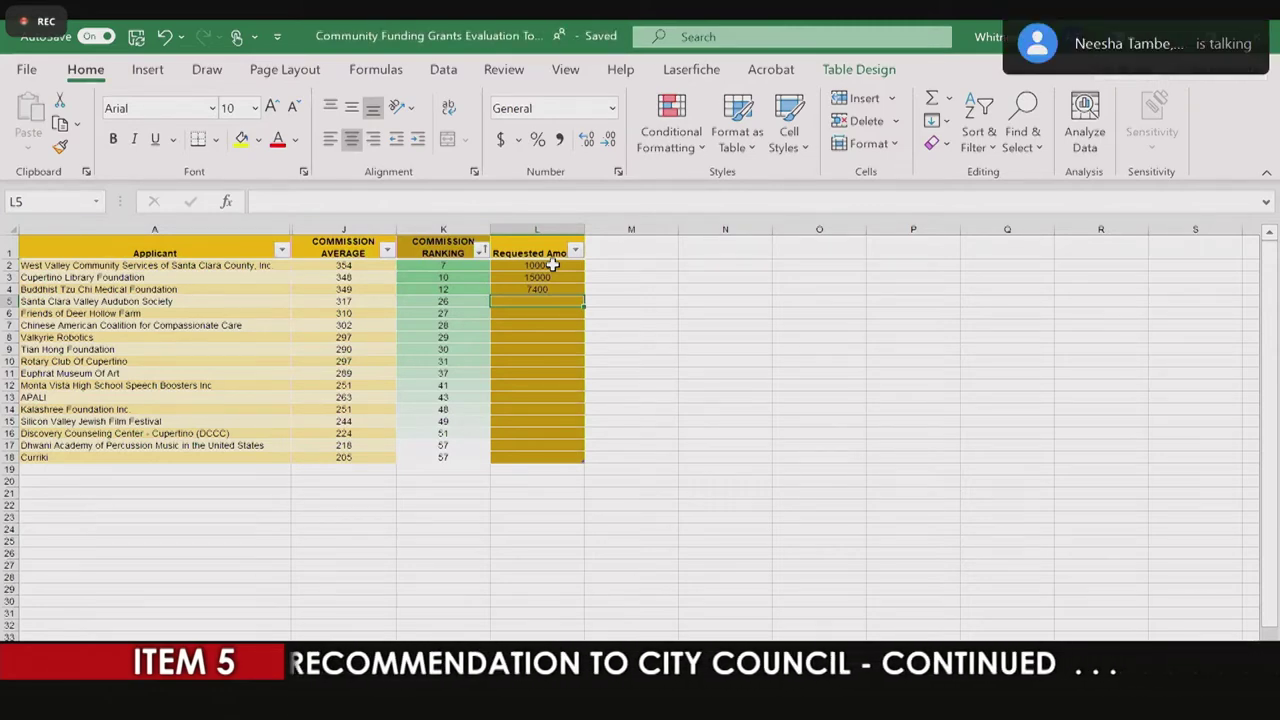
Step: Enter requested amounts of 8500 for Santa Clara Valley Audubon Society, 7000 for Friends of Deer Hollow Farm and 12000 for Chinese American Coalition
type("8500")
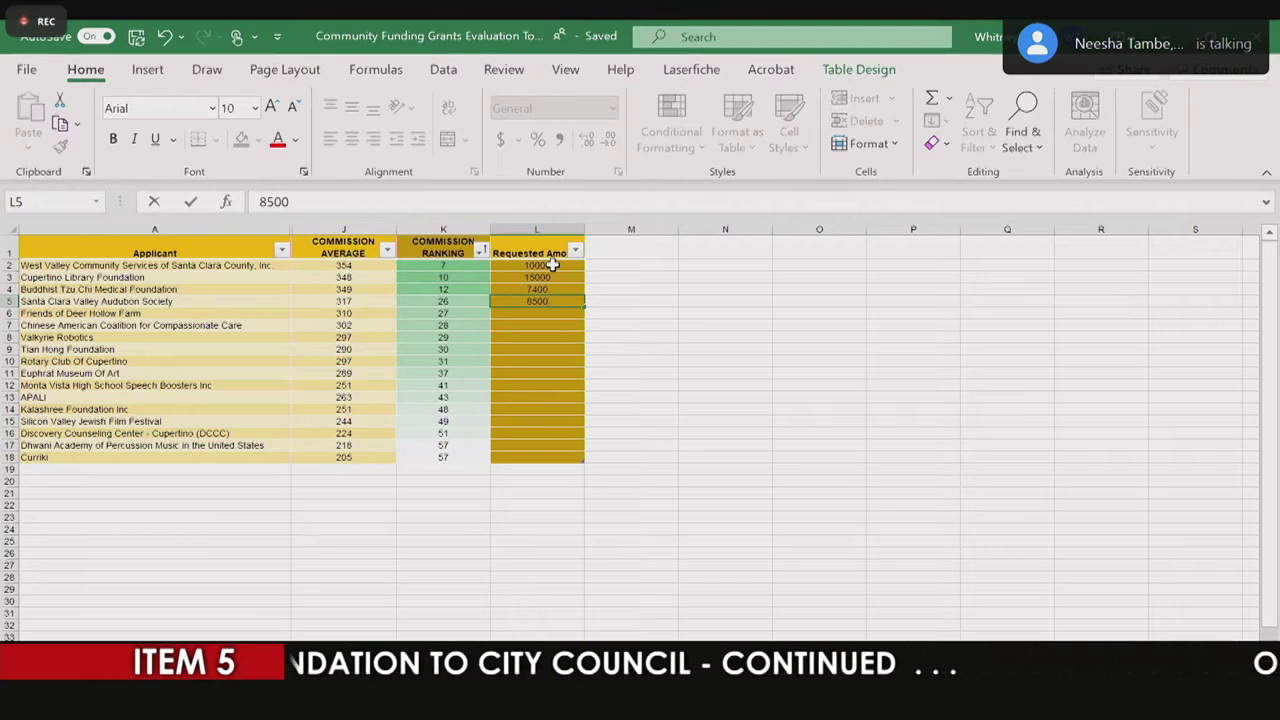
key("Return")
type("7000")
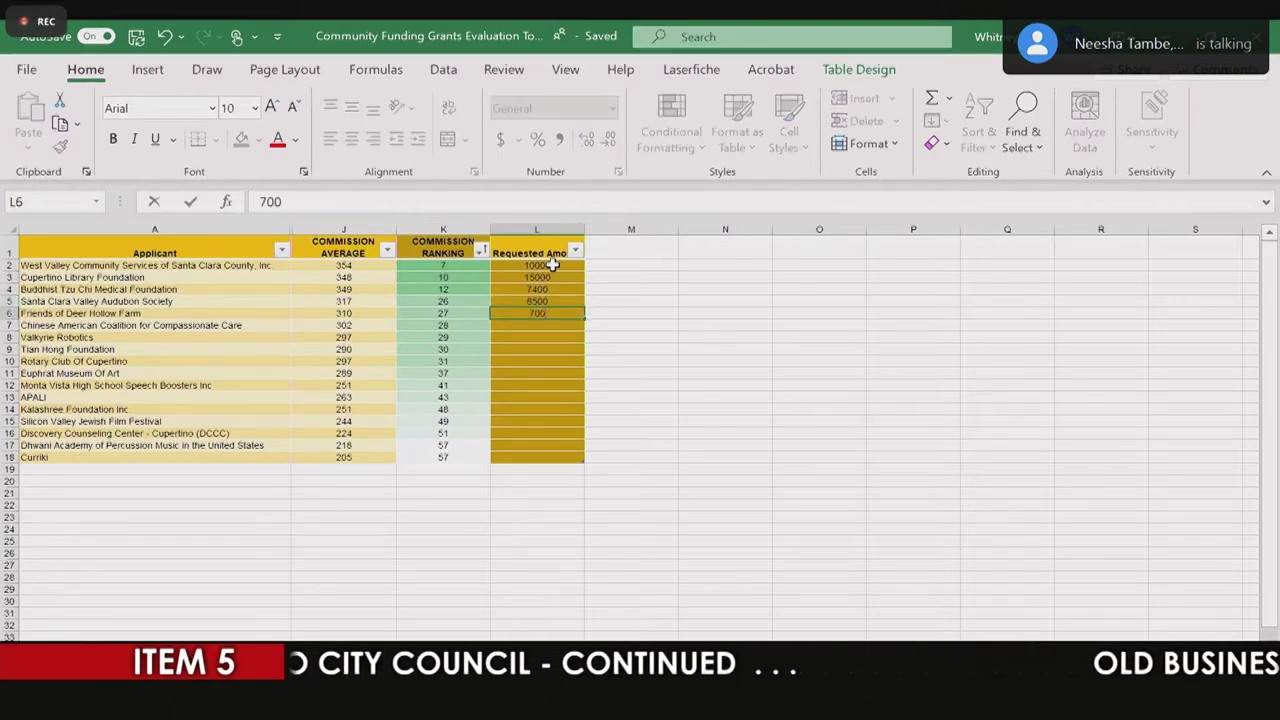
key("Return")
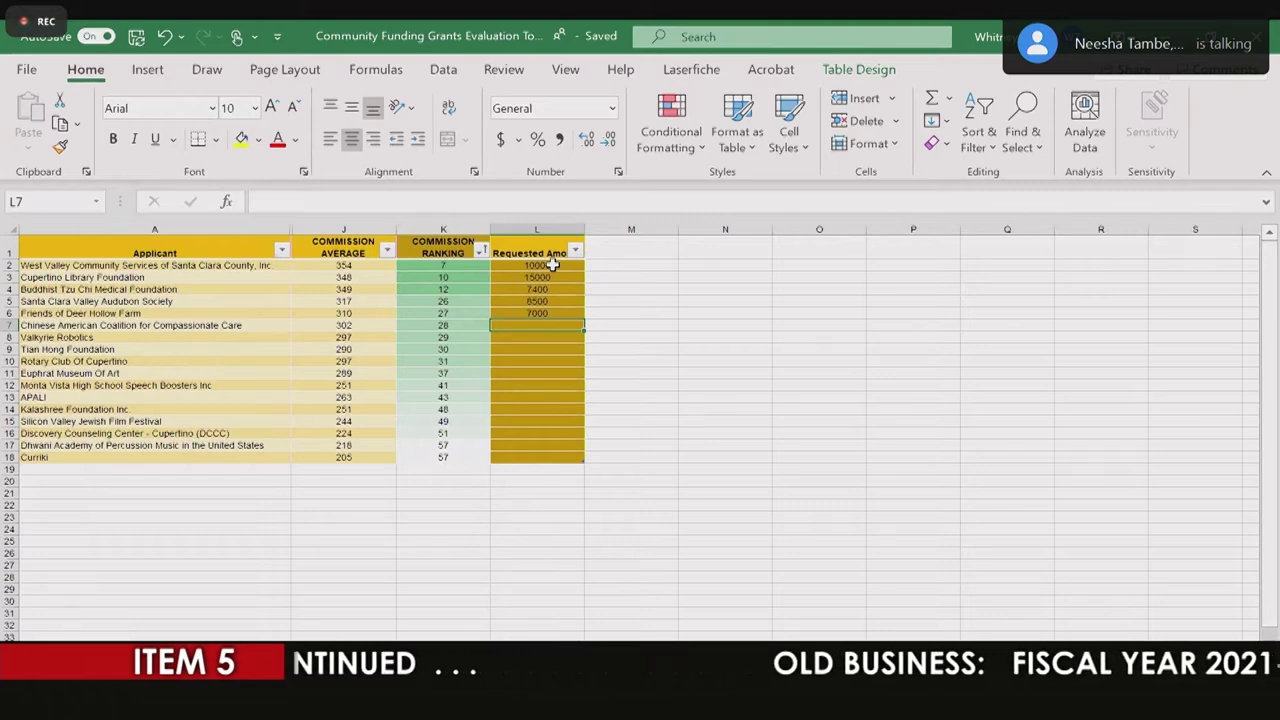
type("12000")
key("Return")
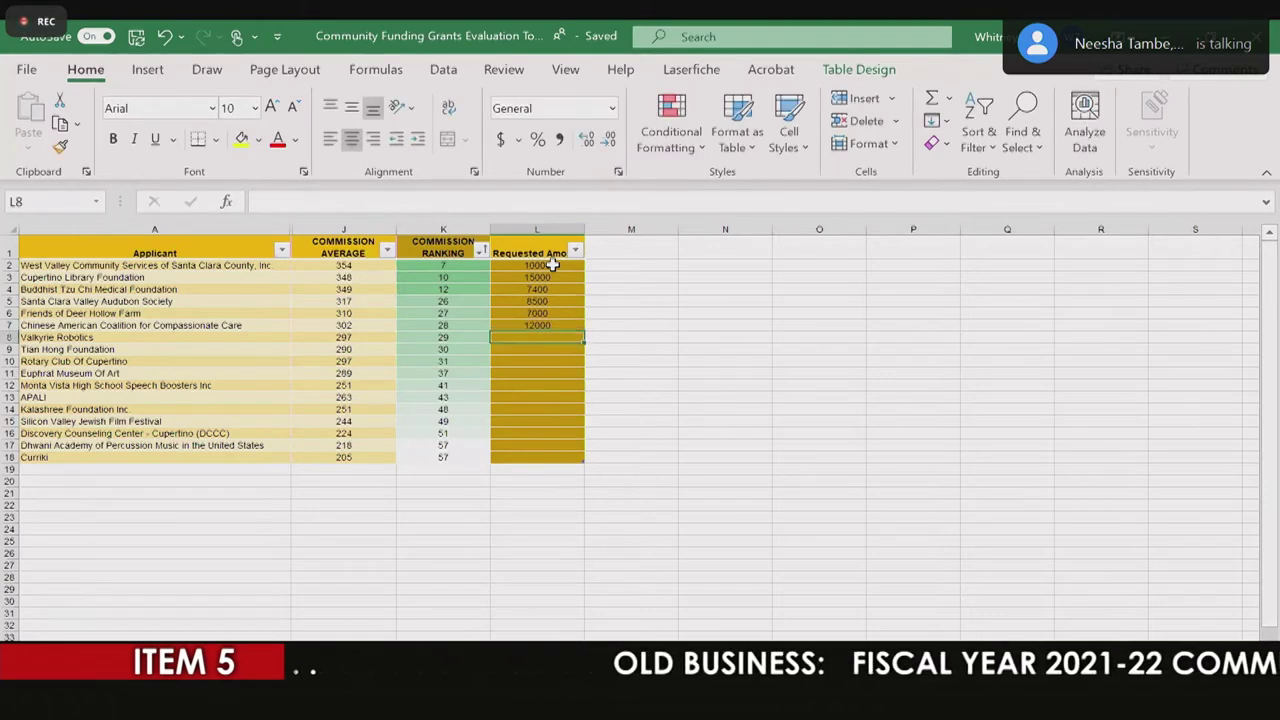
Step: Enter requested amounts of 3000 for Valkyrie Robotics, 3000 for Tian Hong Foundation and 12000 for Rotary Club Of Cupertino
type("3000")
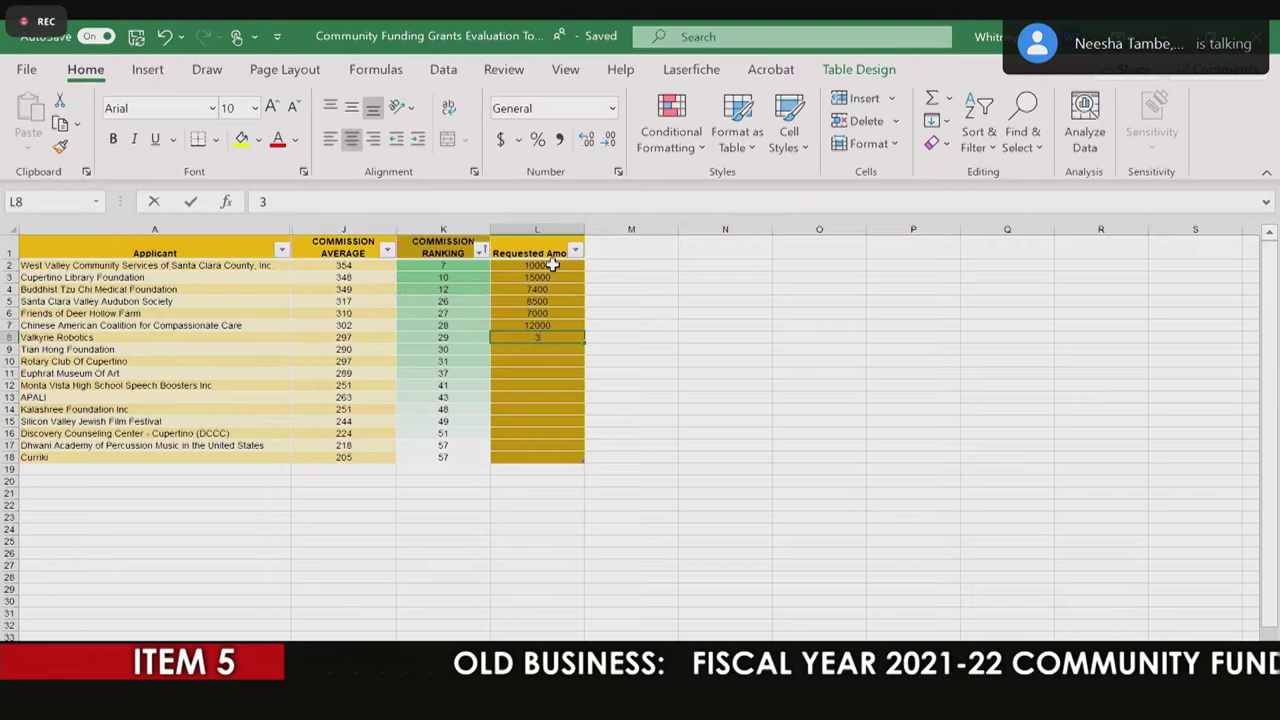
key("Return")
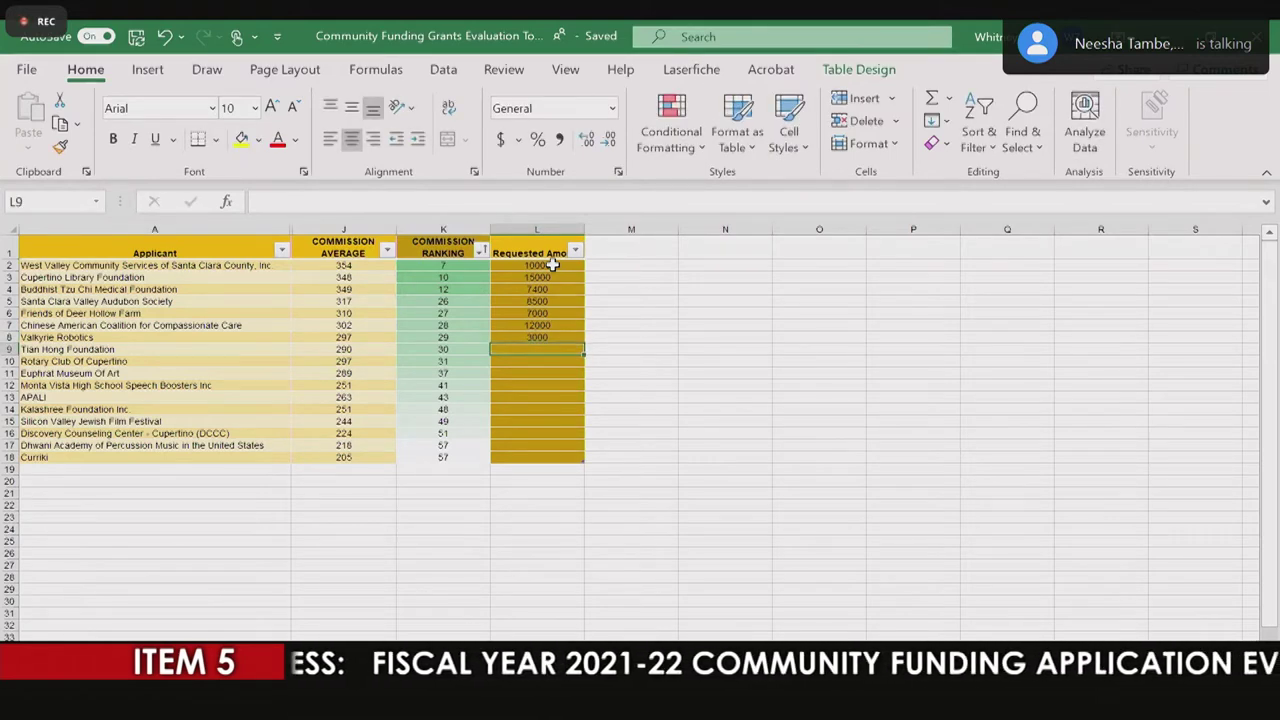
type("3000")
key("Return")
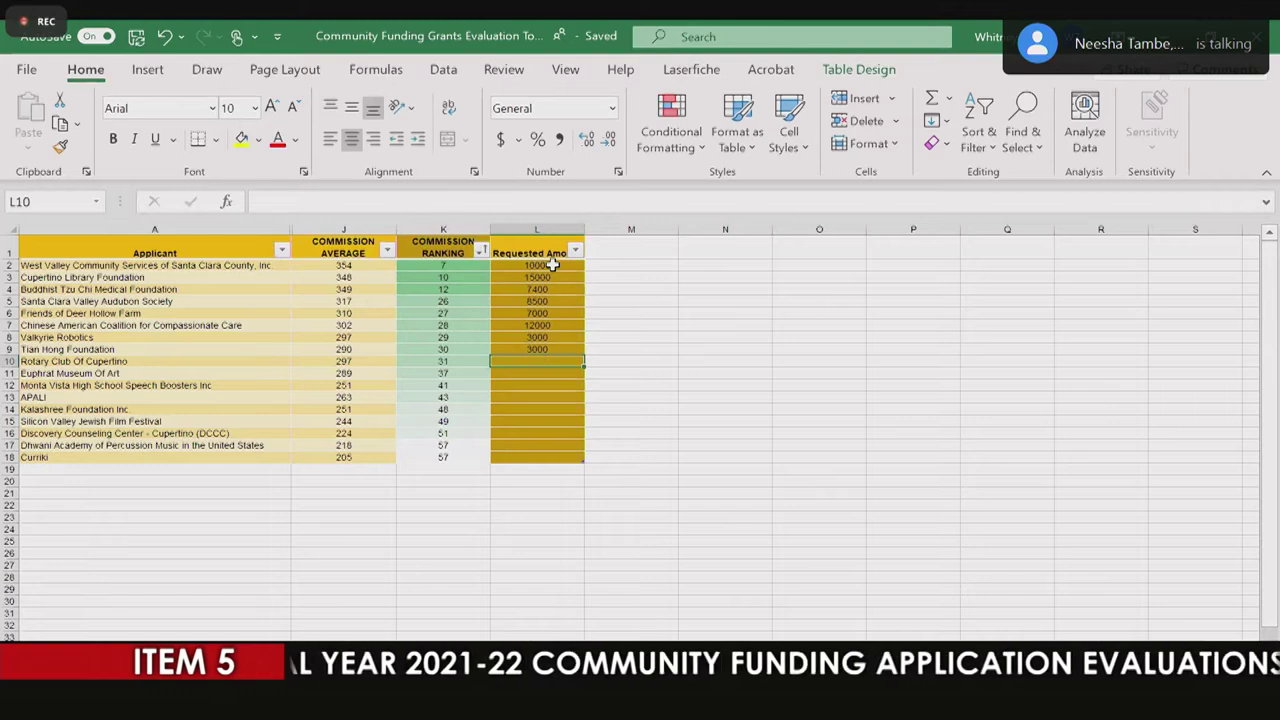
type("12000")
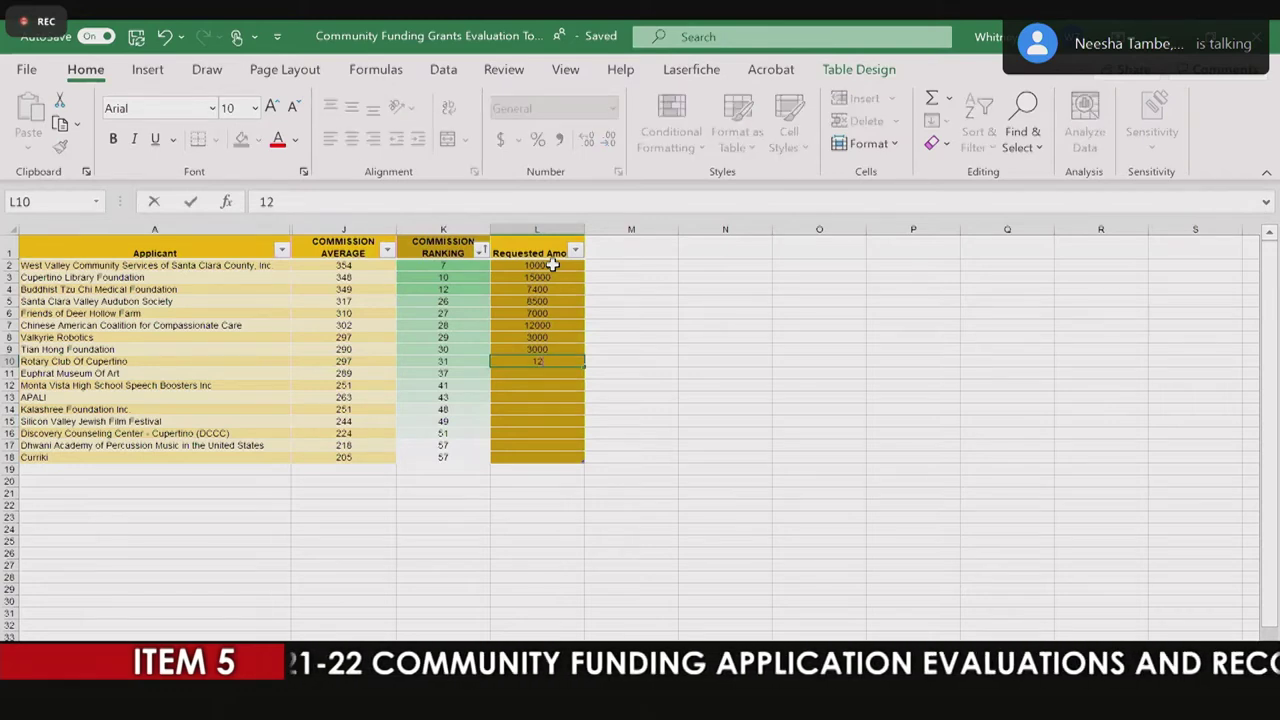
key("Return")
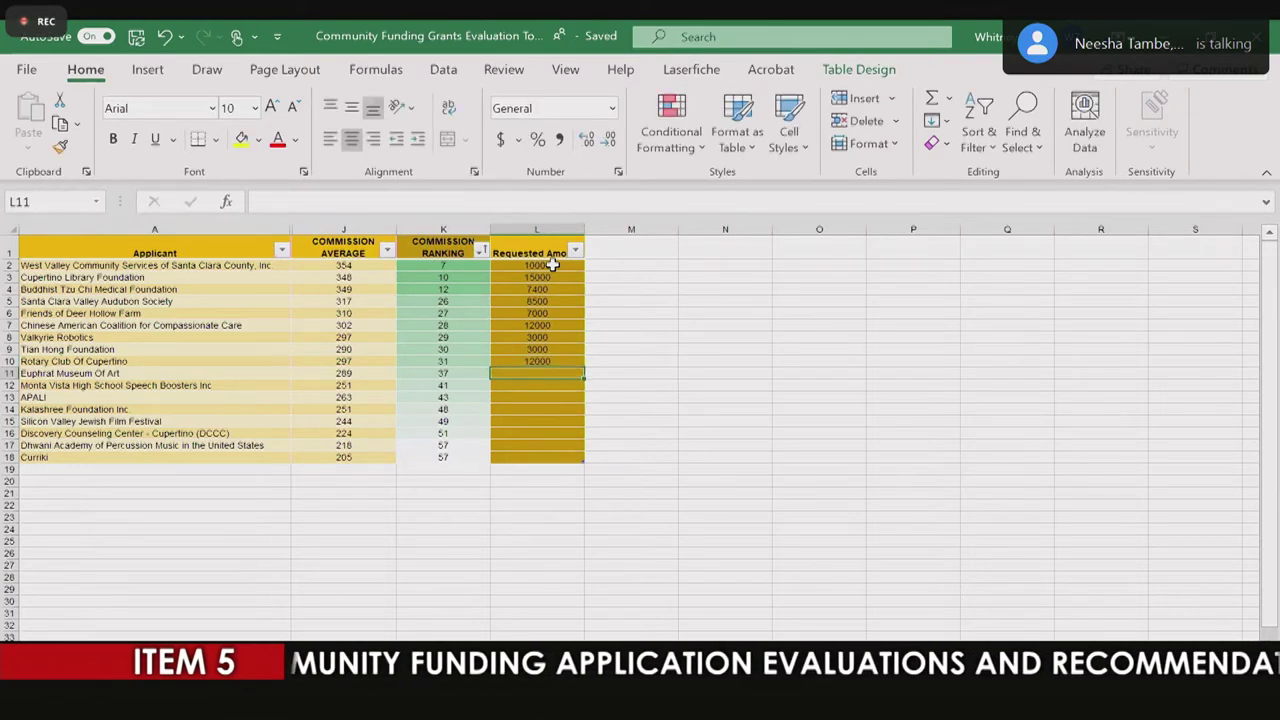
Step: Enter requested amounts of 15000 for Euphrat Museum Of Art and 13024 for Monta Vista High School Speech Boosters Inc
type("15000")
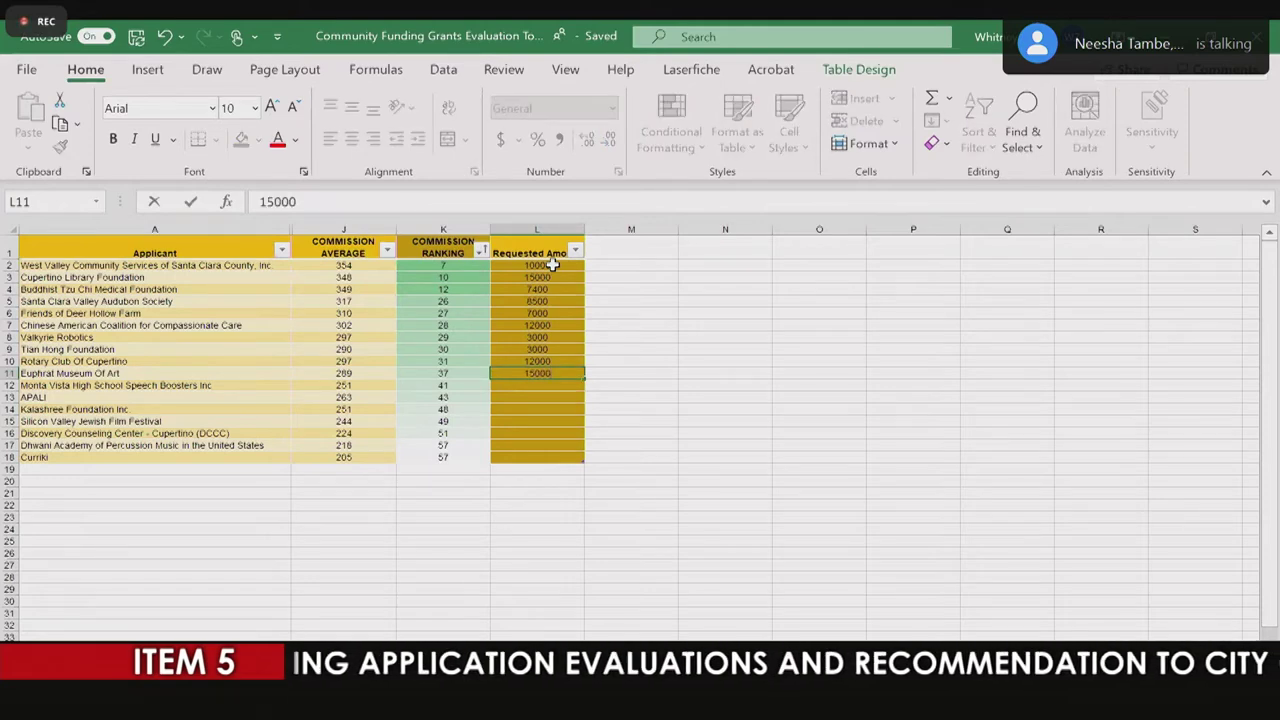
key("Return")
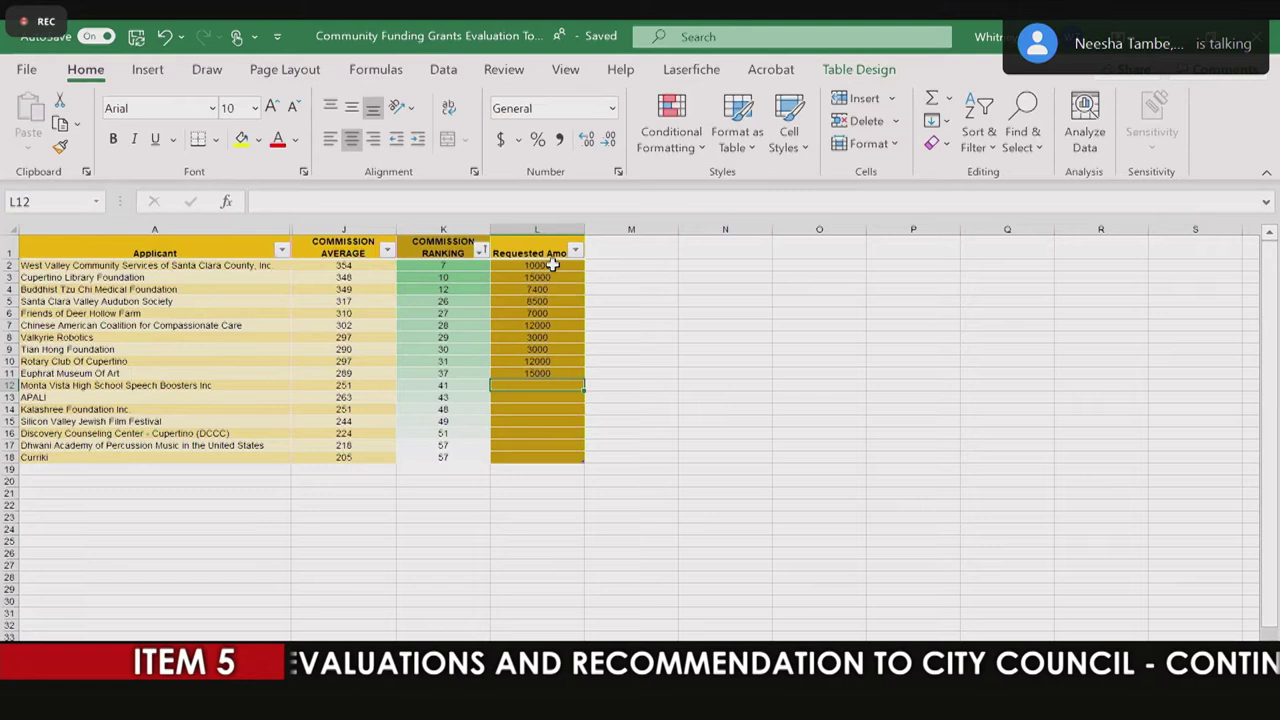
type("13")
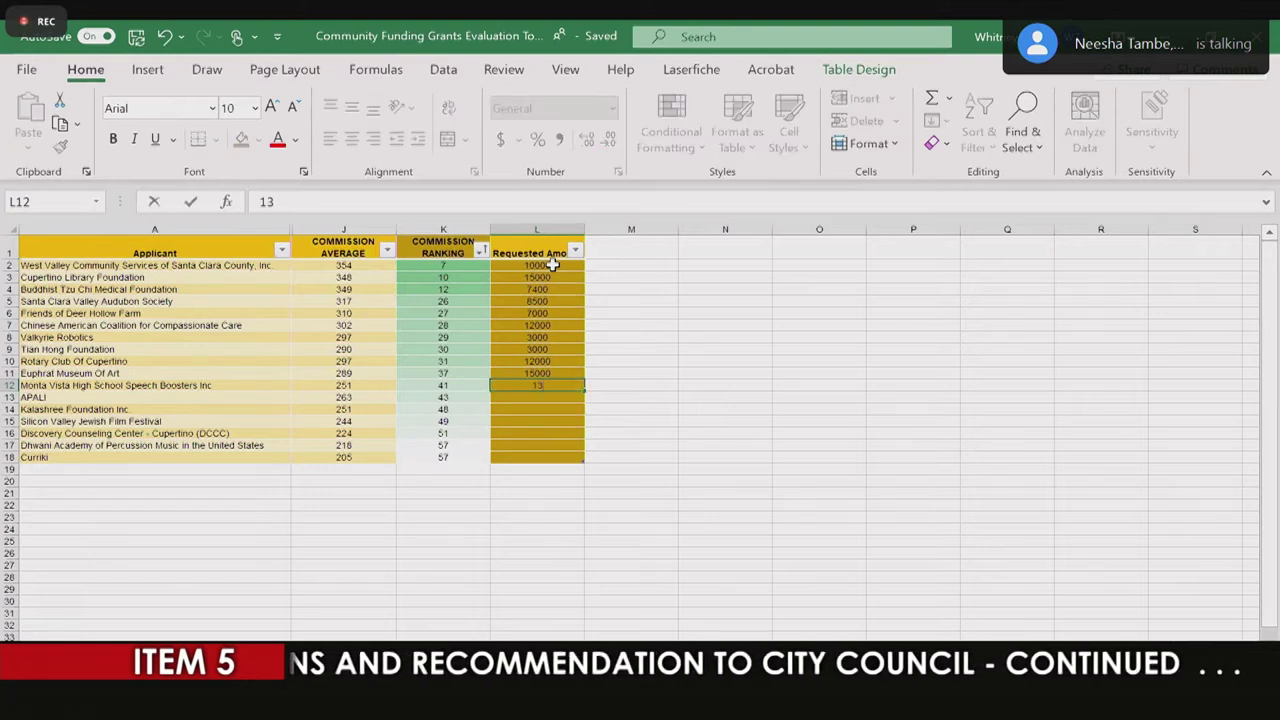
type("0")
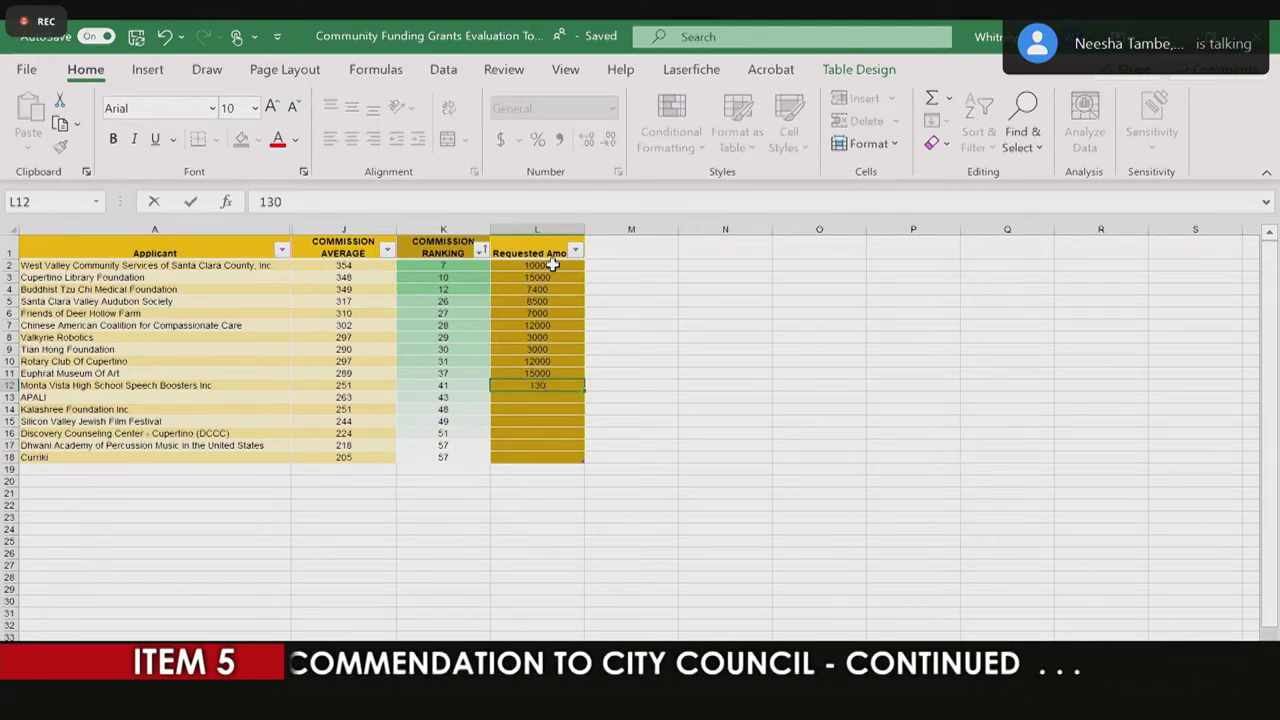
type("24")
key("Return")
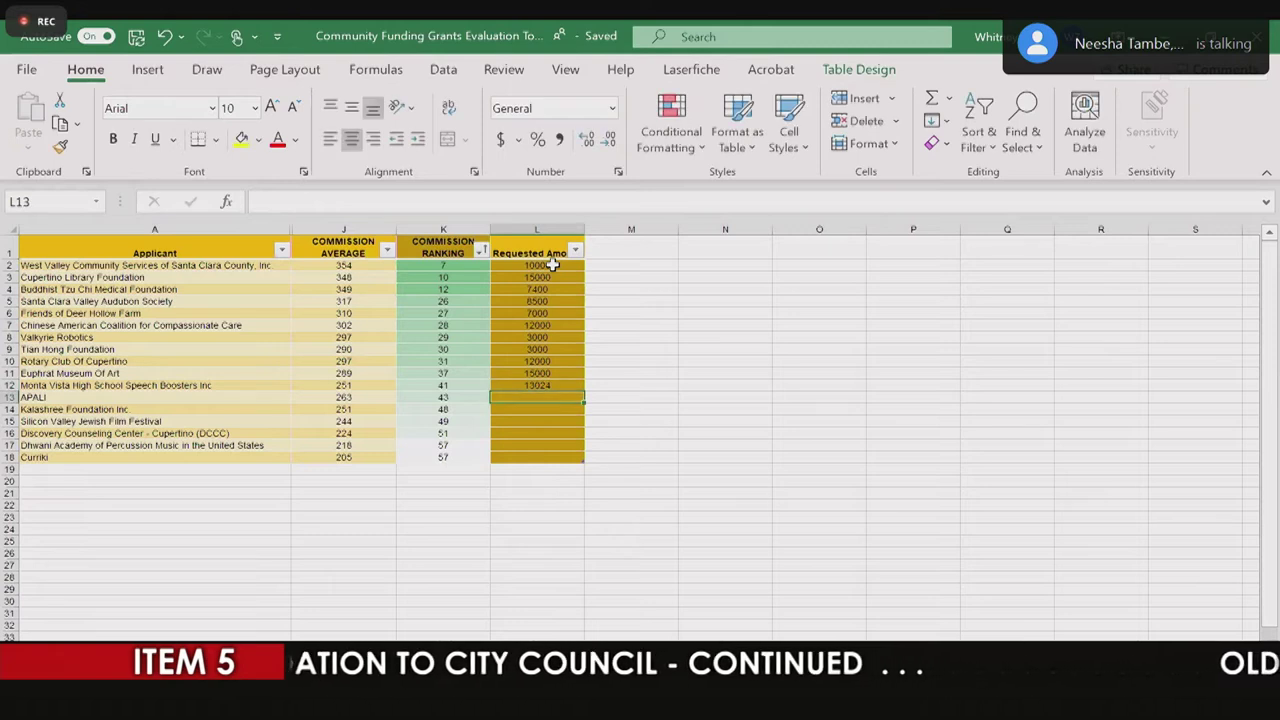
Step: Enter requested amounts of 20000 for APALI, 9999 for Kalashree Foundation and 10000 for Silicon Valley Jewish Film Festival
type("20000")
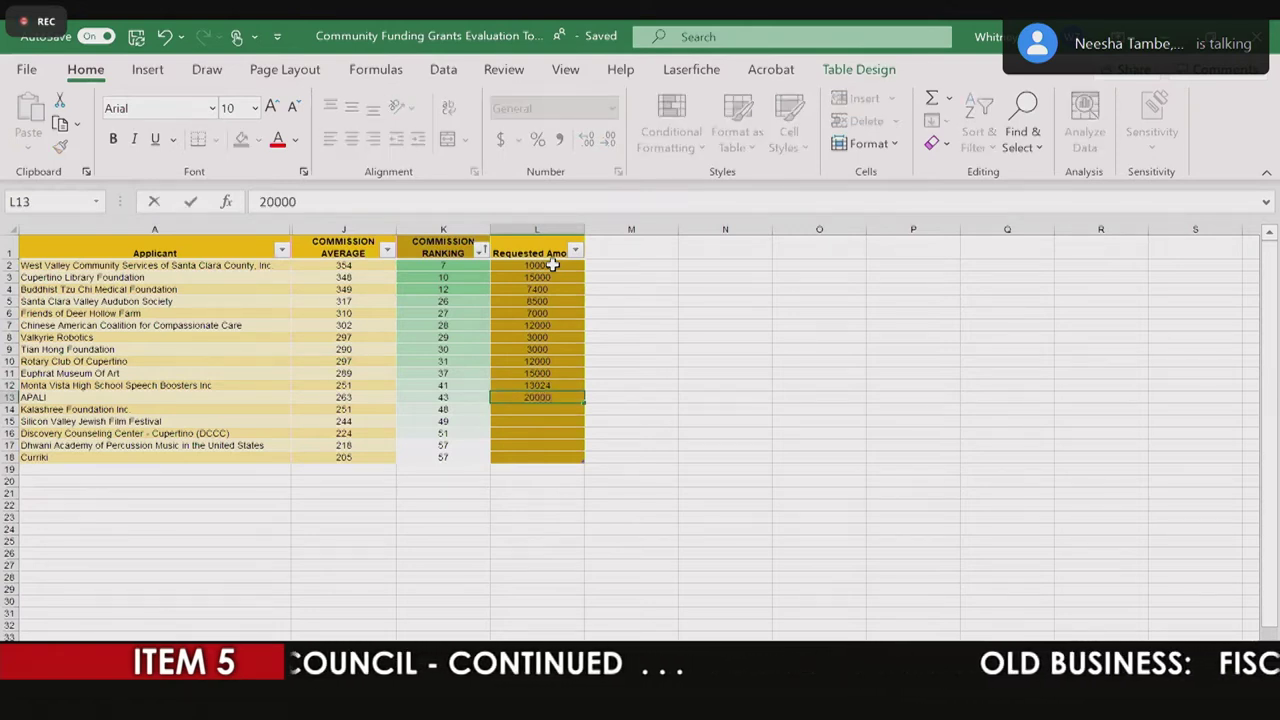
key("Return")
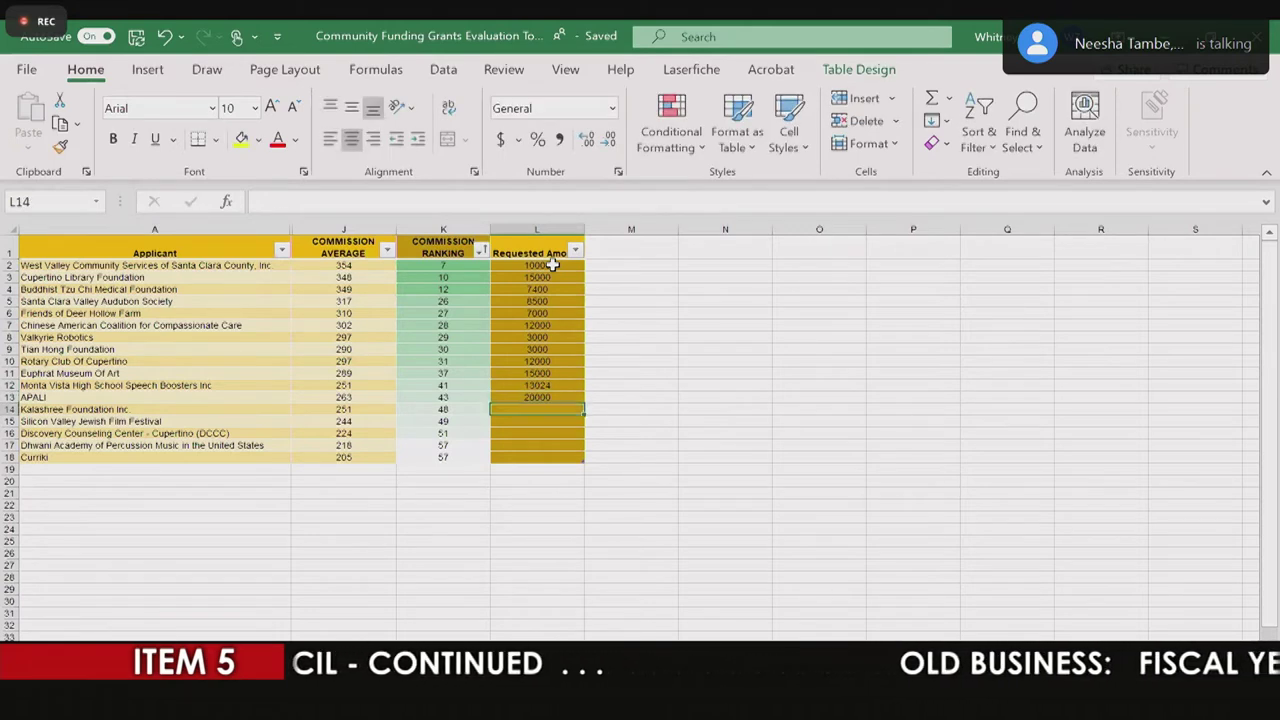
type("9")
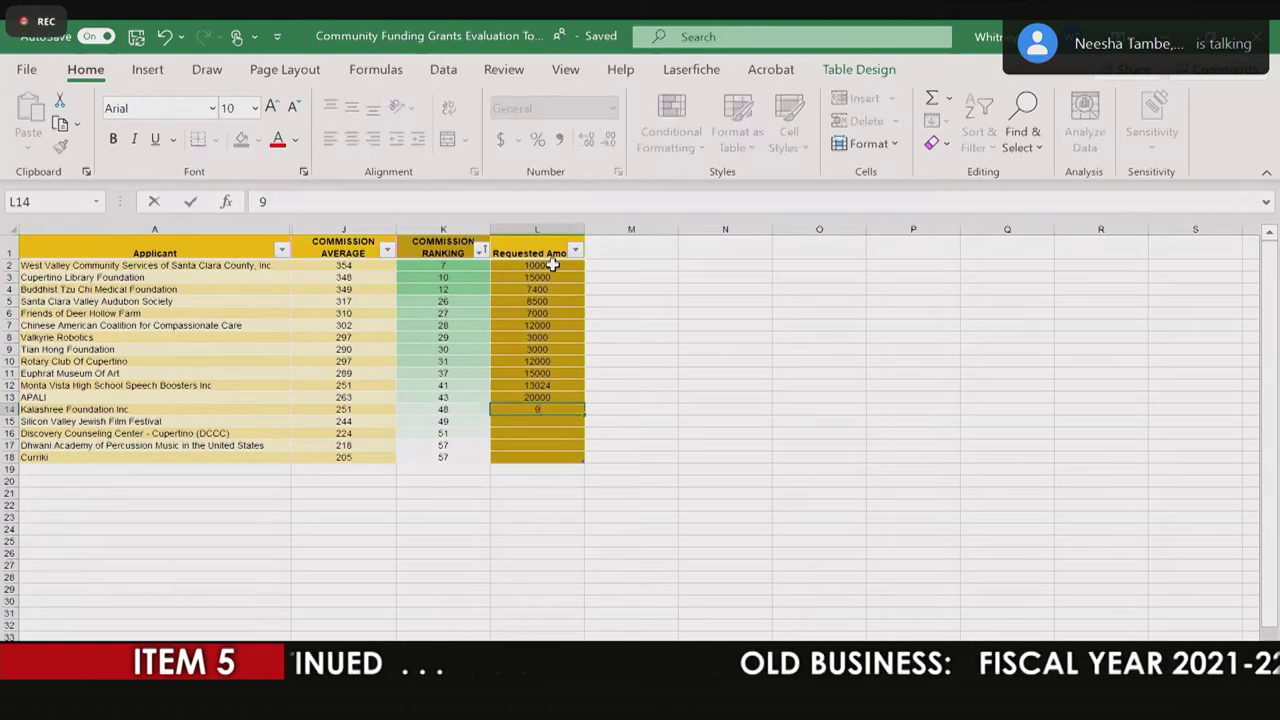
type("999")
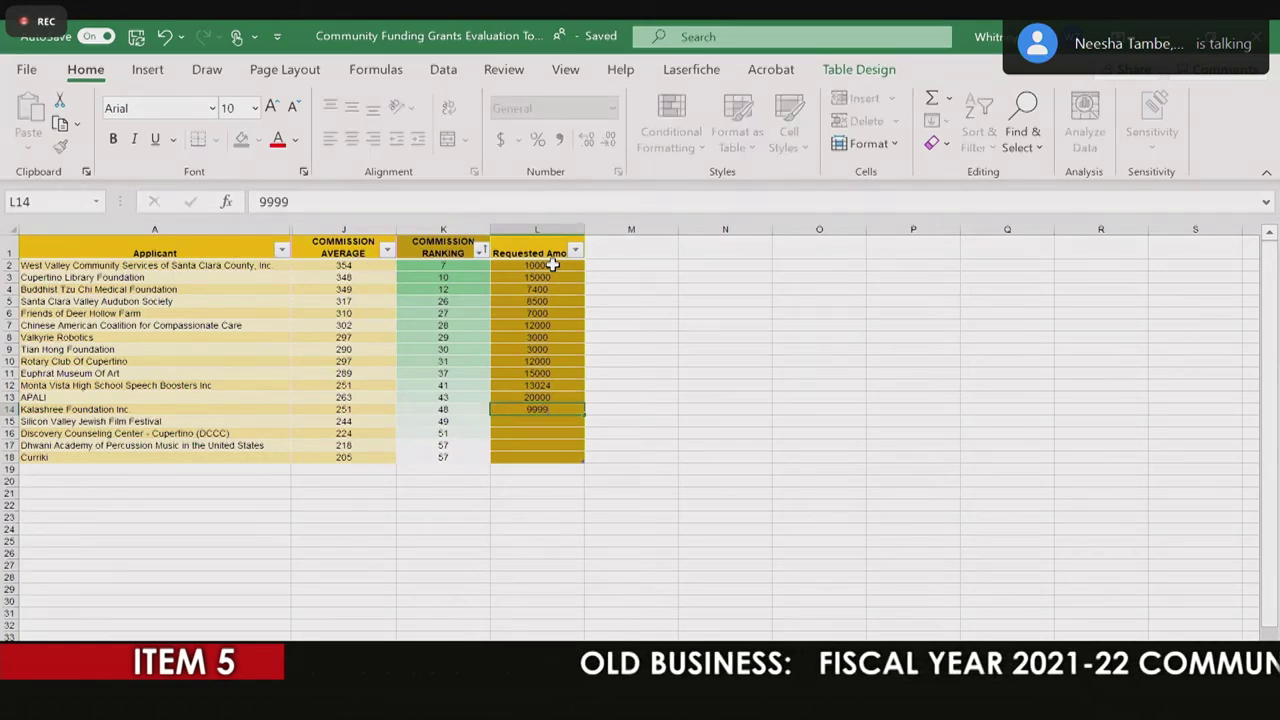
key("Return")
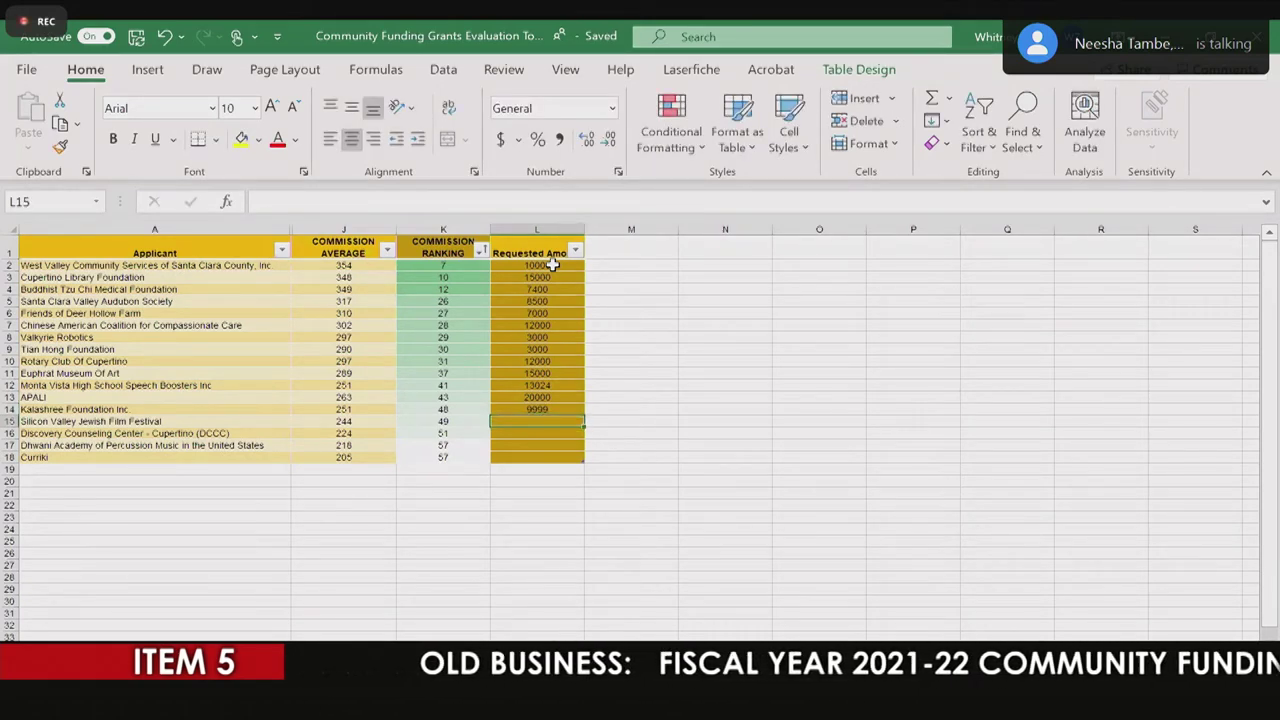
type("10000")
key("Return")
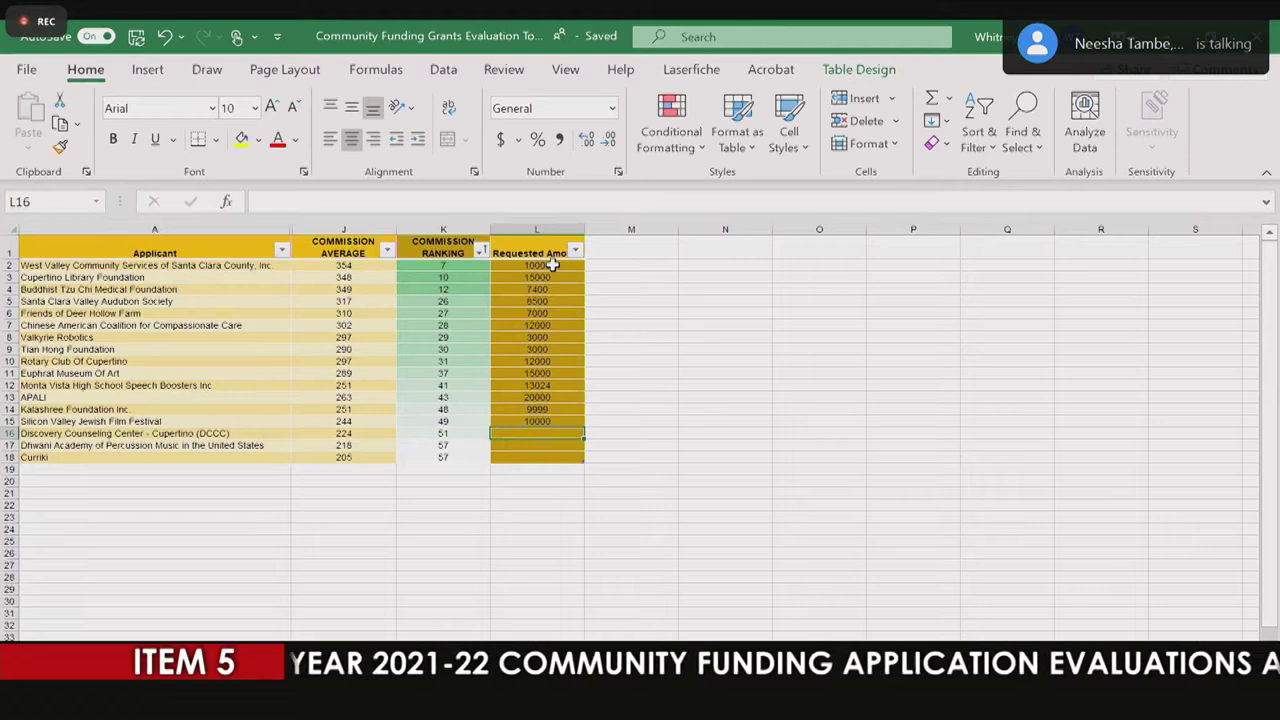
Step: Enter requested amounts of 7200 for Discovery Counseling Center, 9100 for Dhwani Academy of Percussion Music and 20000 for Curriki
type("7272")
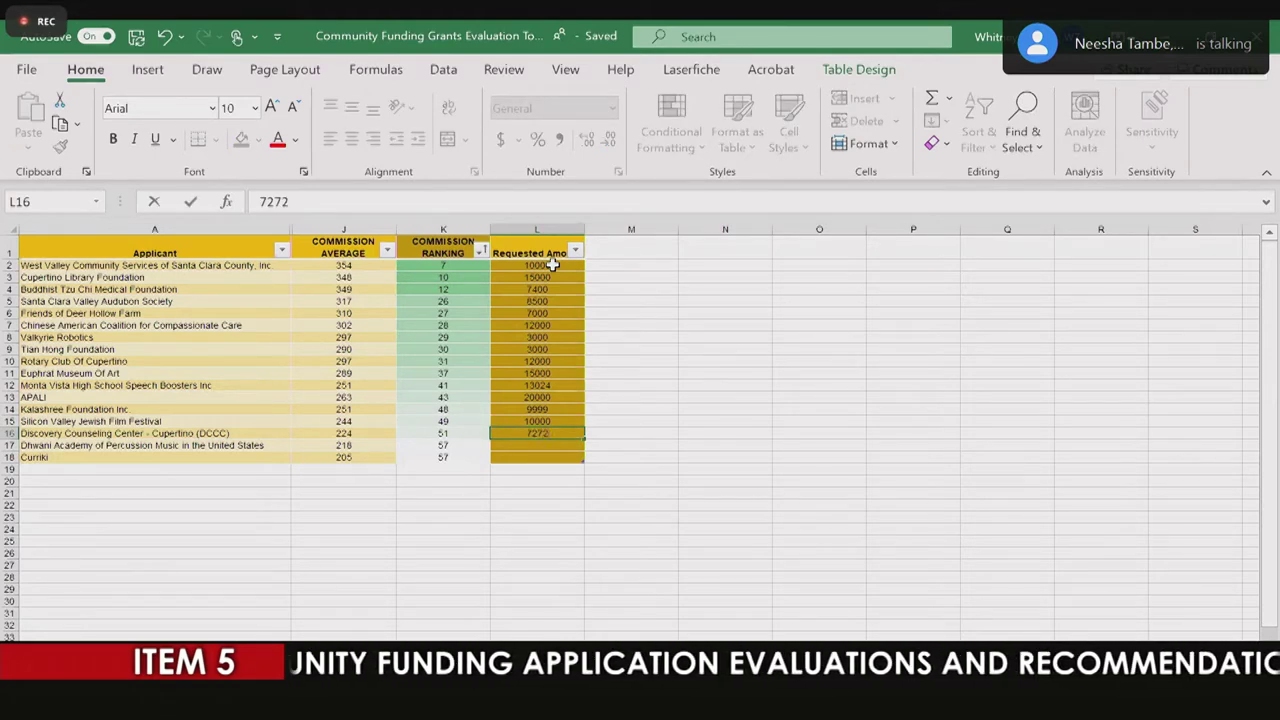
key("BackSpace")
key("BackSpace")
key("BackSpace")
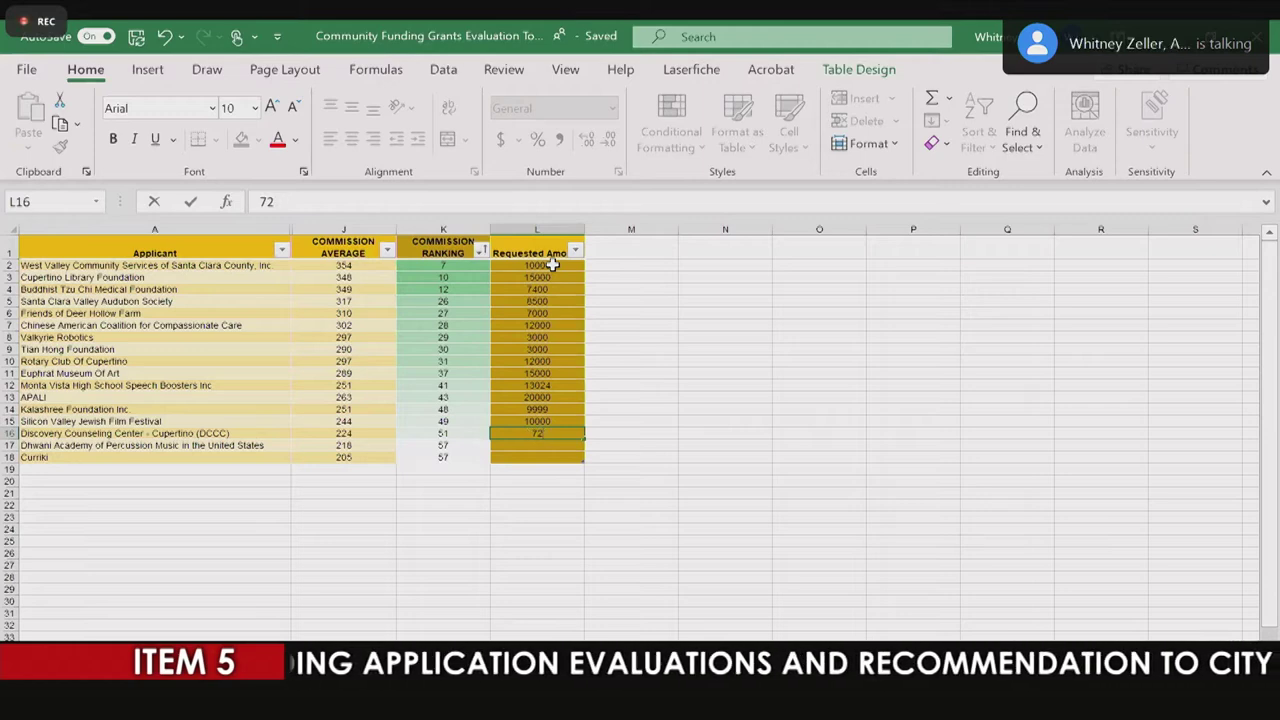
key("BackSpace")
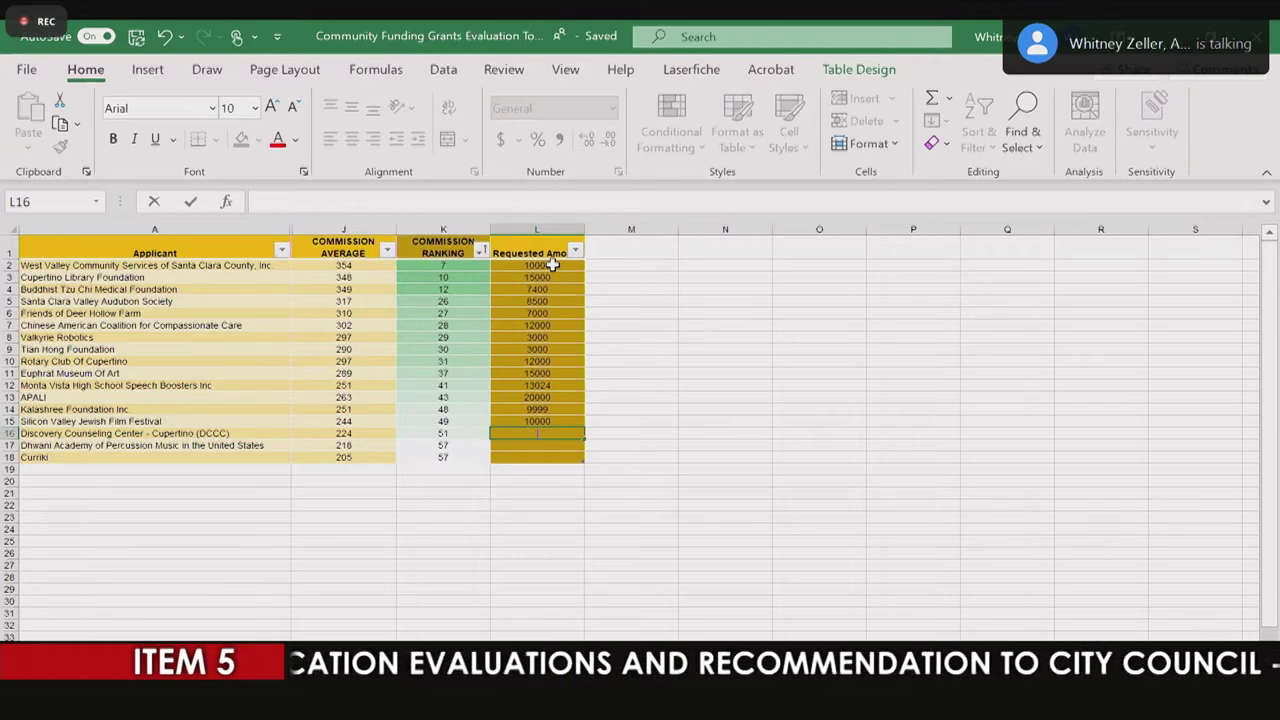
type("7200")
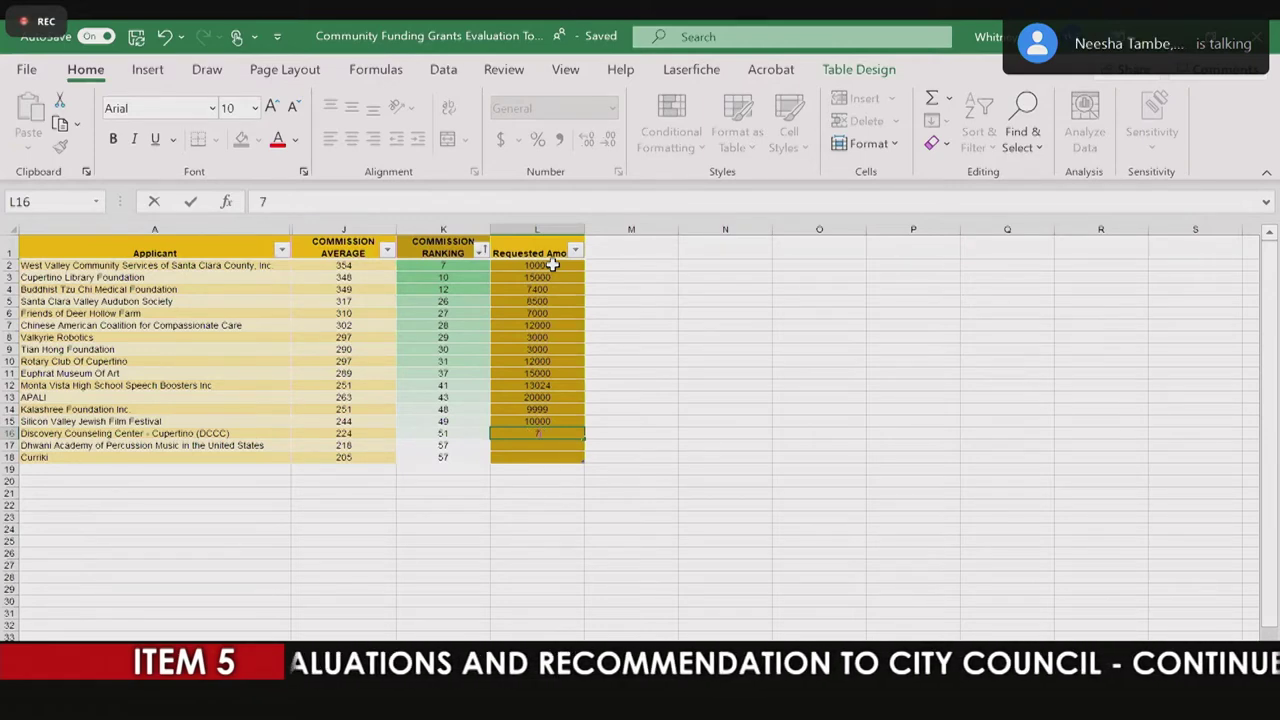
key("Return")
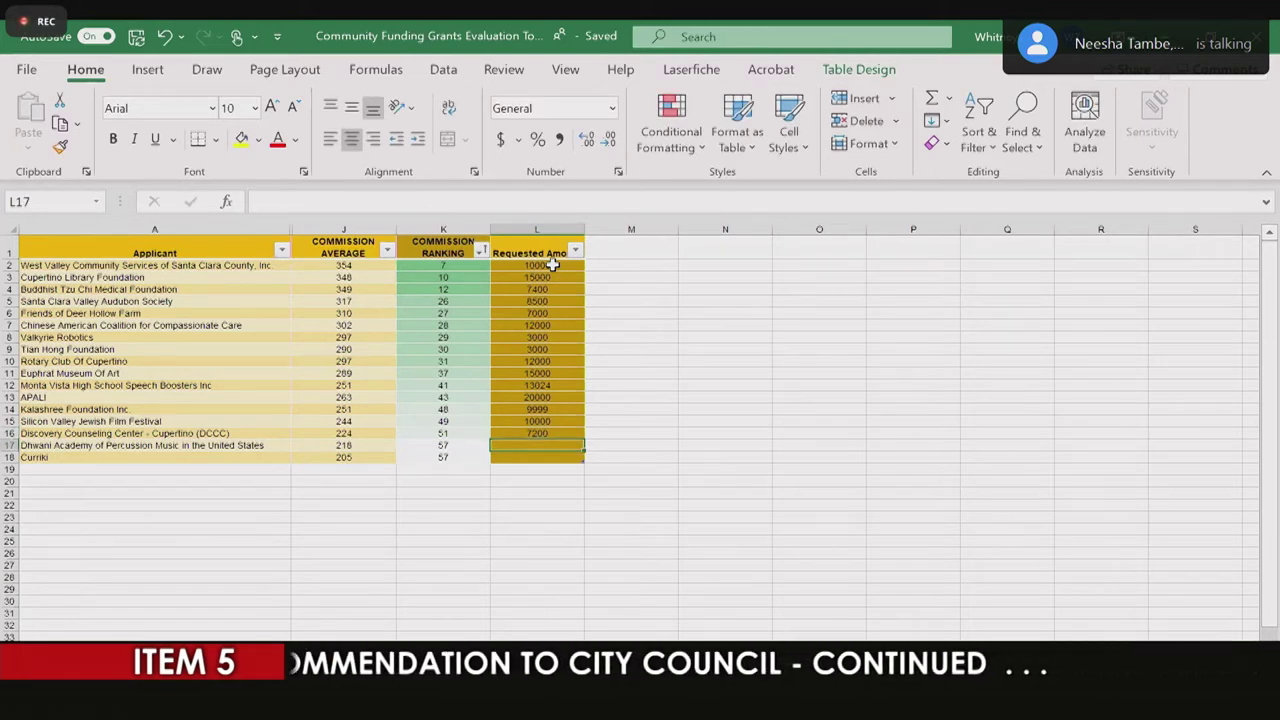
type("9100")
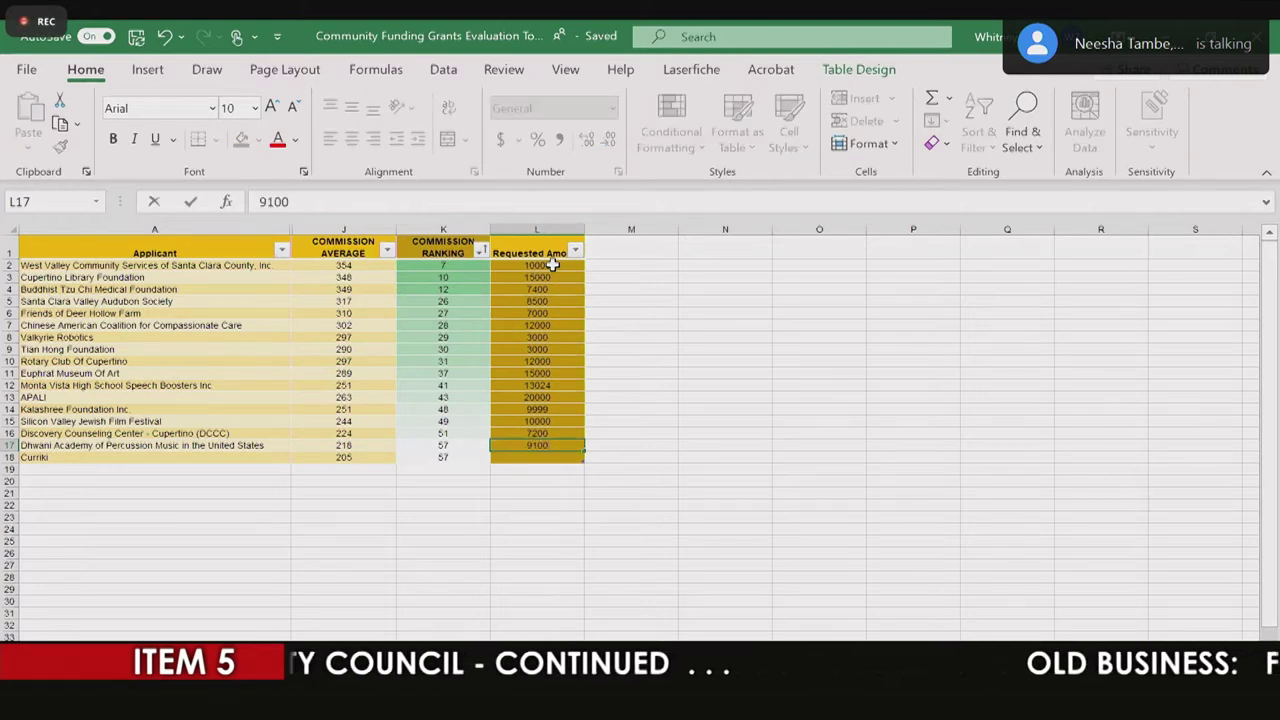
key("Return")
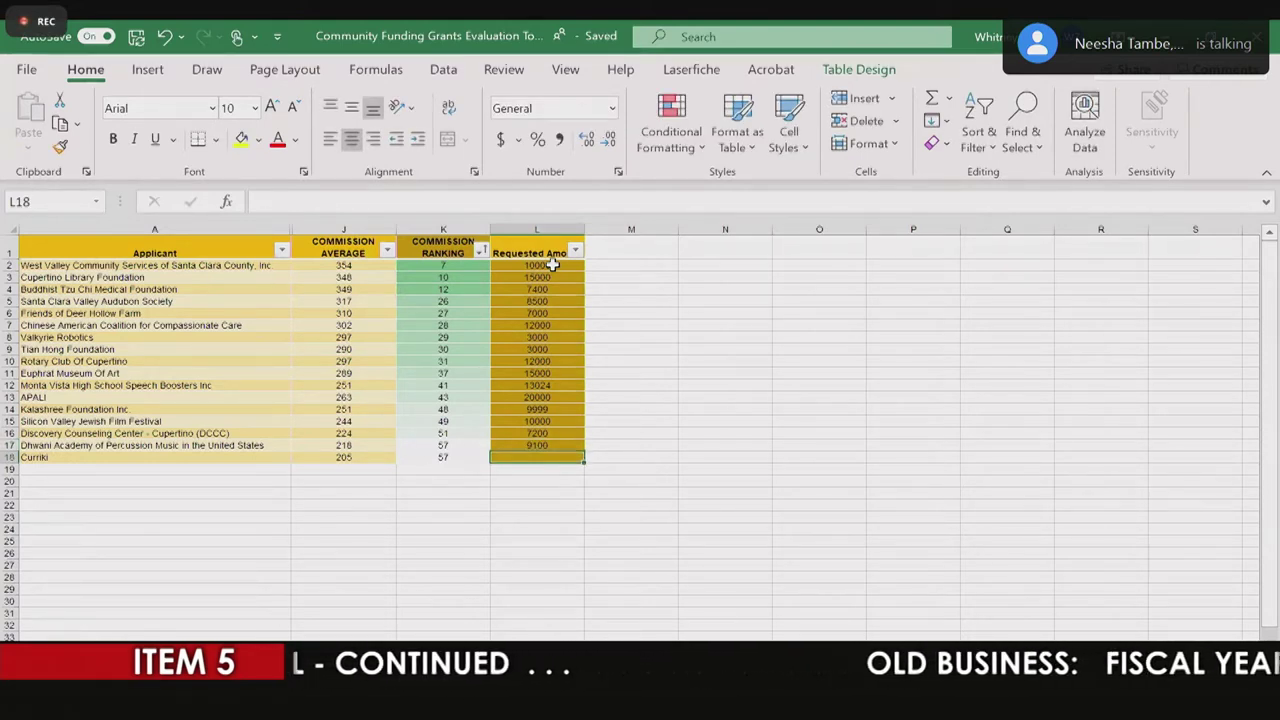
type("20000")
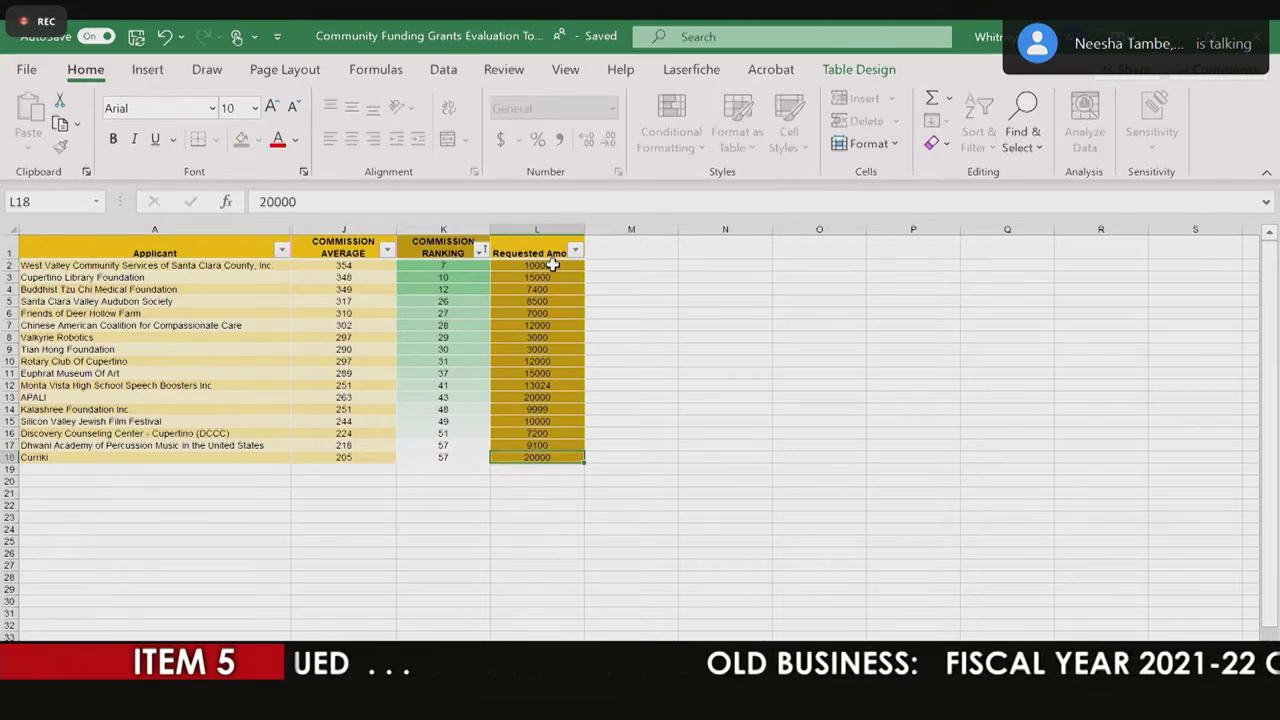
key("Return")
Step: Format the requested amounts in L2:L18 with the dollar Accounting number format
left_click_drag(552, 263, 509, 457)
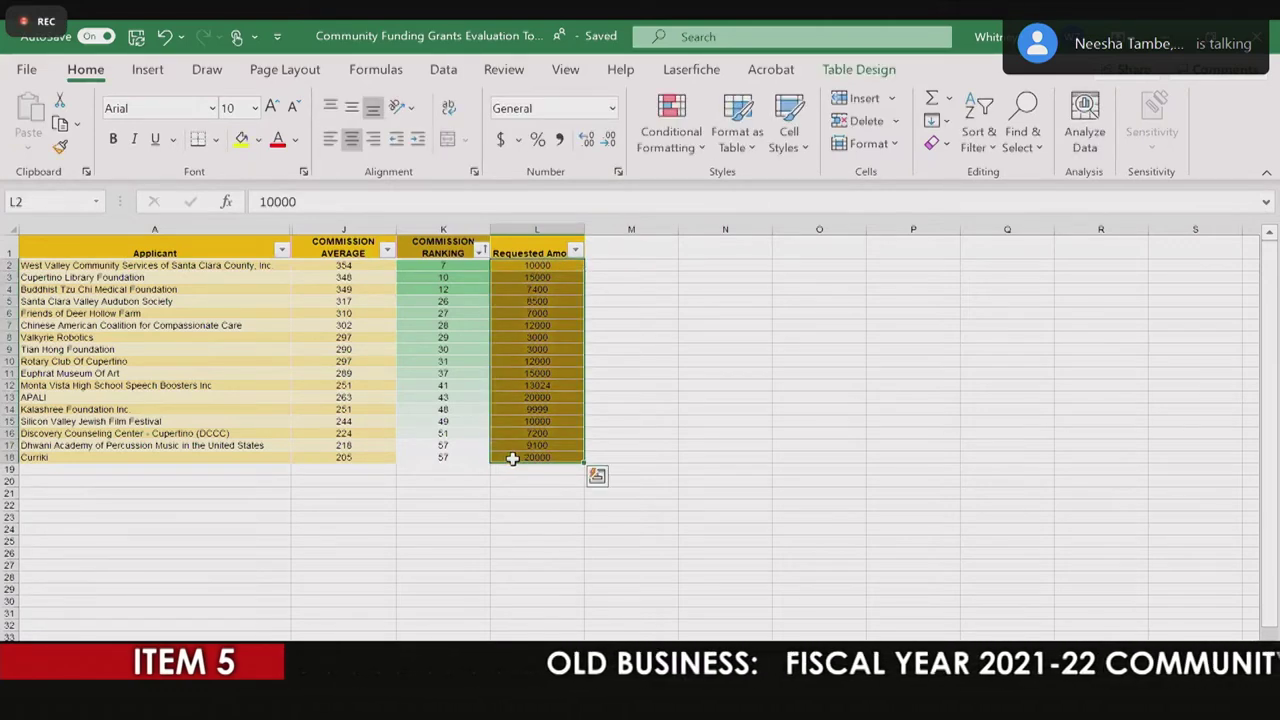
left_click(500, 139)
left_click(718, 395)
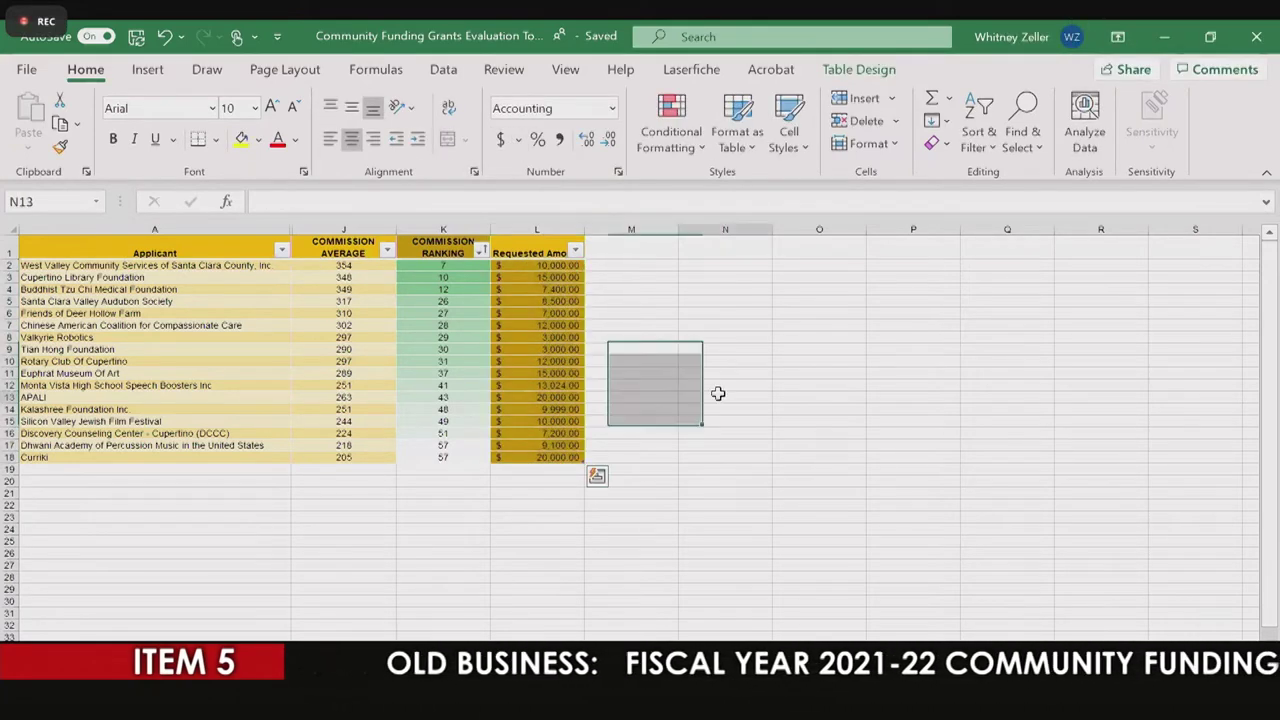
left_click(641, 538)
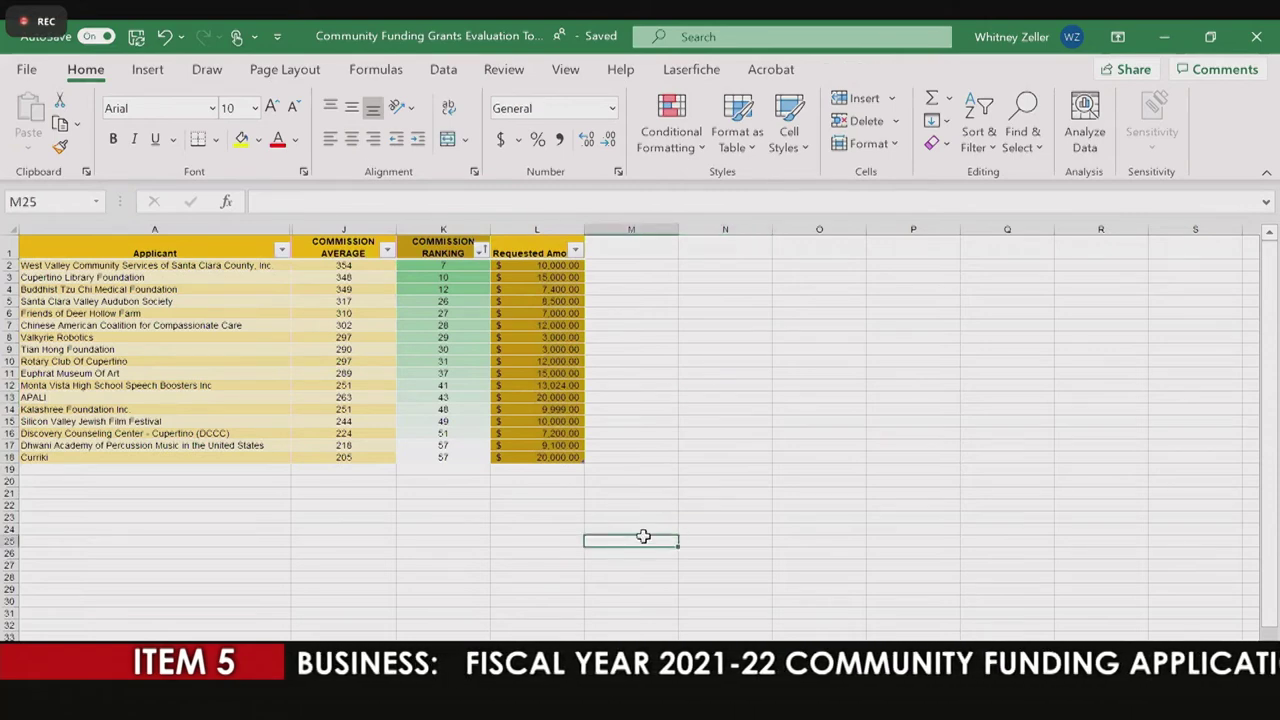
left_click(622, 269)
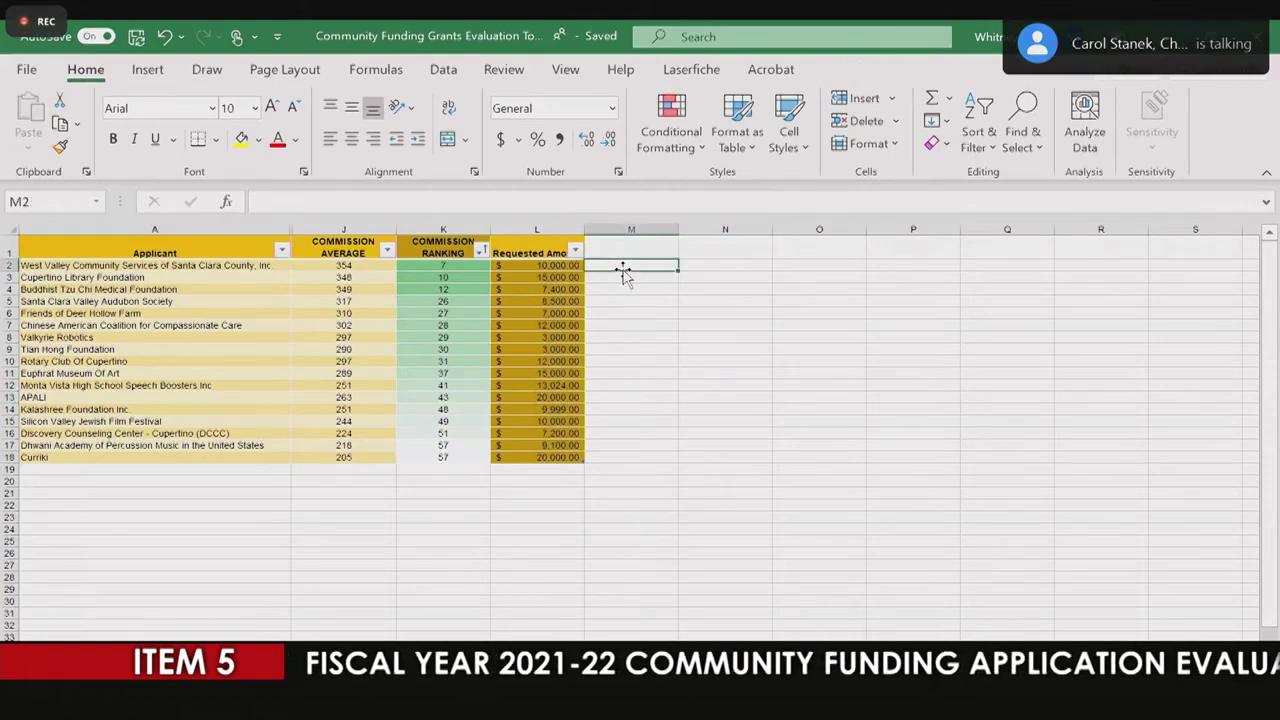
type("=")
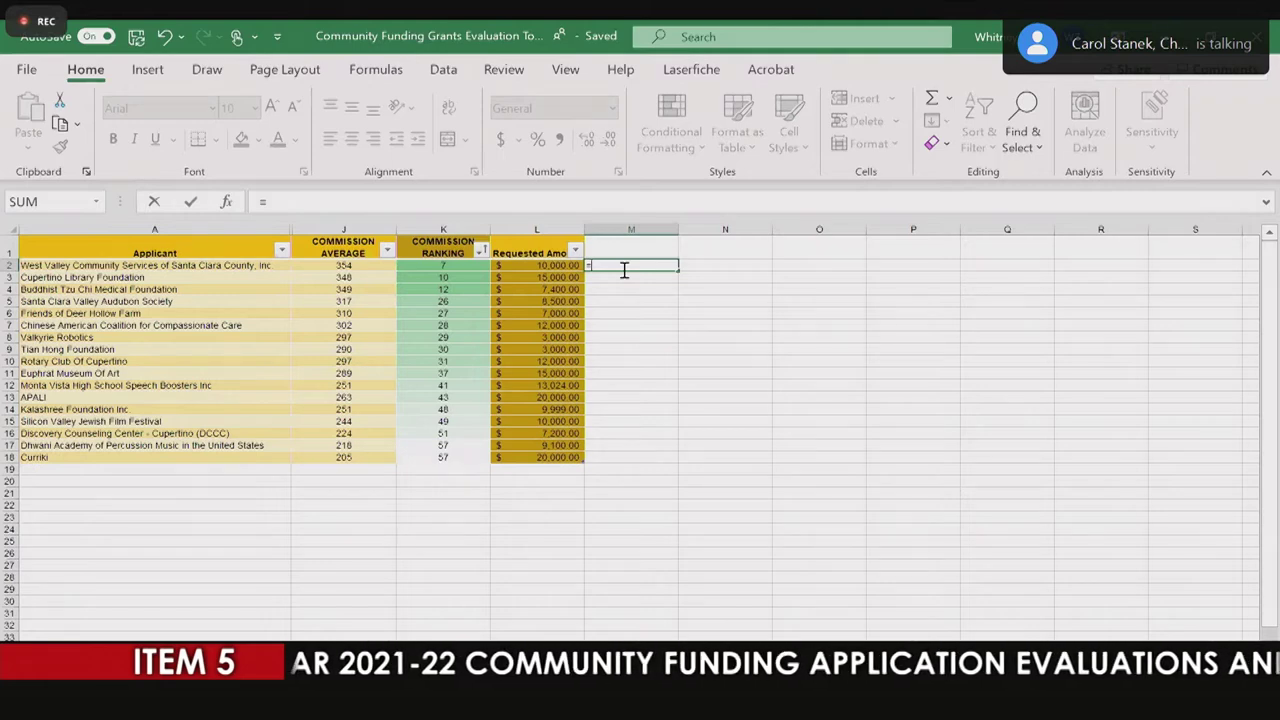
type("SUM(")
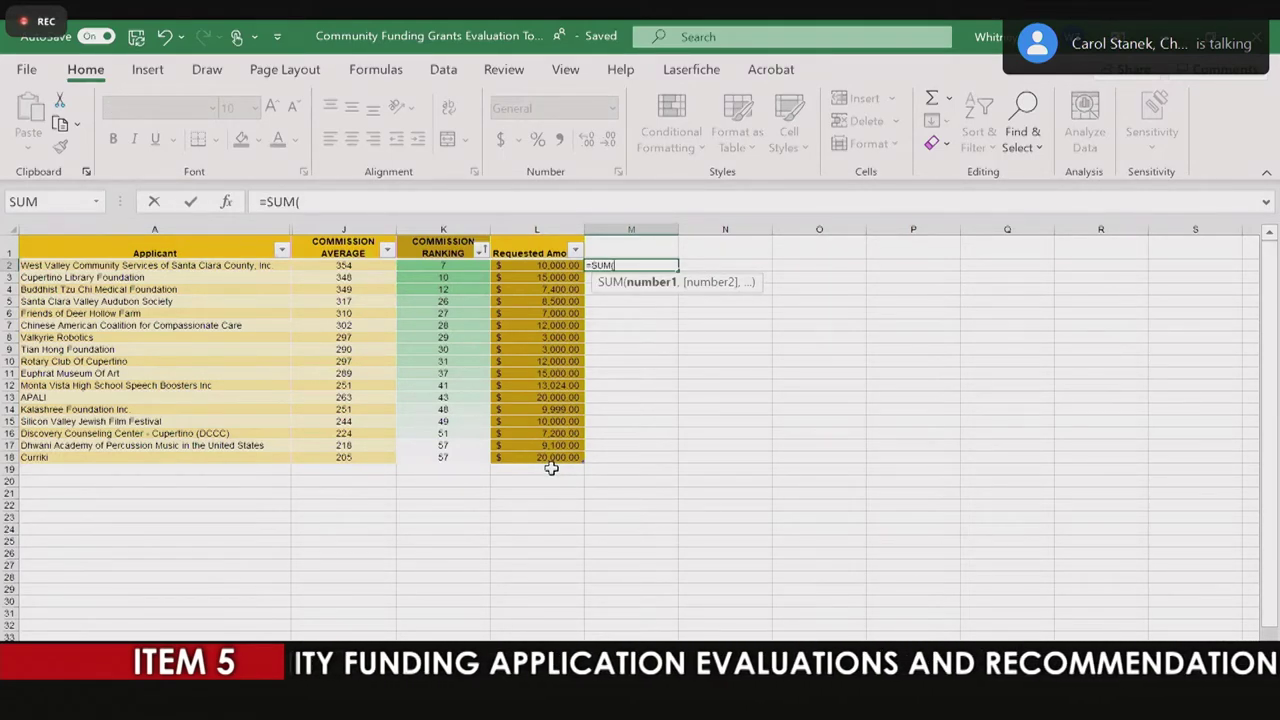
key("Escape")
Step: Total the requested amounts in L19 with a SUM of L2:L18
left_click(551, 468)
type("=")
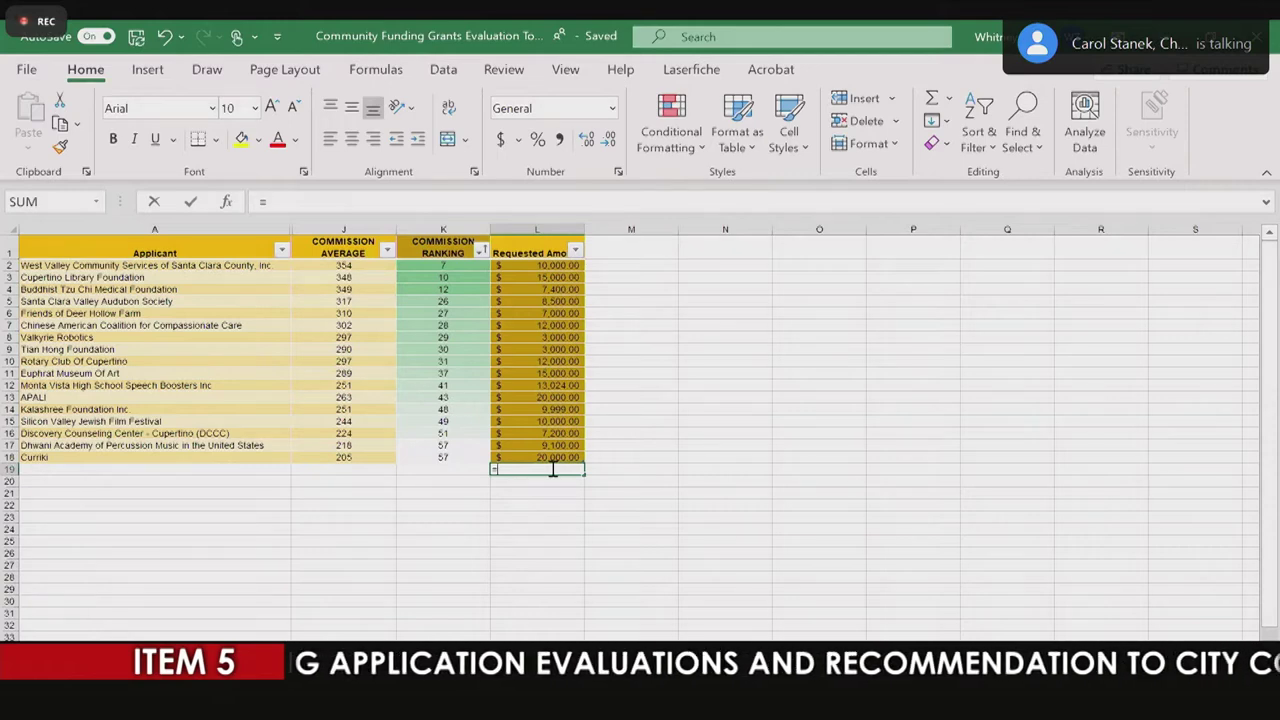
type("SUM(")
left_click(524, 267)
left_click(518, 458, "shift")
key("Return")
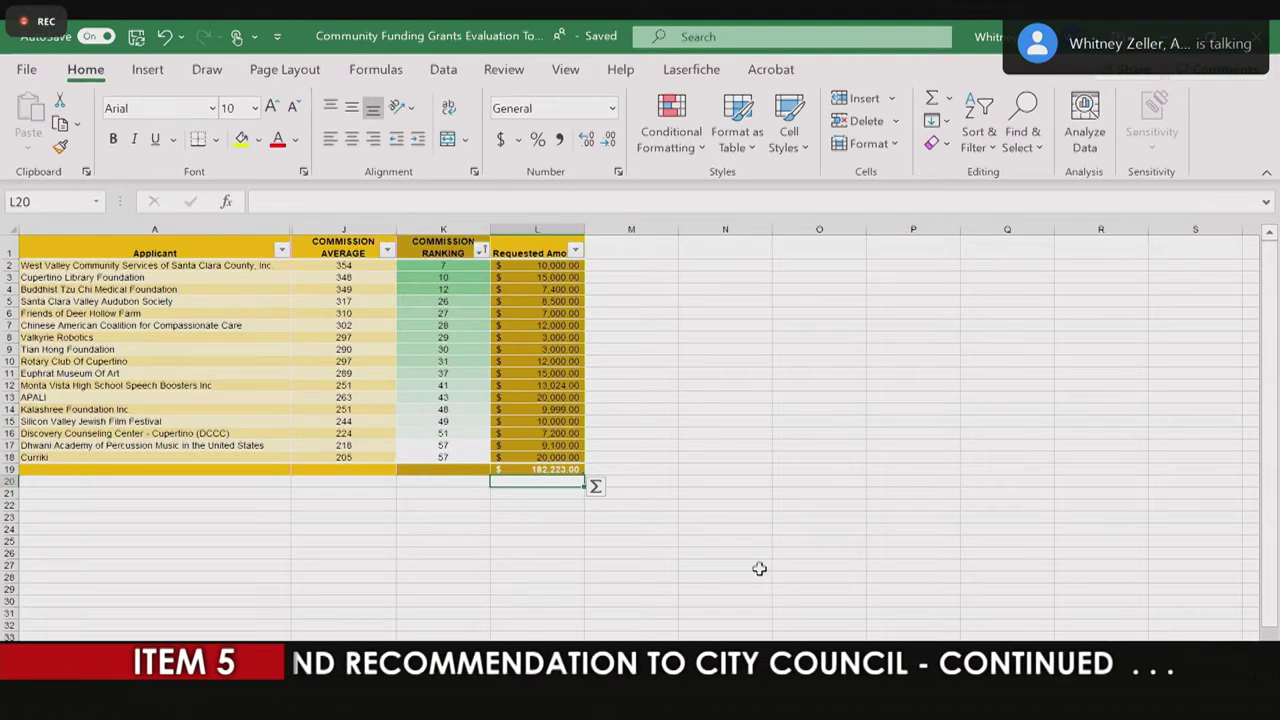
Step: Compare the requested-amount total with the final cumulative amount on the Commission Total sheet, and return to the ranking sheet
key("ctrl+Page_Up")
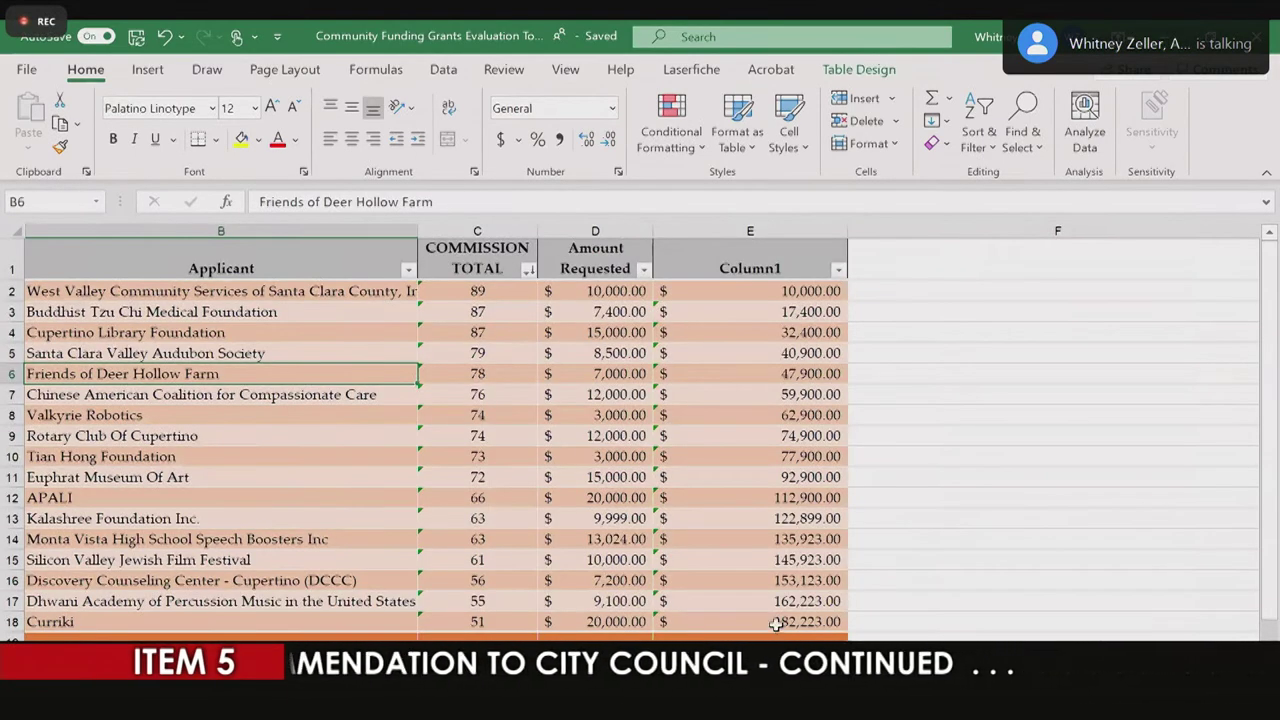
key("ctrl+Page_Down")
left_click(786, 486)
Step: Start a cumulative column beside Requested Amount by entering =SUM([@[Requested Amount]]) in M2
left_click(650, 265)
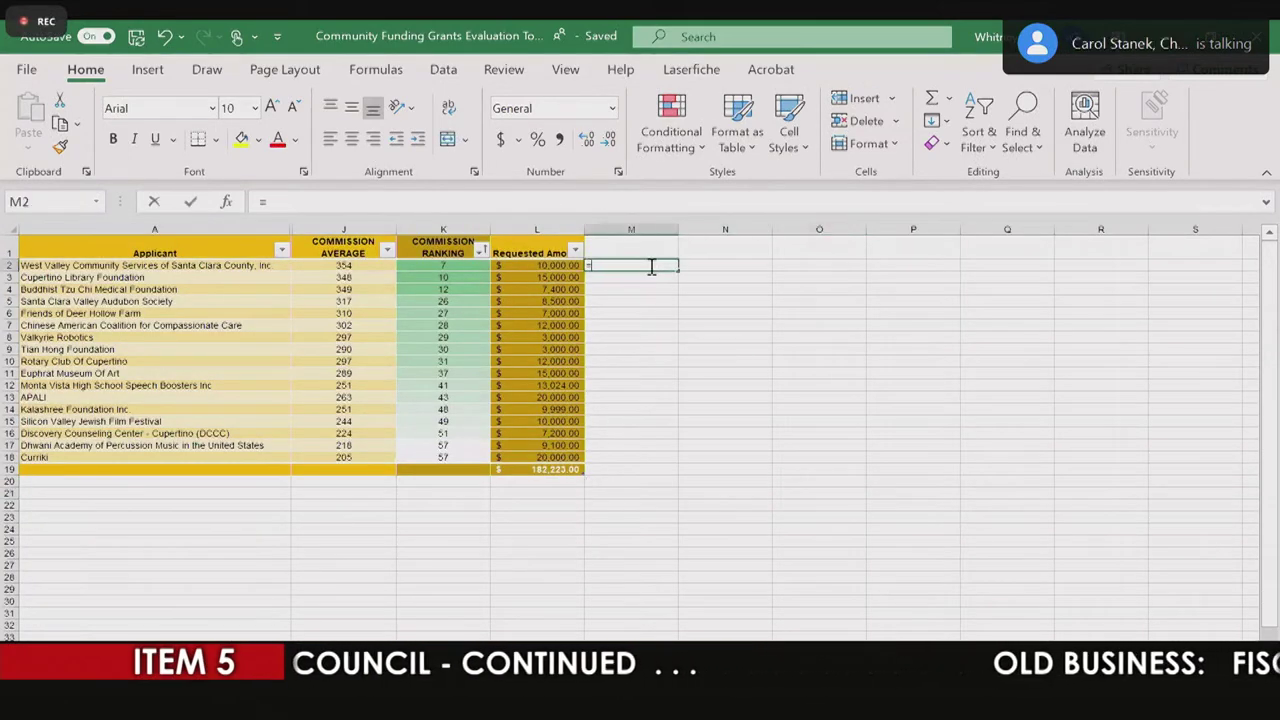
type("=sum(")
left_click(565, 265)
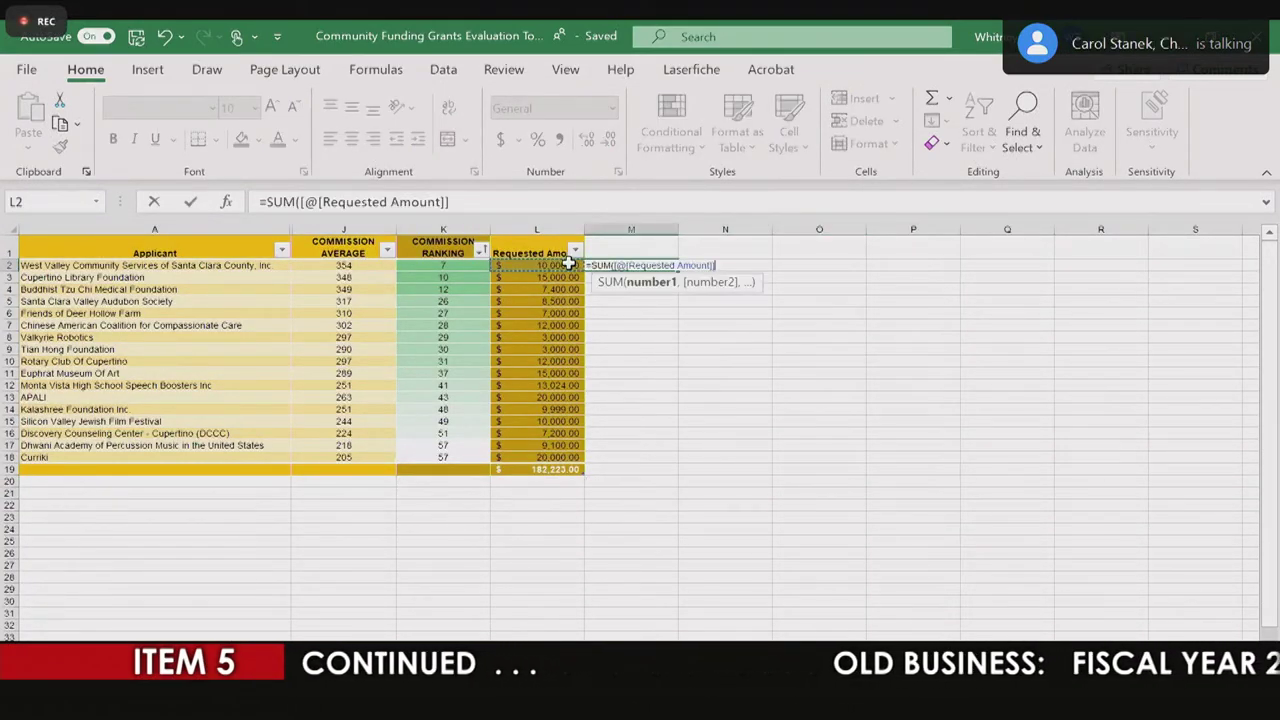
type(")")
key("Return")
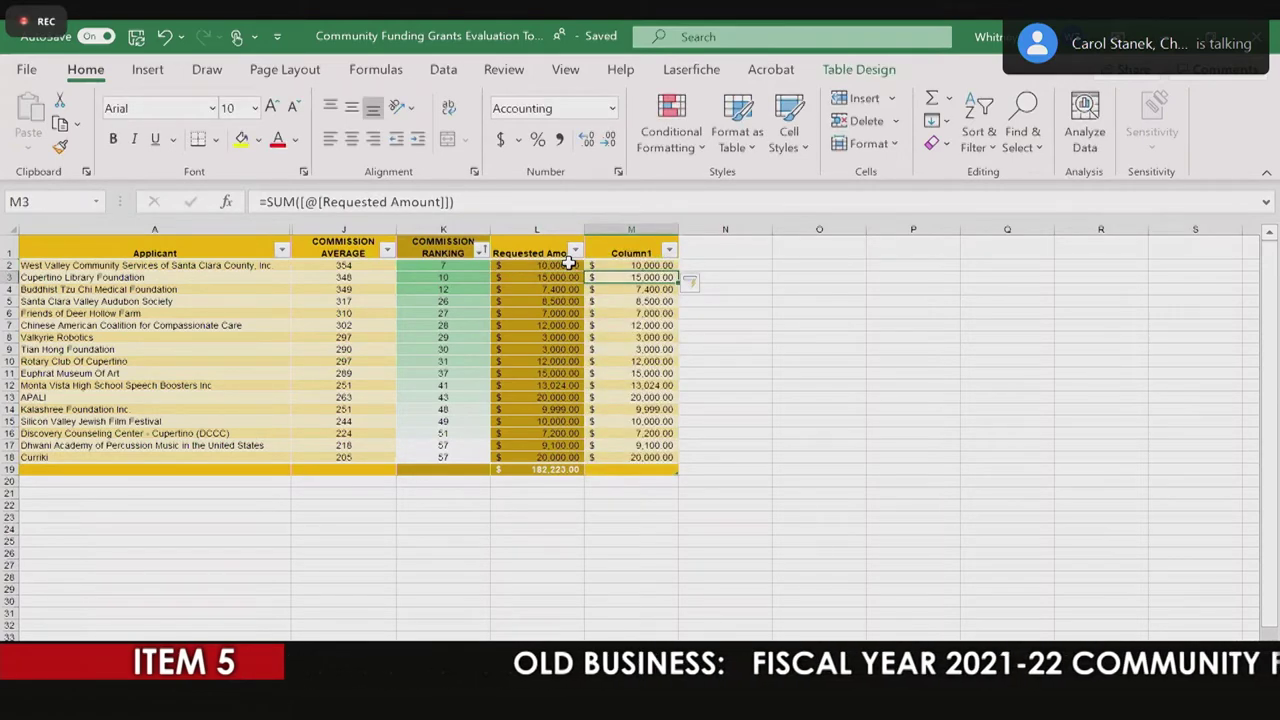
Step: Enter the running total for Cupertino Library Foundation in M3 as the sum of L2:L3
type("=")
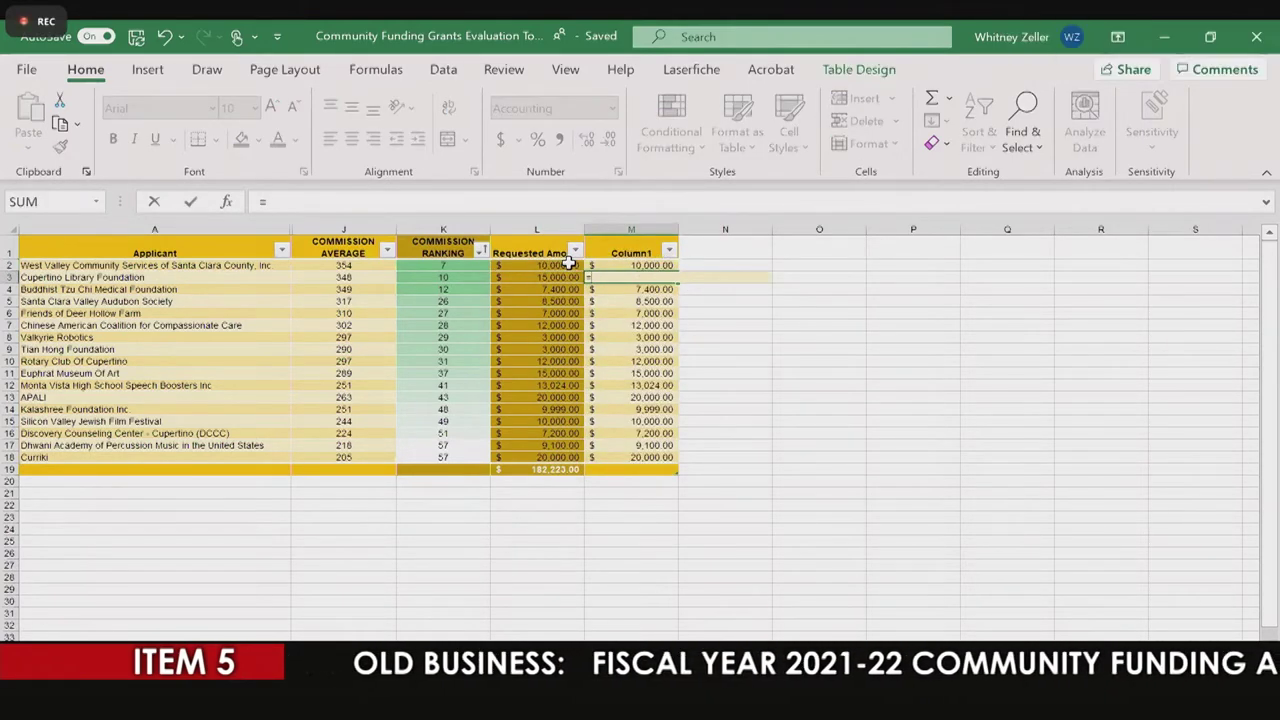
type("sum(")
left_click(562, 269)
type(":")
left_click(562, 277)
type(")")
key("Return")
Step: Enter running totals for Buddhist Tzu Chi Medical Foundation and Santa Clara Valley Audubon Society as sums of L2:L4 and L2:L5
type("=")
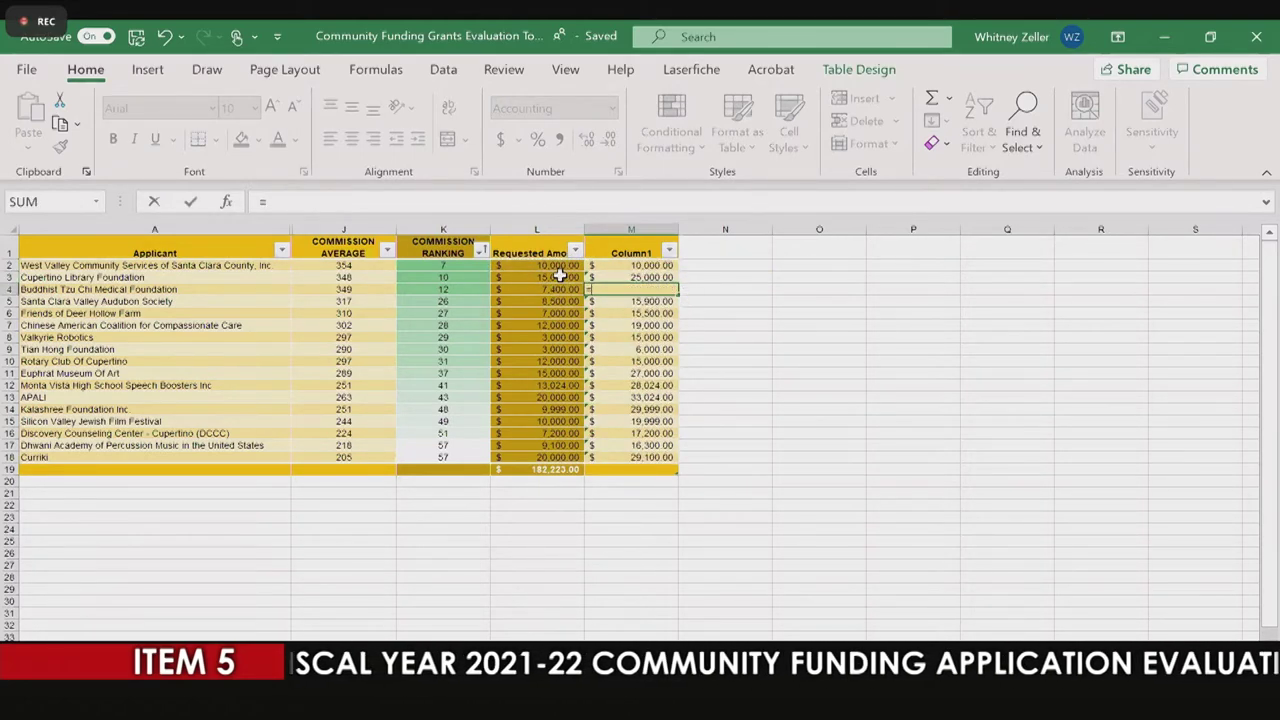
type("sum(")
left_click_drag(555, 266, 548, 291)
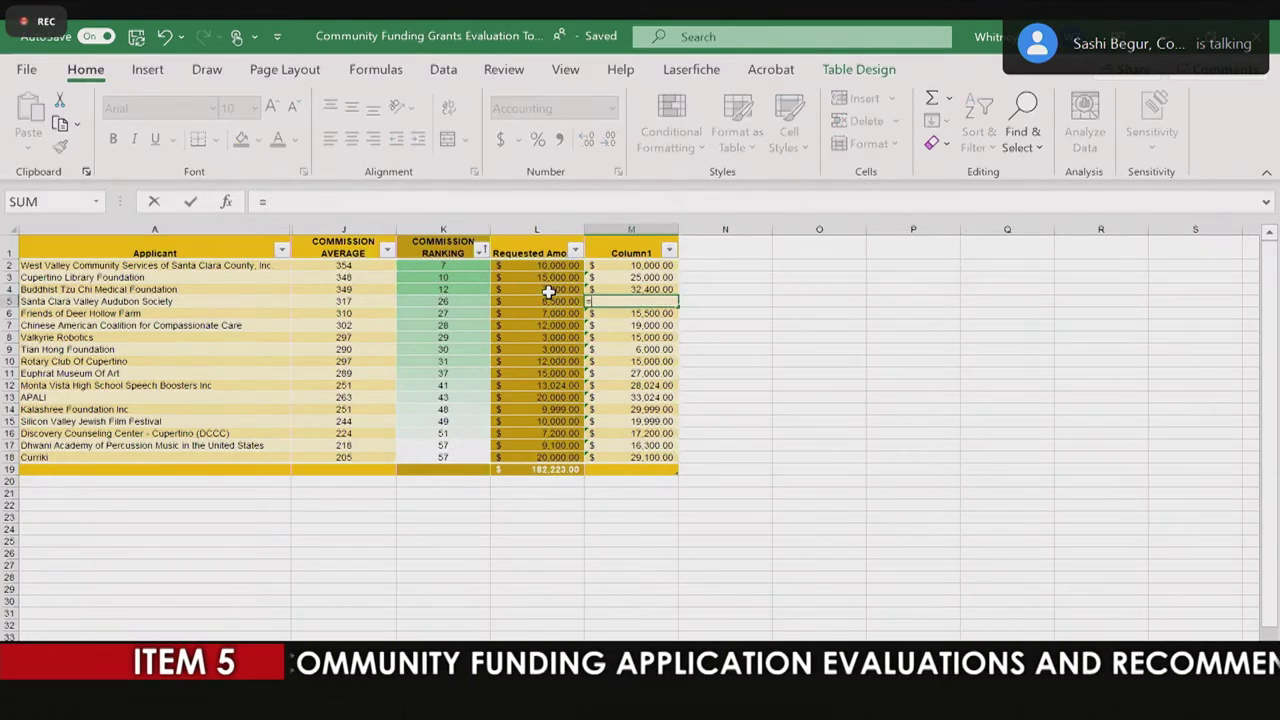
type("SUM(")
left_click(544, 266)
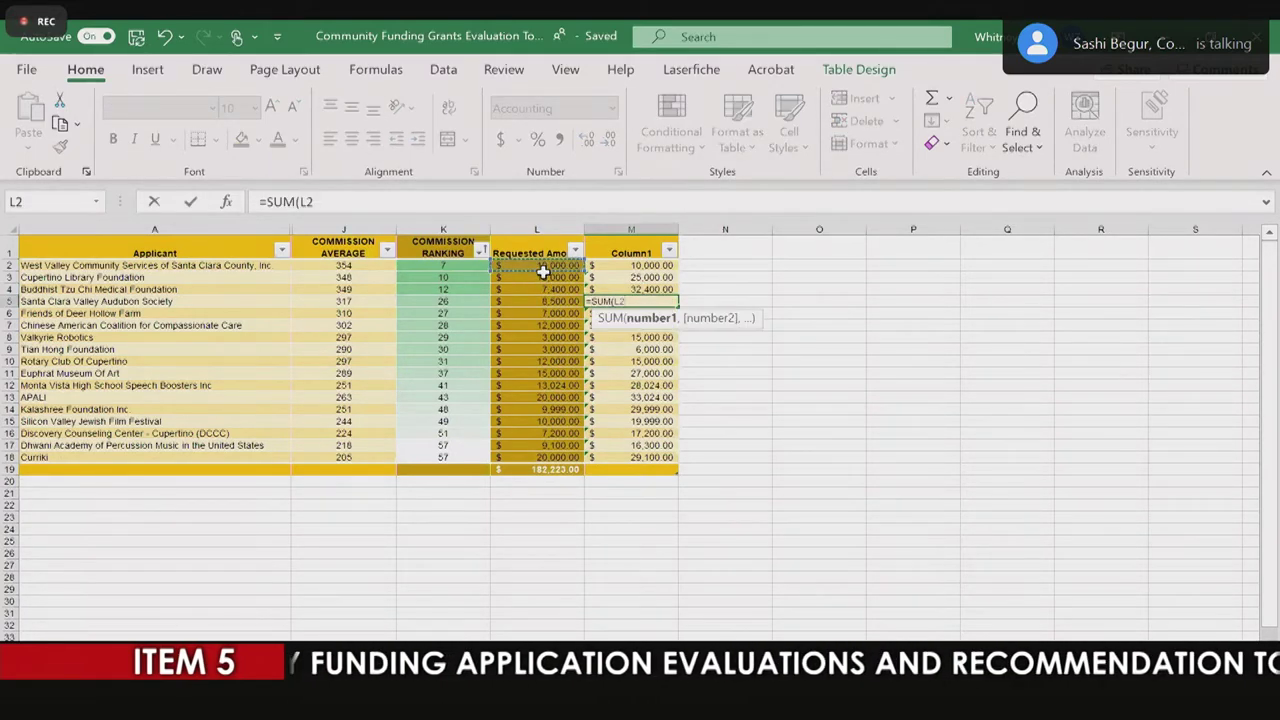
left_click(539, 301, "shift")
key("Return")
Step: Enter =SUM(L2:L6) as the running total for Friends of Deer Hollow Farm and try to fill the running-total formulas down to row 18
type("=")
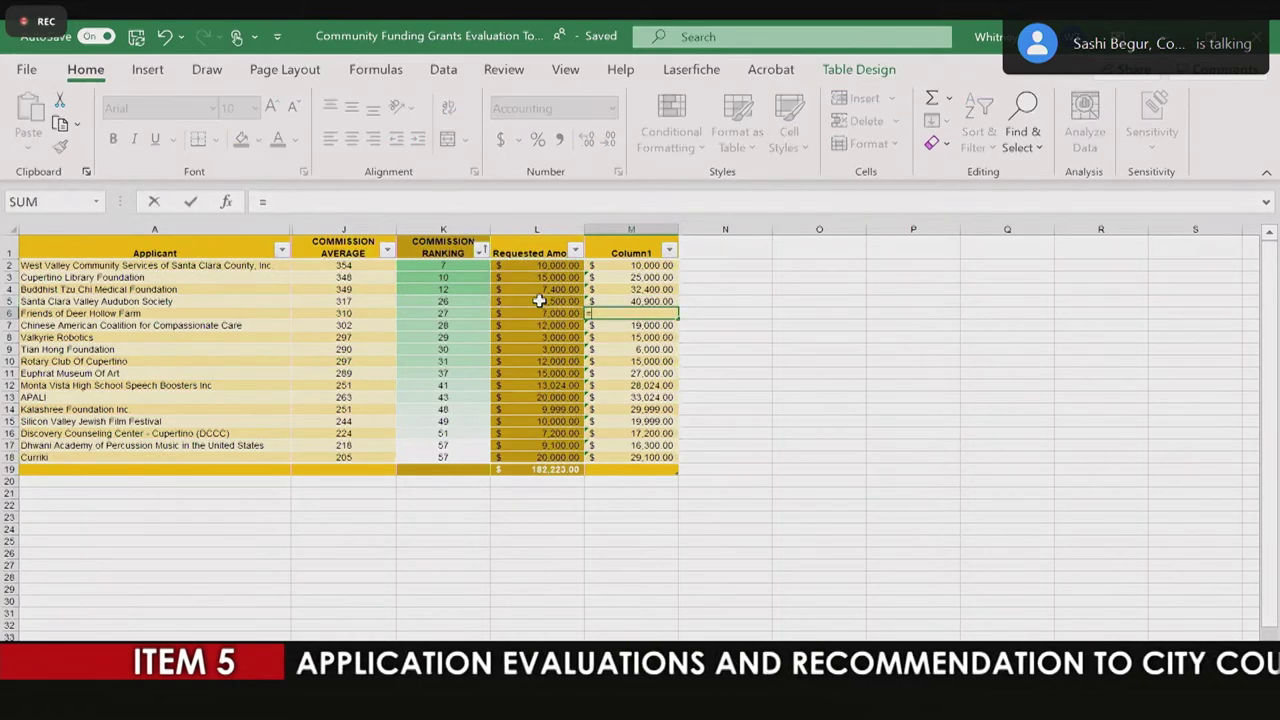
type("SUM(")
left_click(548, 266)
left_click(544, 312, "shift")
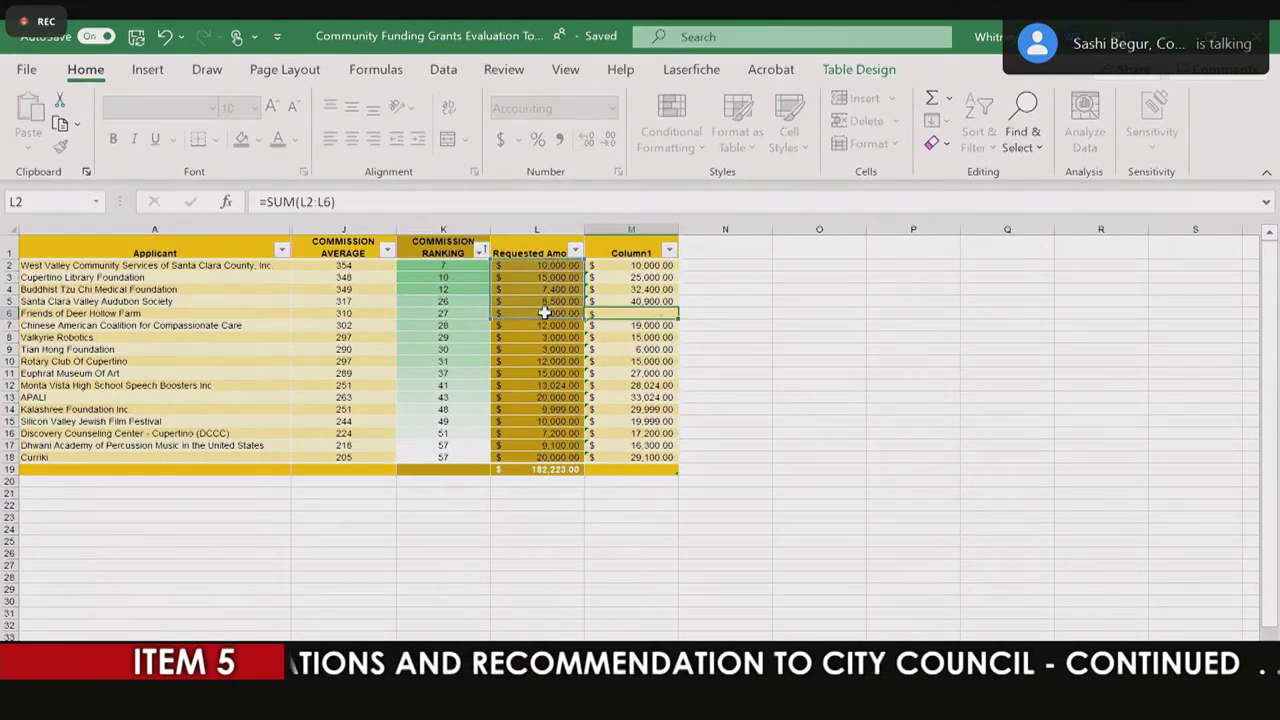
key("Return")
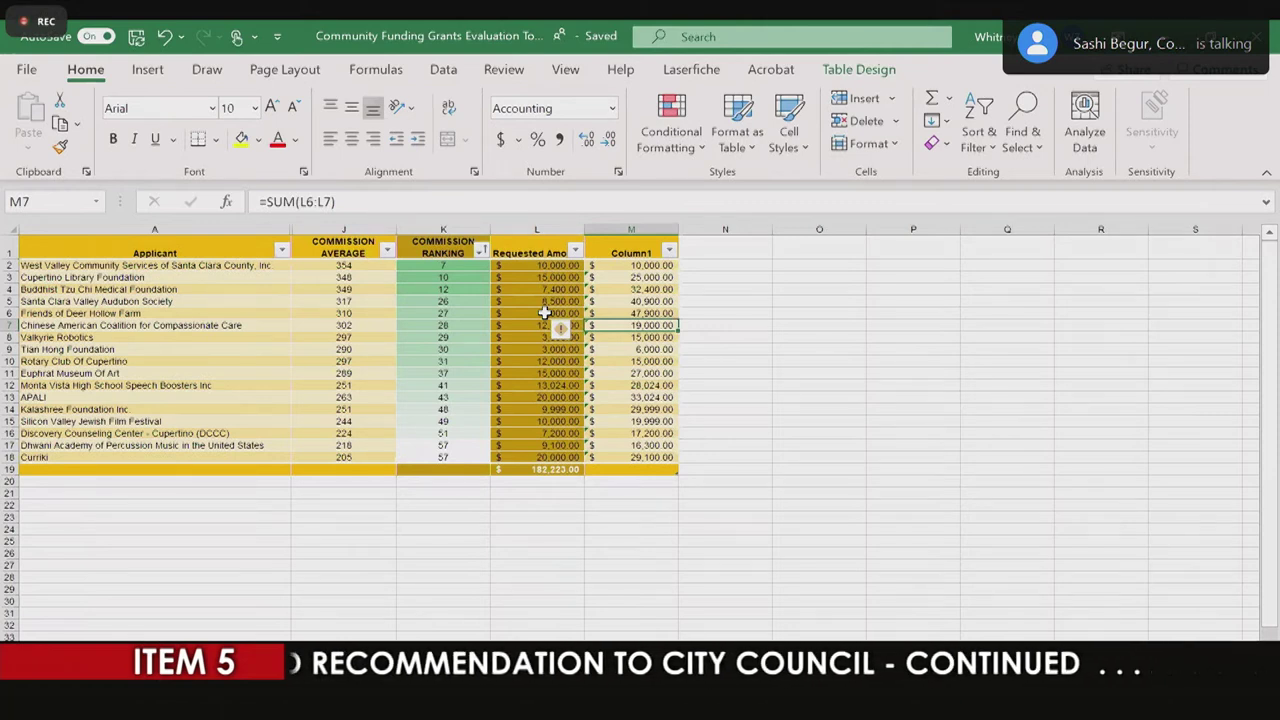
left_click_drag(655, 266, 665, 462)
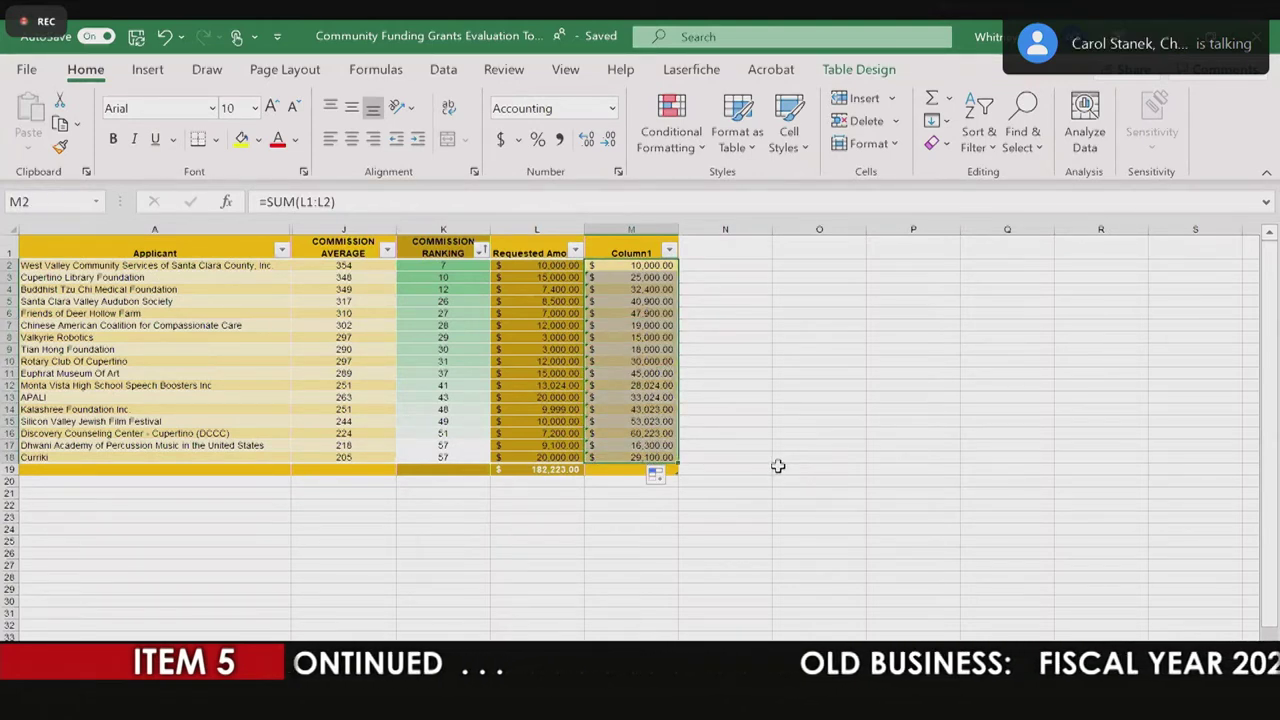
left_click(652, 290)
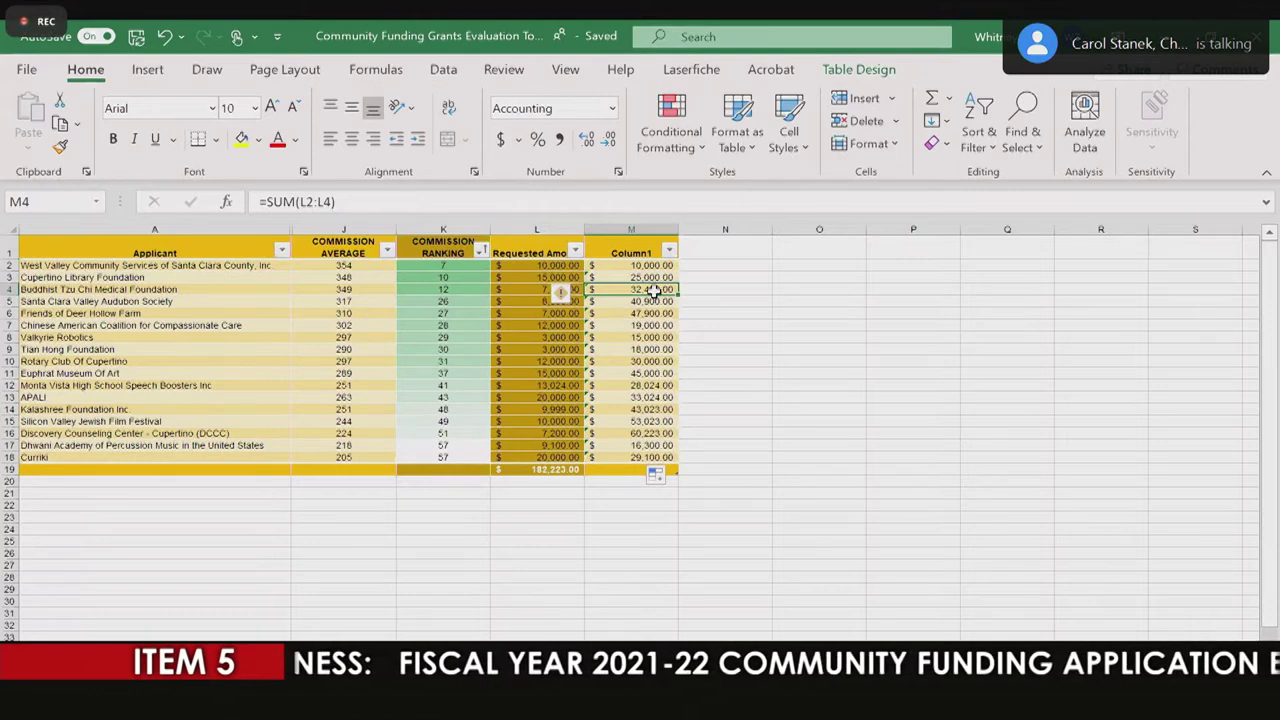
Step: Re-enter the running totals for Buddhist Tzu Chi Medical Foundation in M4 as =SUM(L2:L4) and Santa Clara Valley Audubon Society in M5 as =SUM(L2:L5)
type("=")
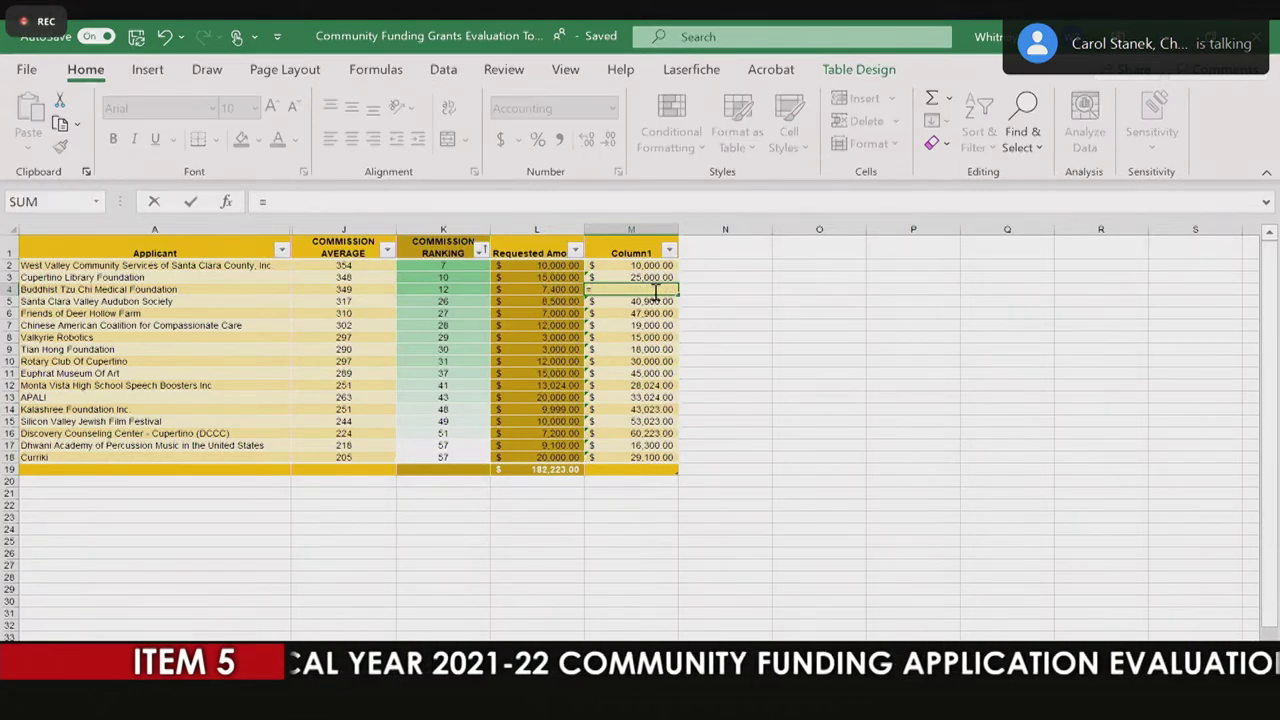
type("SUM(")
left_click(526, 271)
left_click_drag(526, 271, 528, 289)
key("Return")
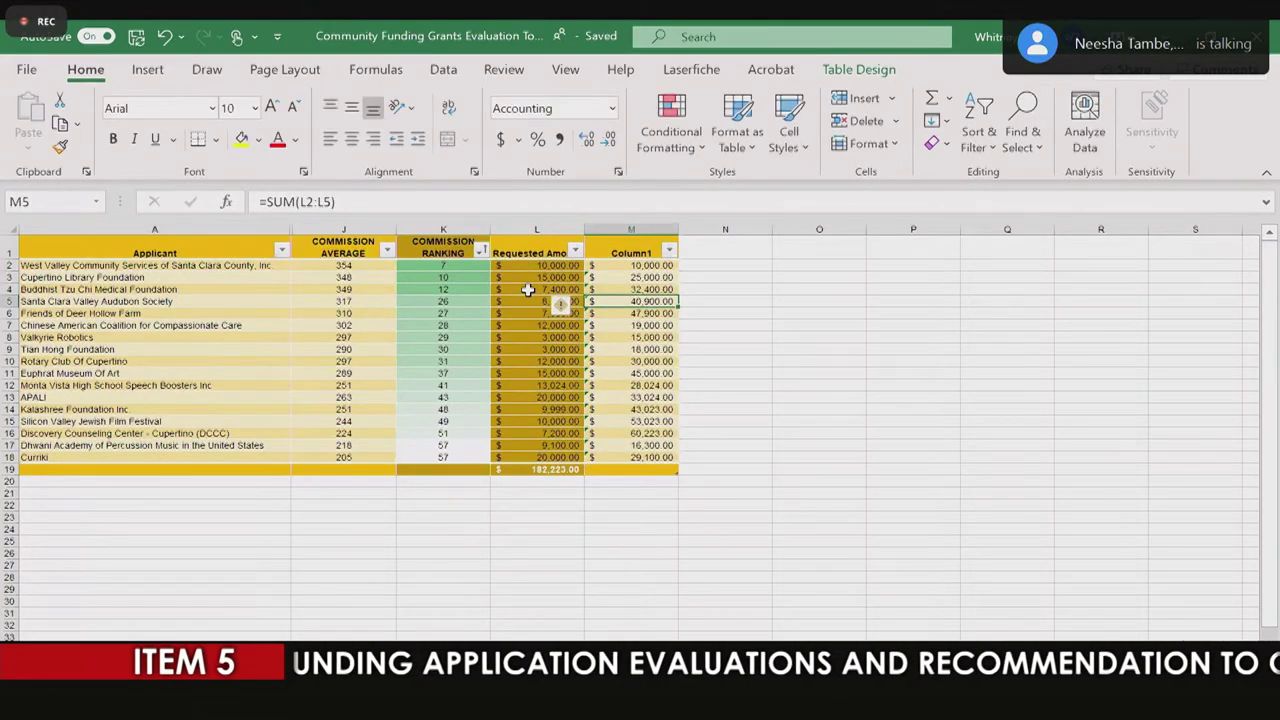
type("=")
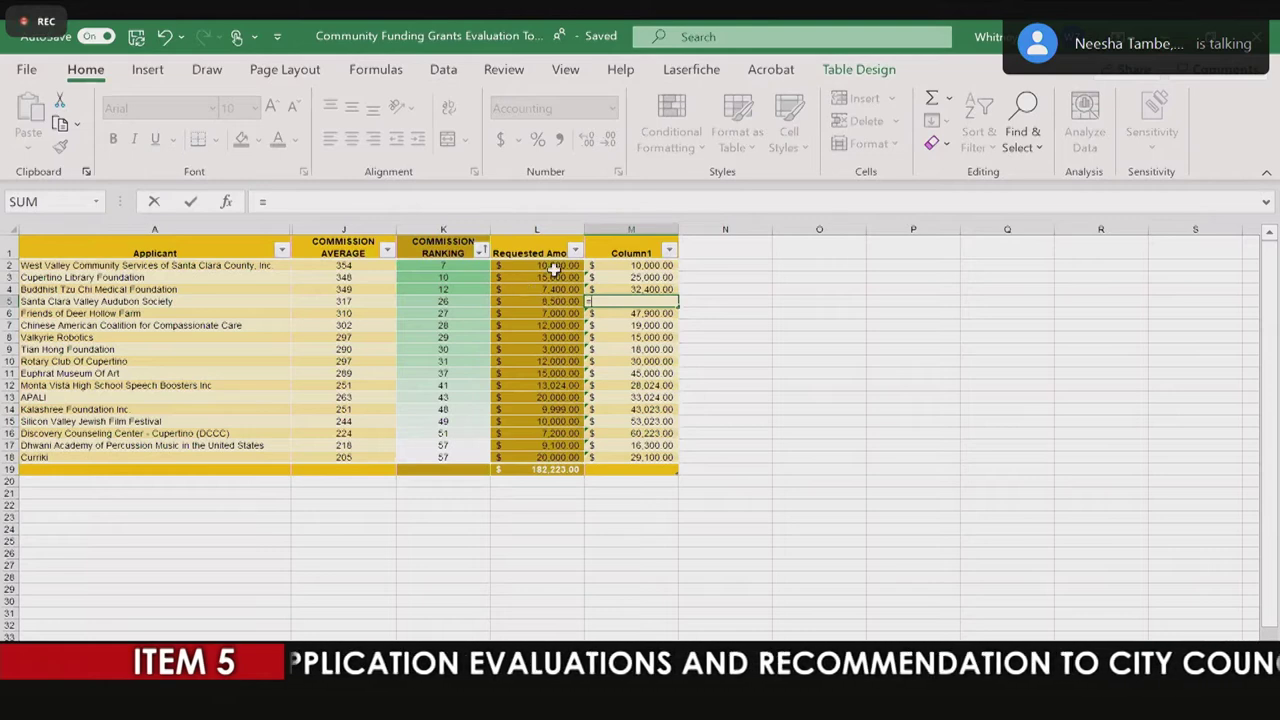
left_click_drag(553, 268, 551, 301)
key("Return")
Step: Enter =SUM(L2:L5) in M6 as the running total for Friends of Deer Hollow Farm
type("=SUM(")
left_click(547, 268)
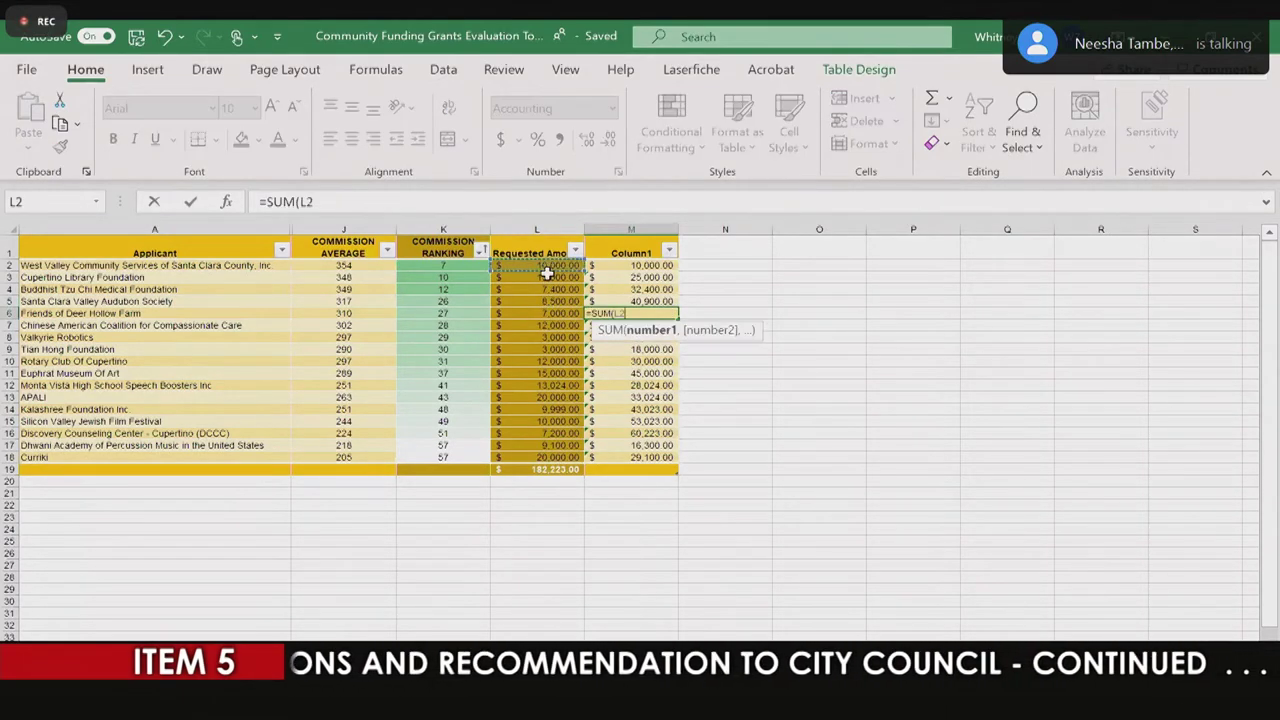
left_click_drag(548, 273, 543, 306)
key("Return")
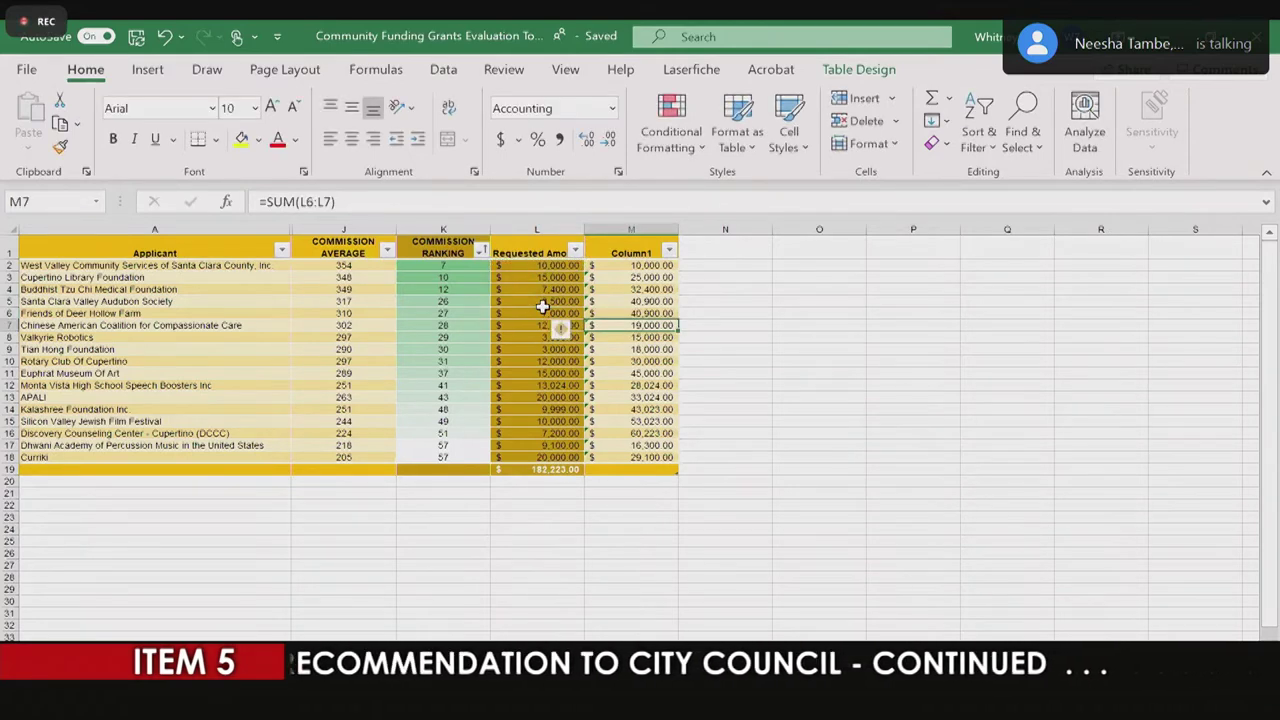
Step: Enter =SUM(L2:L7) in M7 for Chinese American Coalition for Compassionate Care and =SUM(L2:L8) in M8 for Valkyrie Robotics
type("=SUM(")
left_click(531, 266)
left_click(527, 324, "shift")
key("Return")
type("=")
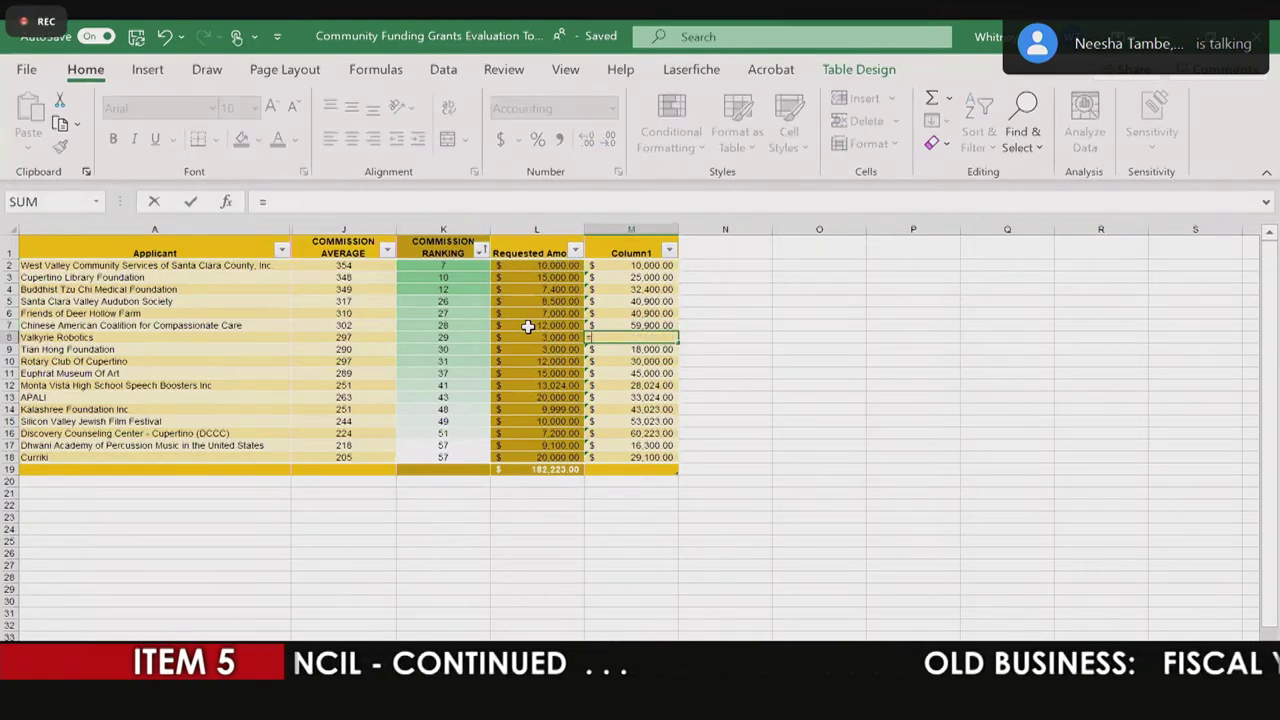
type("SUM(")
left_click(556, 267)
left_click(549, 336, "shift")
key("Return")
Step: Enter the running totals for Tian Hong Foundation in M9 as =SUM(L2:L9) and Rotary Club Of Cupertino in M10 as =SUM(L2:L10)
type("=")
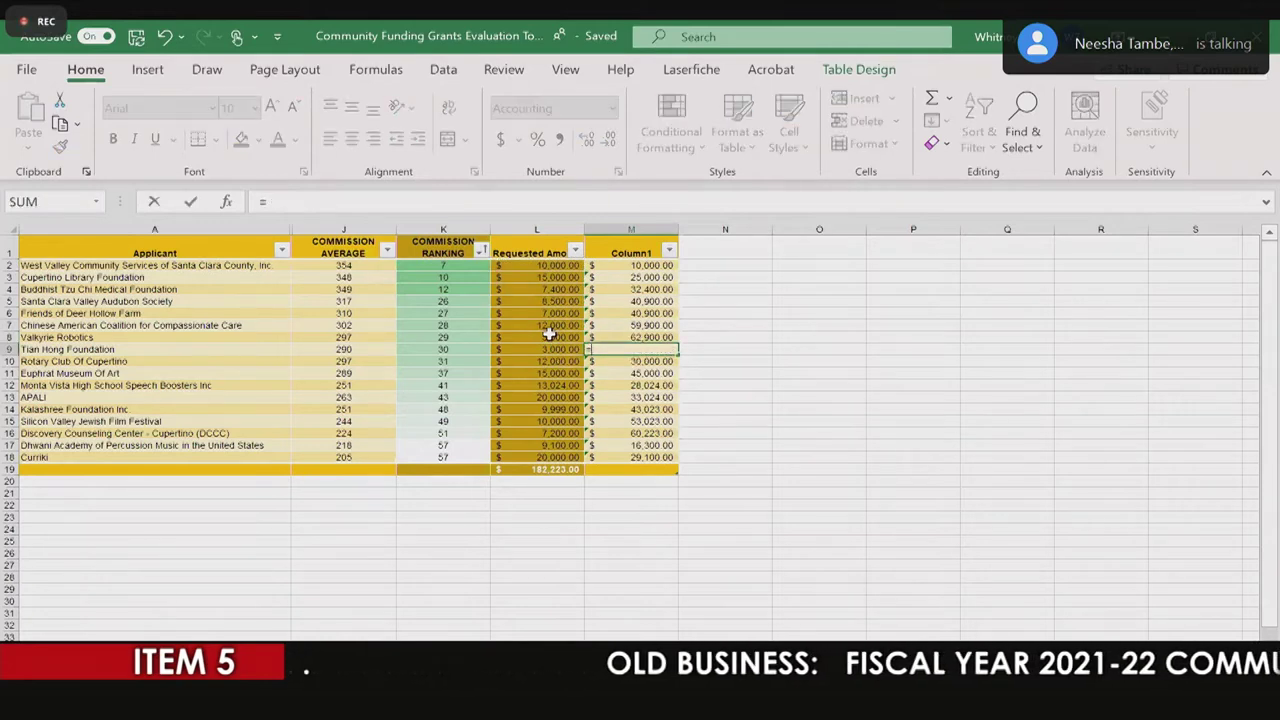
type("SUM(")
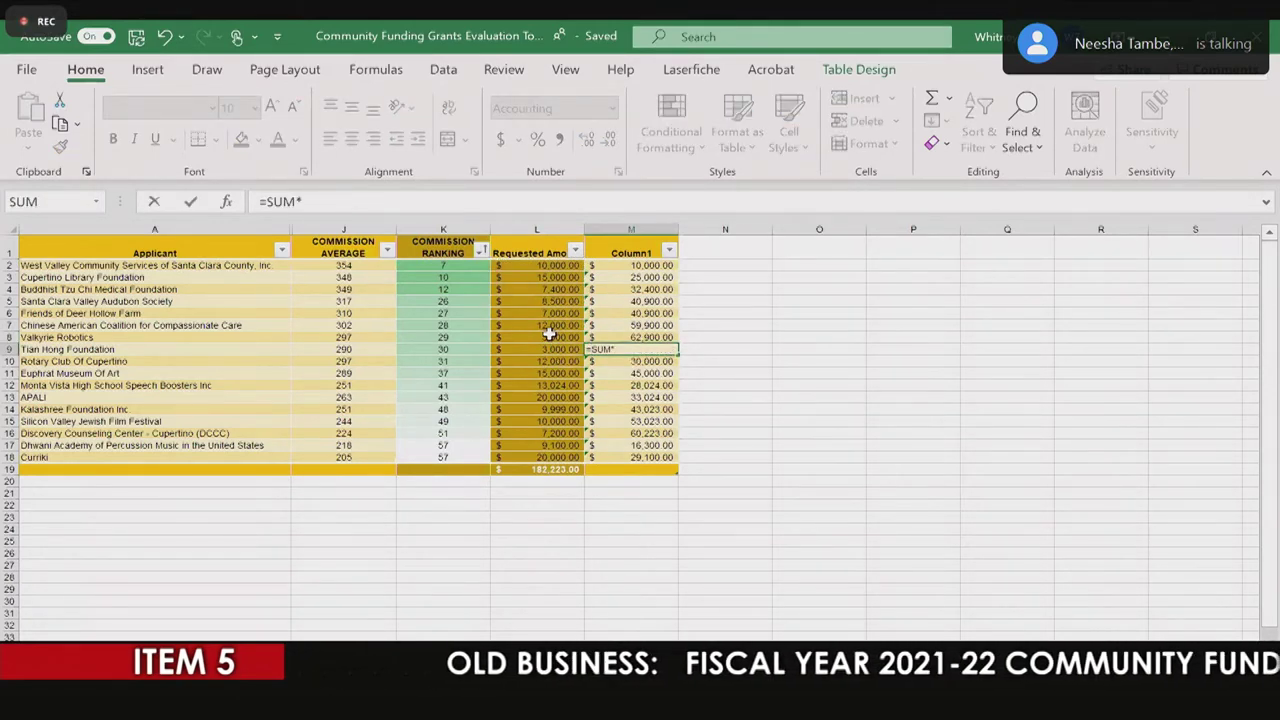
left_click(536, 267)
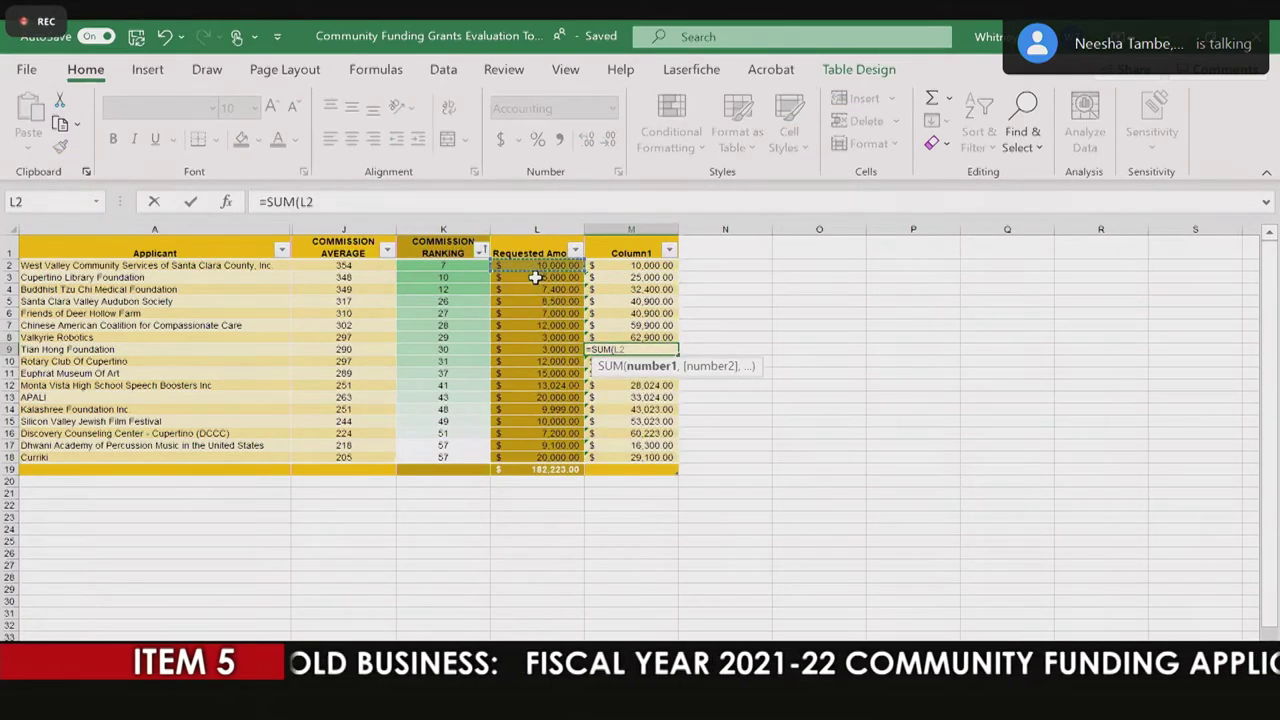
left_click(529, 349, "shift")
key("Return")
type("=SUM(")
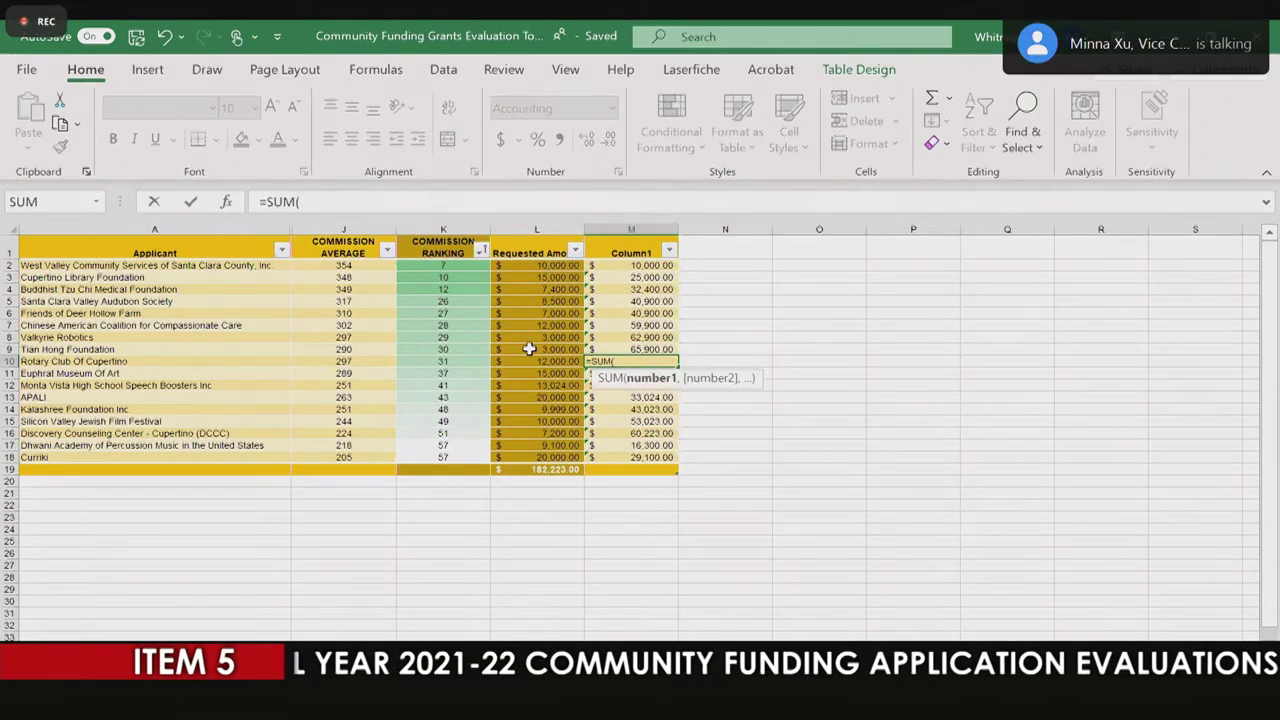
left_click(545, 266)
left_click(538, 360, "shift")
type(")")
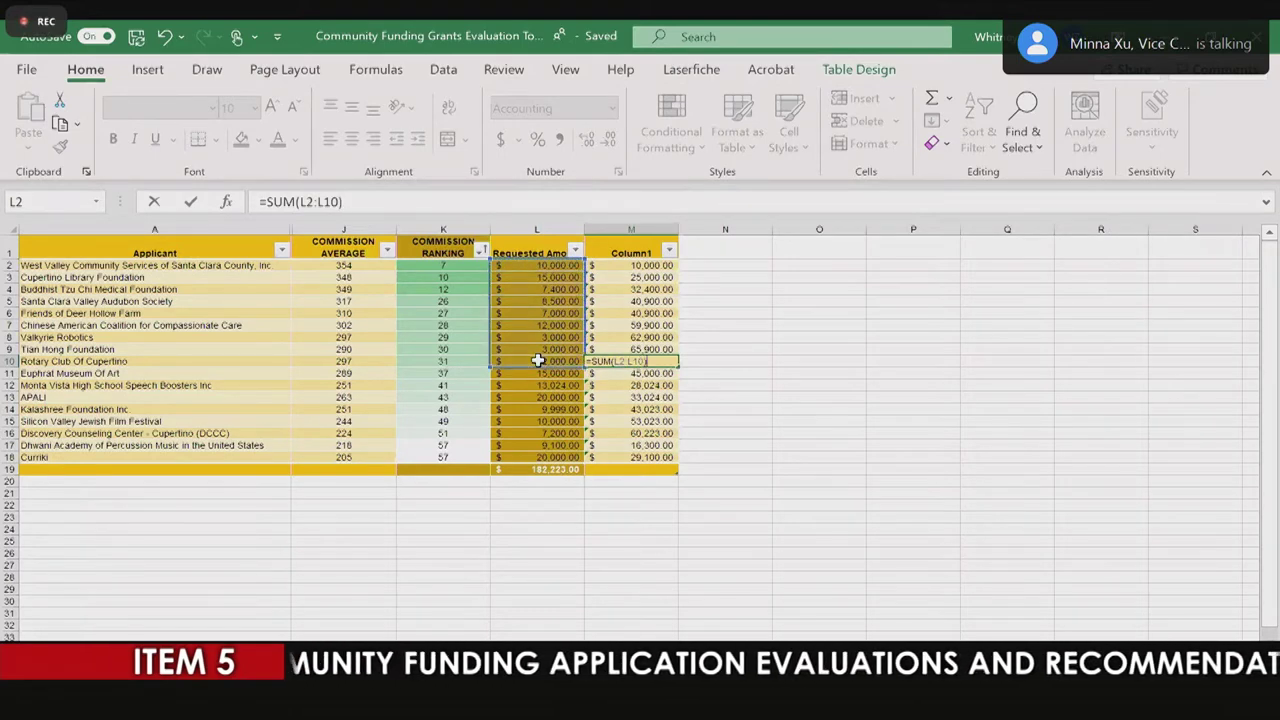
key("Return")
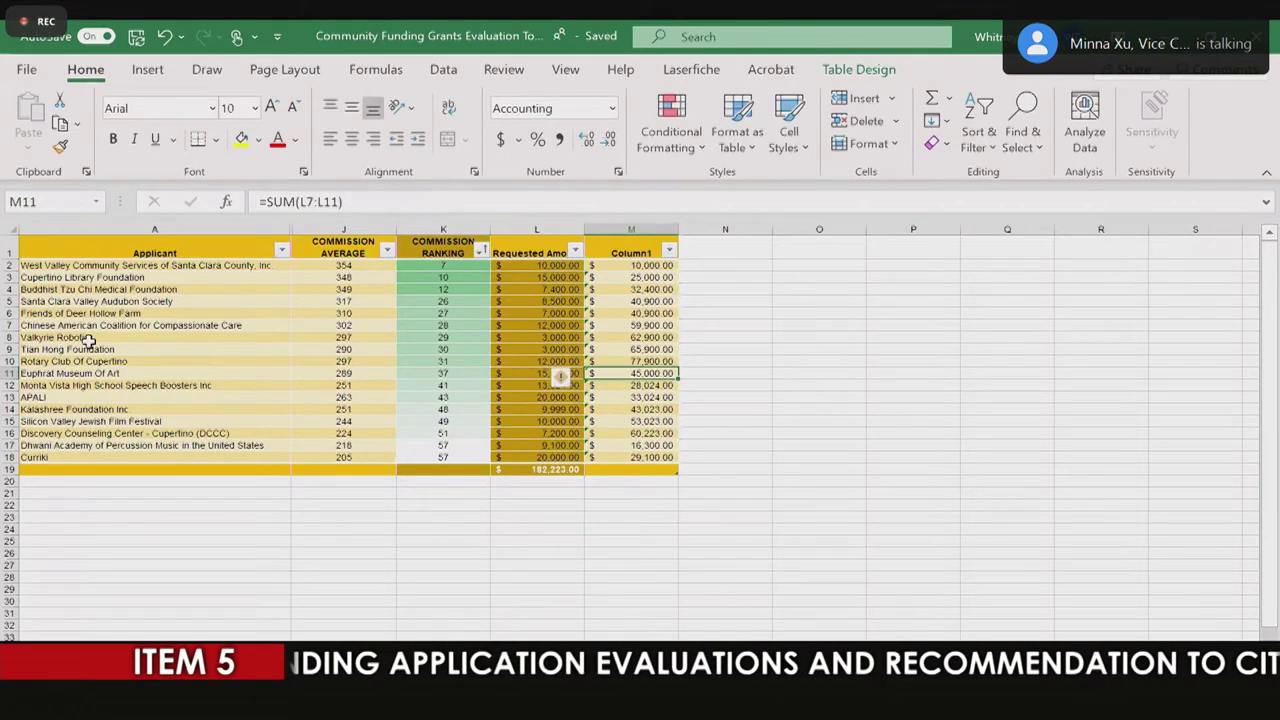
Step: Correct the Friends of Deer Hollow Farm running total in M6 to =SUM(L2:L6)
left_click(33, 313)
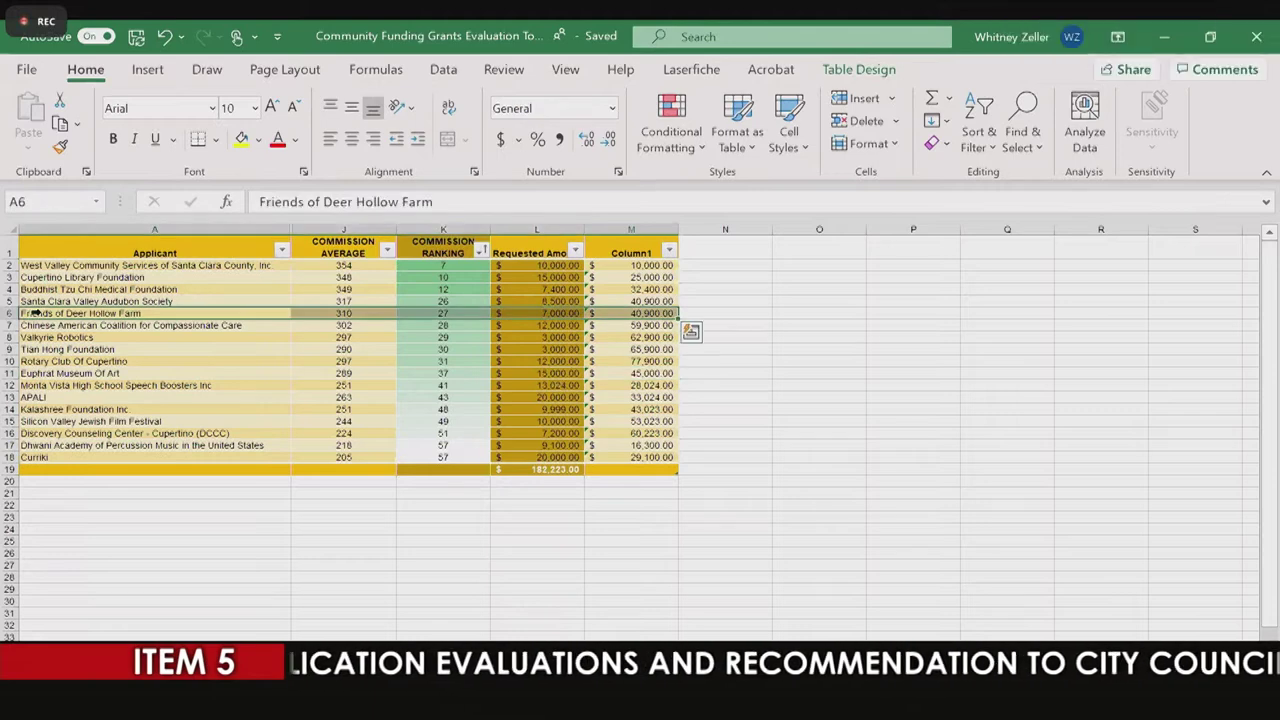
key("ctrl+Right")
key("Left")
key("Right")
key("Right")
key("Left")
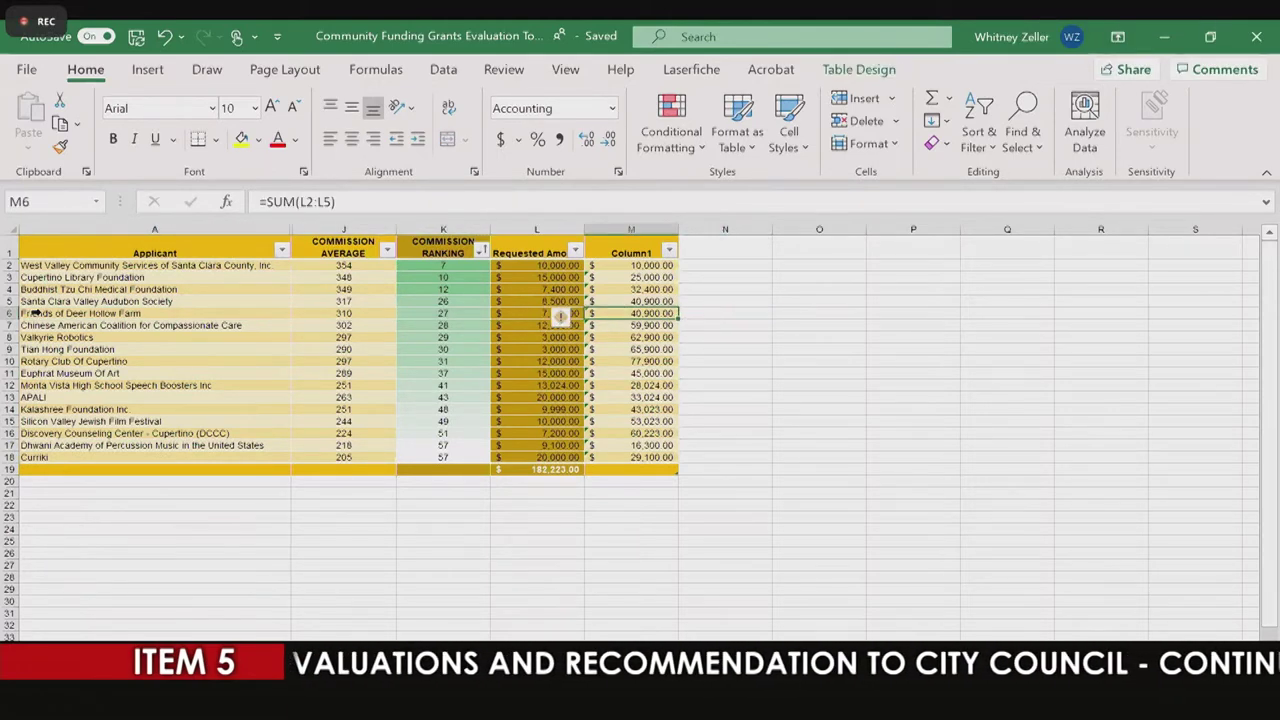
type("=")
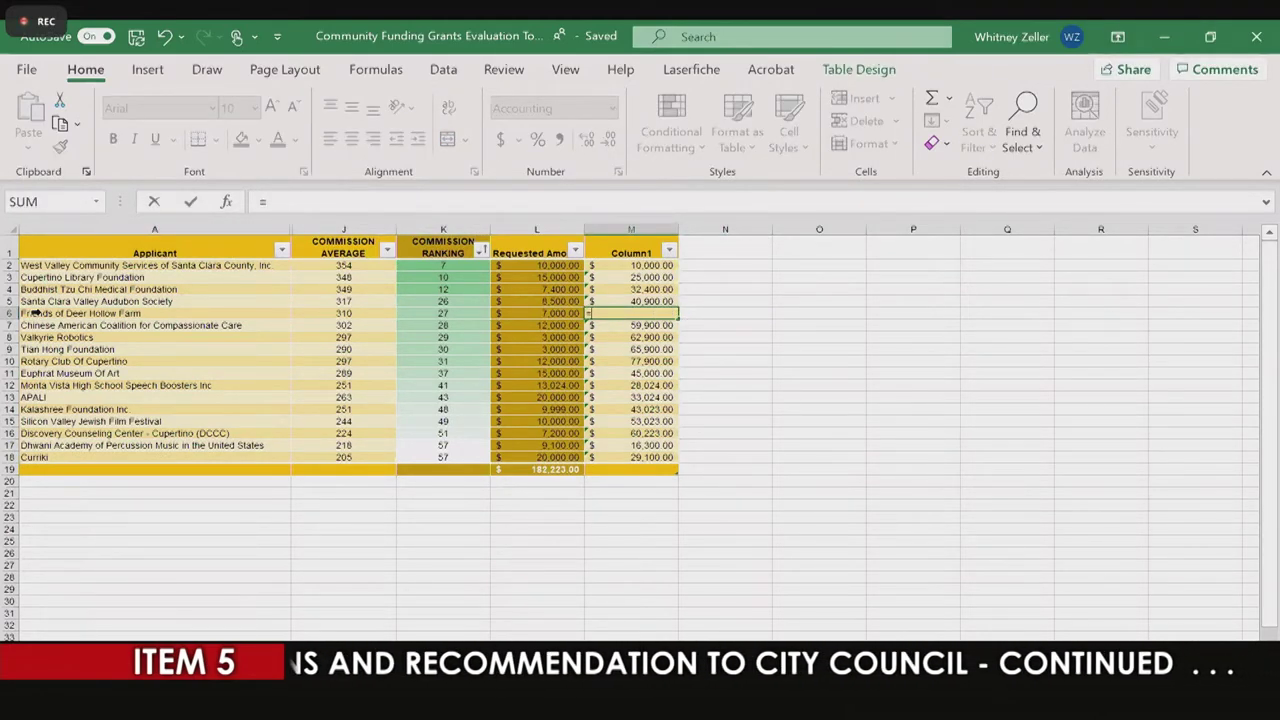
type("SUM(")
left_click(540, 267)
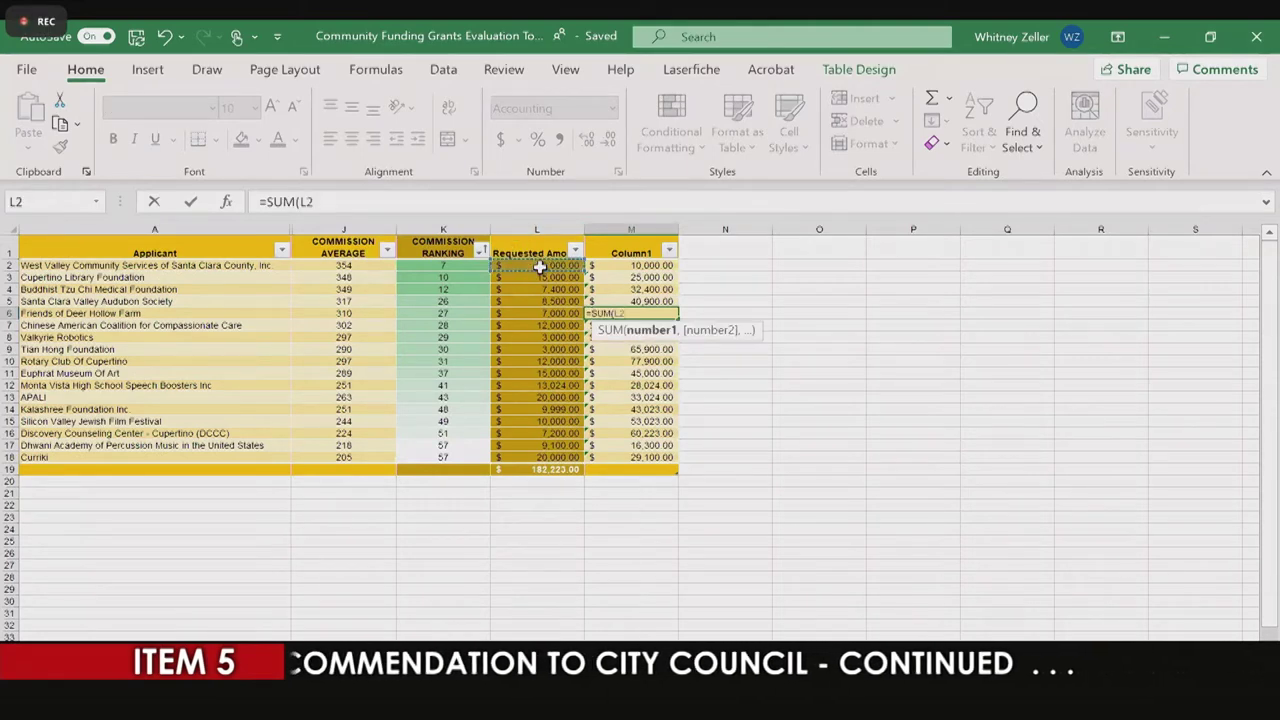
left_click(538, 312, "shift")
key("Return")
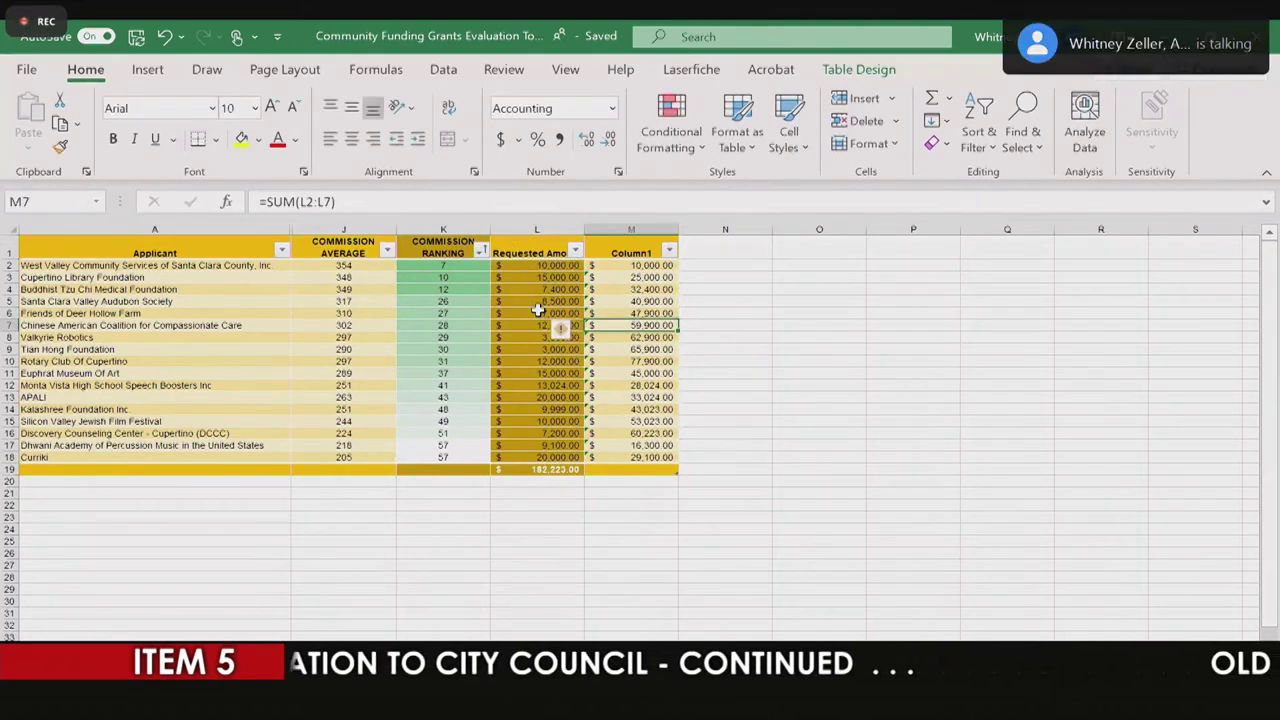
Step: Re-enter =SUM(L2:L7) in M7 as the running total for Chinese American Coalition for Compassionate Care
type("=")
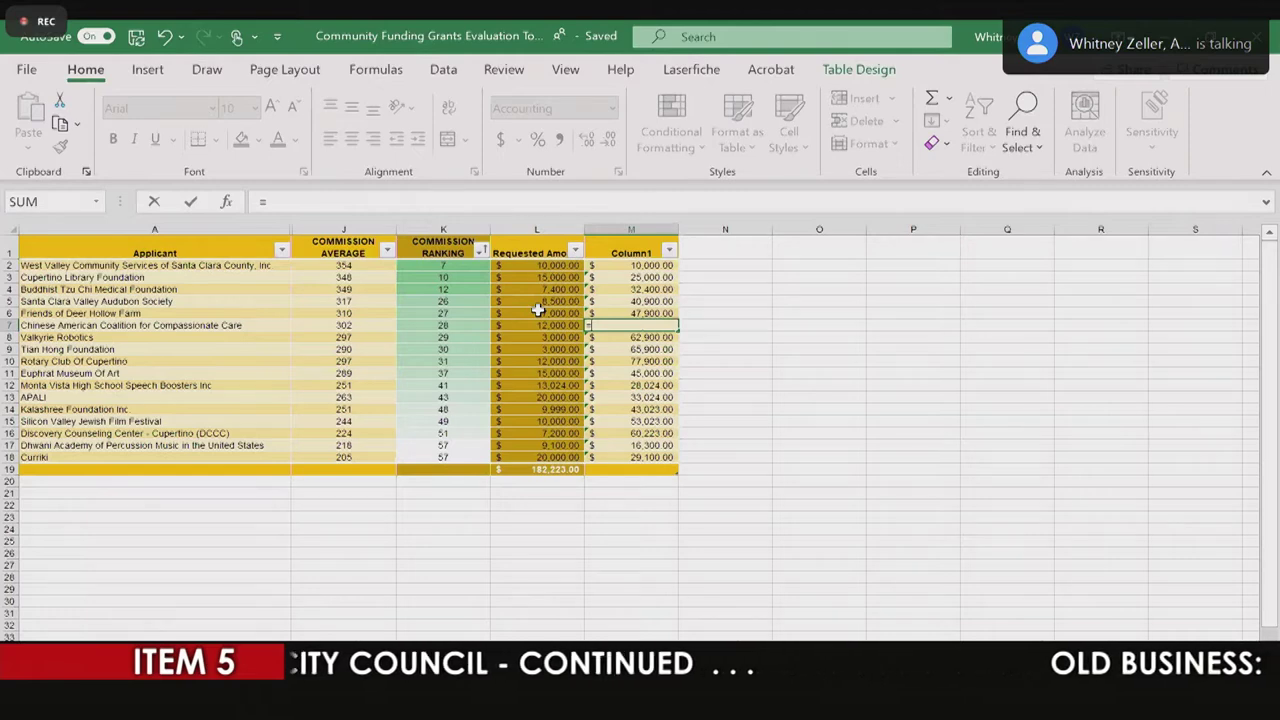
type("SUM(")
left_click(556, 268)
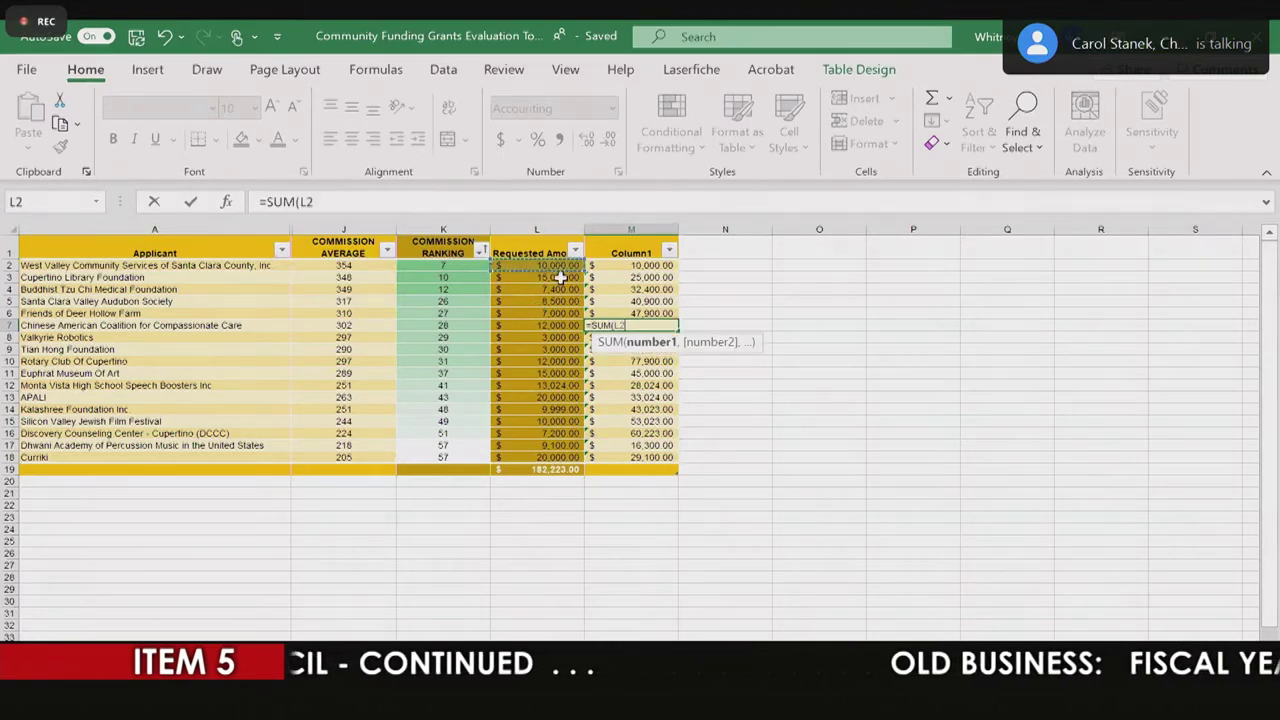
left_click(555, 327, "shift")
key("Return")
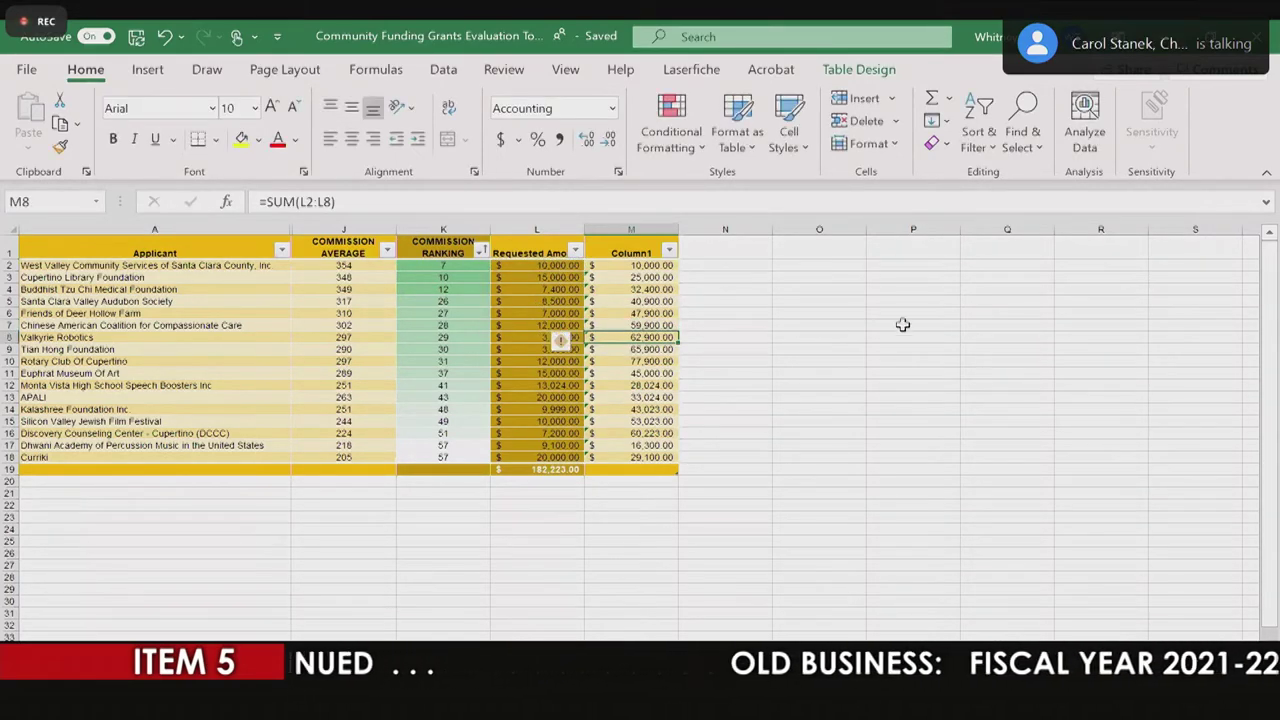
Step: Enter =SUM(L2:L11) in M11 for Euphrat Museum Of Art and =SUM(L2:L12) in M12 for Monta Vista High School Speech Boosters
key("Down")
key("Down")
key("Down")
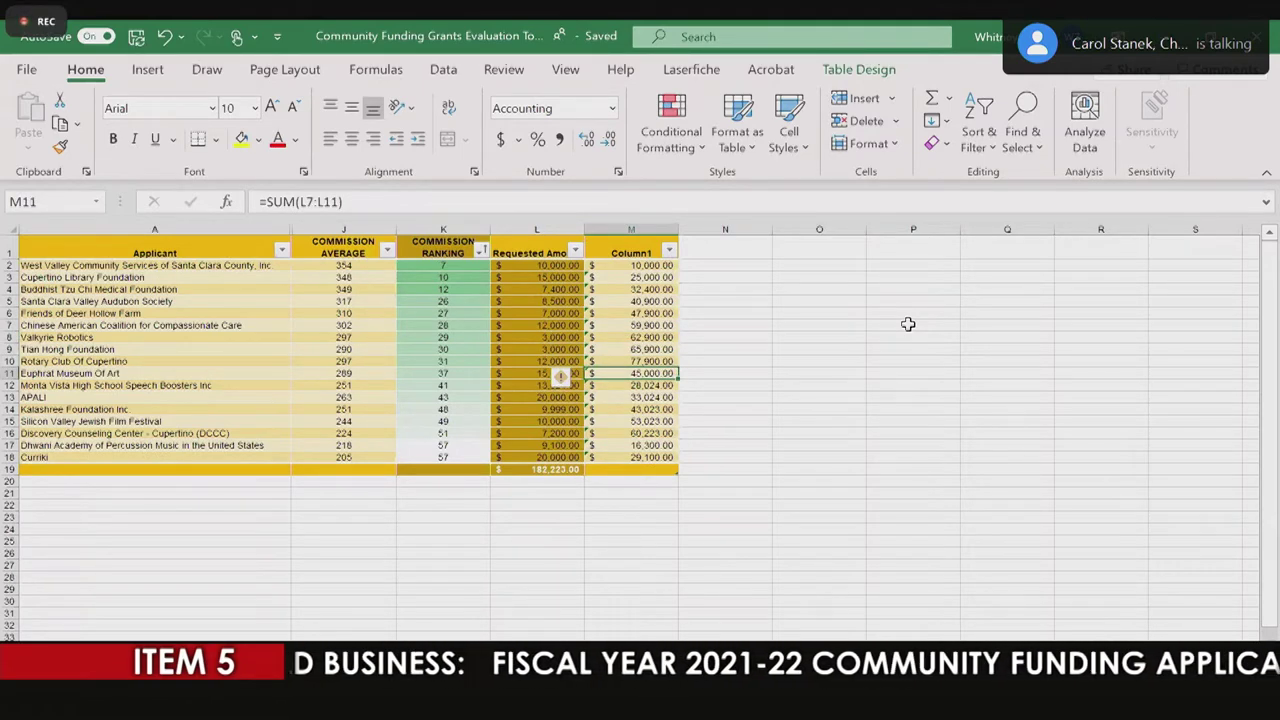
type("=")
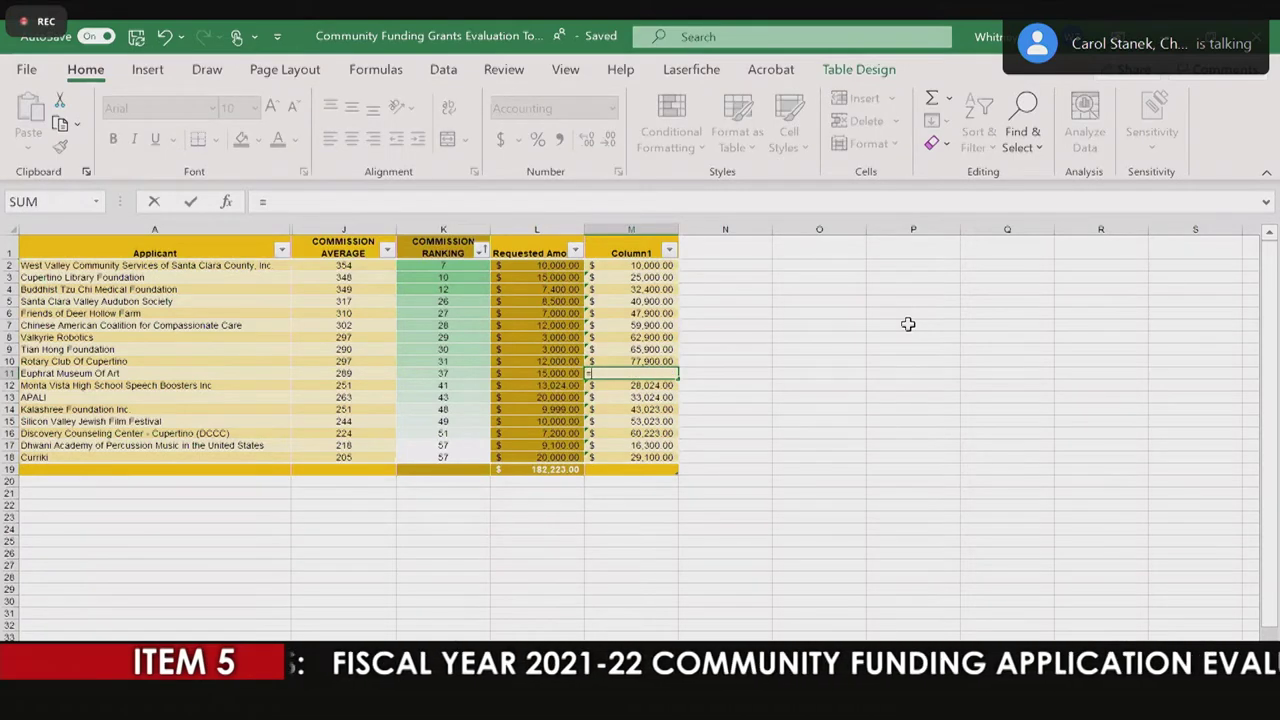
type("SUM(")
left_click_drag(553, 266, 553, 373)
key("Return")
type("=")
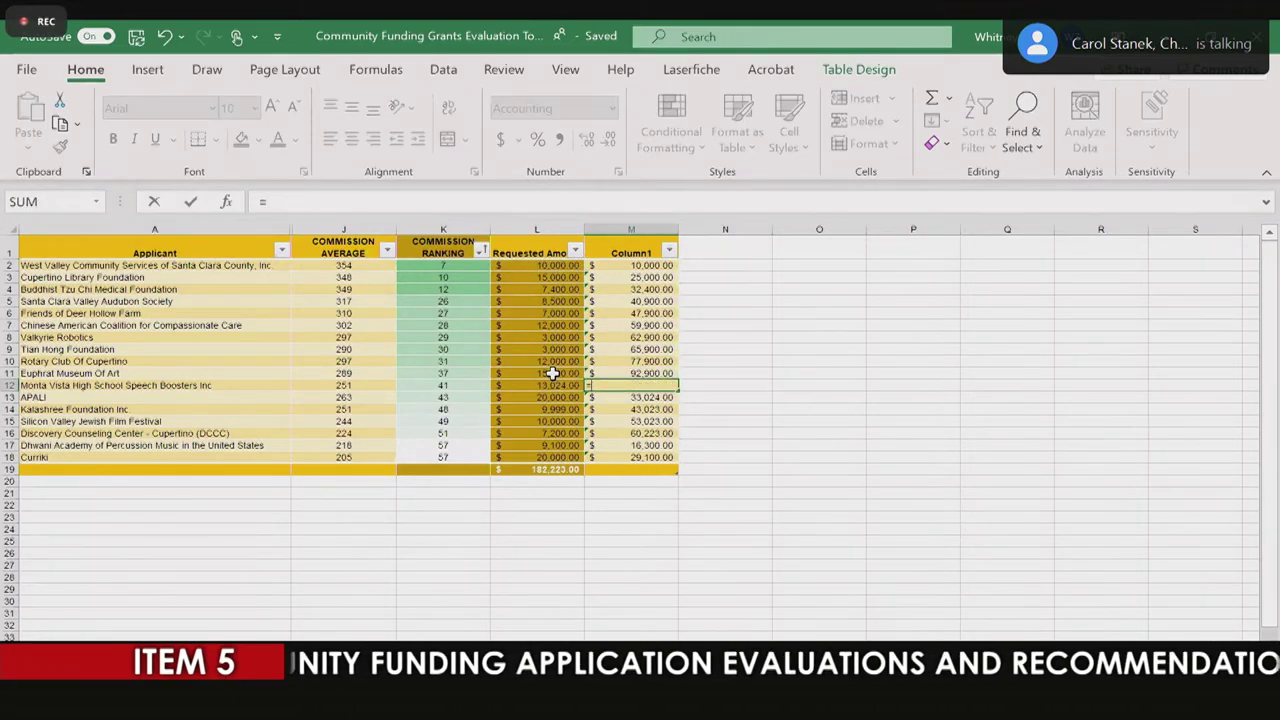
type("SuM(")
left_click(543, 266)
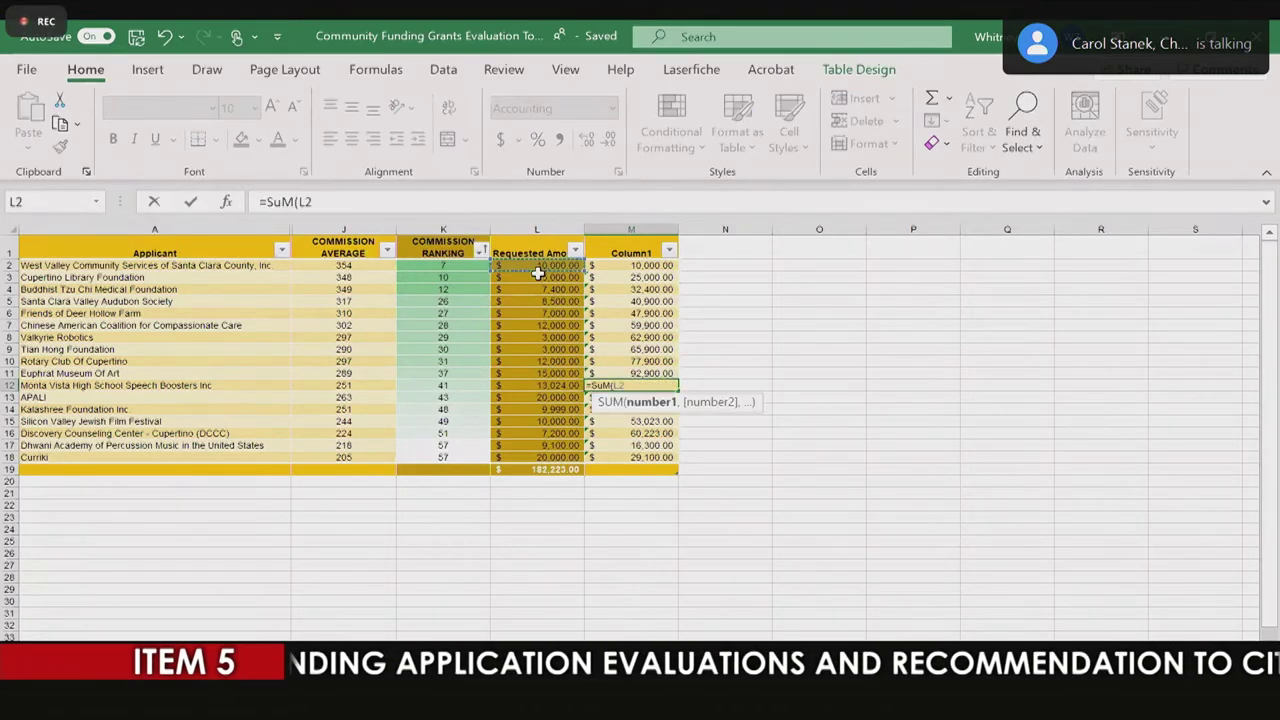
left_click(536, 385, "shift")
key("Return")
Step: Enter the running totals for APALI in M13 as =SUM(L2:L13) and Kalashree Foundation in M14 as =SUM(L2:L14)
type("=")
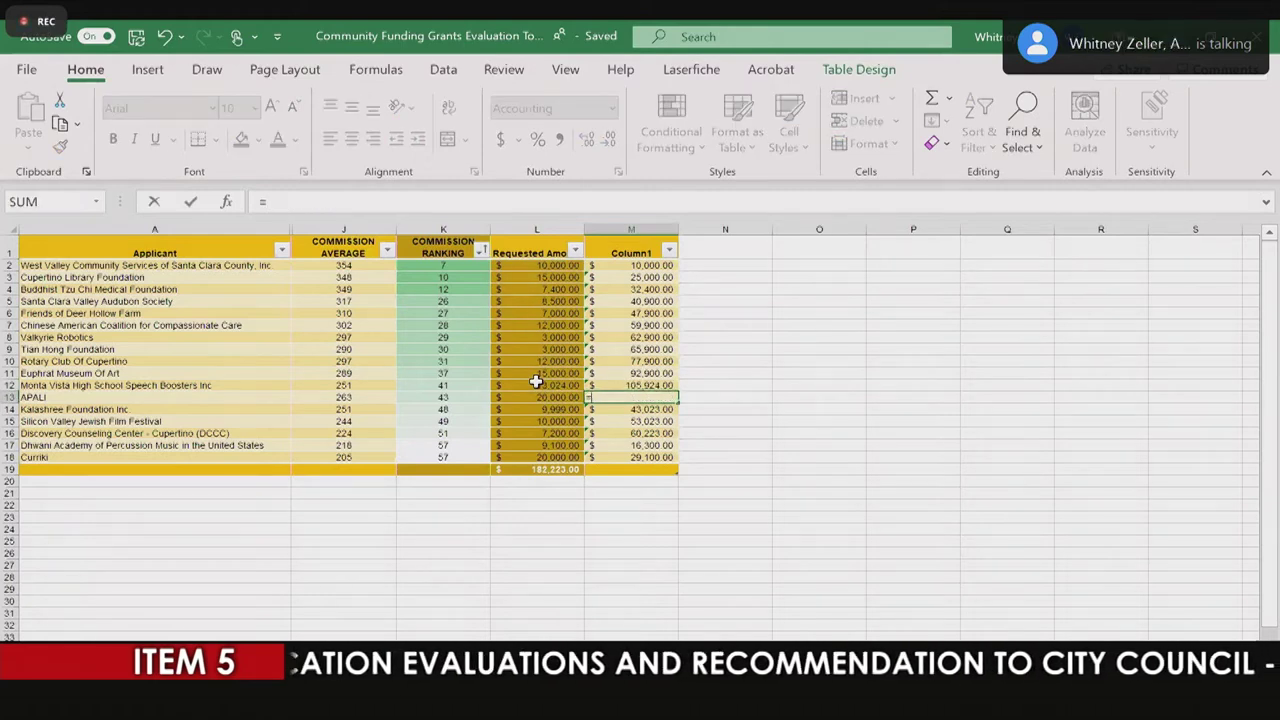
type("SUM(")
left_click(527, 266)
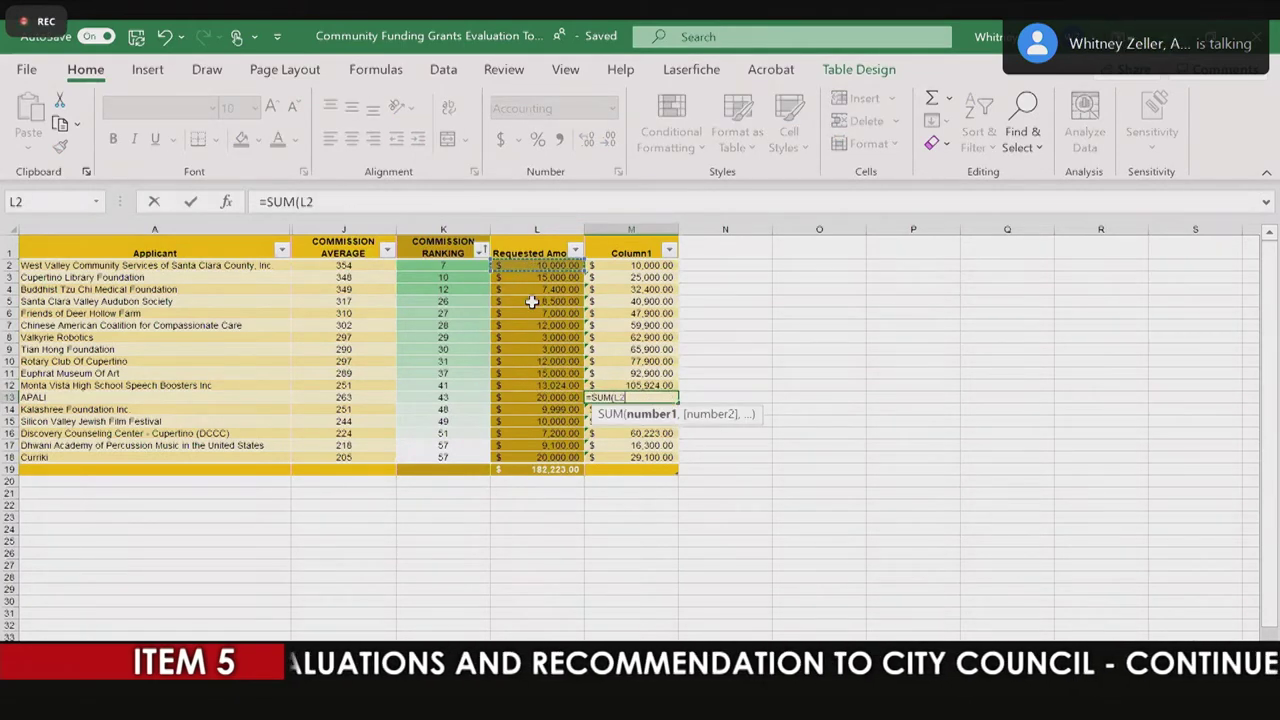
left_click(534, 396, "shift")
key("Return")
type("=SUM(")
left_click(568, 266)
left_click(549, 407, "shift")
key("Return")
Step: Enter =SUM(L2:L15) in M15 for Silicon Valley Jewish Film Festival and =SUM(L2:L16) in M16 for Discovery Counseling Center
type("=")
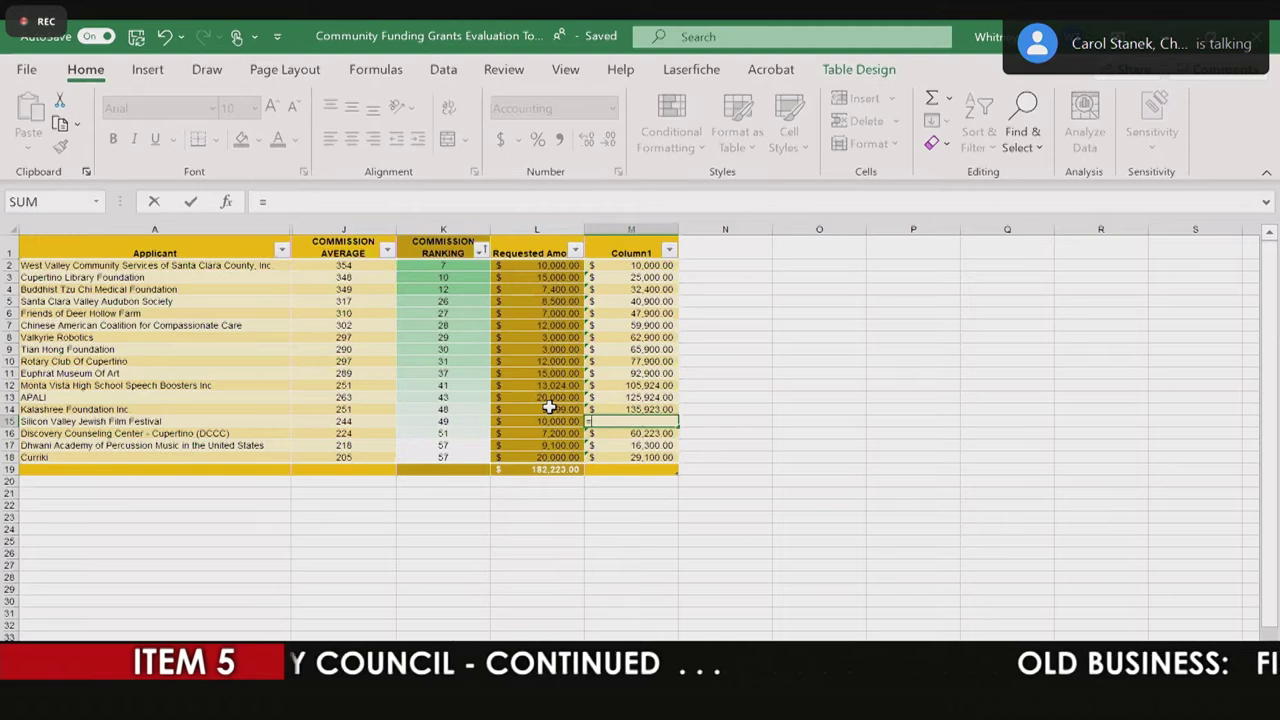
type("SUM(")
left_click(526, 267)
left_click(540, 419, "shift")
key("Return")
type("=")
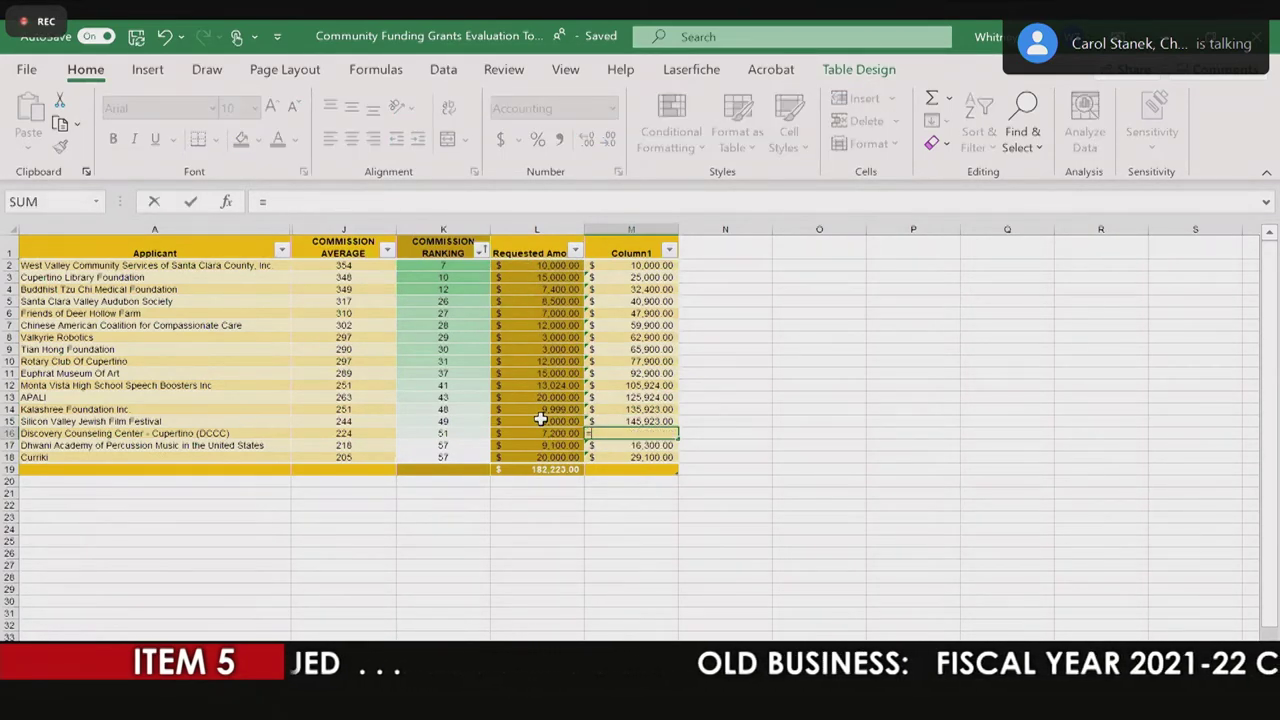
type("SUM(")
left_click(553, 266)
left_click(560, 431, "shift")
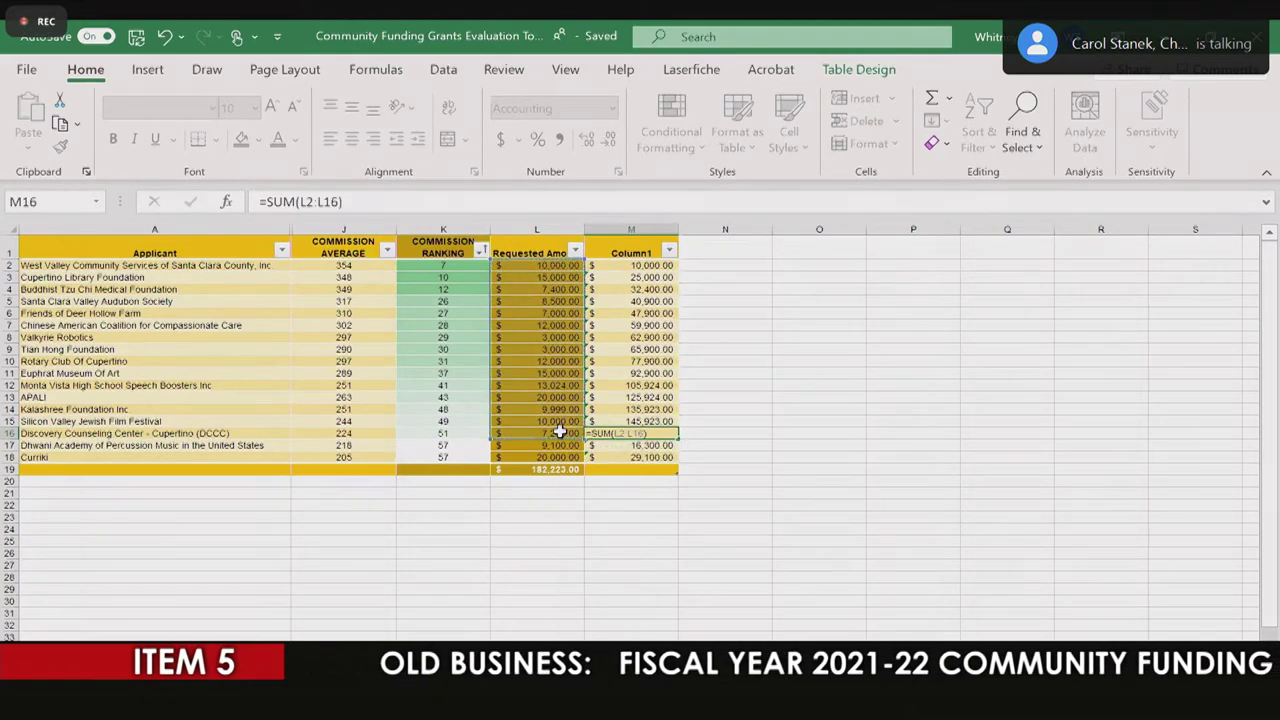
key("Return")
Step: Complete the running totals with =SUM(L2:L17) in M17 for Dhwani Academy of Percussion Music and =SUM(L2:L18) in M18 for Curriki
type("=")
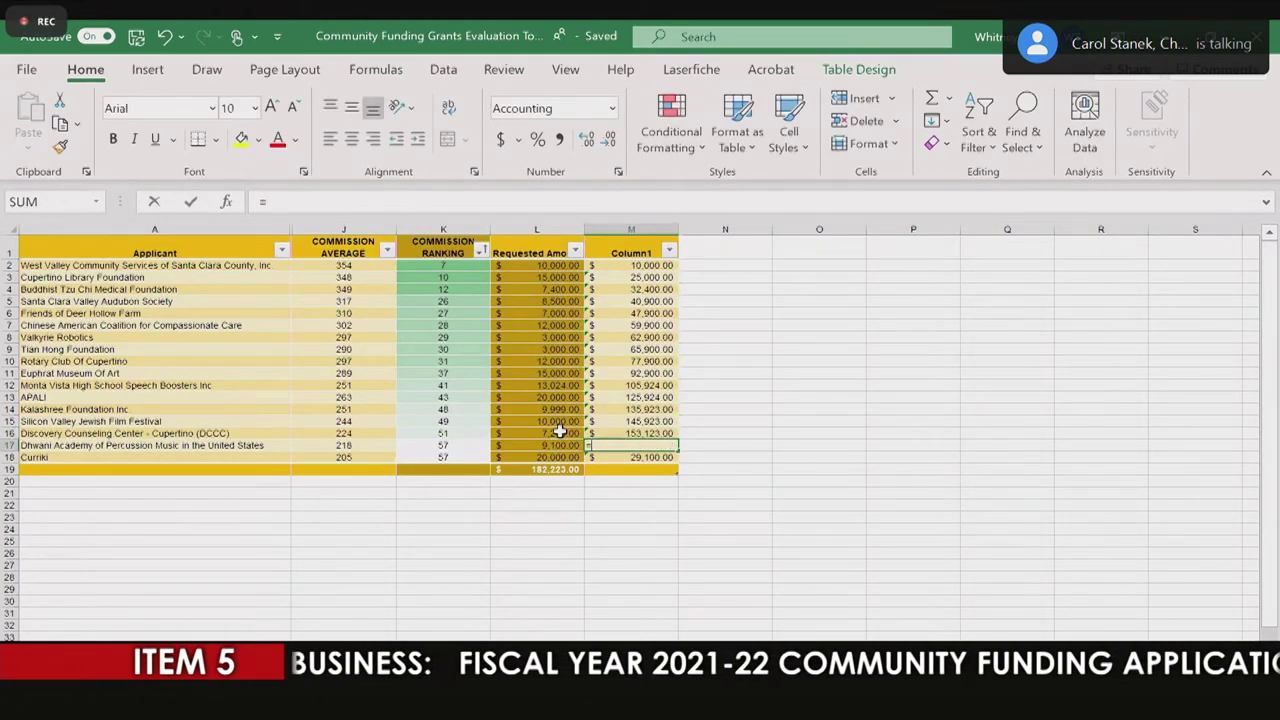
type("SUM(")
left_click(558, 267)
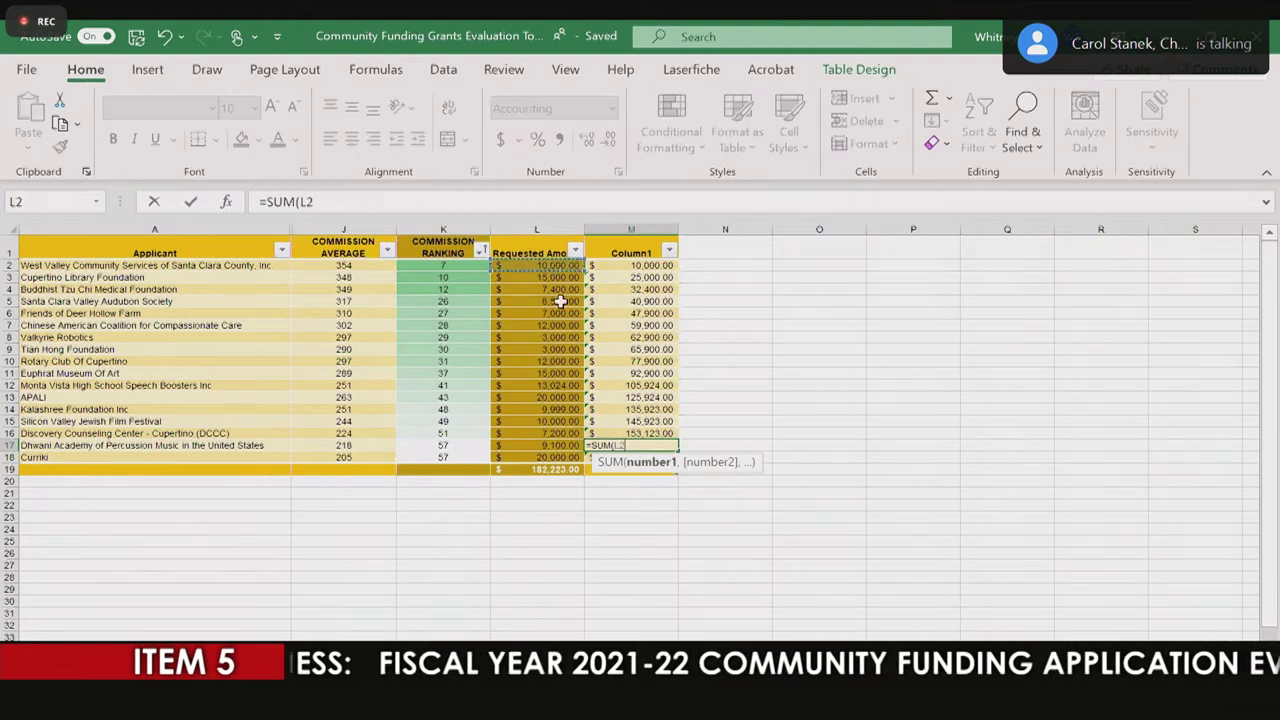
left_click(563, 446, "shift")
key("Return")
type("=")
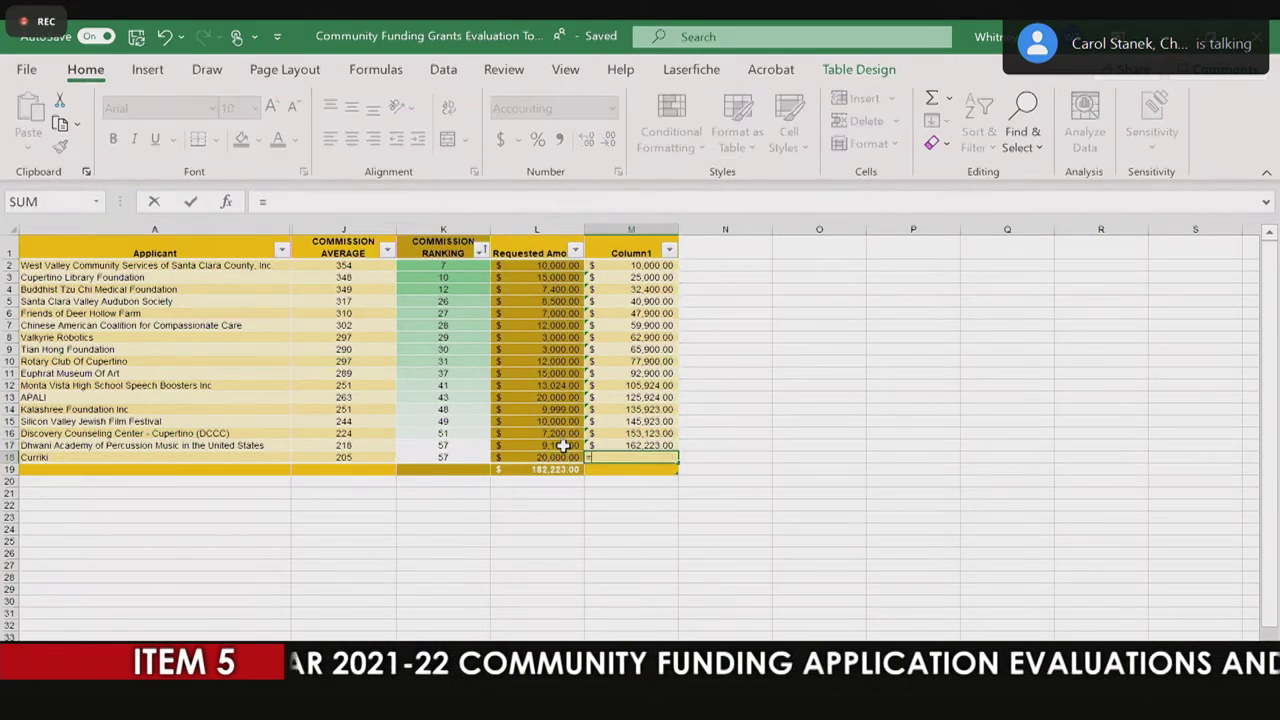
type("SUM(")
left_click(536, 268)
left_click(536, 457, "shift")
key("Return")
left_click(722, 602)
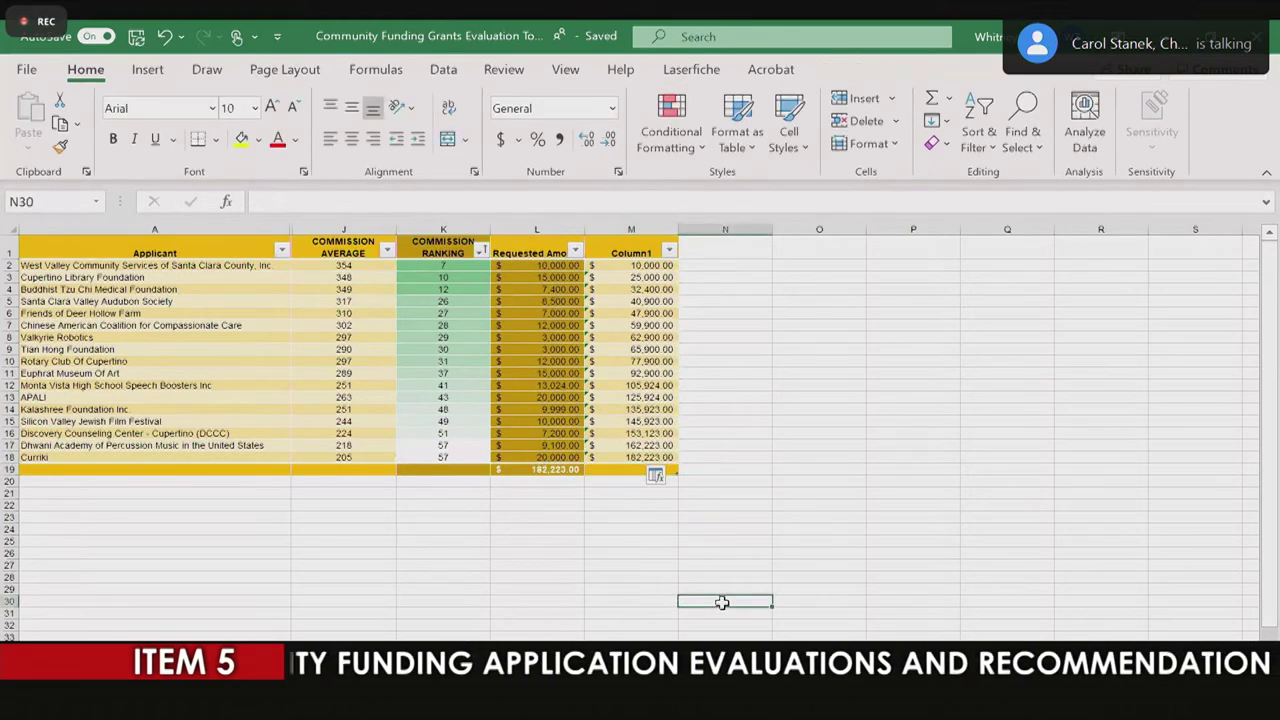
left_click(580, 533)
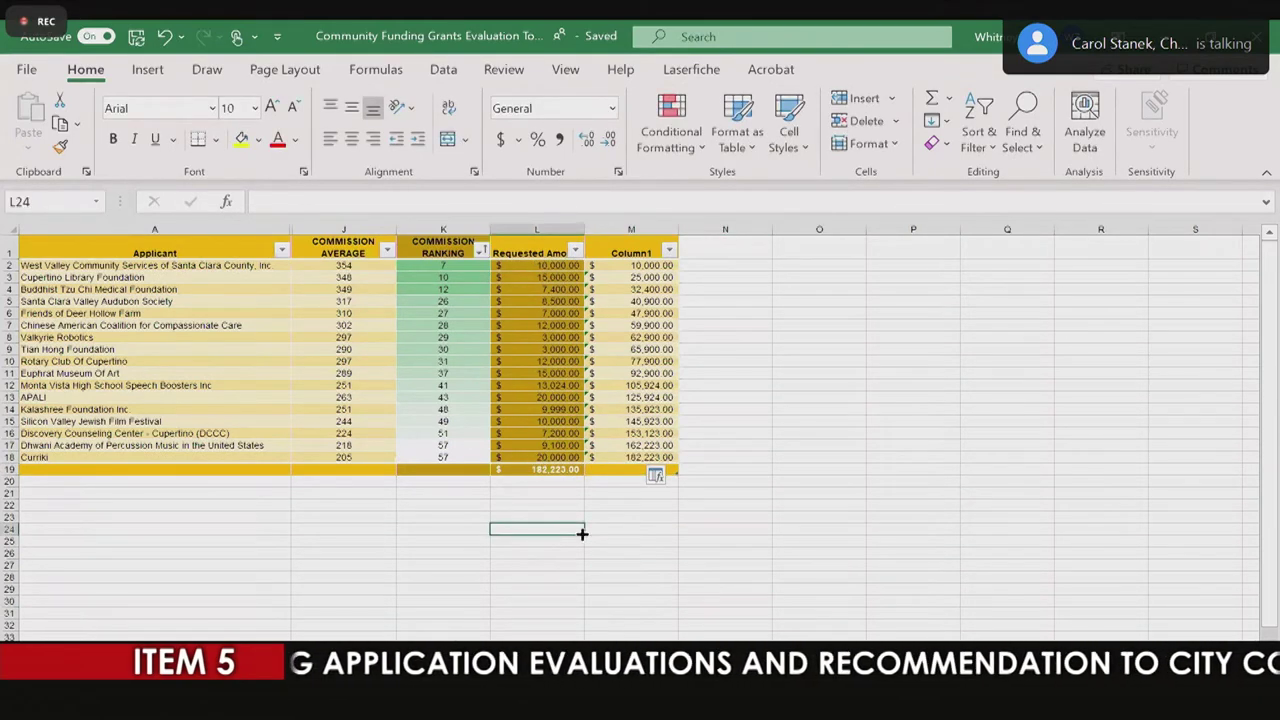
left_click(293, 592)
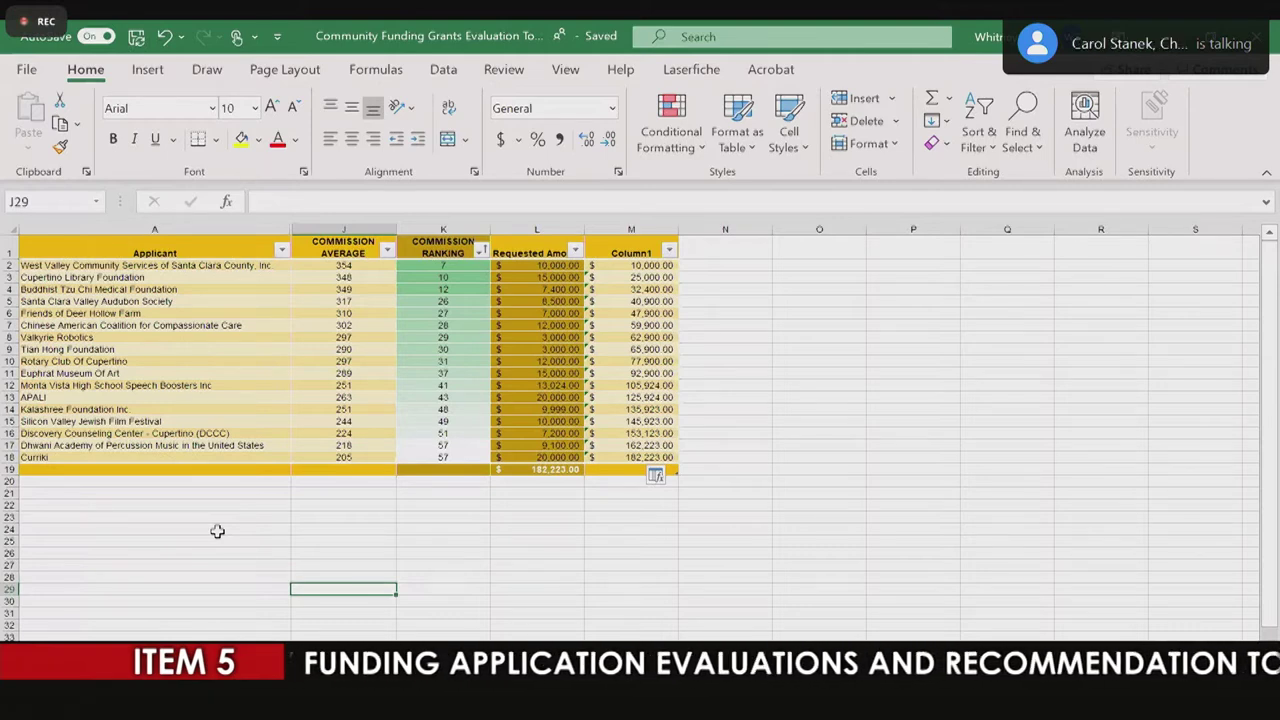
left_click(620, 519)
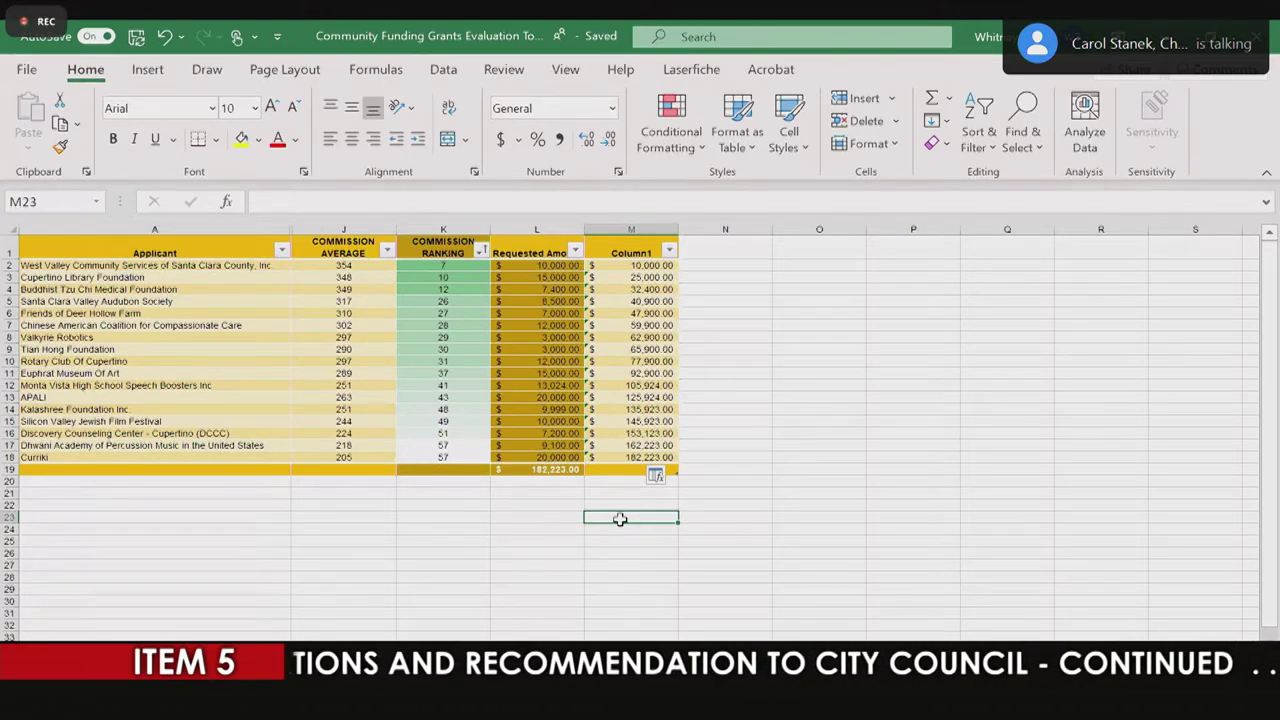
left_click(672, 375)
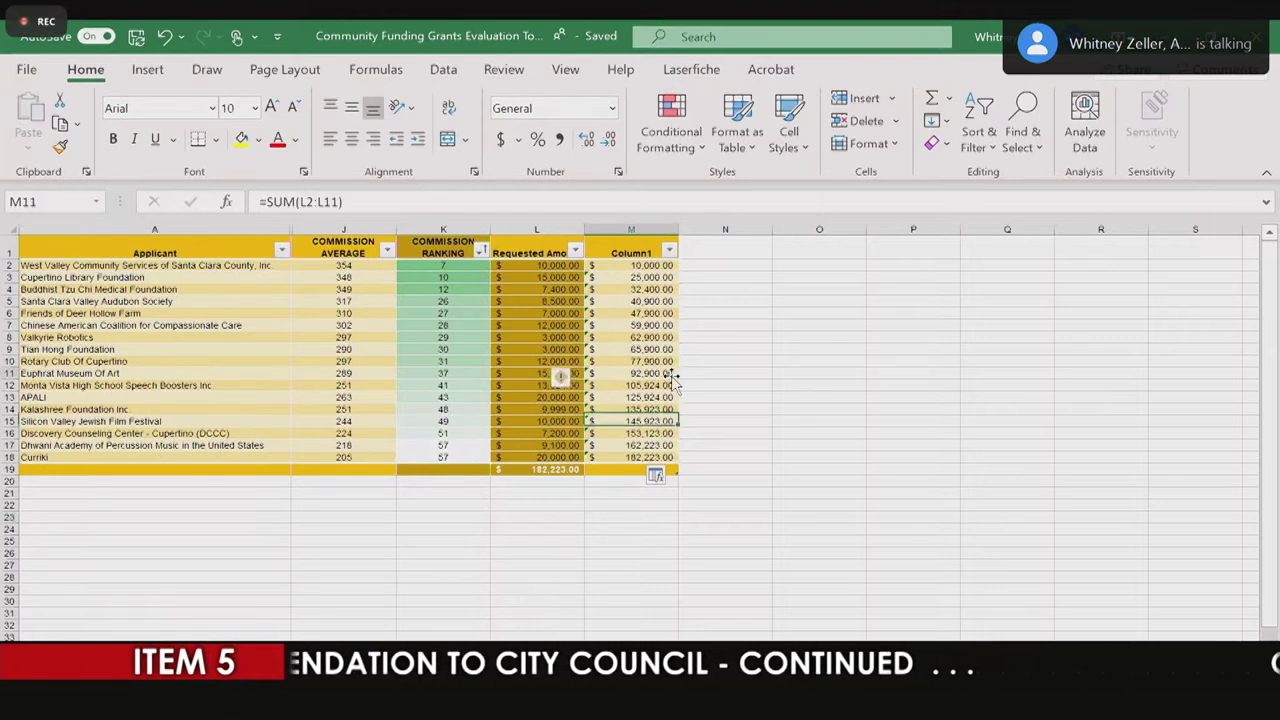
left_click(757, 372)
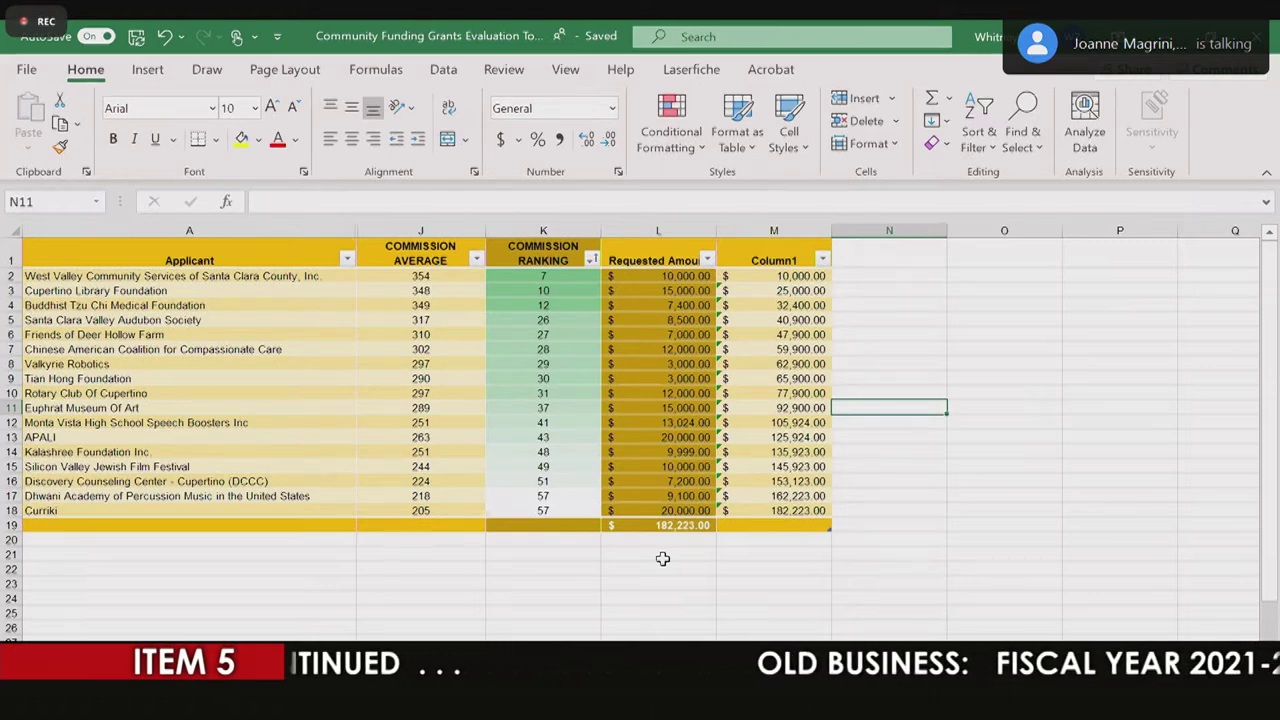
Step: Copy A1:M18 of the Commission Ranking table and paste it at B21 on the Commission Total sheet, below the existing table
left_click(298, 251)
left_click_drag(432, 280, 818, 510)
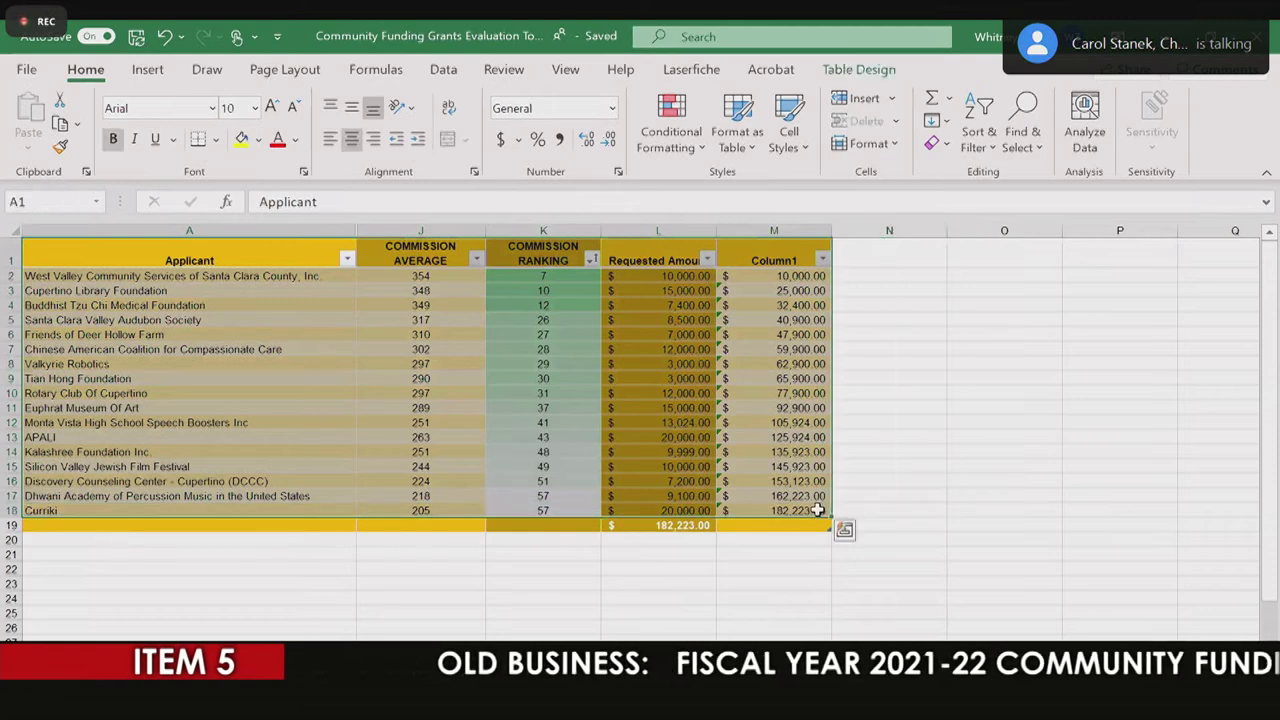
key("ctrl+c")
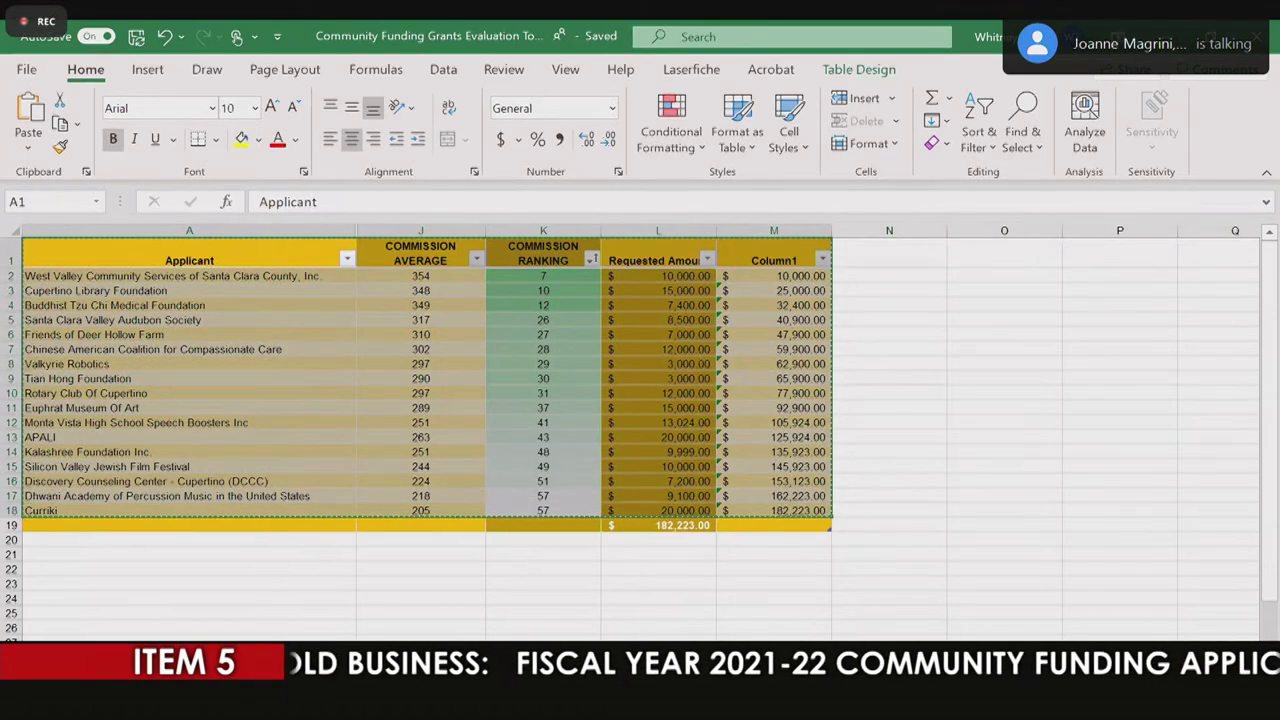
key("ctrl+Page_Down")
scroll(663, 531, "down", 1)
scroll(663, 531, "up", 1)
scroll(663, 531, "right", 1)
scroll(663, 531, "left", 1)
scroll(663, 531, "down", 5, "ctrl")
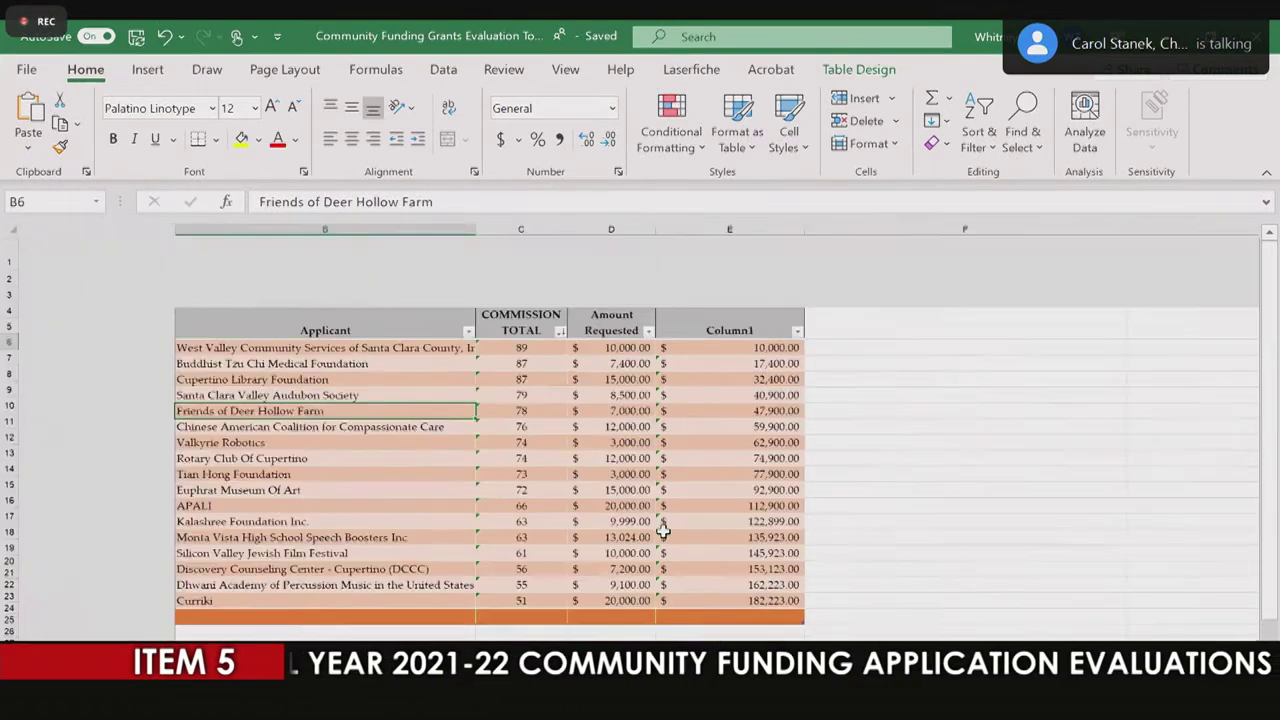
left_click(117, 477)
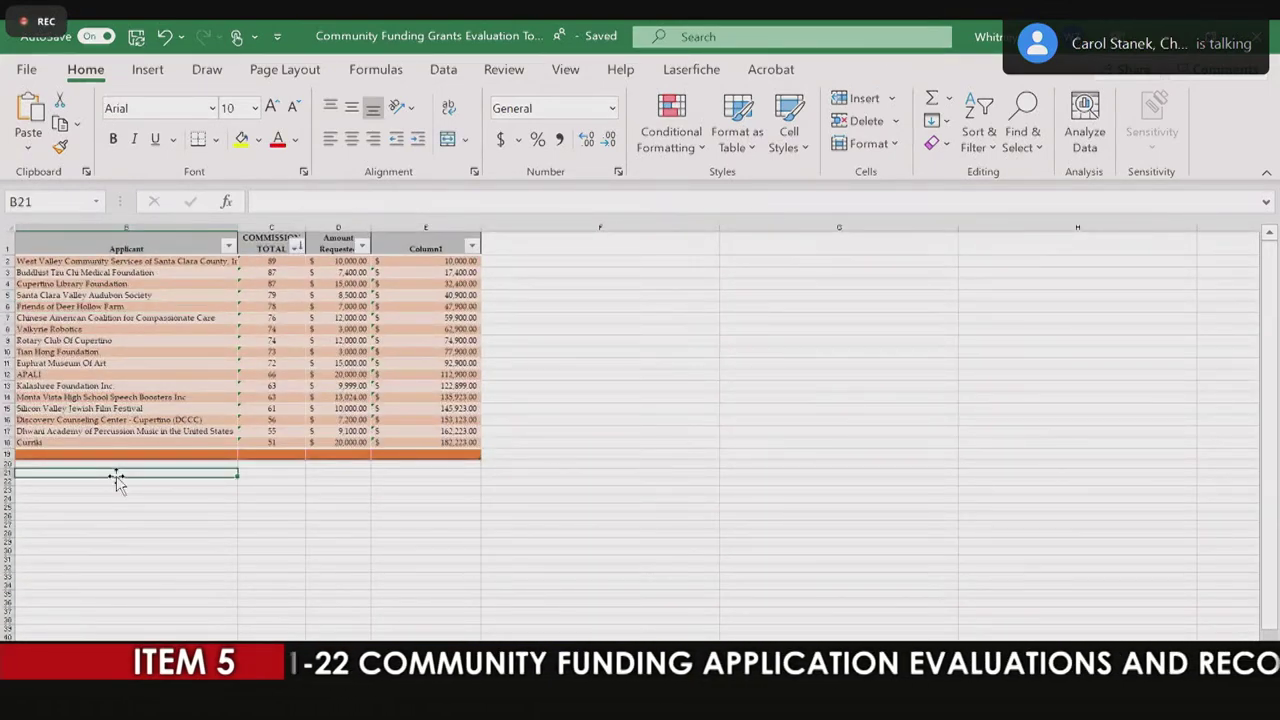
key("ctrl+v")
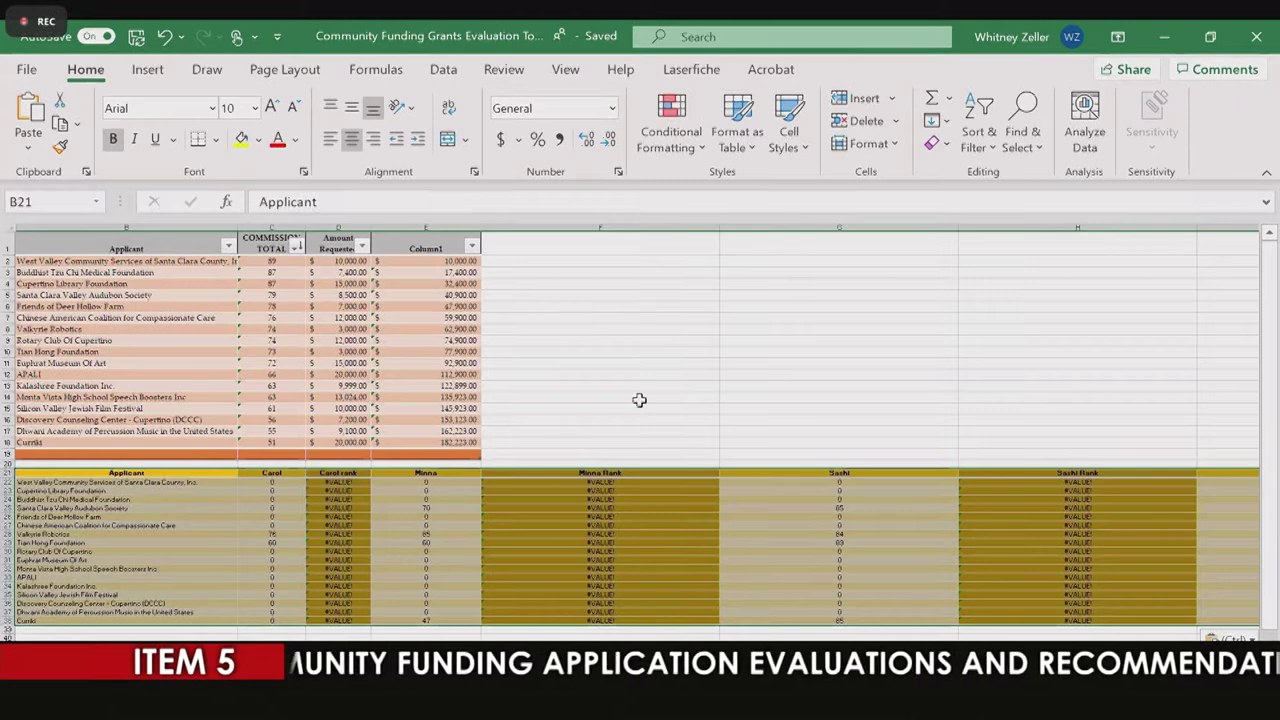
Step: Try to strip the individual scores, ranks and Commission Average from the pasted table by deleting the entire columns of C21:K38
left_click(610, 408)
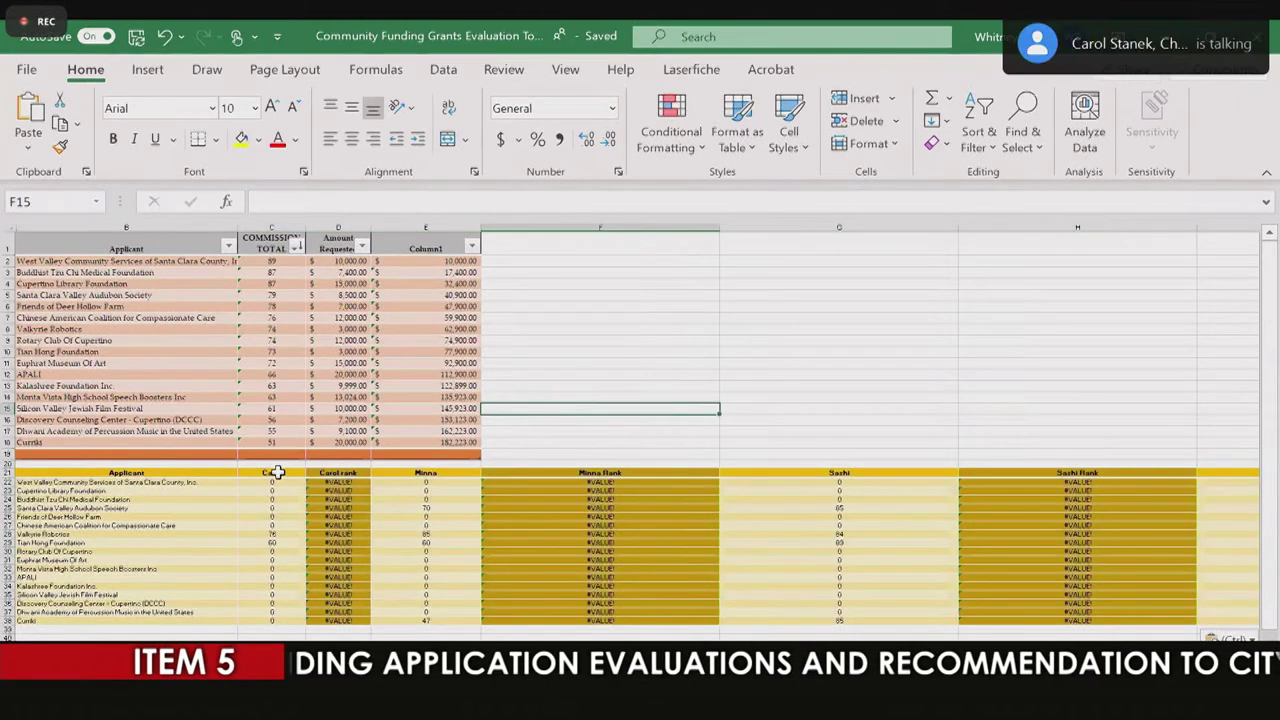
left_click_drag(277, 472, 870, 493)
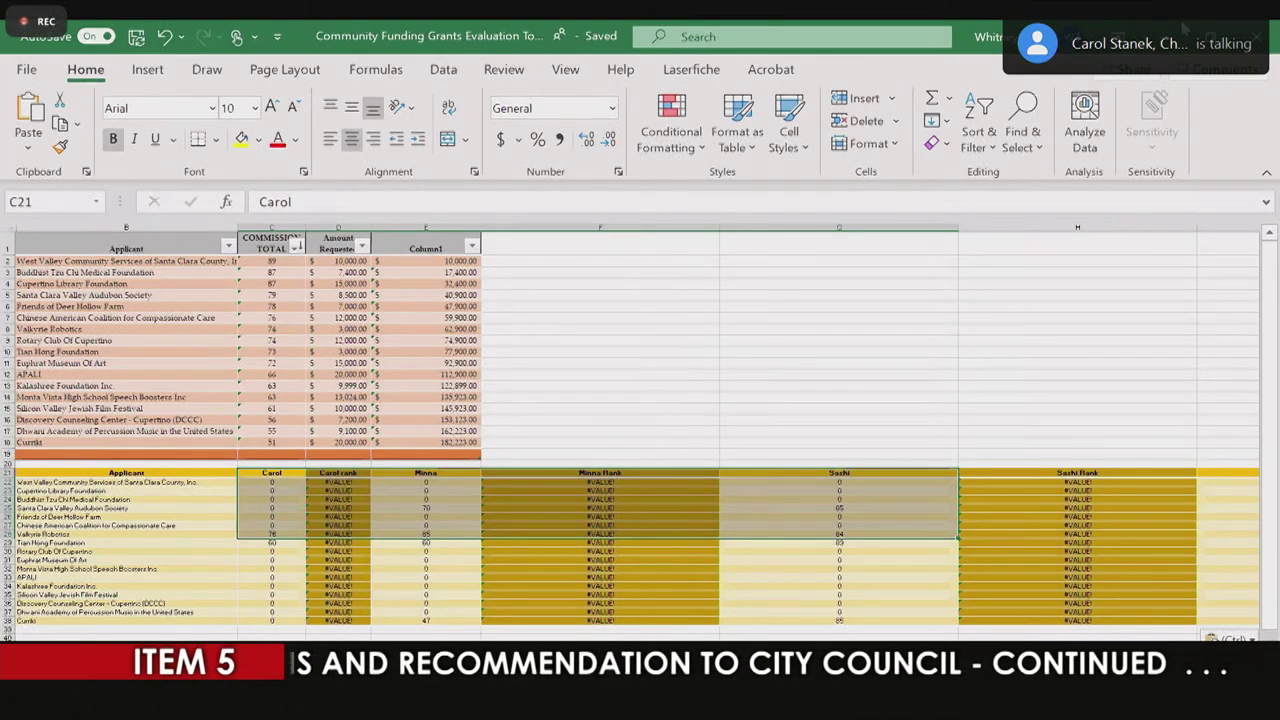
left_click(838, 329)
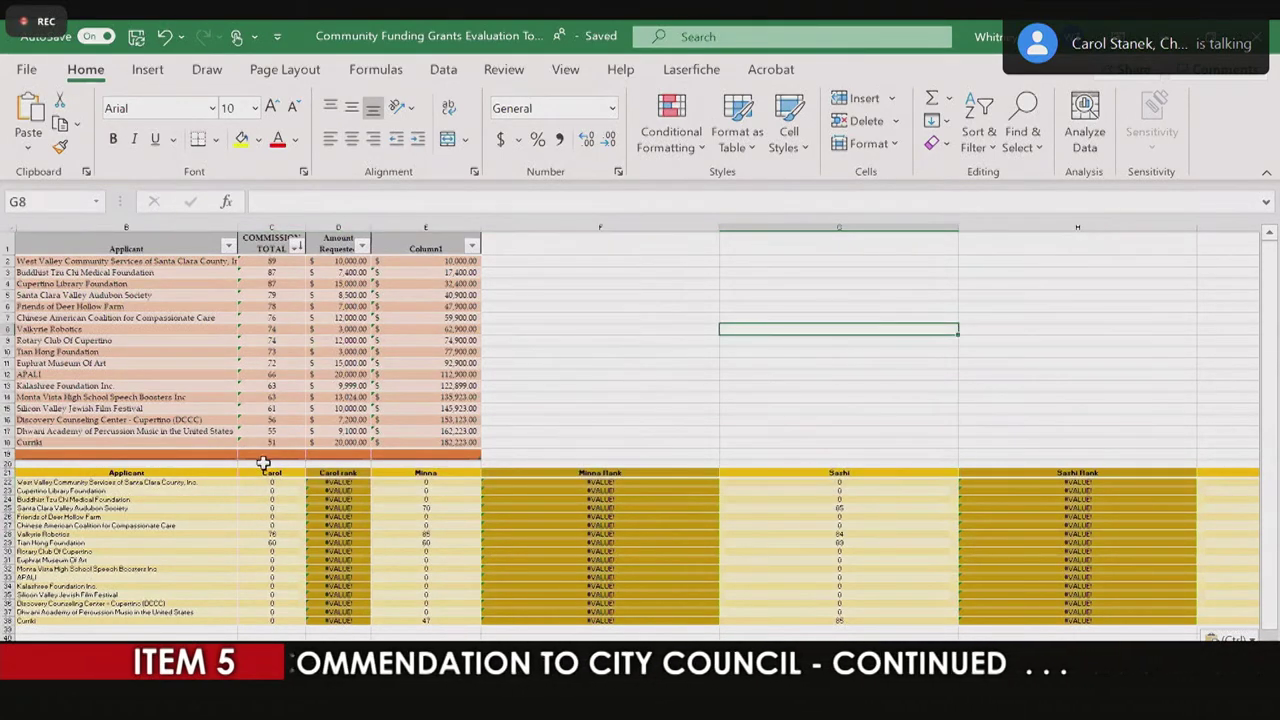
left_click_drag(279, 470, 1240, 629)
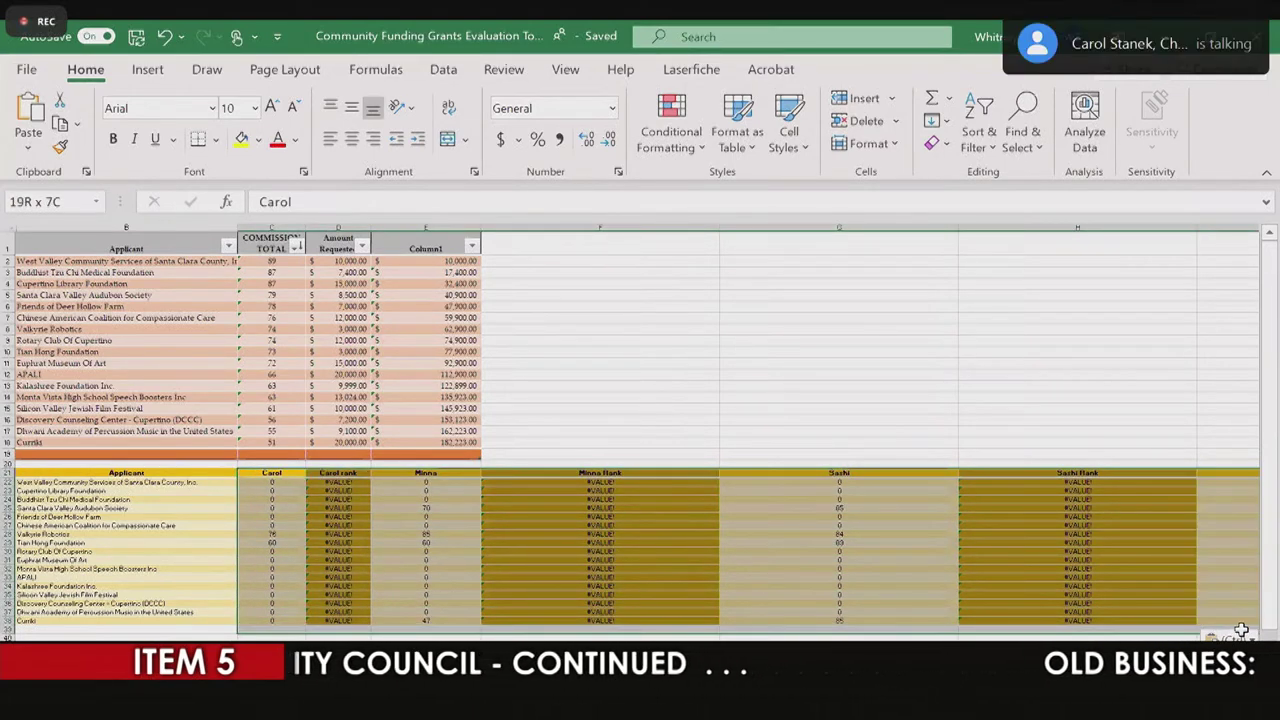
left_click_drag(1022, 593, 1153, 605)
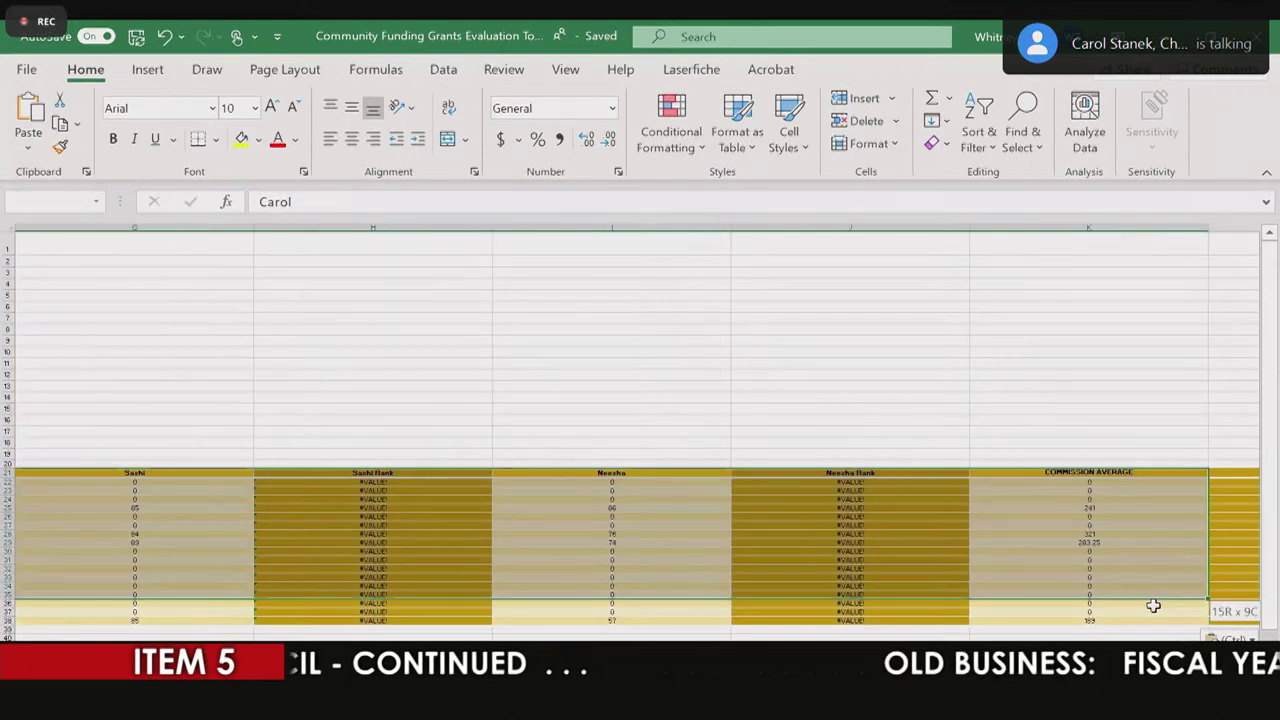
left_click_drag(1275, 612, 264, 618)
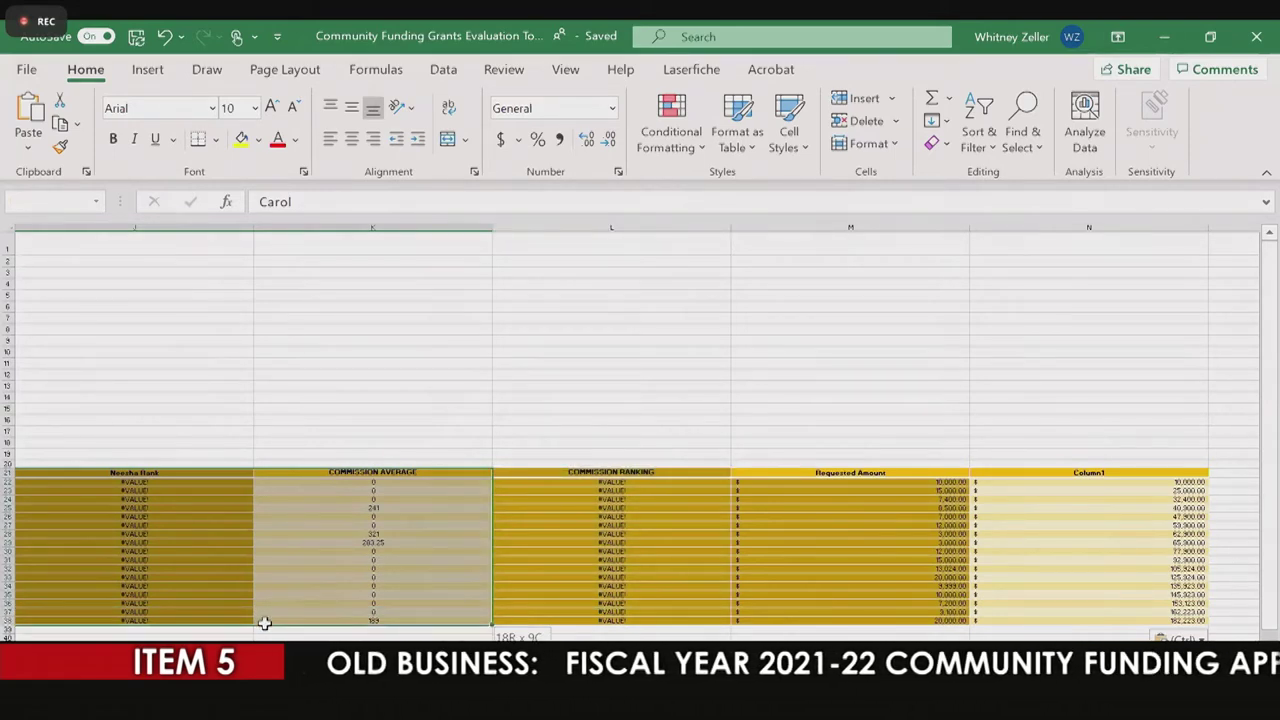
right_click(359, 532)
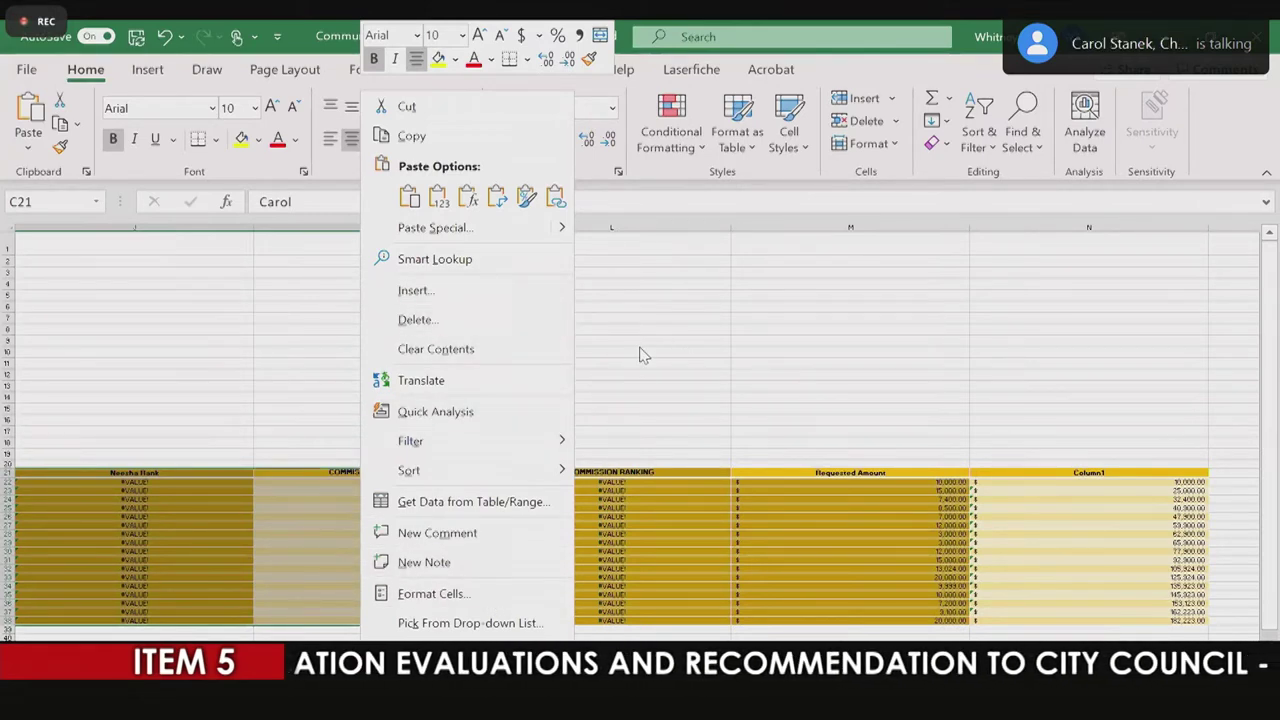
left_click(416, 320)
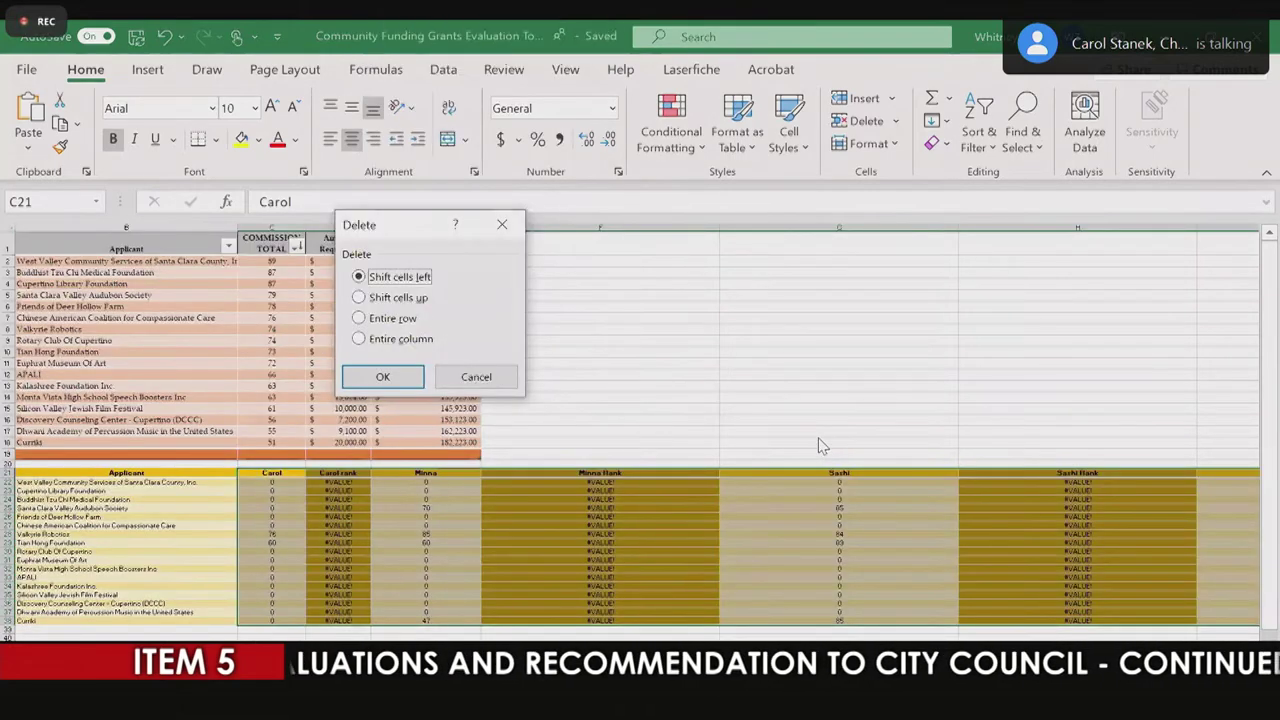
left_click(400, 341)
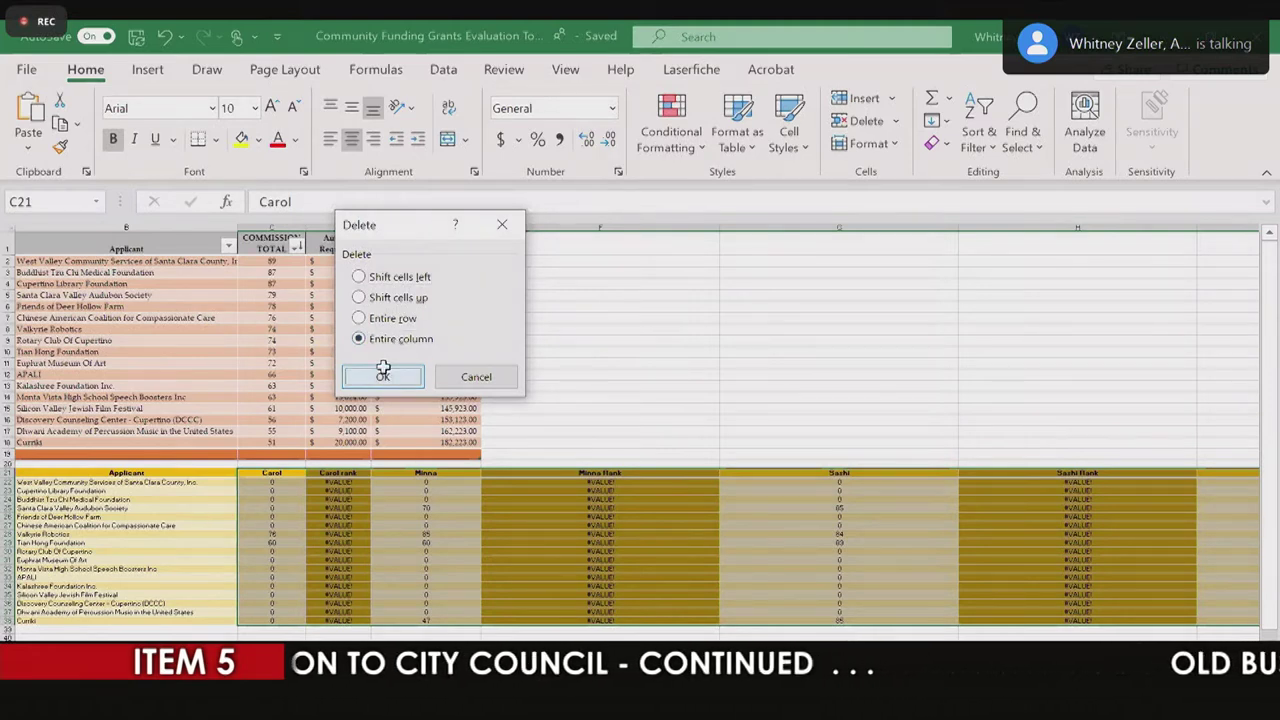
left_click(383, 376)
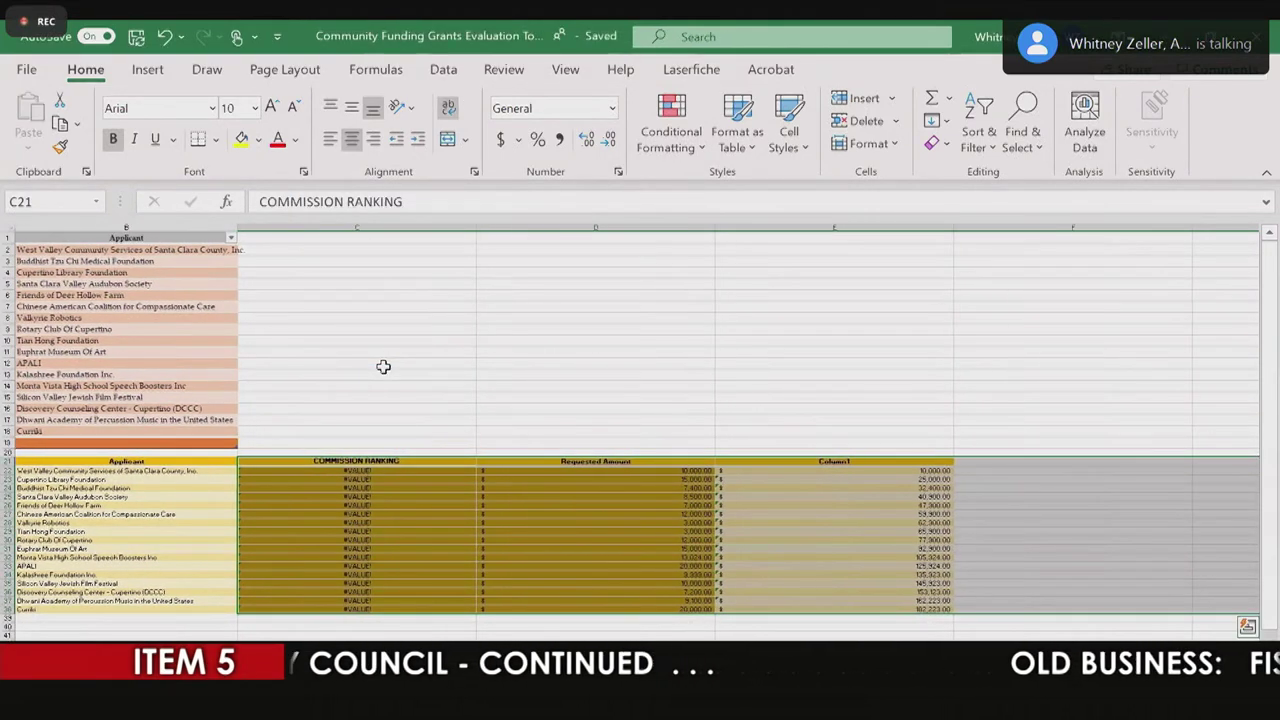
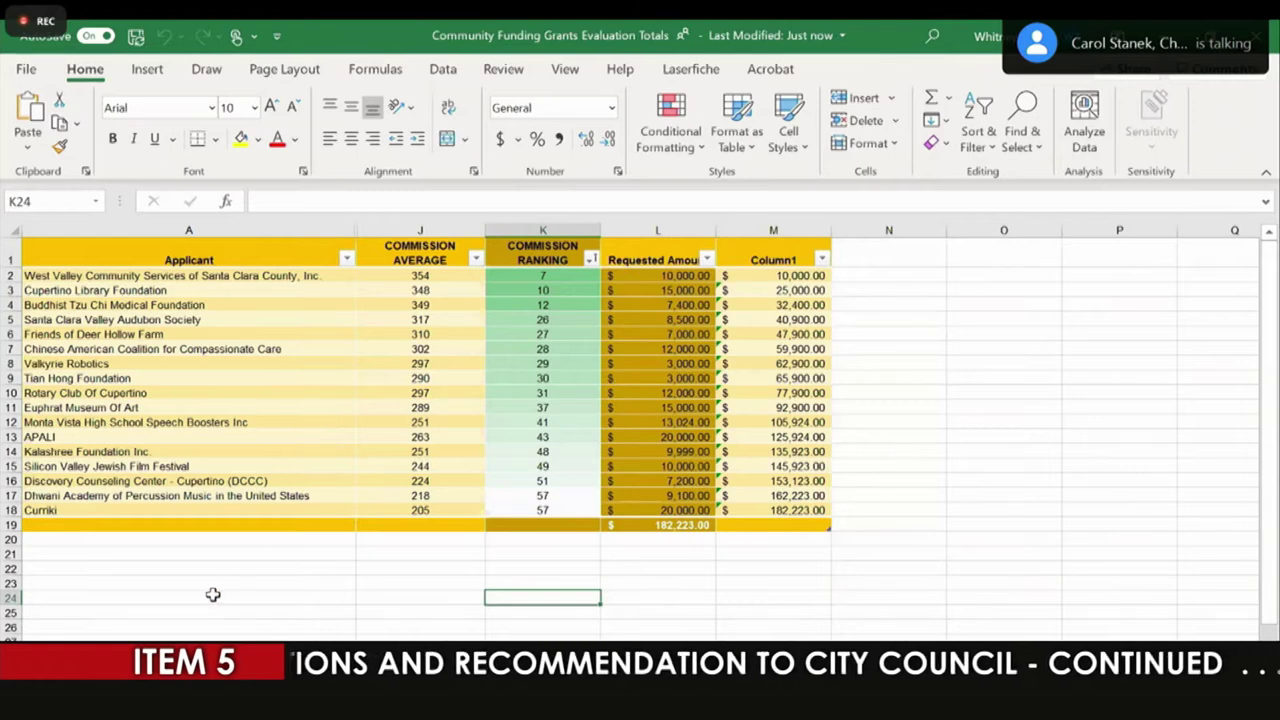
Step: Insert a new column before Applicant on the ranking sheet and paste the Commission Total applicant list into A2:A18
left_click(153, 225)
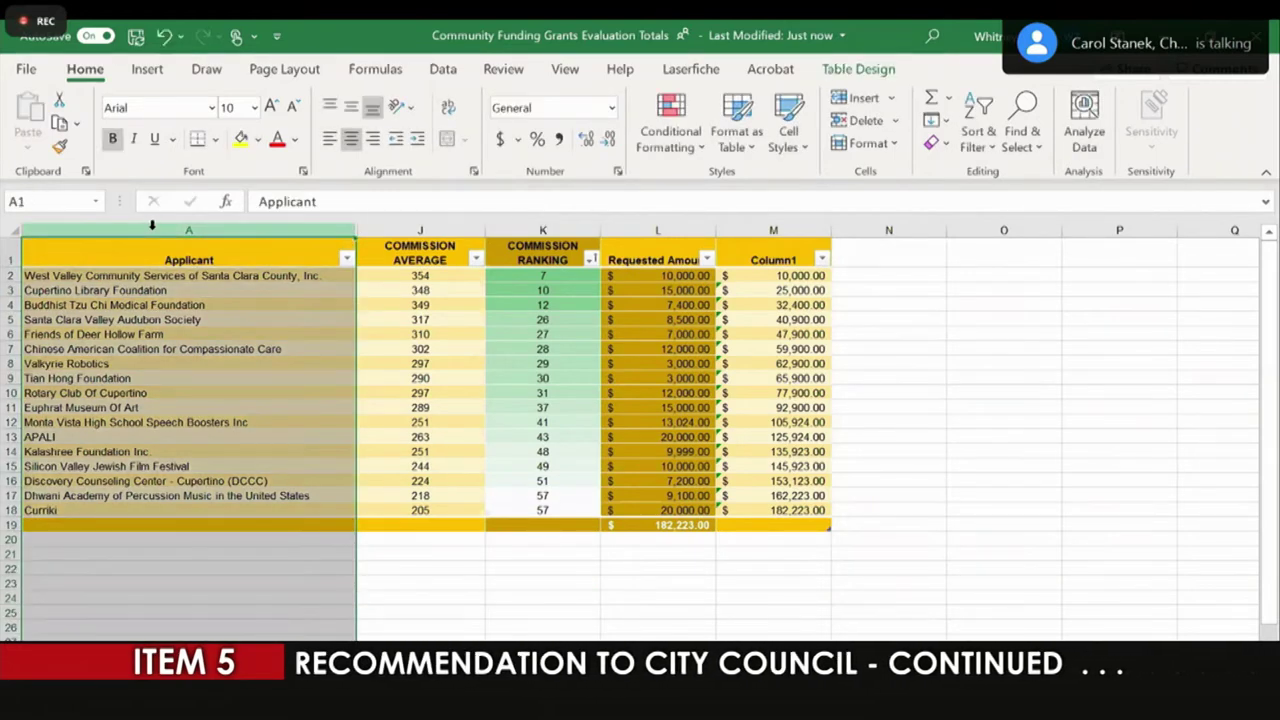
right_click(205, 305)
left_click(209, 402)
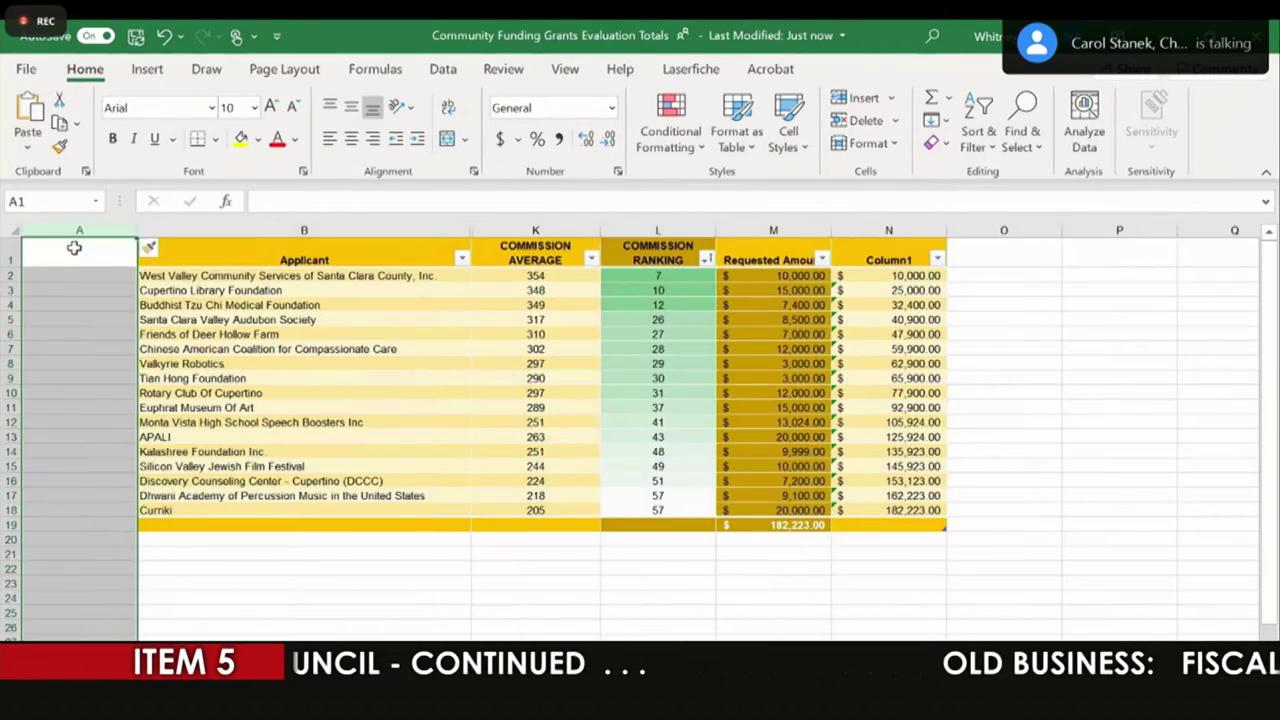
left_click(74, 275)
type("West Valley Community Services of Santa Clara County, Inc. Buddhist Tzu Chi Medical Foundation Cupertino Library Foundation Santa Clara Valley Audubon Society Friends of Deer Hollow Farm Chinese American Coalition for Compassionate Care Valkyrie Robotics Rotary Club Of Cupertino Tian Hong Foundation Euphrat Museum Of Art APALI Kalashree Foundation Inc. Monta Vista High School Speech Boosters Inc Silicon Valley Jewish Film Festival Discovery Counseling Center - Cupertino (DCCC) Dhwani Academy of Percussion Music in the United States Curriki")
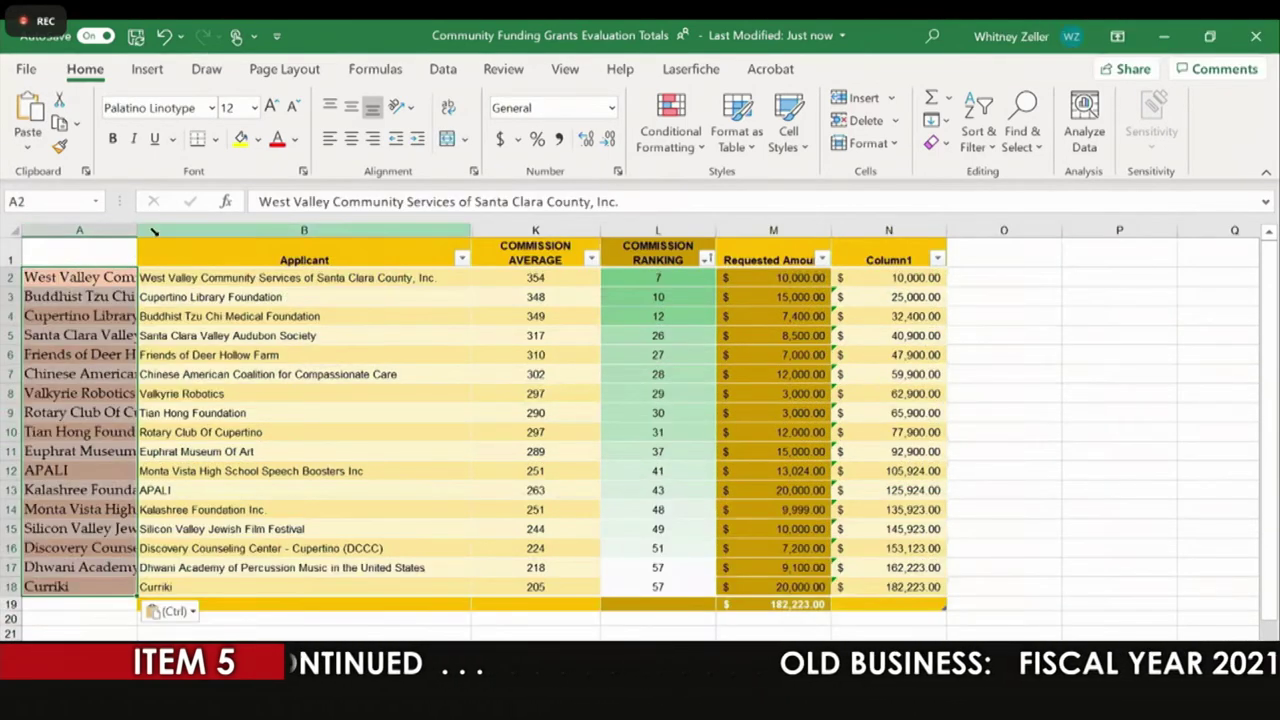
Step: Widen column A to fit the full applicant names
left_click_drag(137, 232, 287, 222)
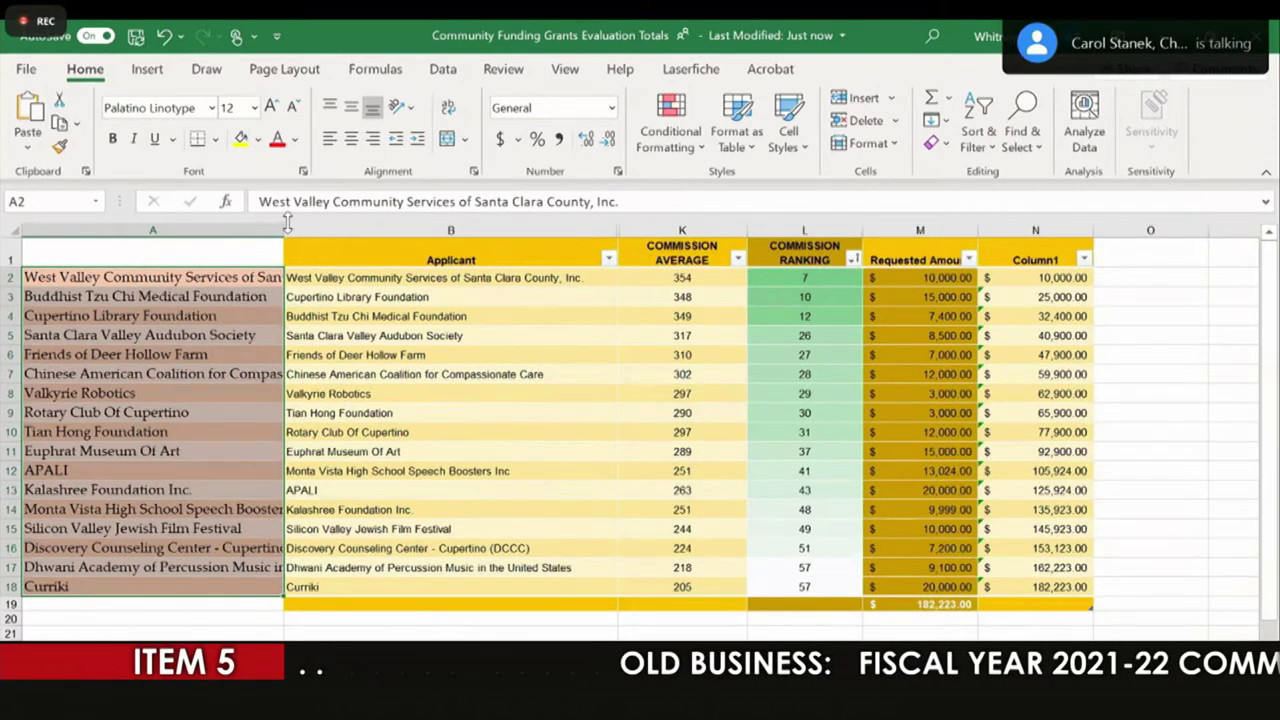
left_click_drag(285, 226, 367, 230)
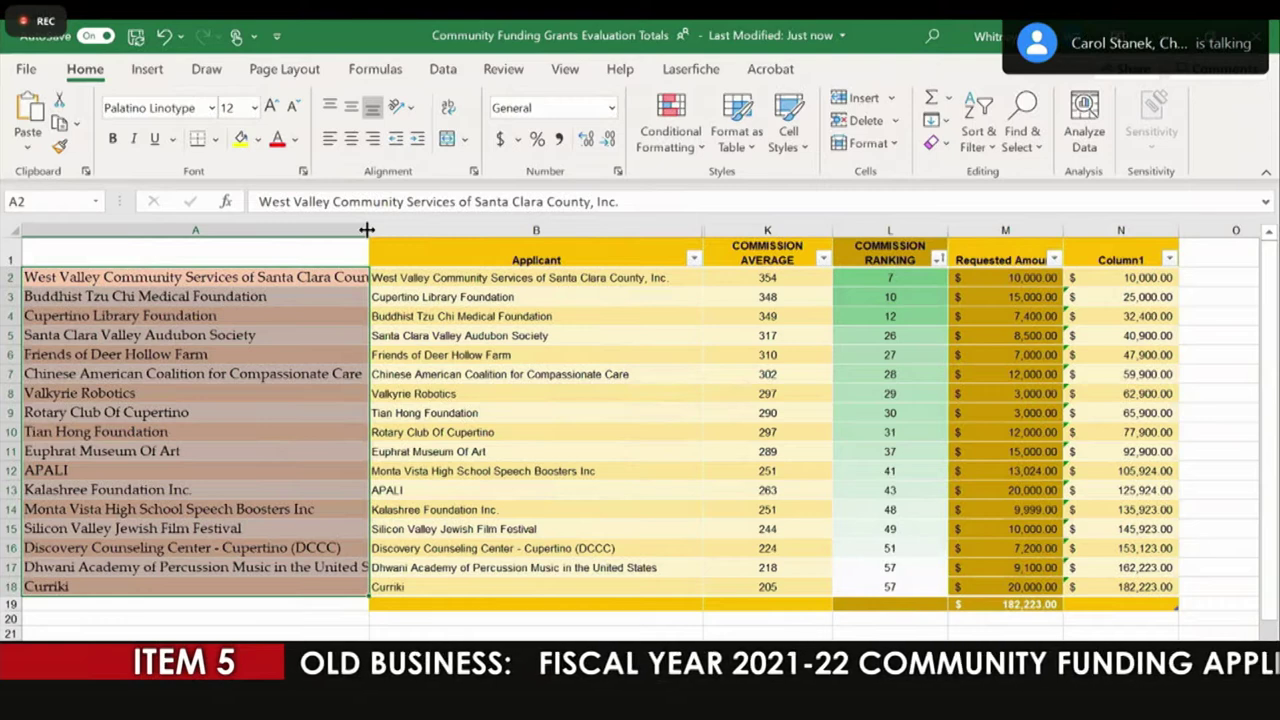
double_click(367, 230)
Step: Label the new applicant list in A1 as "Sorted by Commissioner Total Average"
left_click(345, 246)
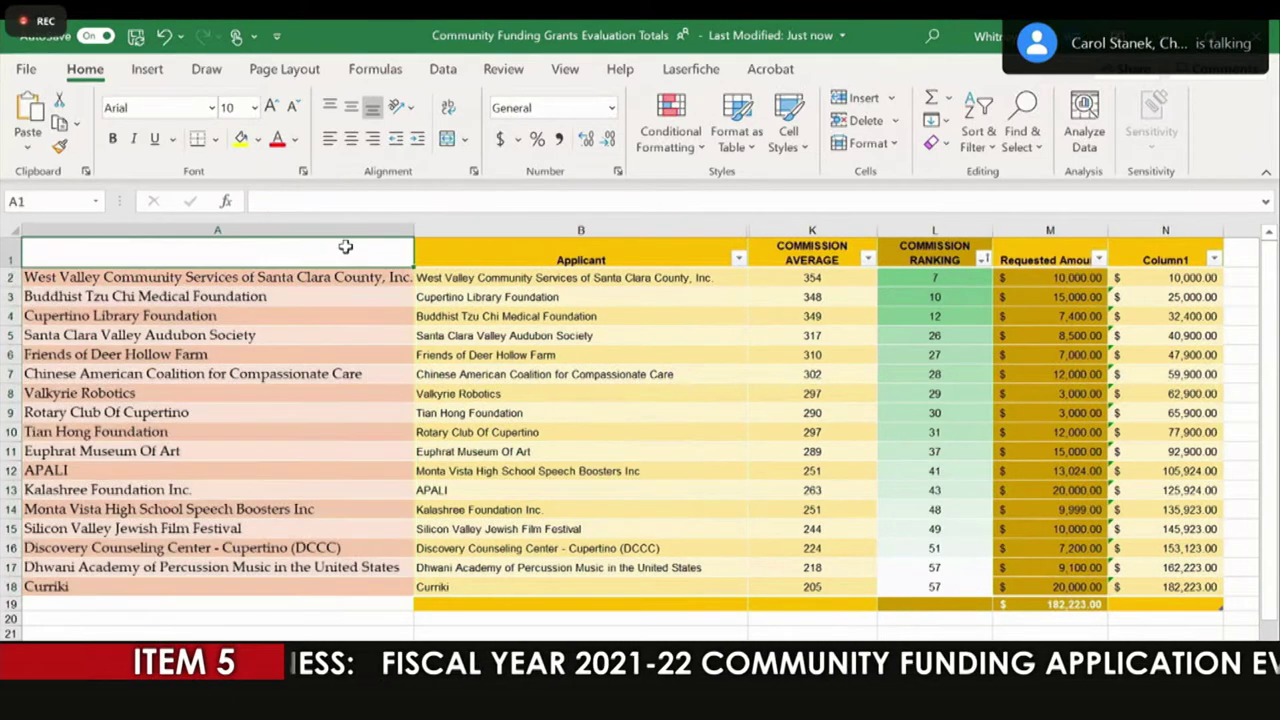
double_click(345, 246)
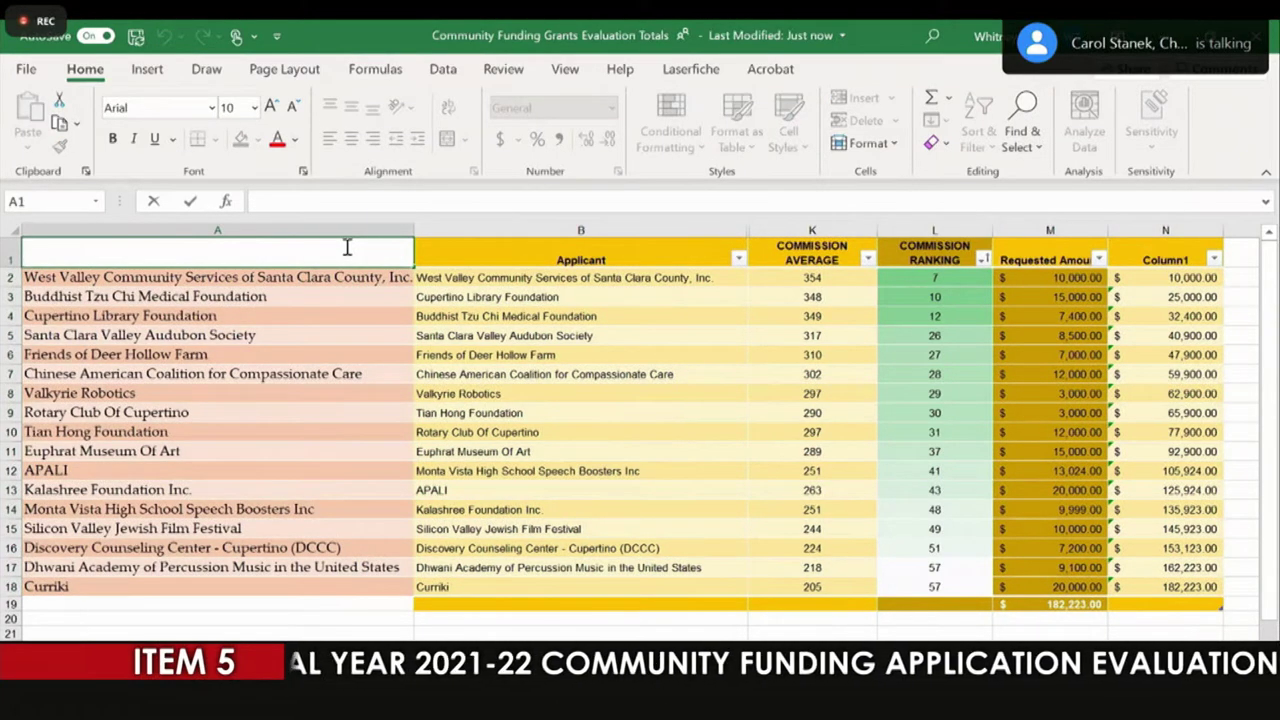
type("Sorted by Commissioner Total Average")
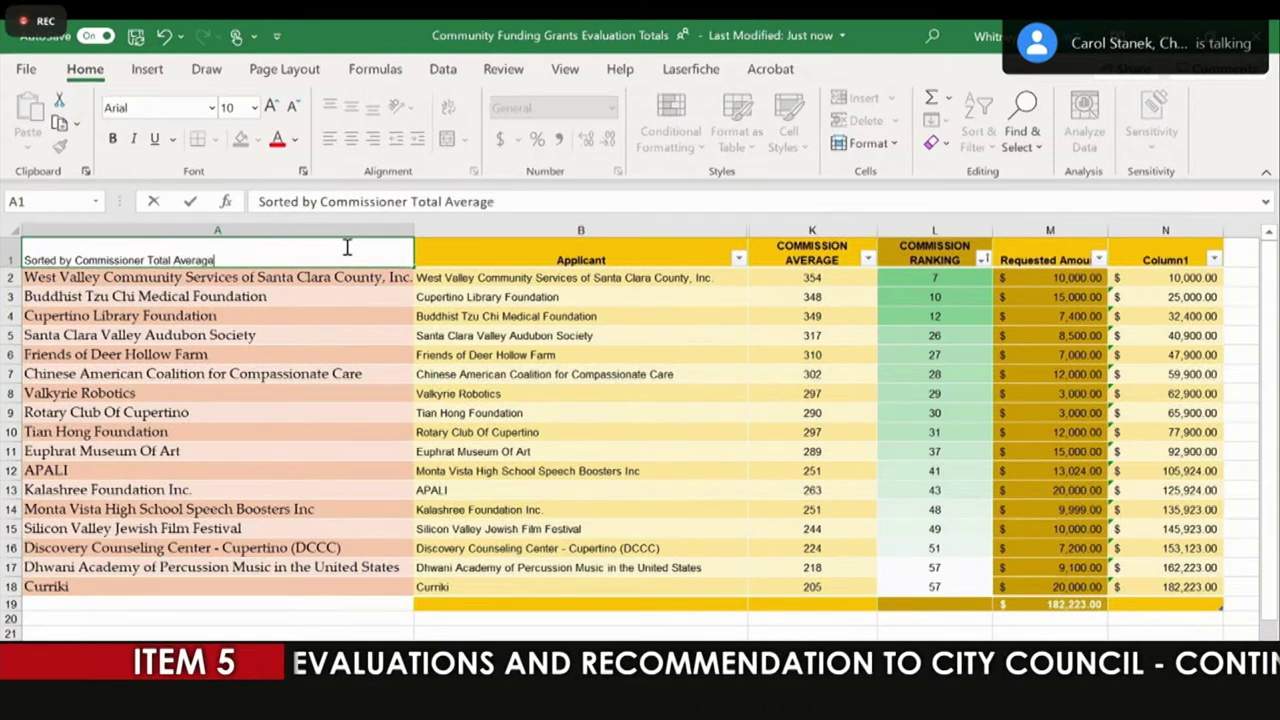
key("Return")
left_click(258, 636)
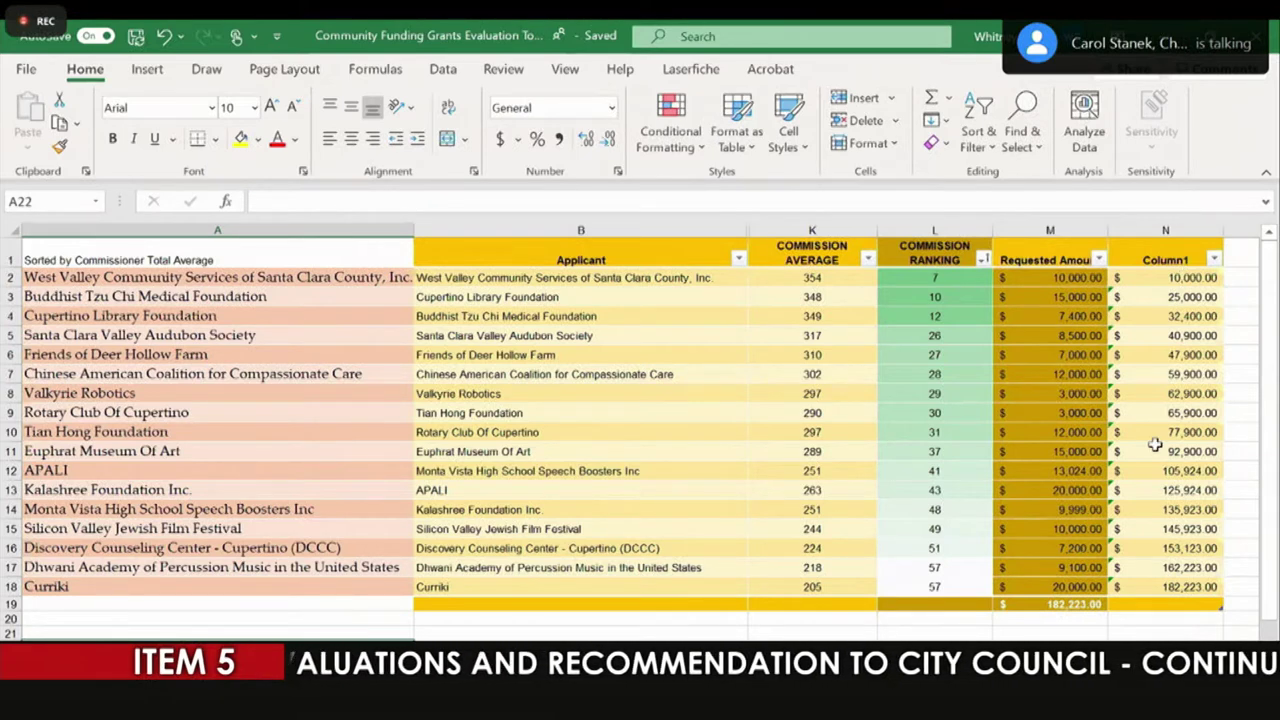
left_click(1020, 638)
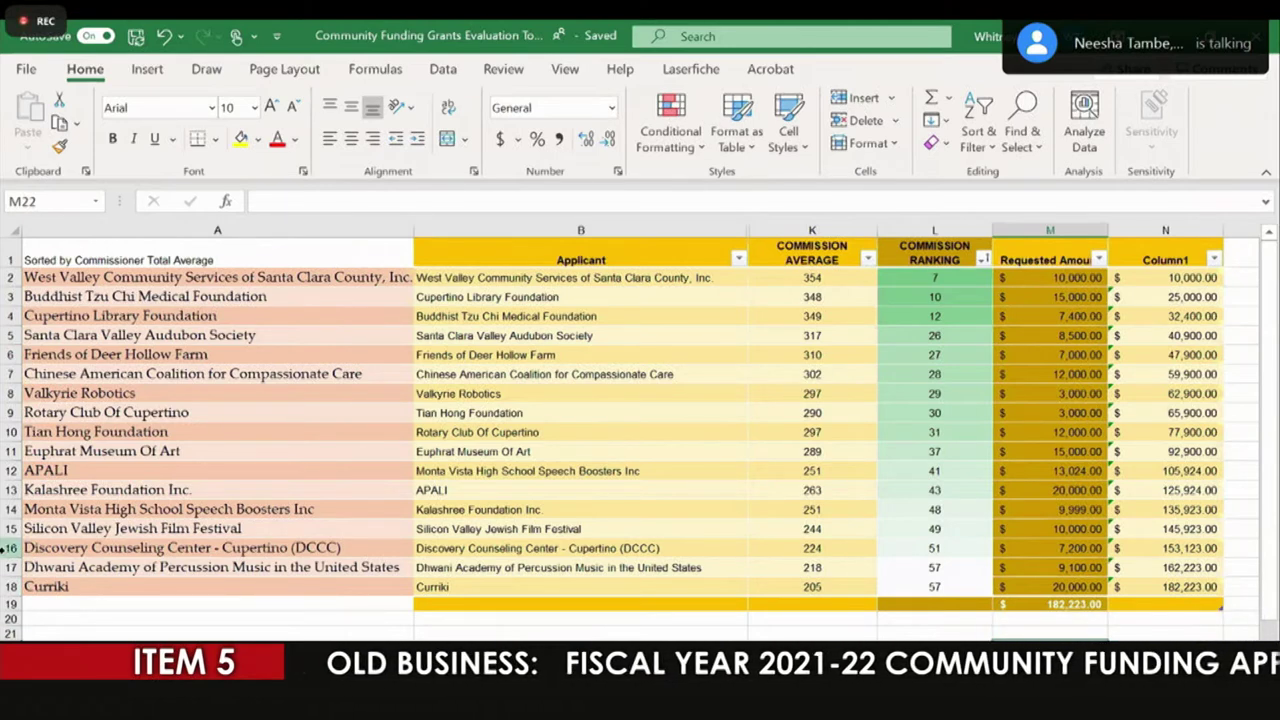
left_click(10, 431)
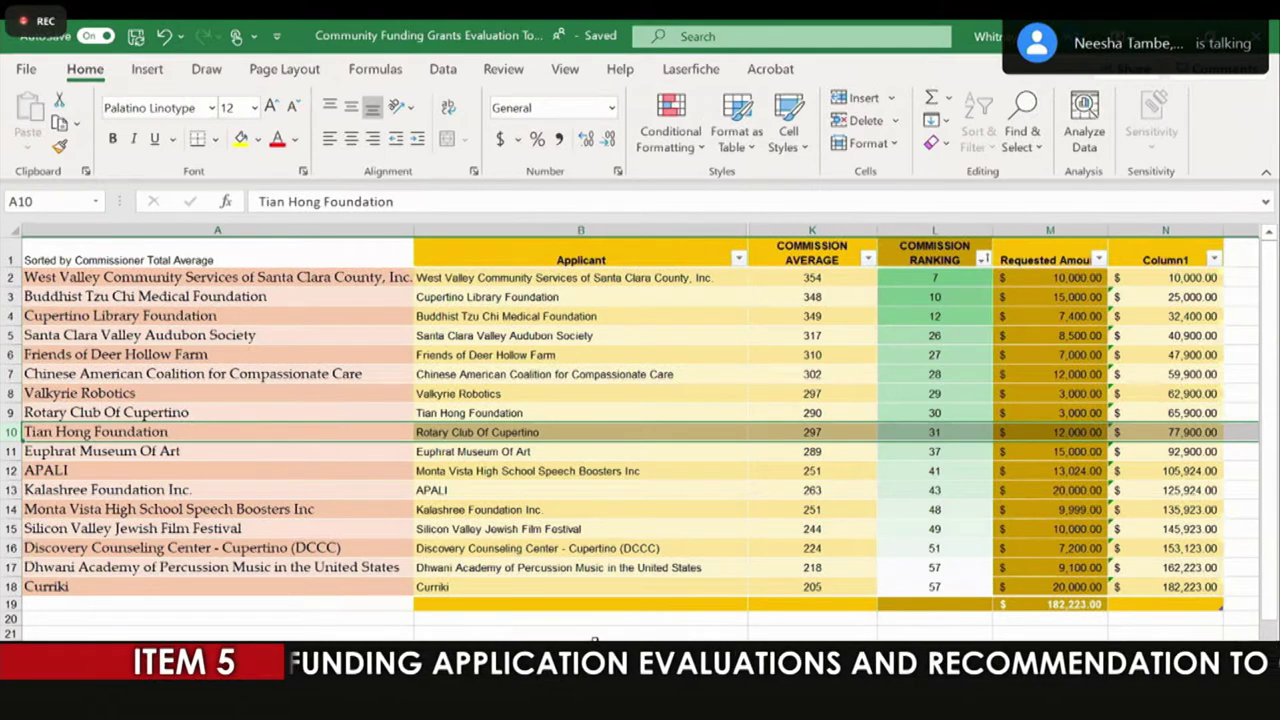
left_click(594, 641)
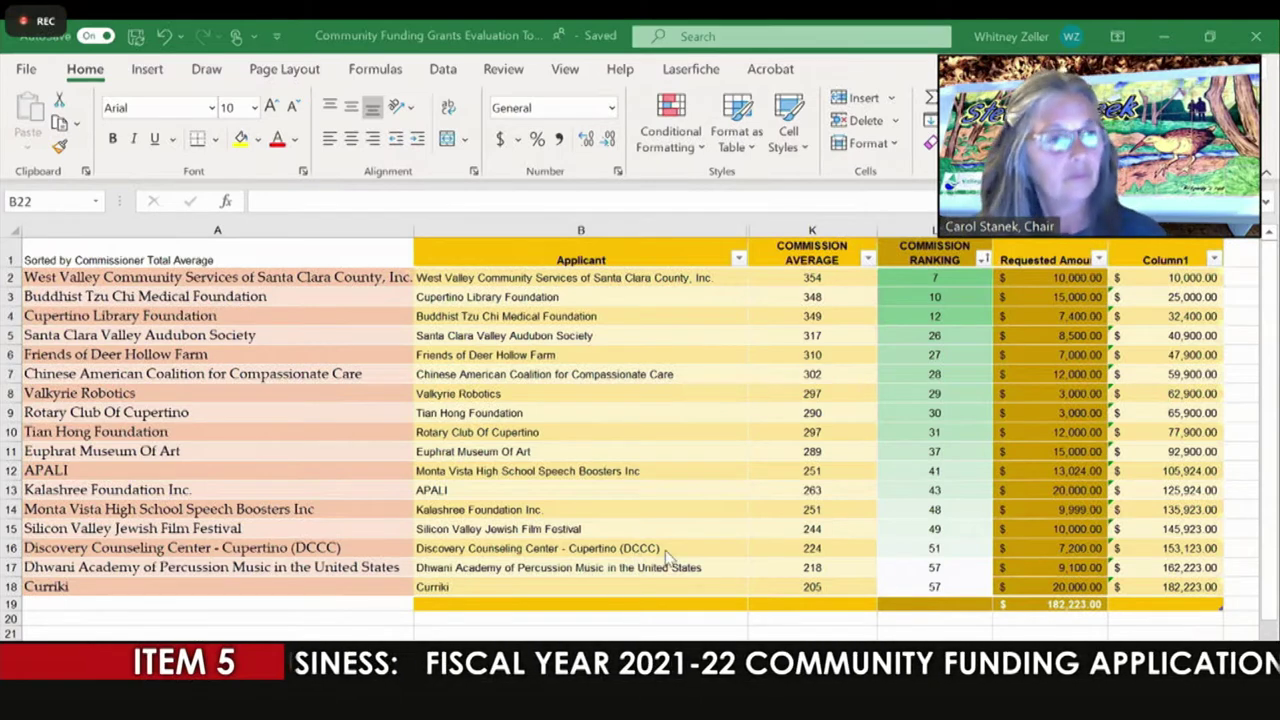
left_click(900, 567)
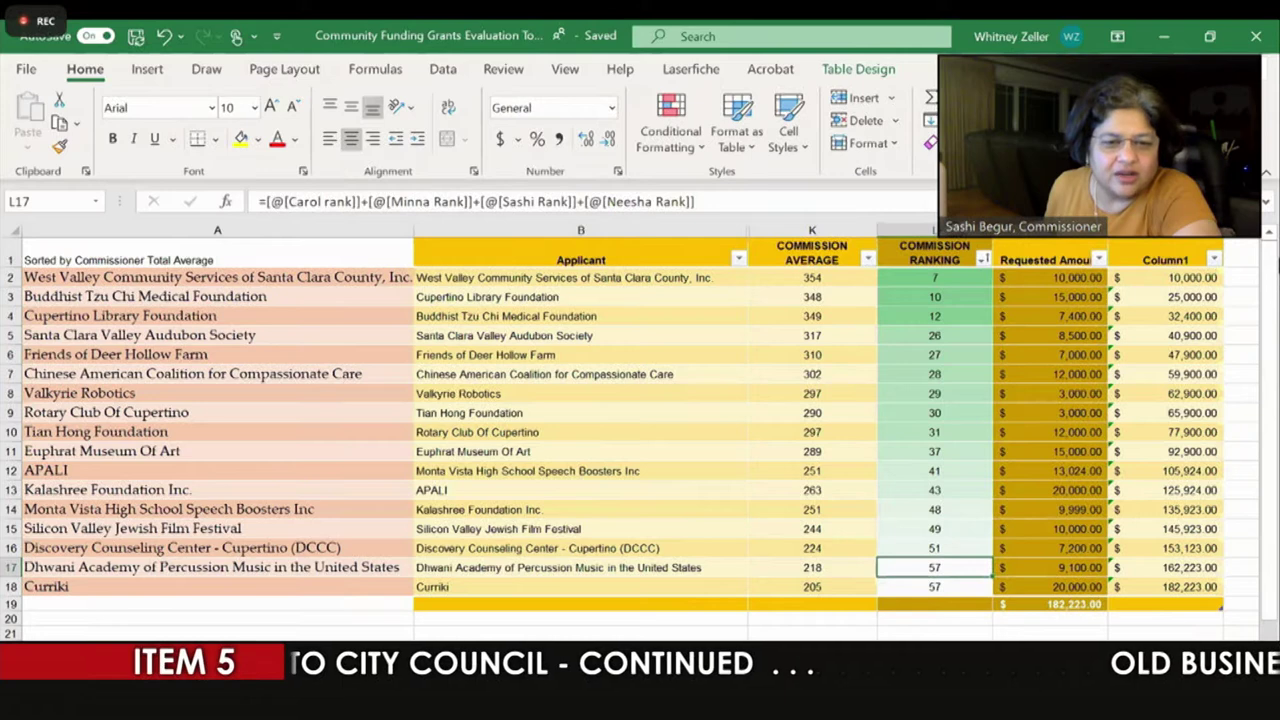
Step: Add an "Eligibility" column to the ranking table in O1, after Column1
left_click(1238, 246)
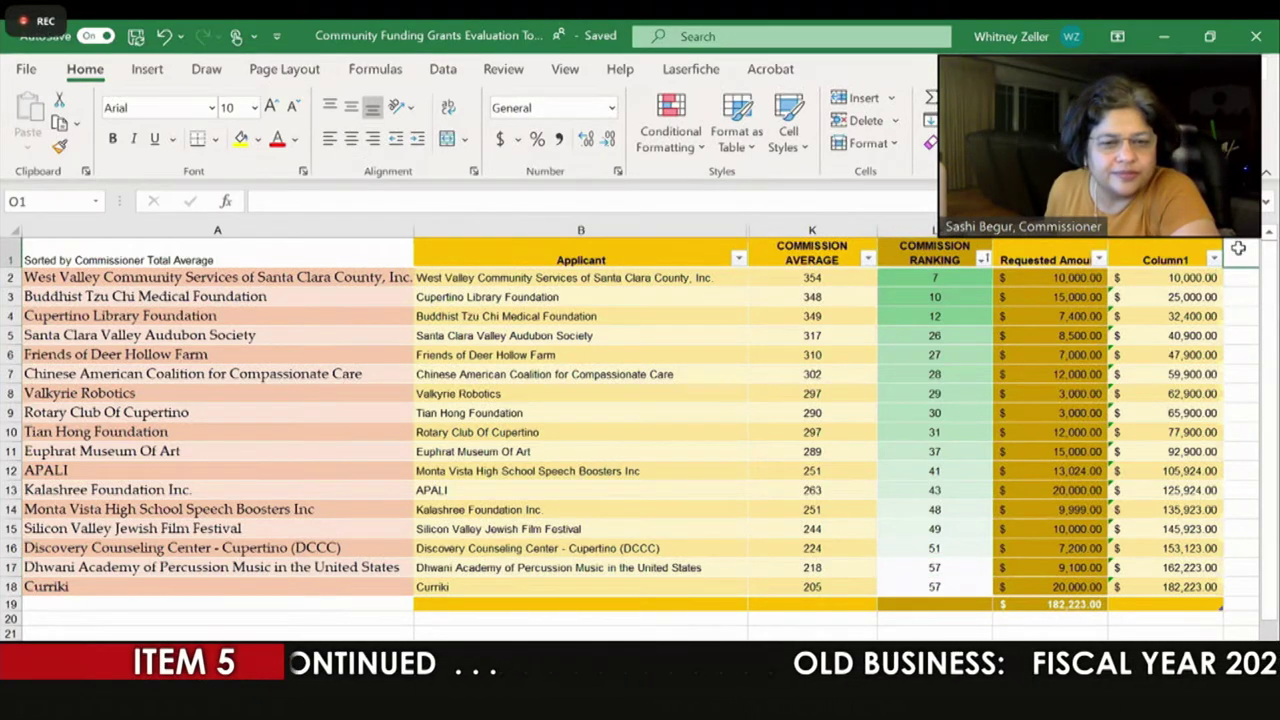
type("Eligible")
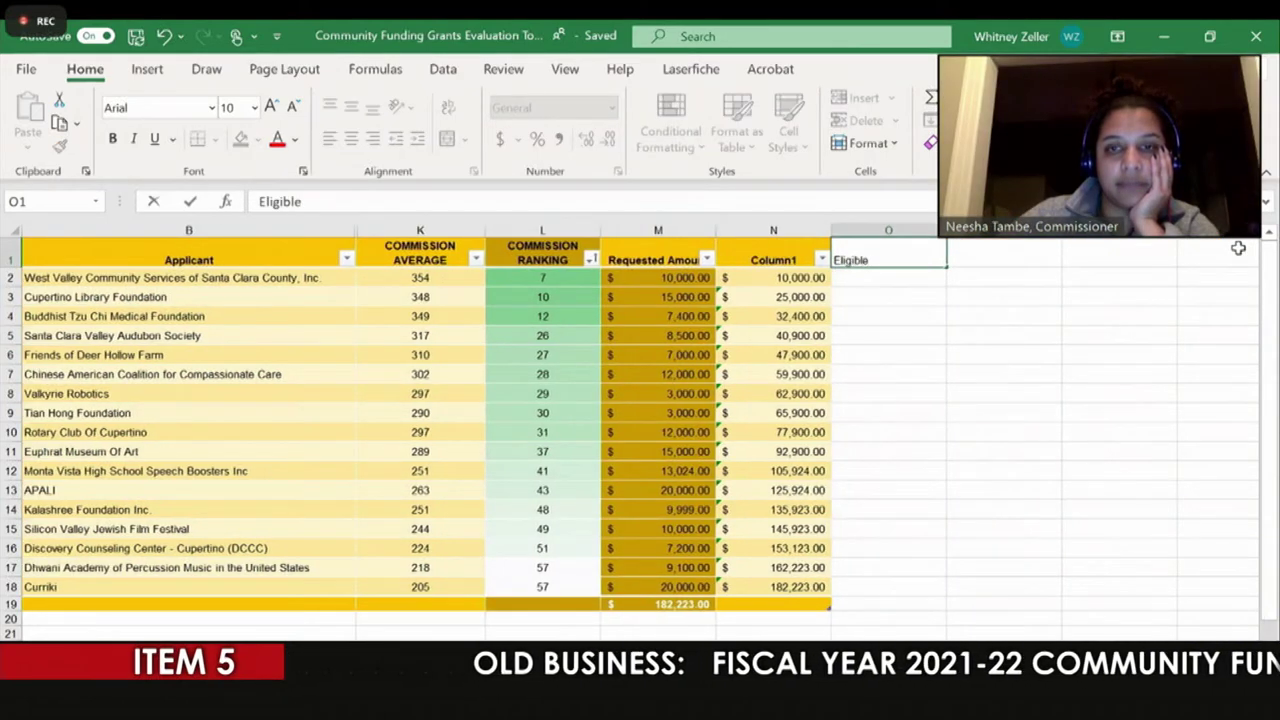
key("BackSpace")
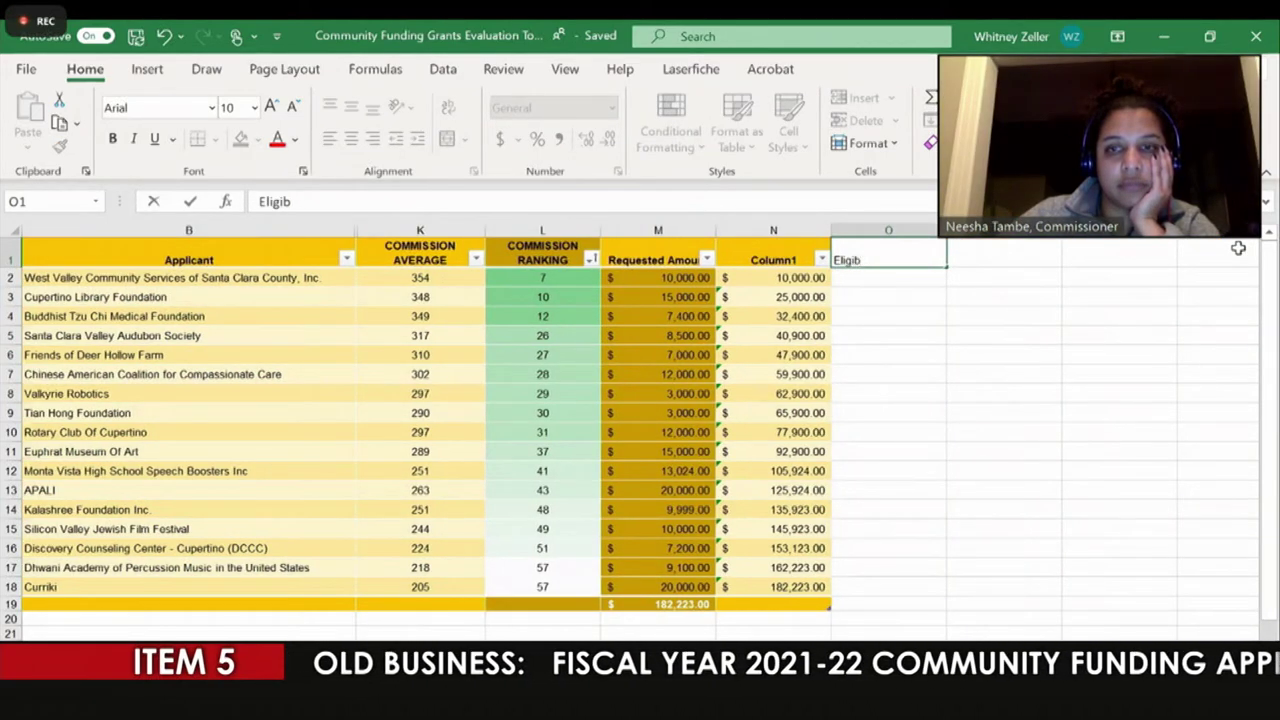
type("ility")
key("Return")
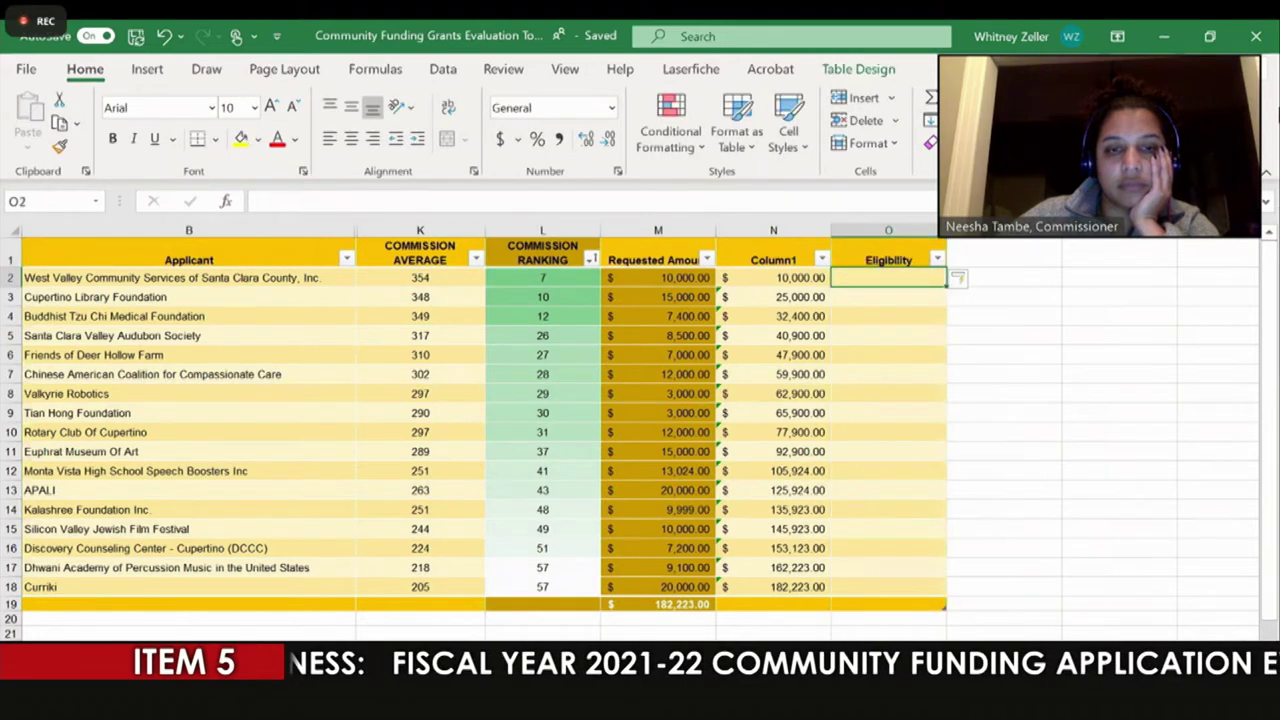
Step: Examine both applicant orders side by side against the rankings, requested amounts, cumulative amounts and the Eligibility column
scroll(884, 530, "left", 3)
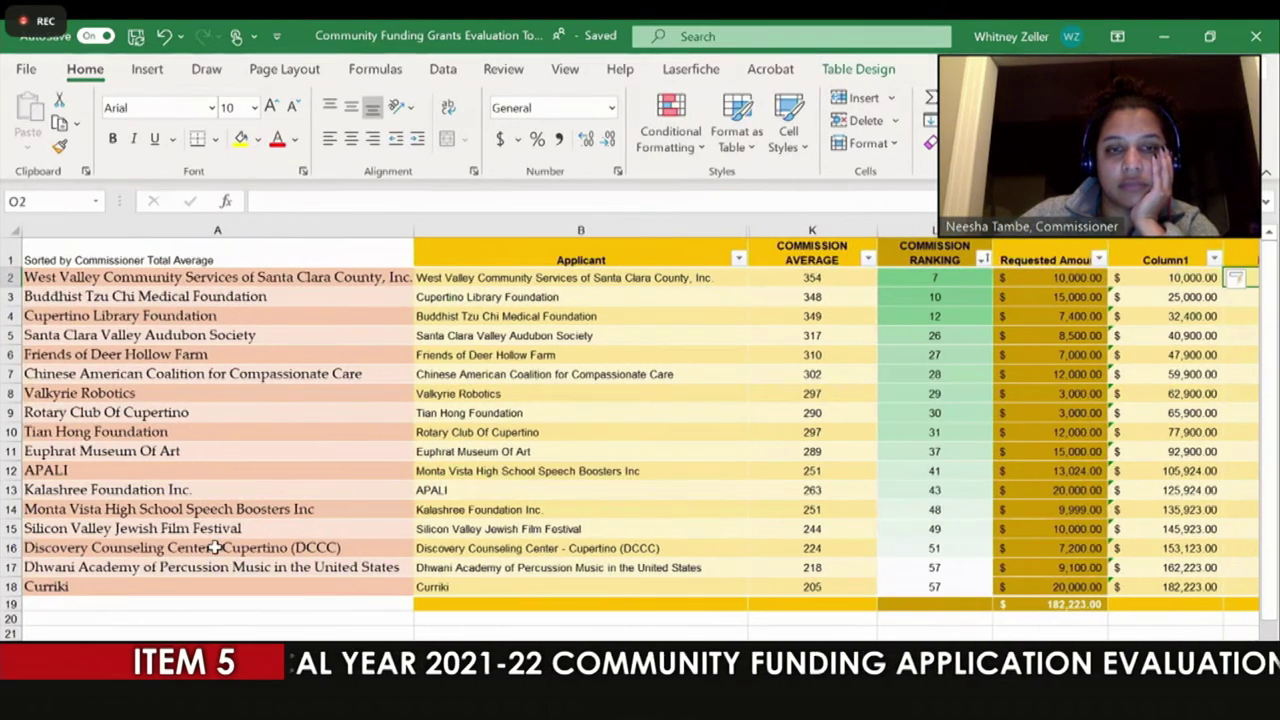
left_click(176, 564)
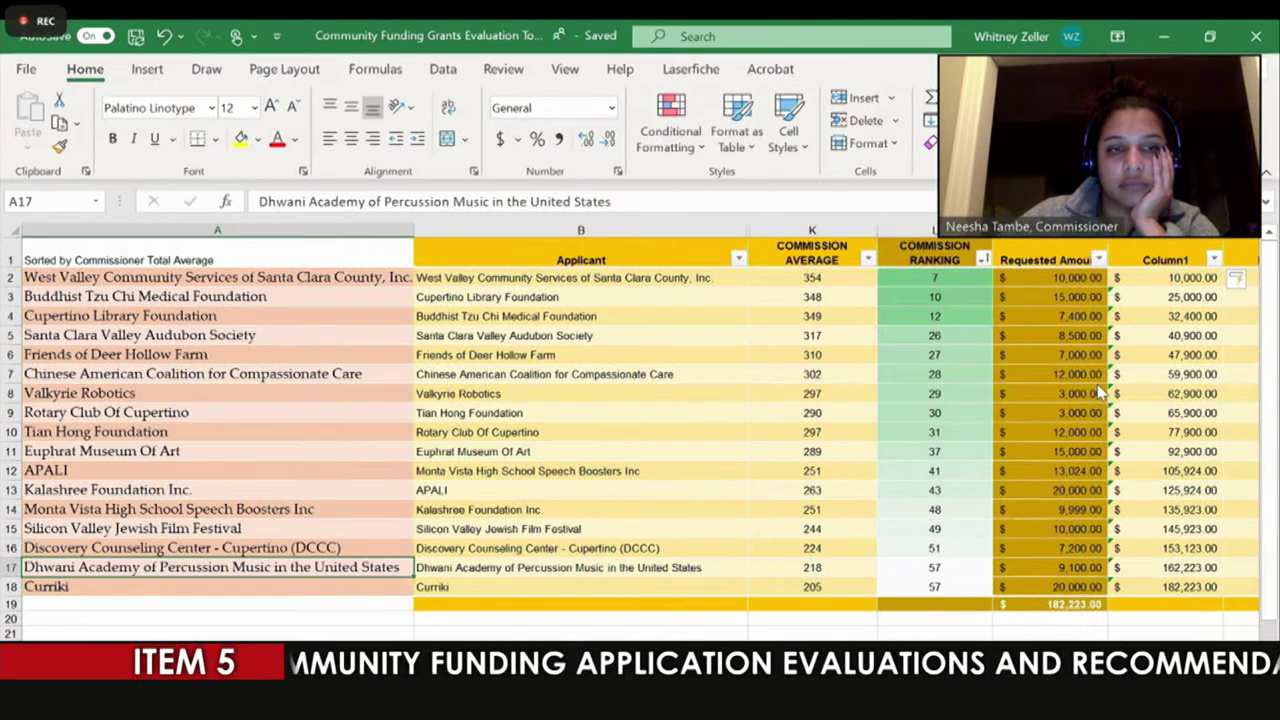
scroll(1100, 393, "right", 2)
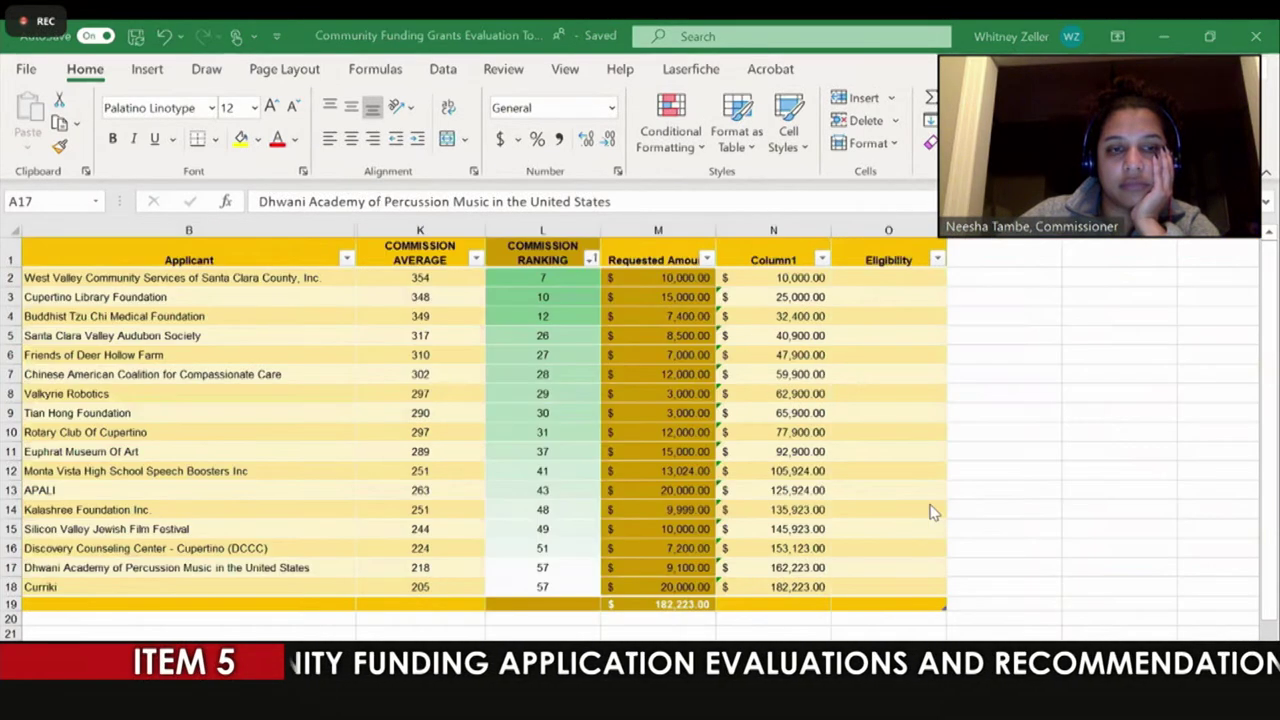
left_click(877, 533)
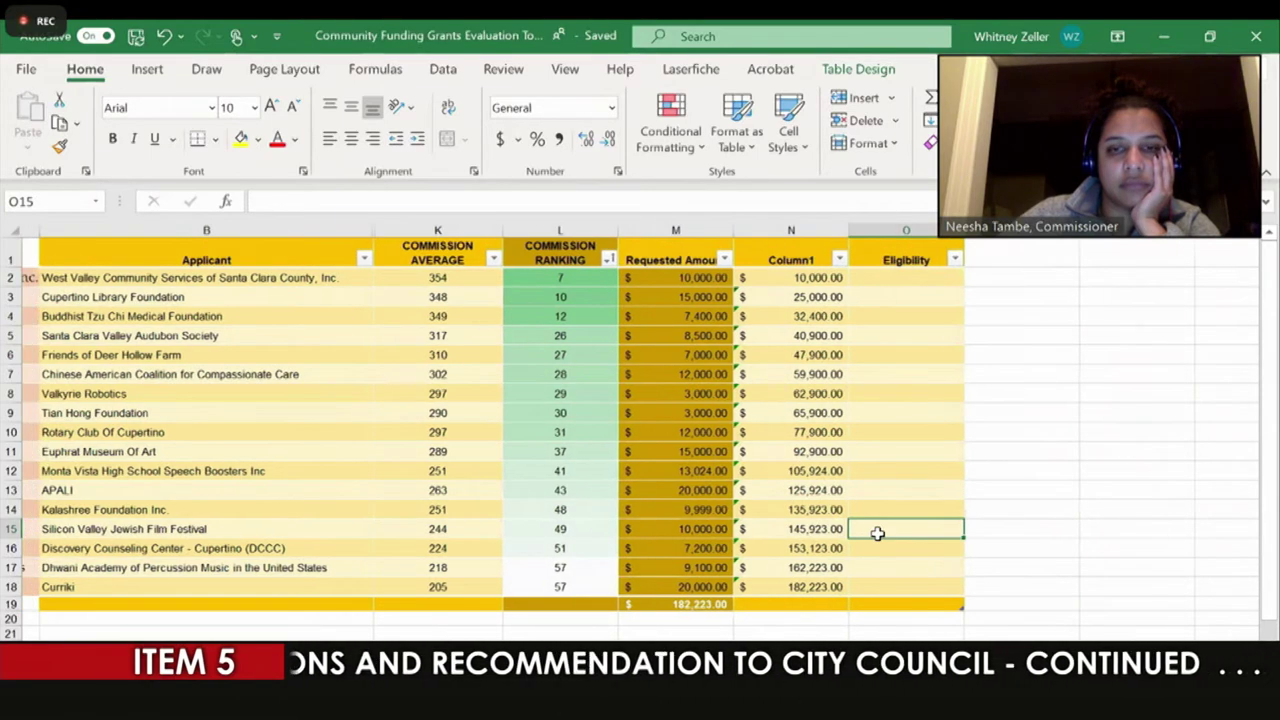
left_click(873, 565)
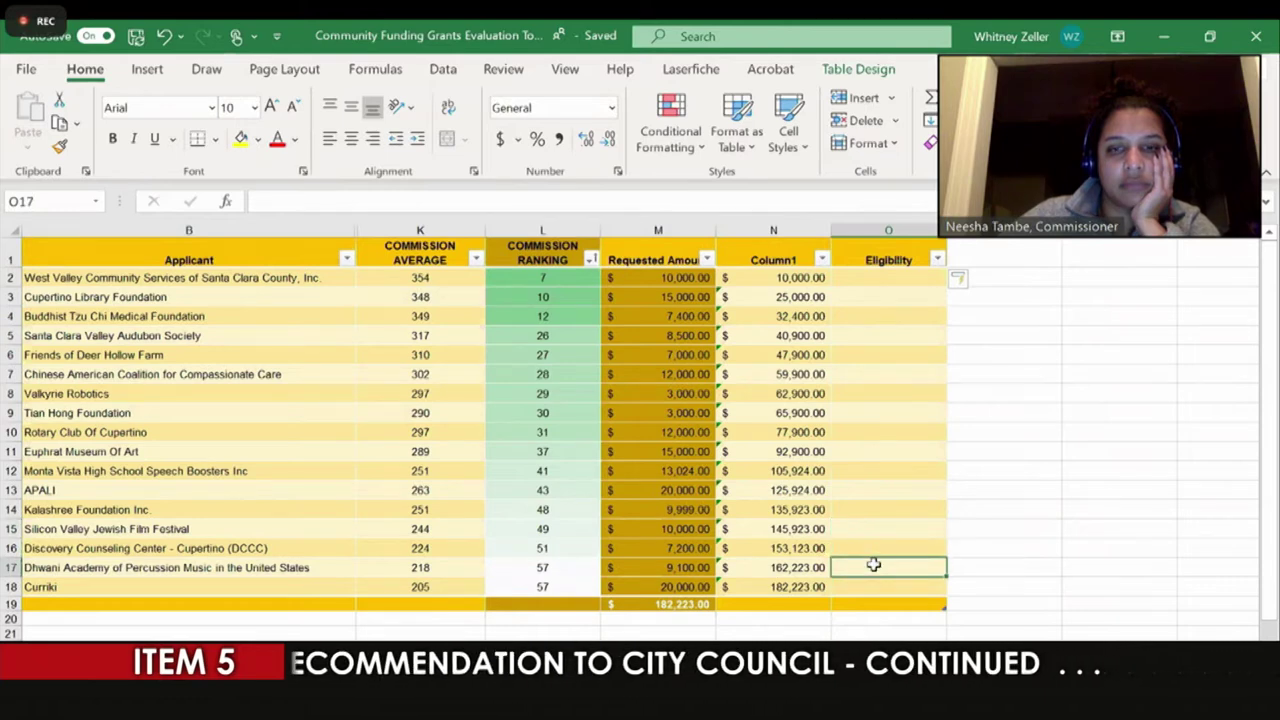
scroll(873, 565, "left", 2)
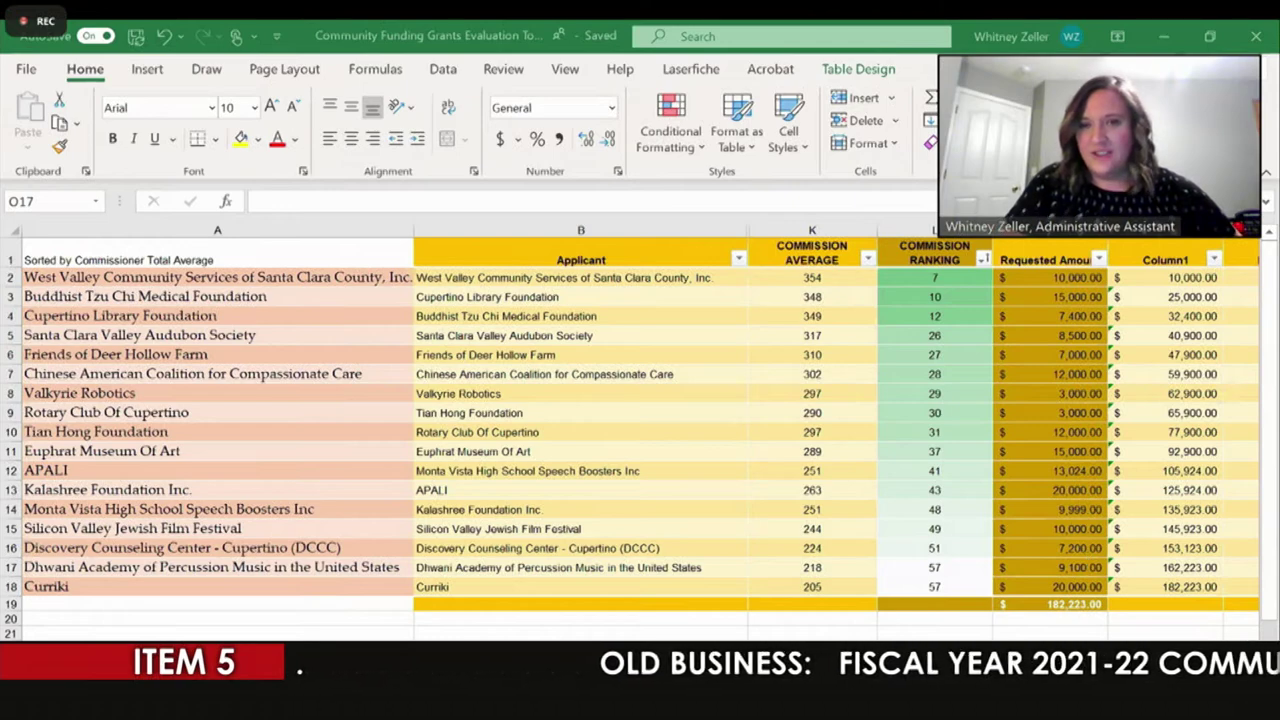
scroll(989, 443, "right", 10)
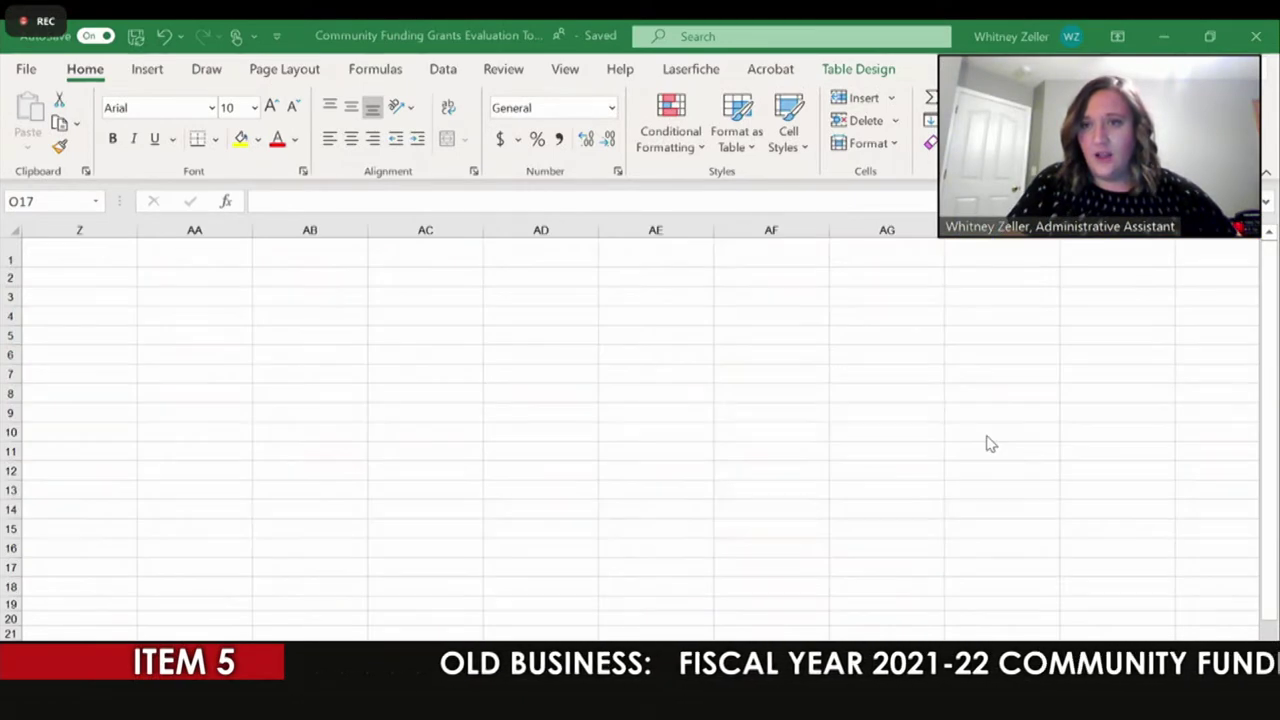
scroll(989, 443, "left", 8)
scroll(989, 443, "left", 3)
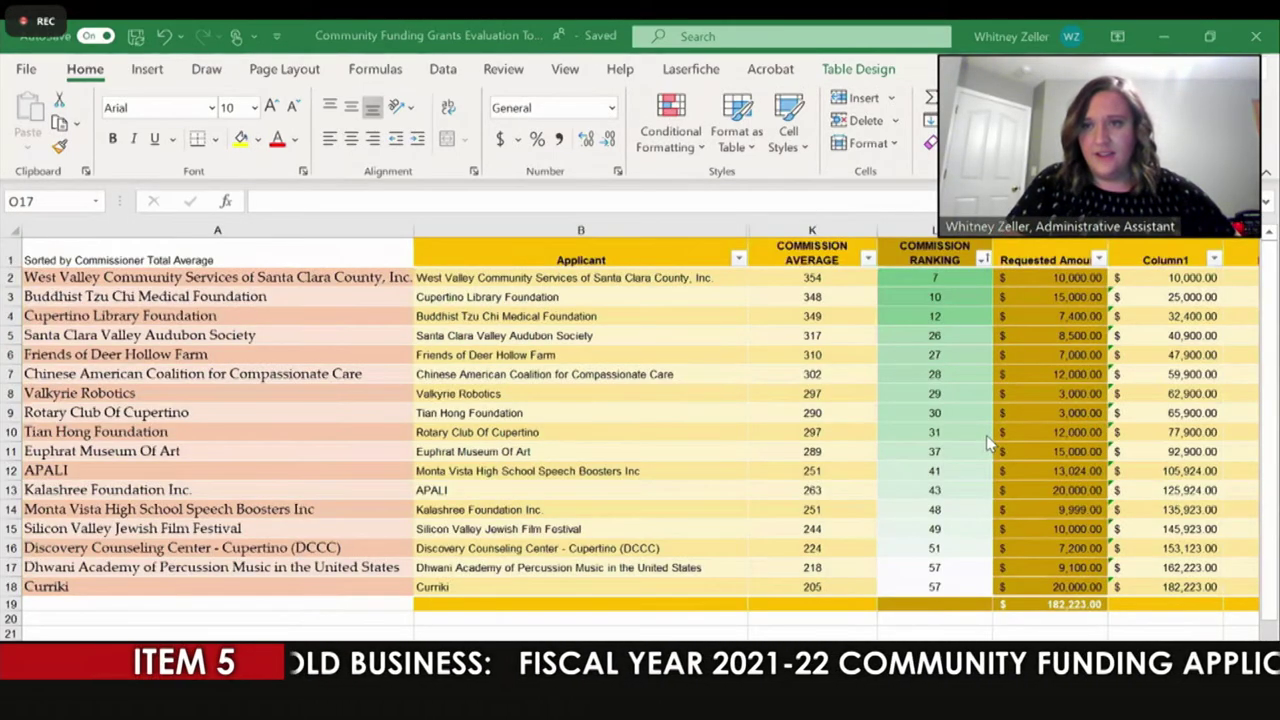
scroll(989, 443, "right", 3)
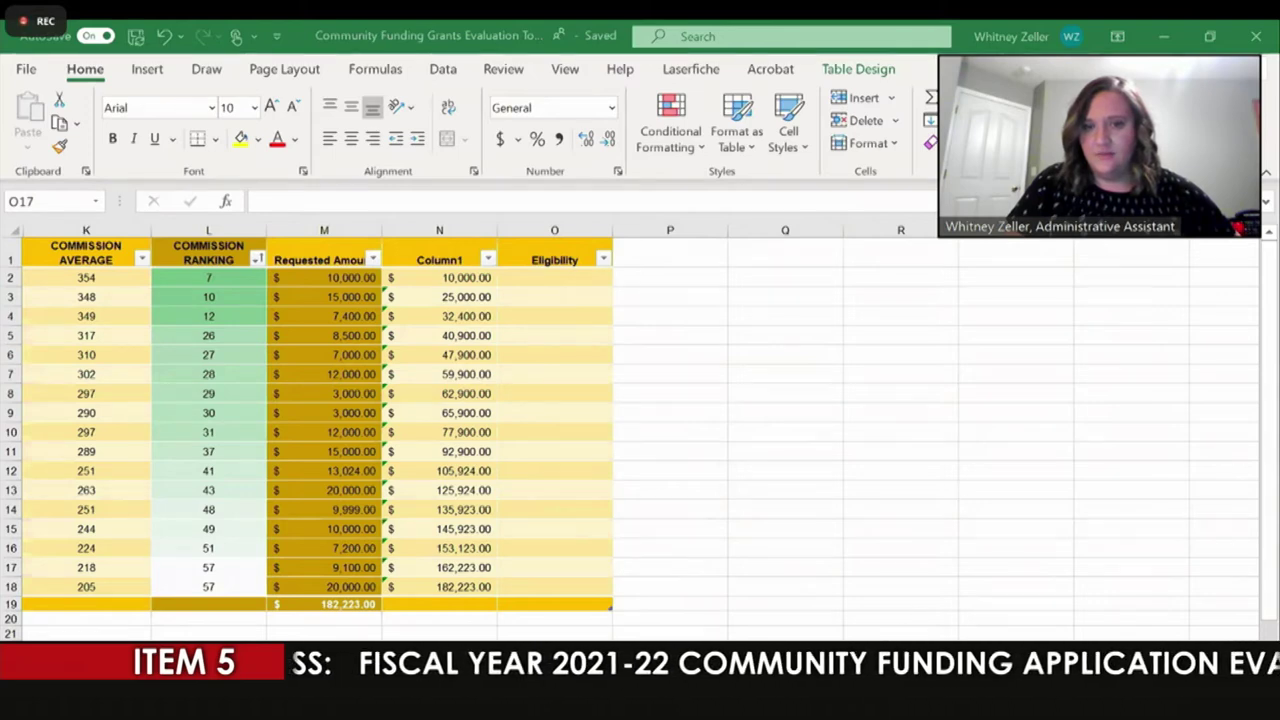
left_click(554, 567)
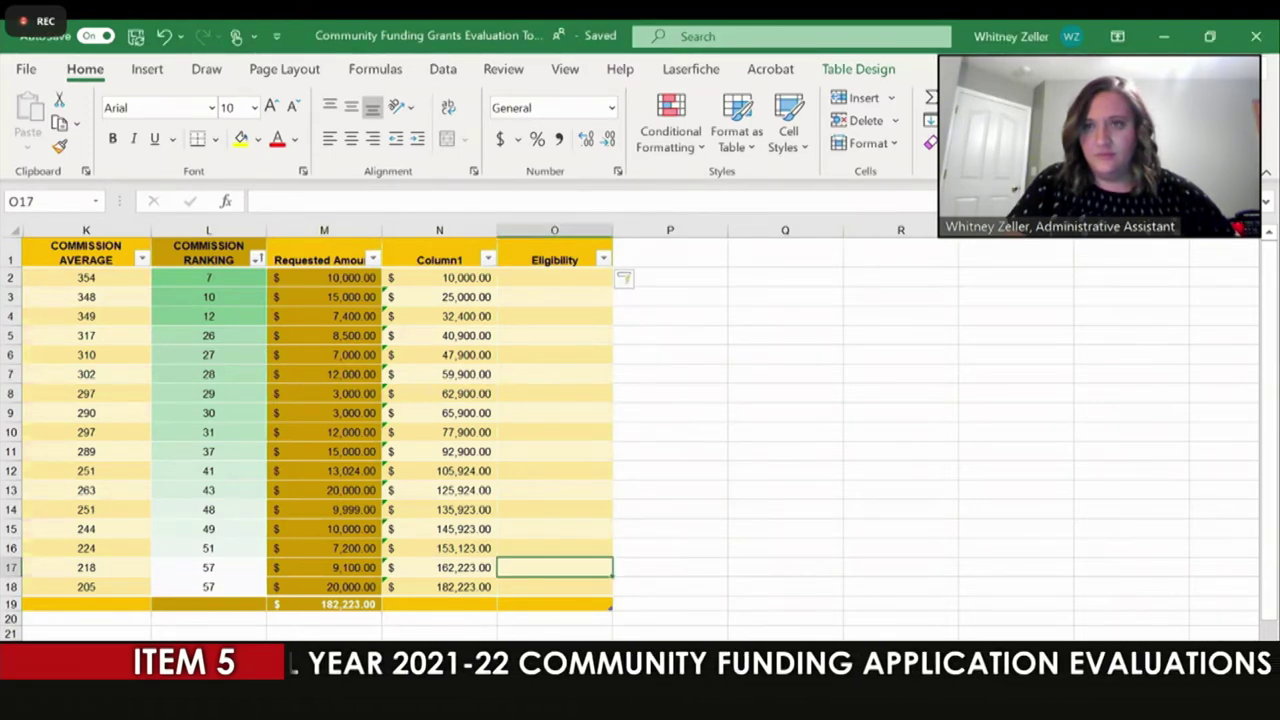
scroll(640, 420, "left", 3)
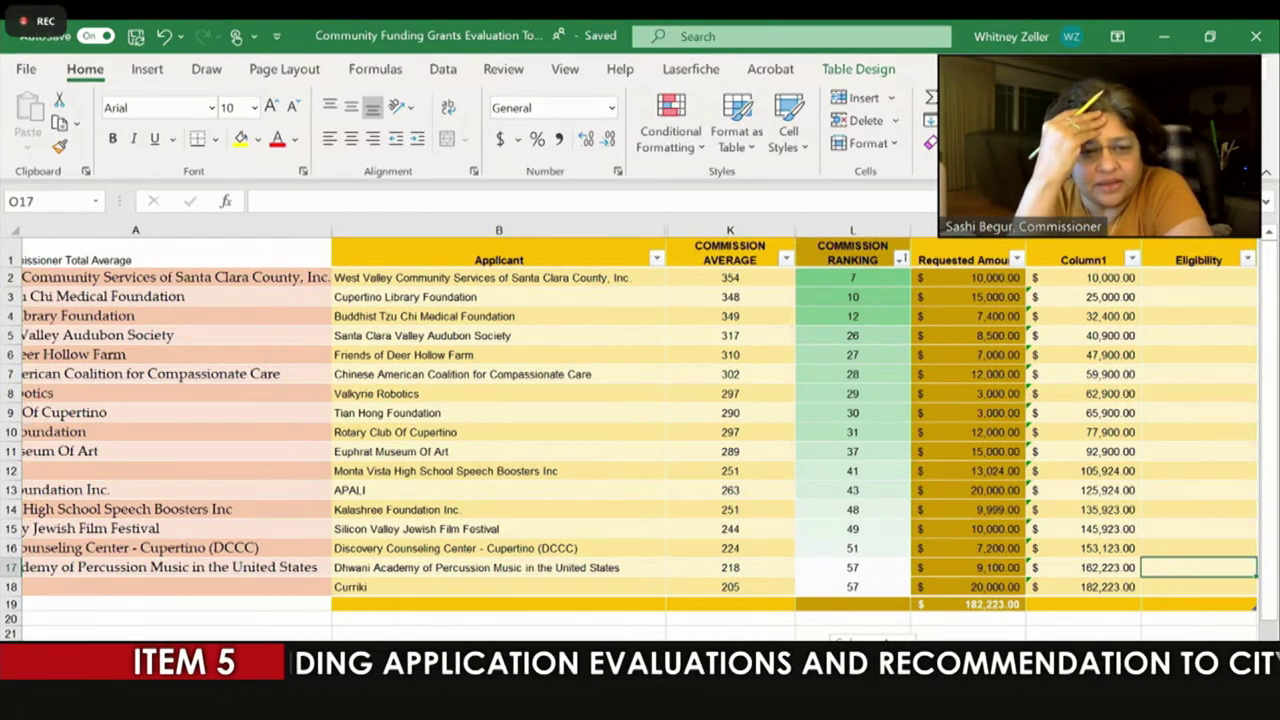
scroll(640, 420, "left", 2)
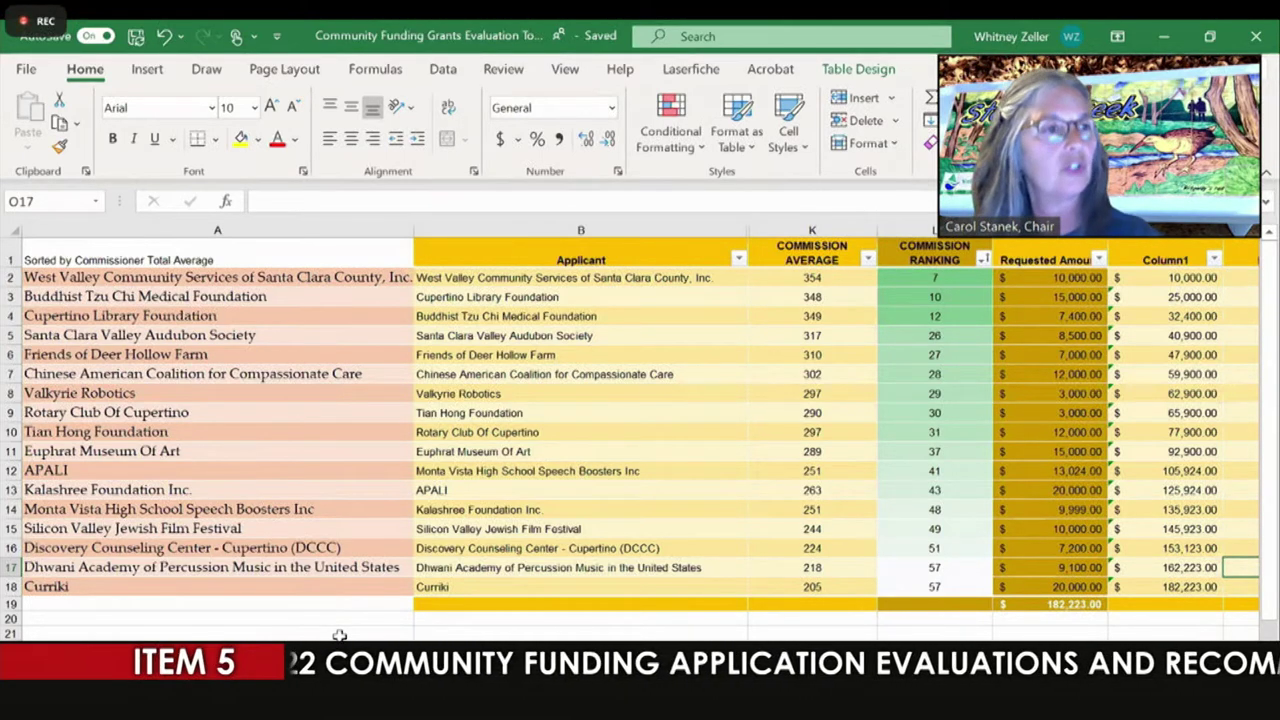
scroll(340, 636, "right", 3)
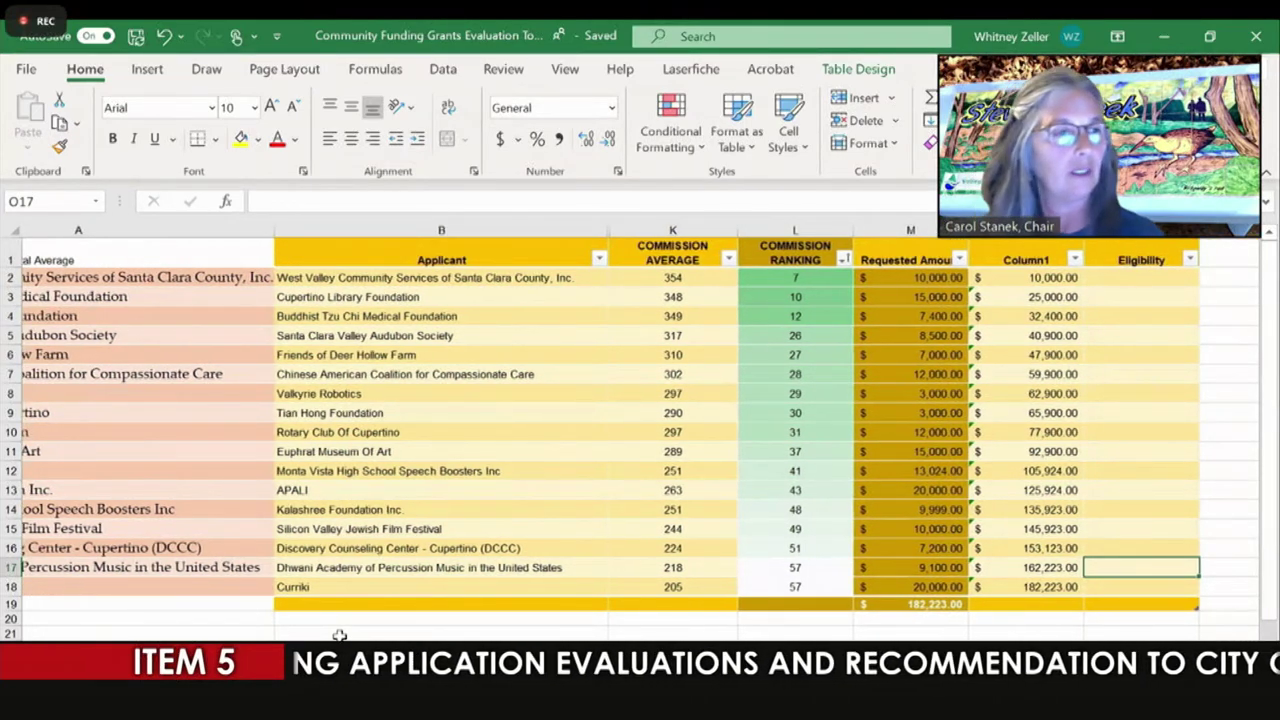
scroll(340, 636, "left", 3)
scroll(340, 636, "left", 1)
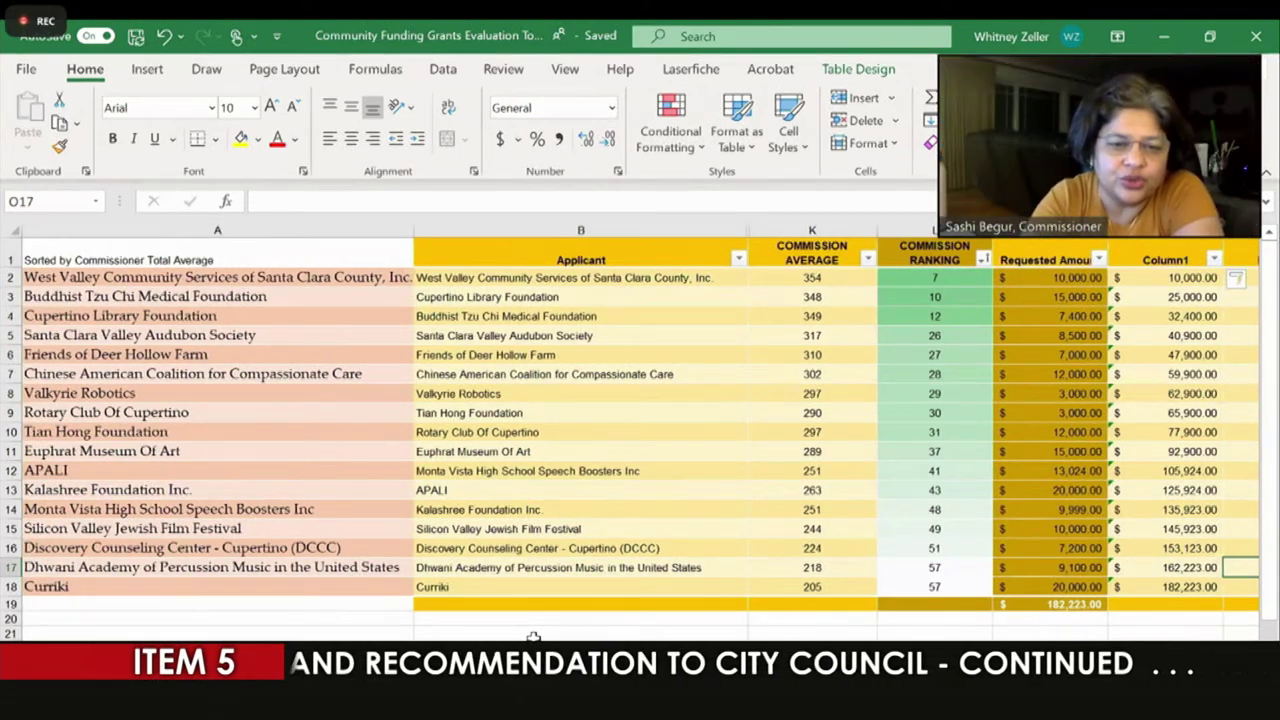
scroll(534, 636, "right", 3)
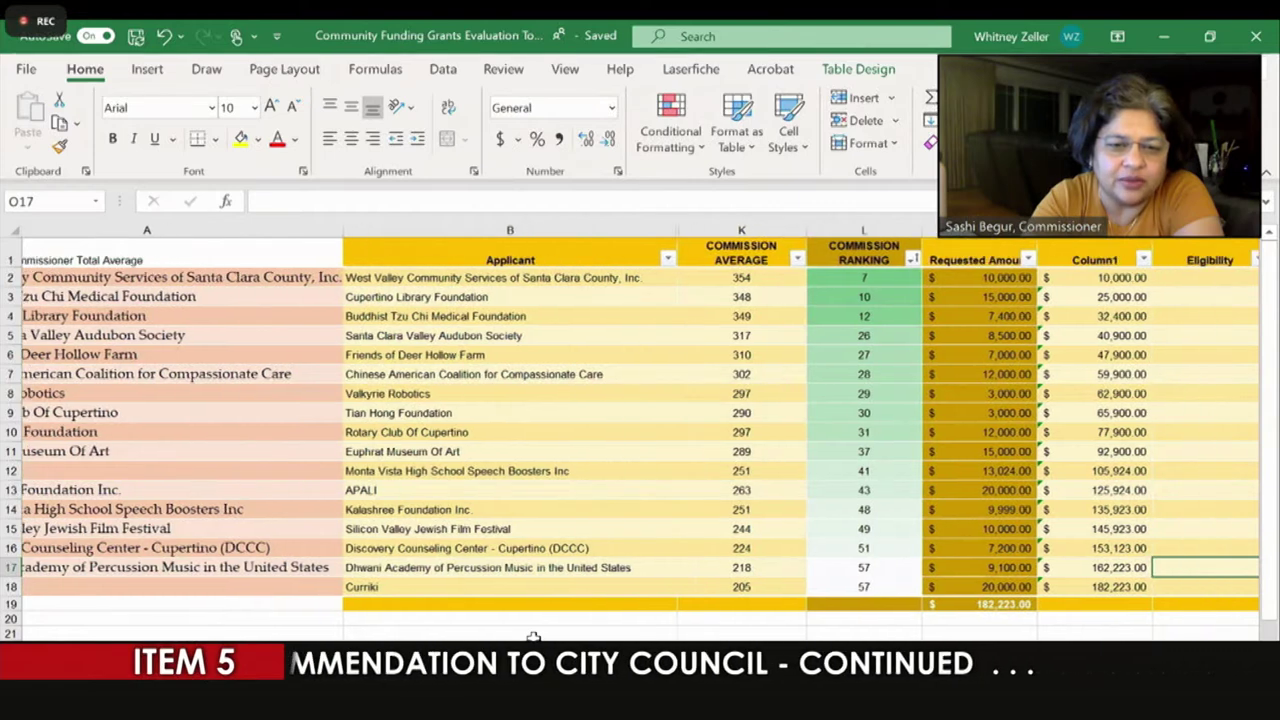
scroll(534, 636, "left", 3)
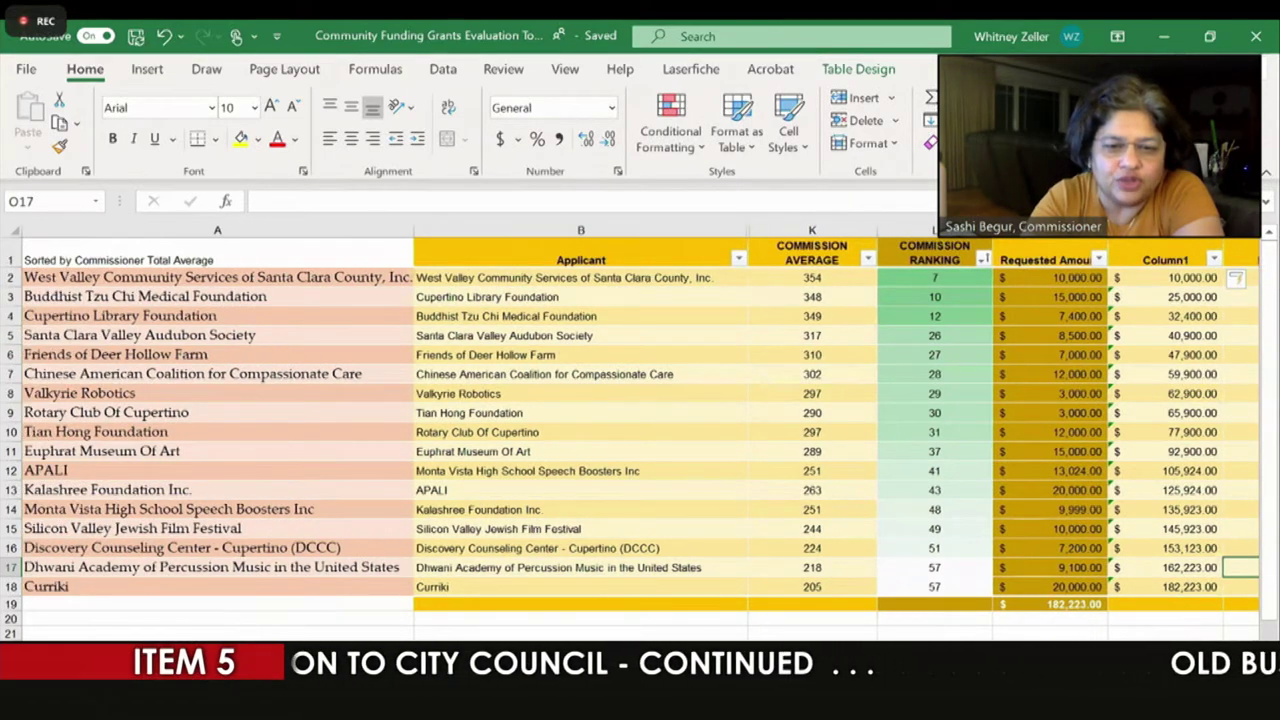
Step: Delete the entire Eligibility column O from the ranking sheet
left_click(1240, 230)
right_click(1237, 240)
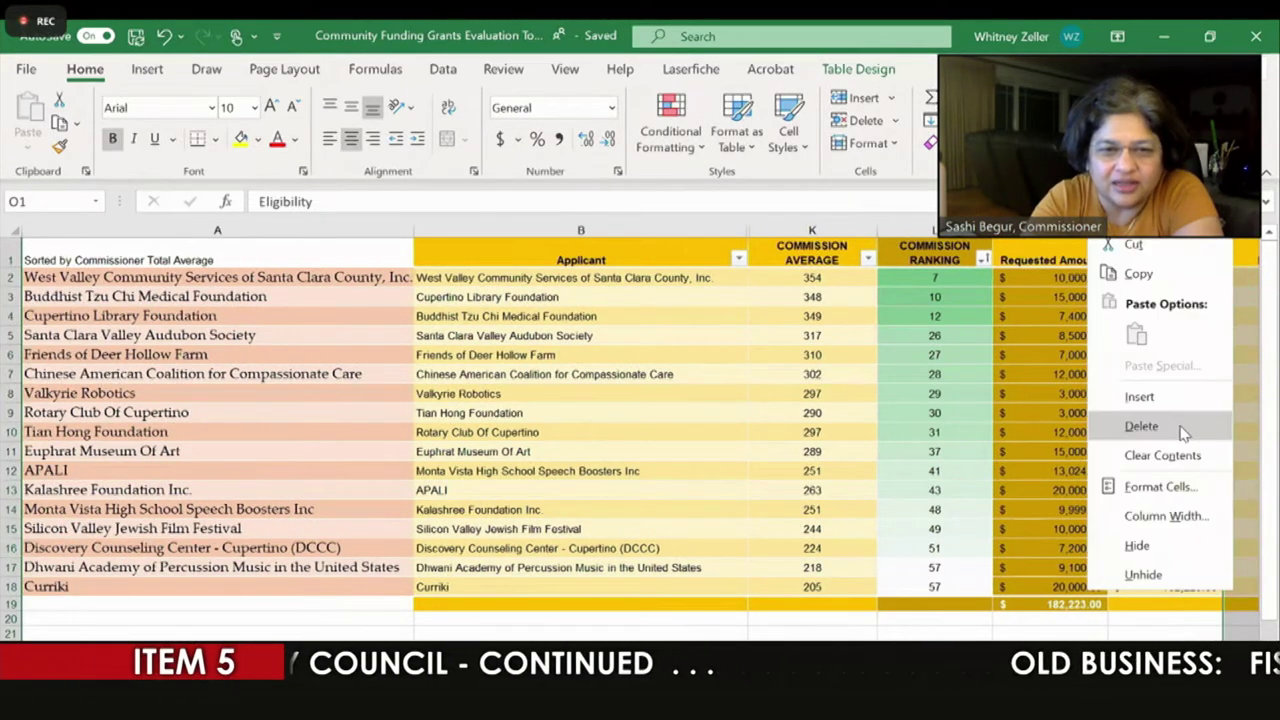
left_click(903, 434)
scroll(905, 443, "right", 1)
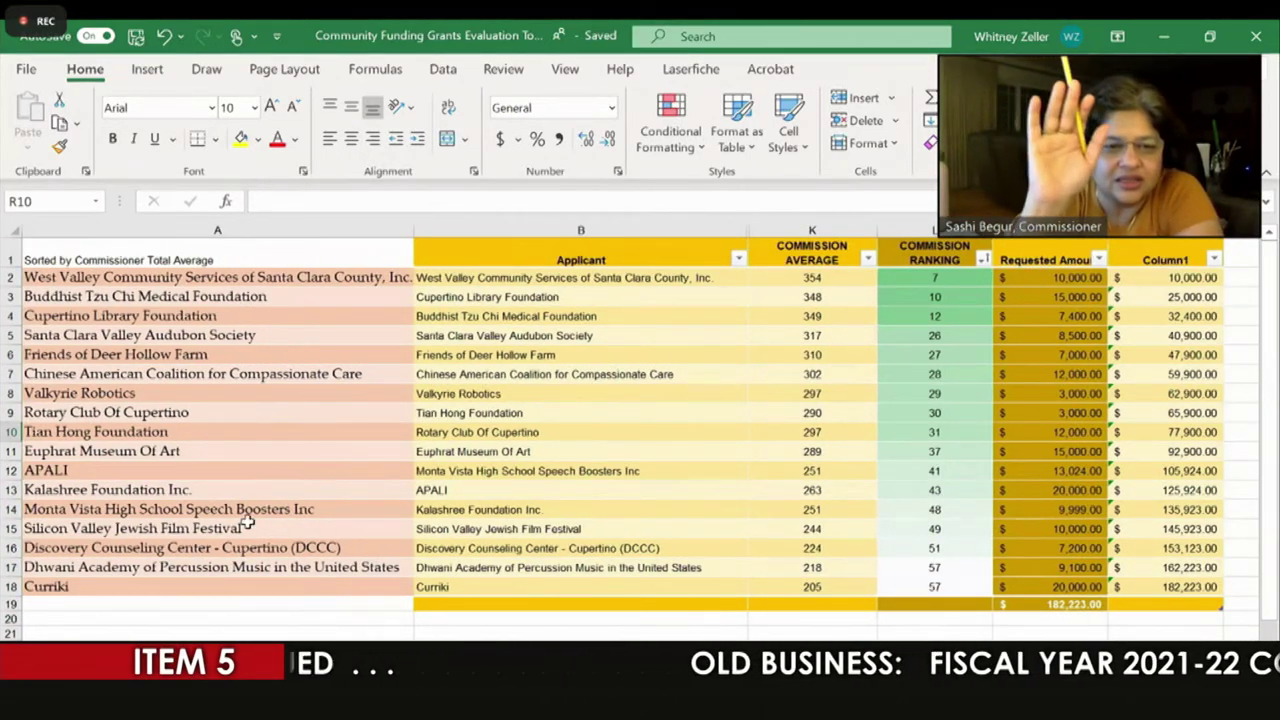
Step: Append "[Ineligible]" to the Silicon Valley Jewish Film Festival entry in A15
left_click(343, 527)
double_click(343, 527)
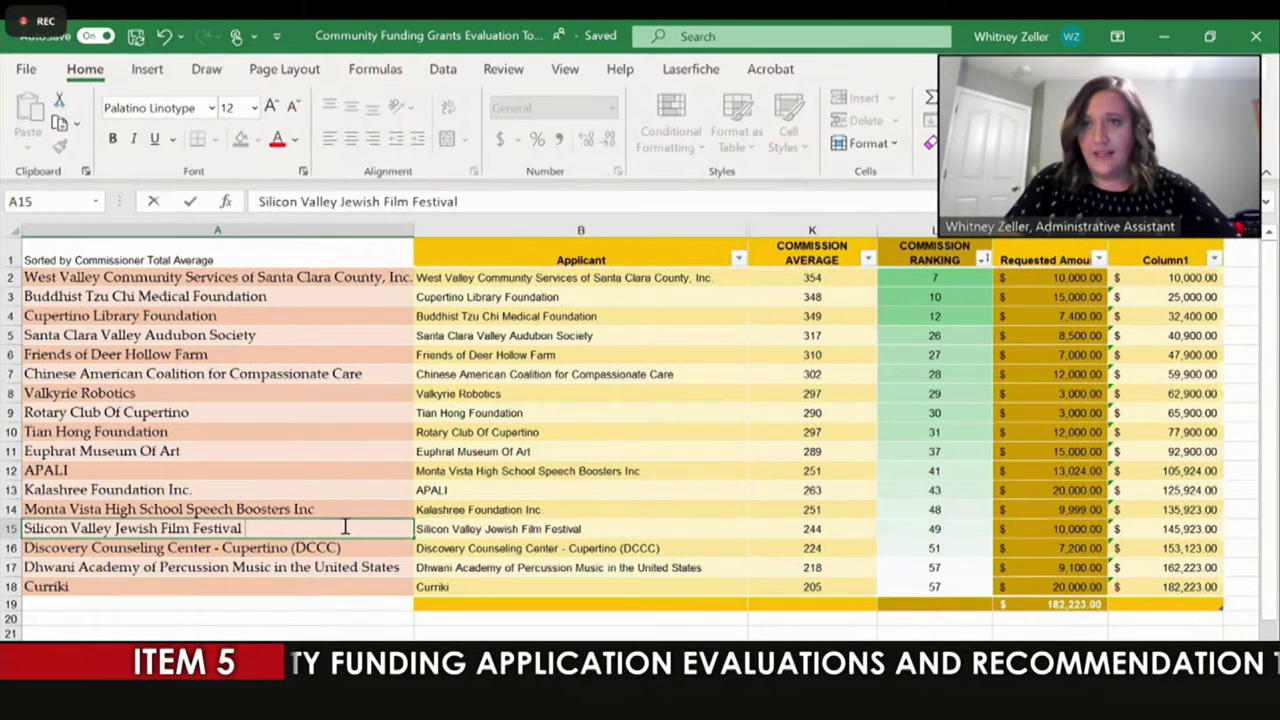
type("[")
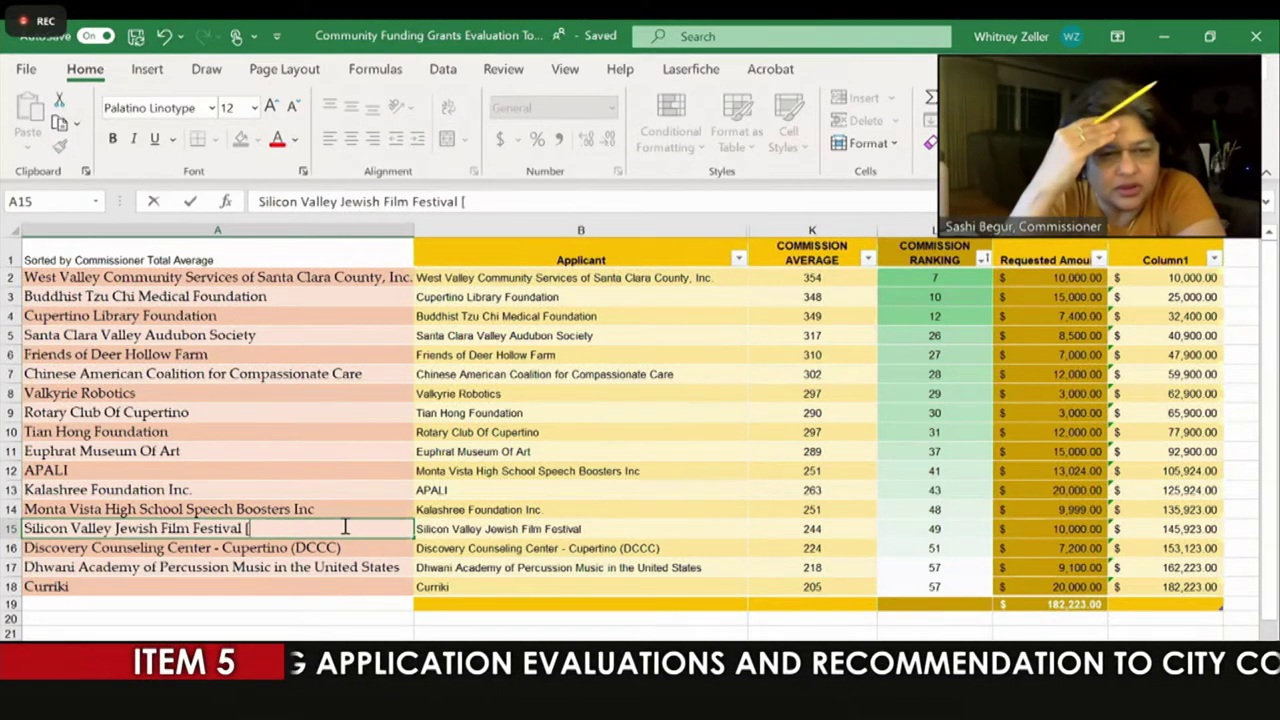
type("Ineligible]")
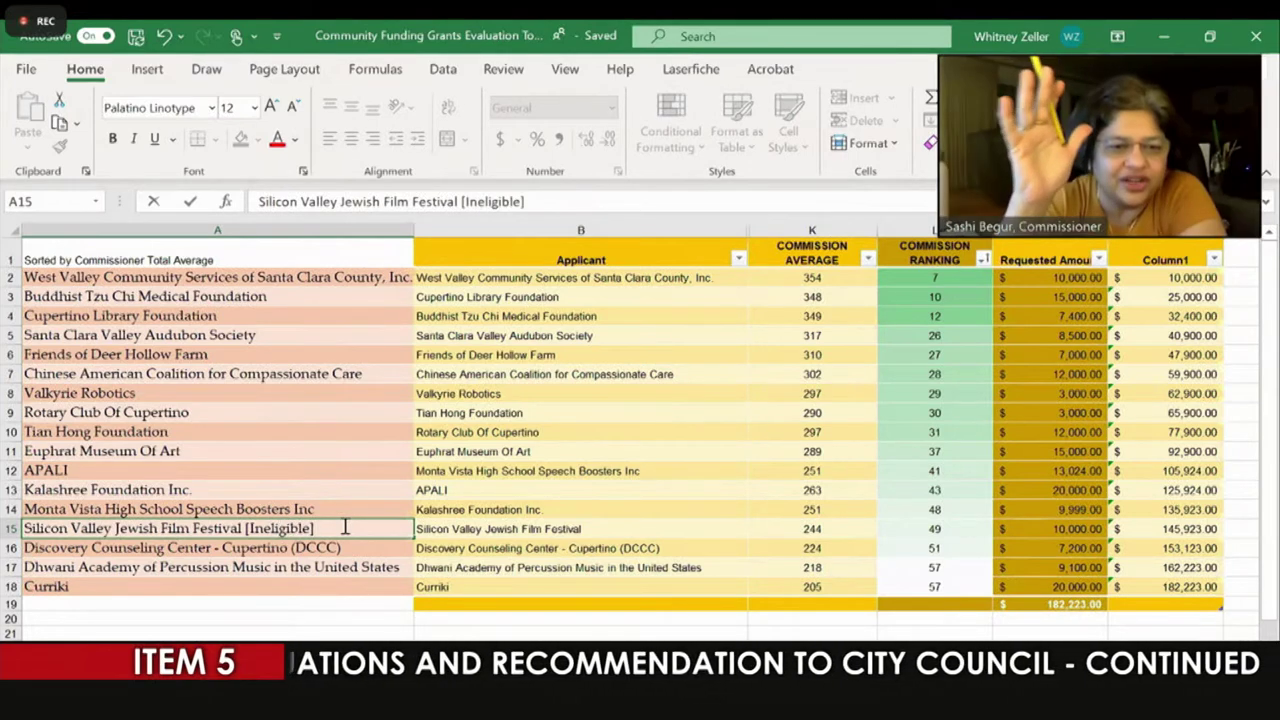
Step: Copy the "[Ineligible]" tag from A15 and append it to Dhwani Academy of Percussion Music in the United States in A17
left_click_drag(345, 527, 246, 530)
key("ctrl+c")
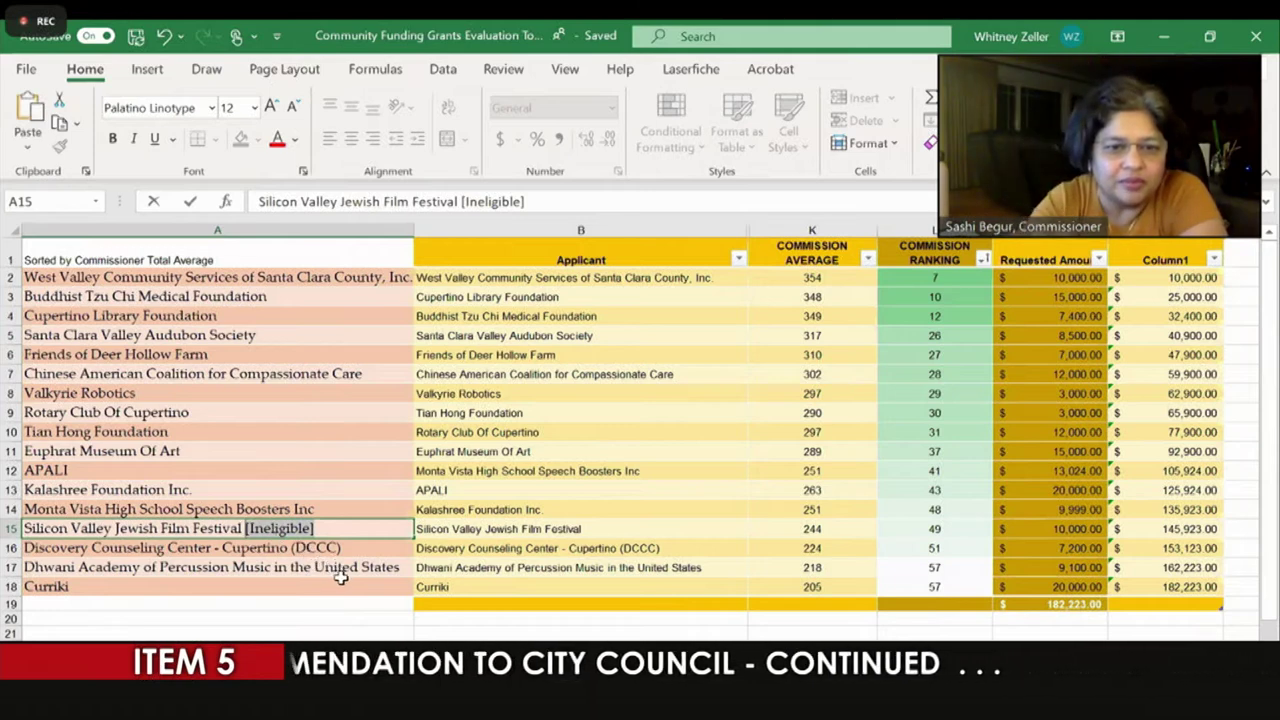
left_click(396, 568)
double_click(405, 567)
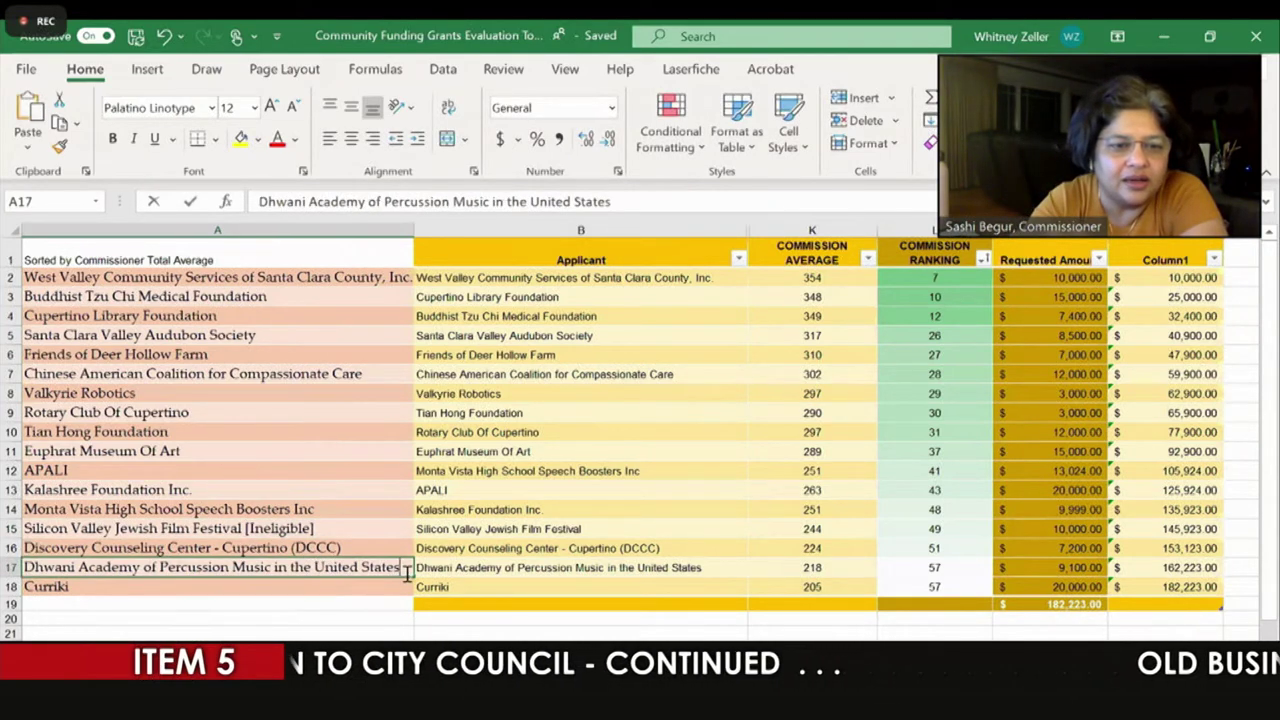
key("ctrl+v")
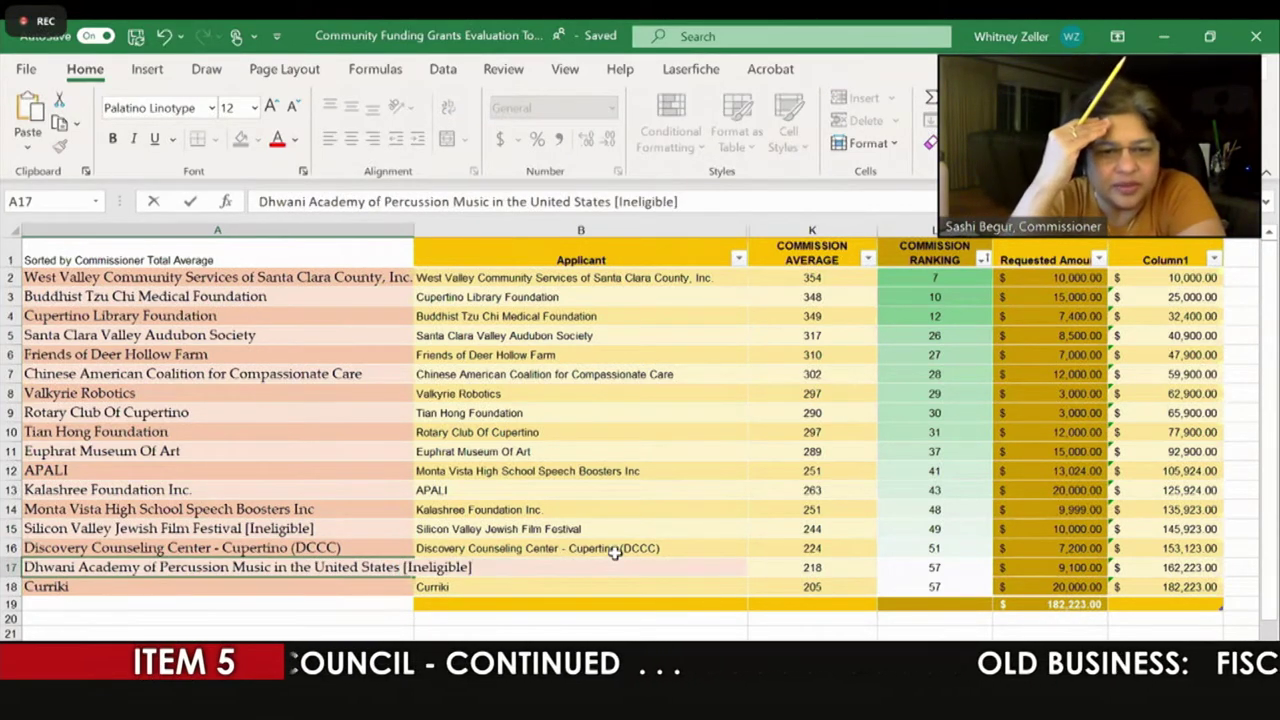
Step: Append the copied "[Ineligible]" tag to Silicon Valley Jewish Film Festival in B15 and Dhwani Academy in B17 of the Applicant column
left_click(556, 530)
key("Down")
key("Down")
key("Down")
left_click(598, 535)
double_click(598, 535)
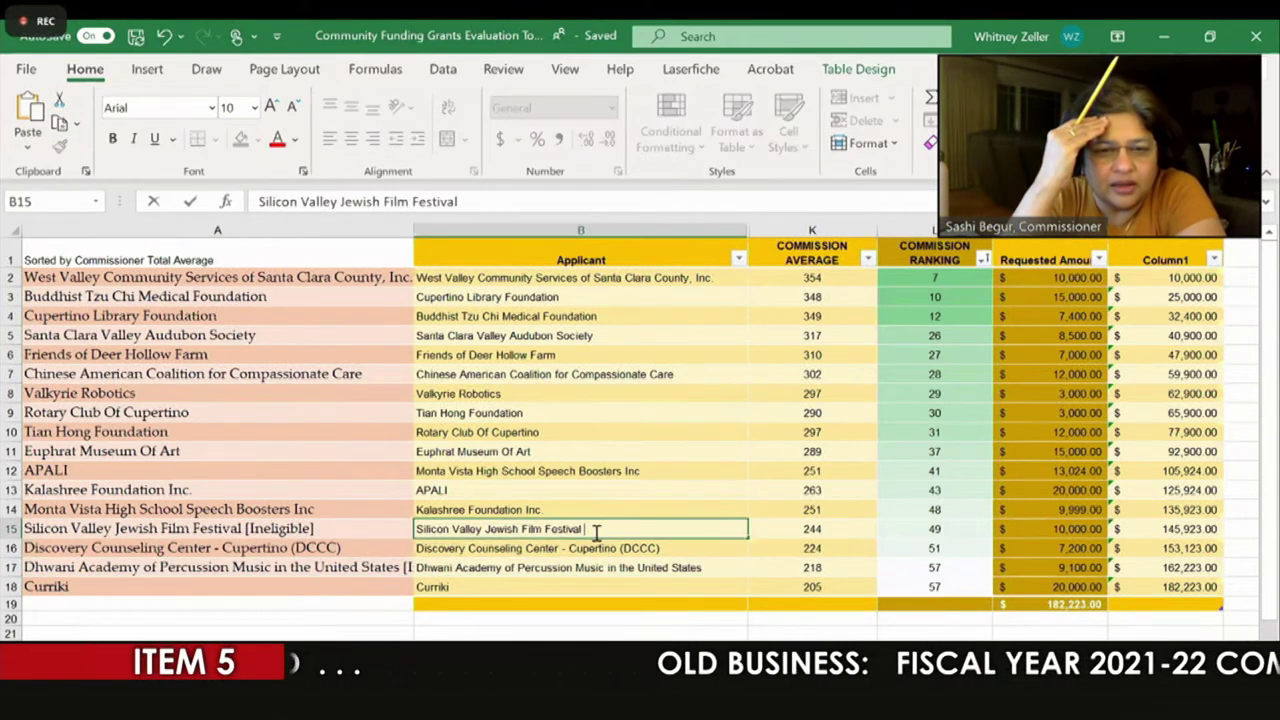
key("ctrl+v")
double_click(720, 566)
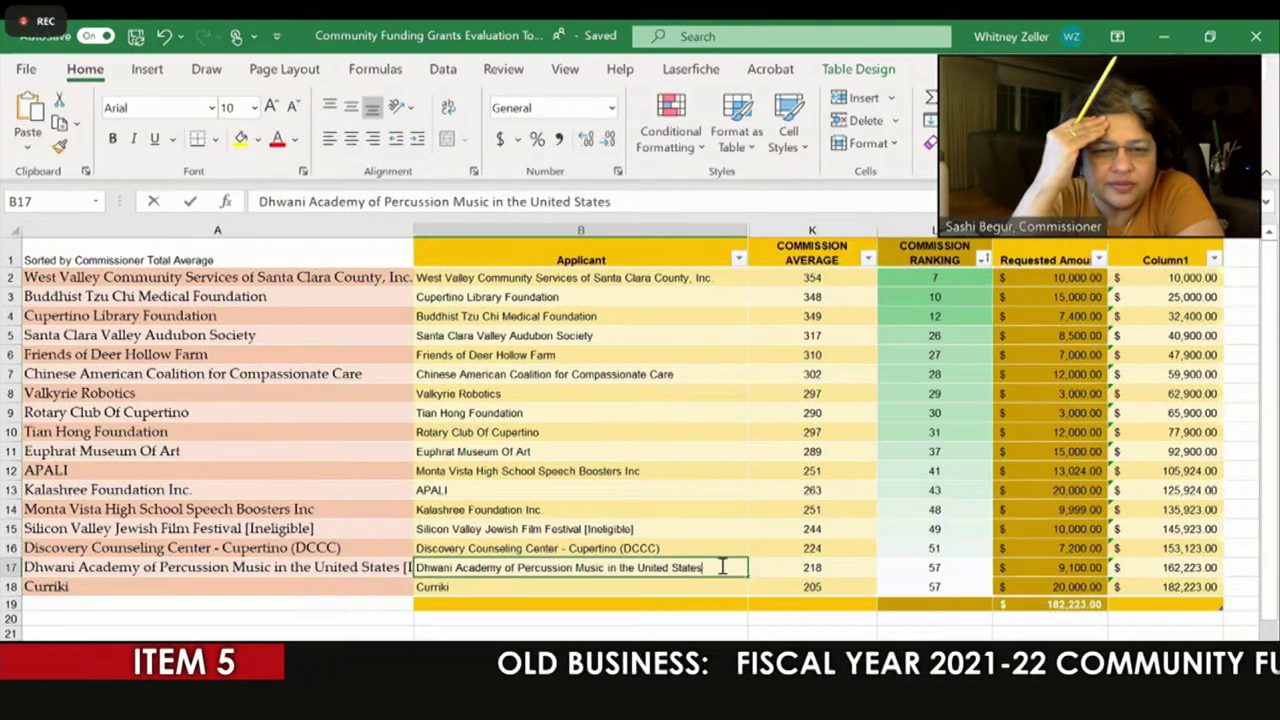
key("ctrl+v")
left_click(820, 494)
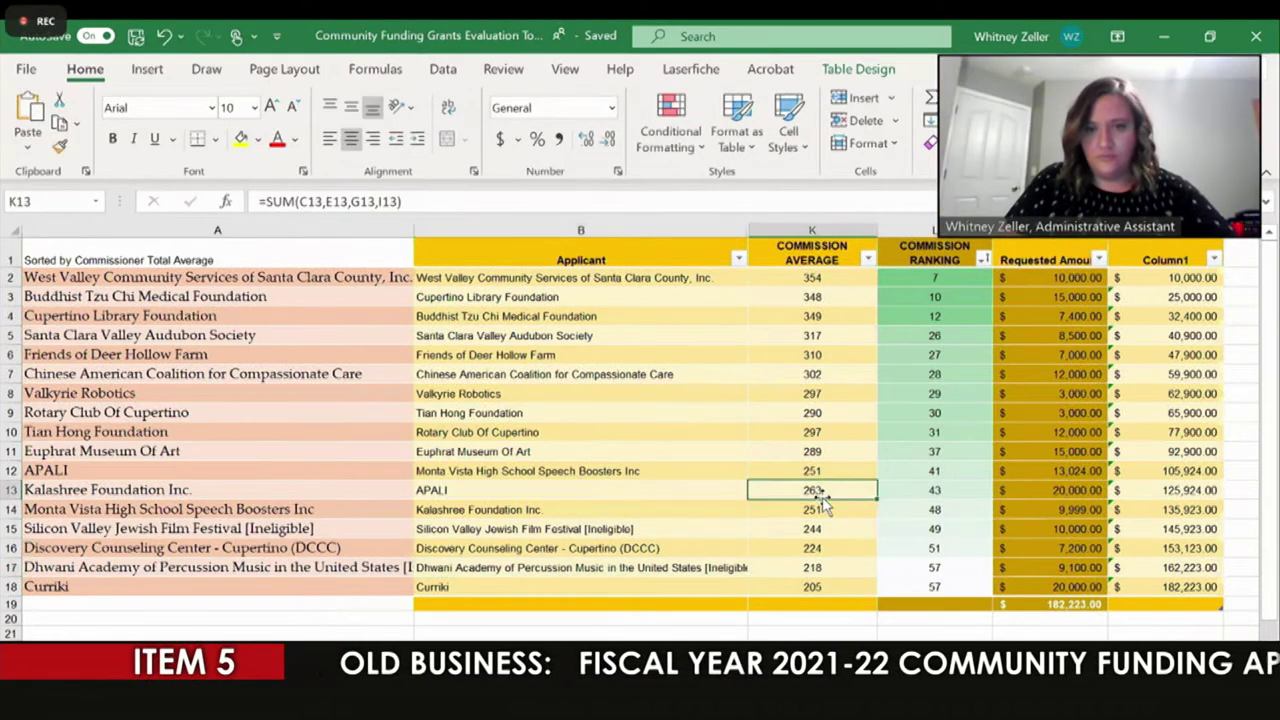
Step: Widen columns B and A so the Dhwani Academy entries fit in full with their "[Ineligible]" tags
left_click_drag(748, 232, 766, 234)
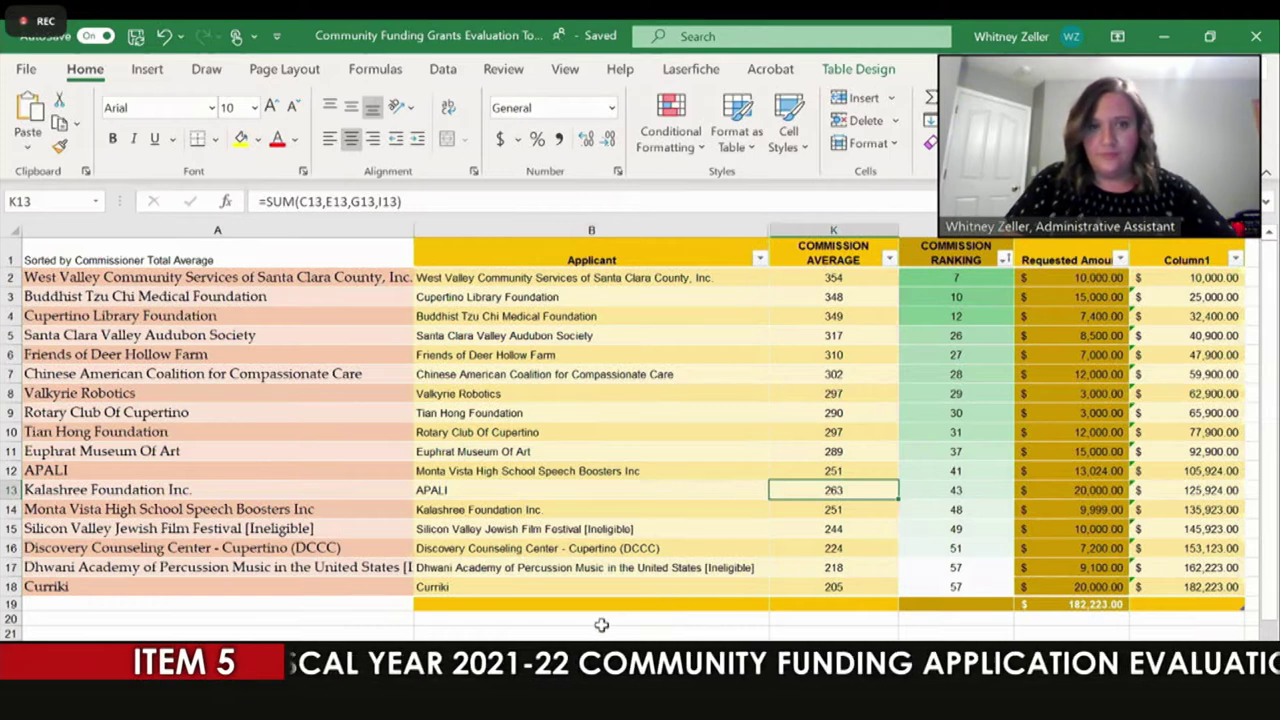
left_click_drag(418, 231, 488, 233)
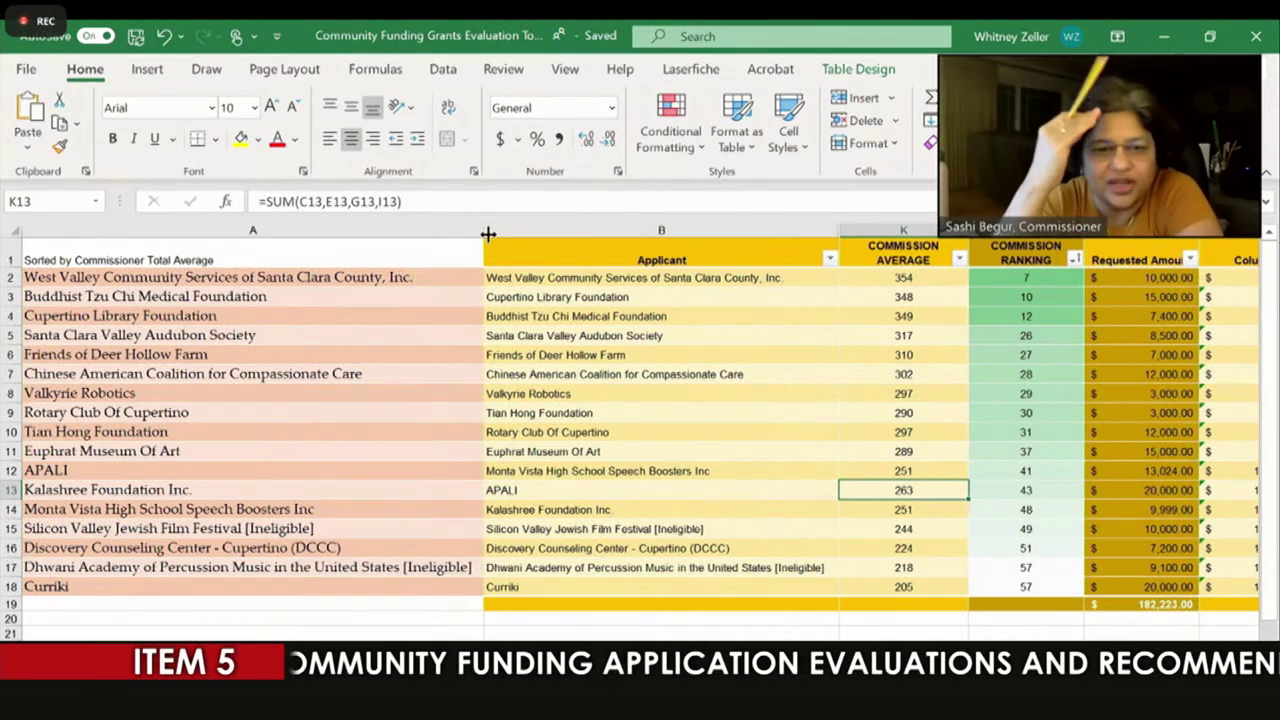
left_click(346, 621)
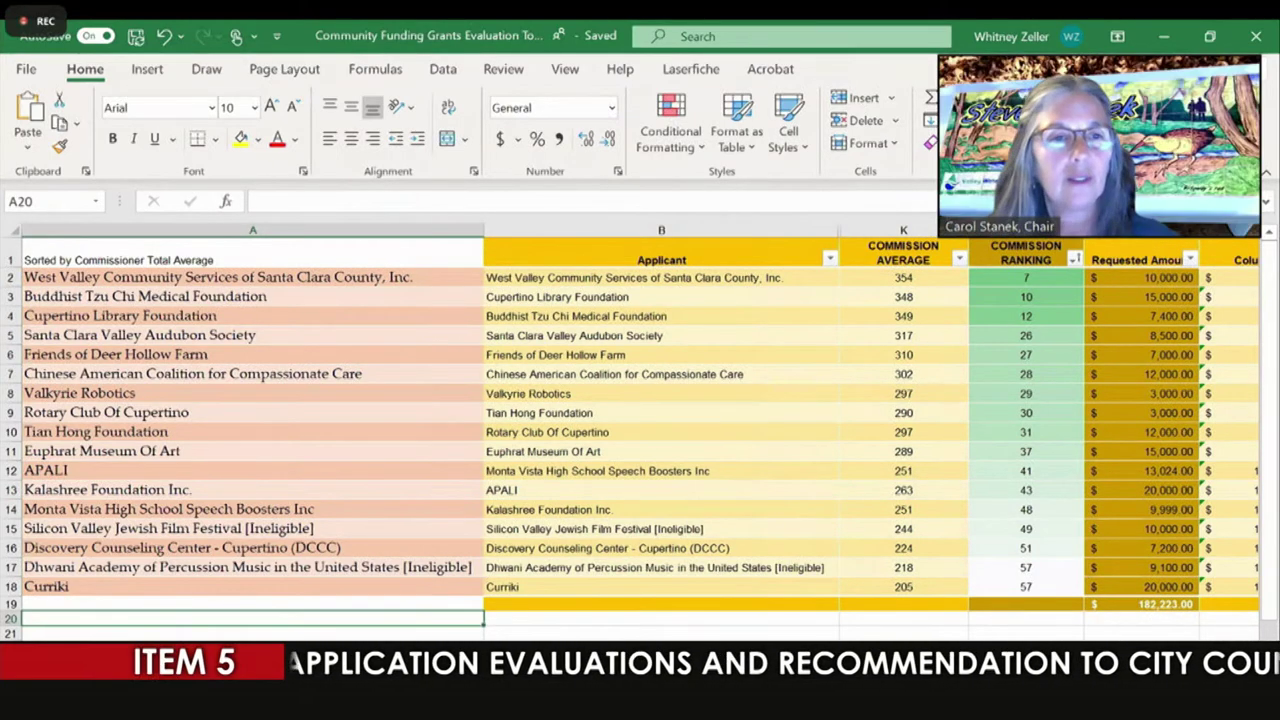
left_click(833, 632)
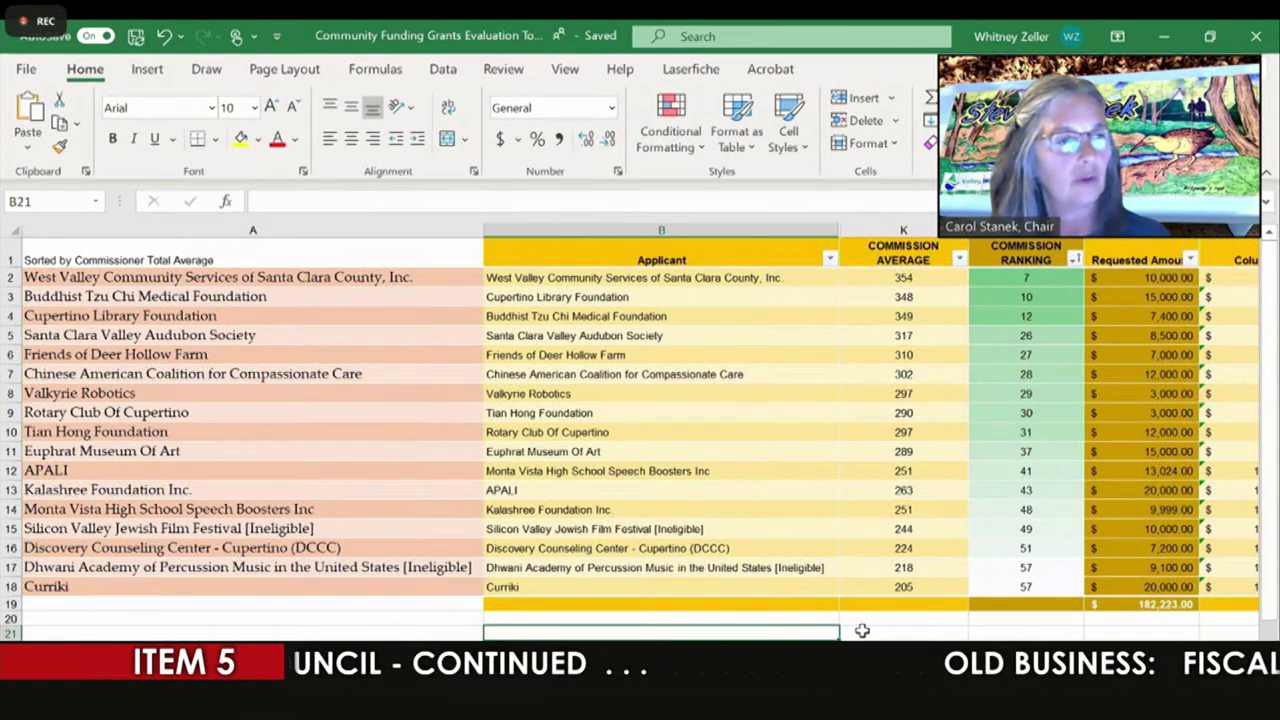
left_click(390, 632)
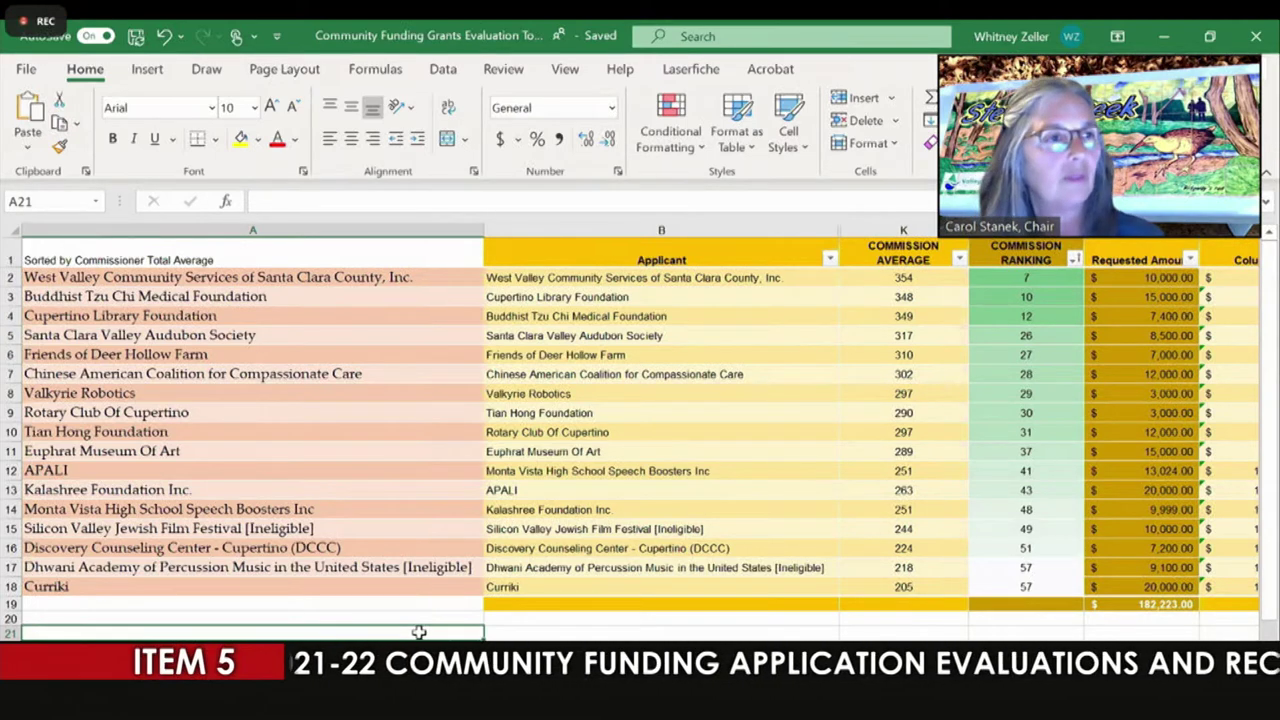
left_click(638, 634)
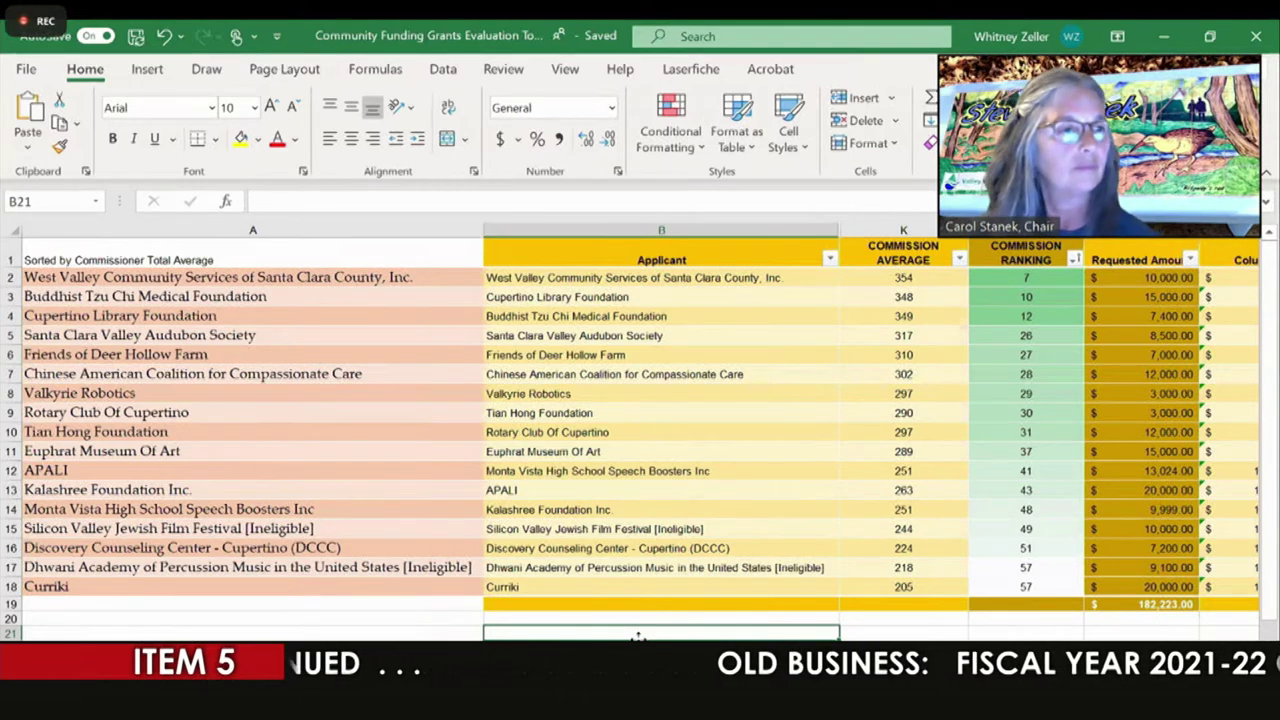
left_click(964, 630)
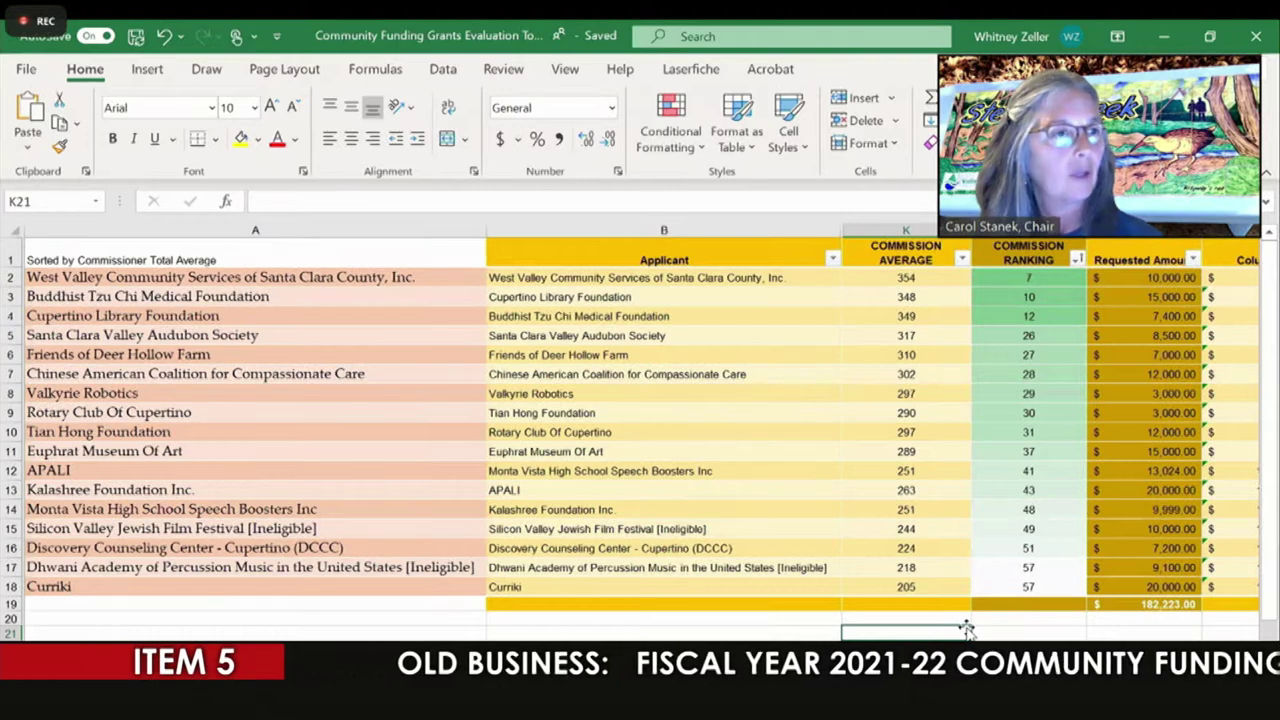
Step: Fit both applicant lists, the commission scores, Requested Amount and the cumulative Column1 on screen together for review
scroll(966, 628, "right", 3)
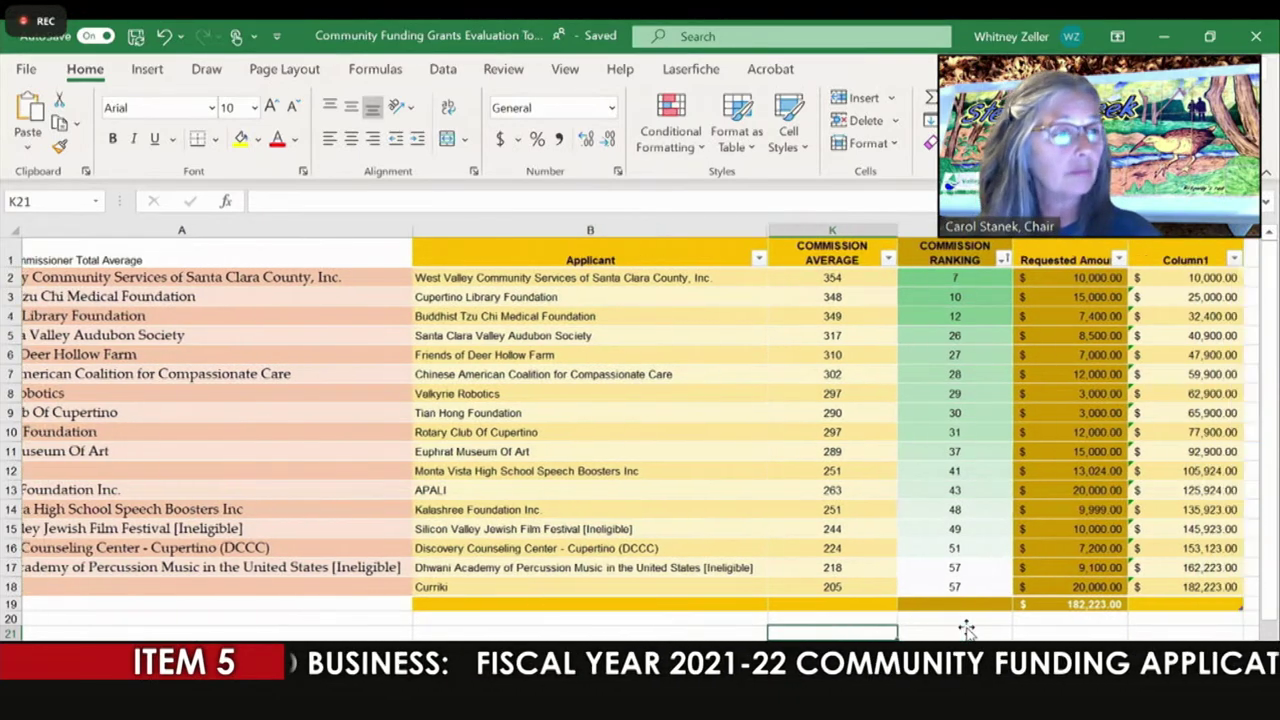
scroll(966, 628, "left", 3)
scroll(966, 628, "right", 3)
scroll(966, 628, "left", 3)
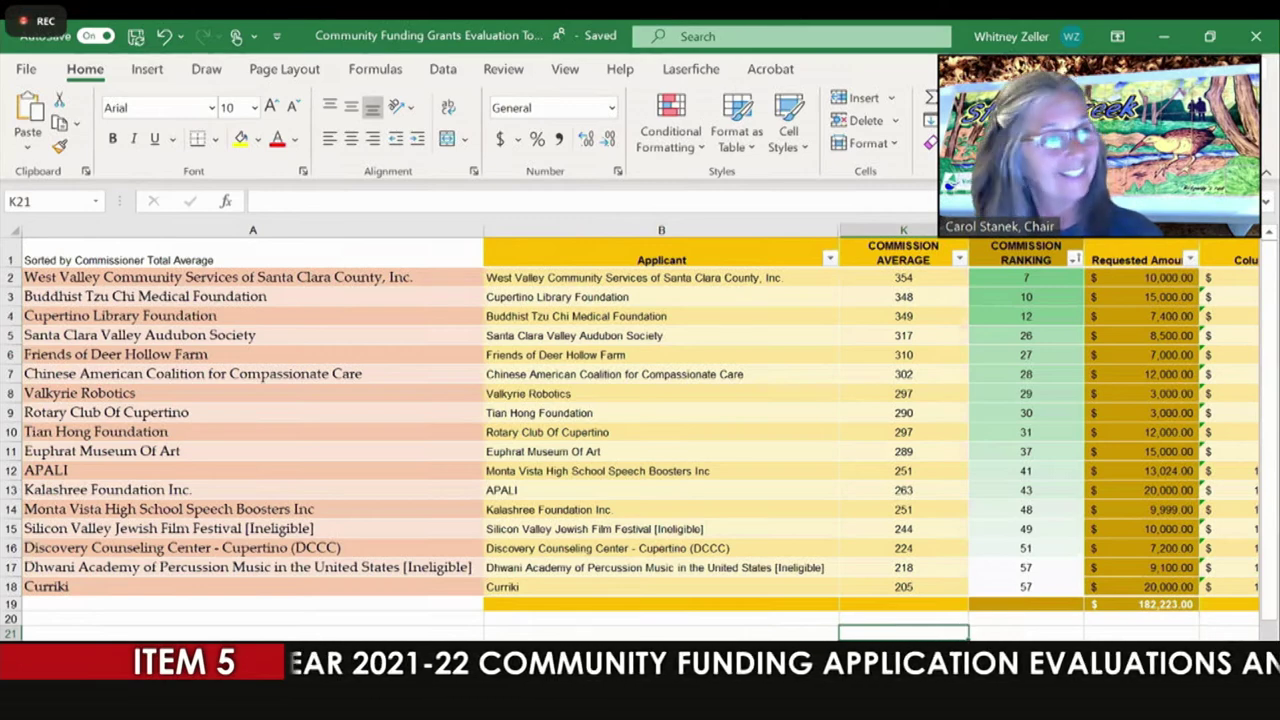
scroll(630, 430, "down", 1)
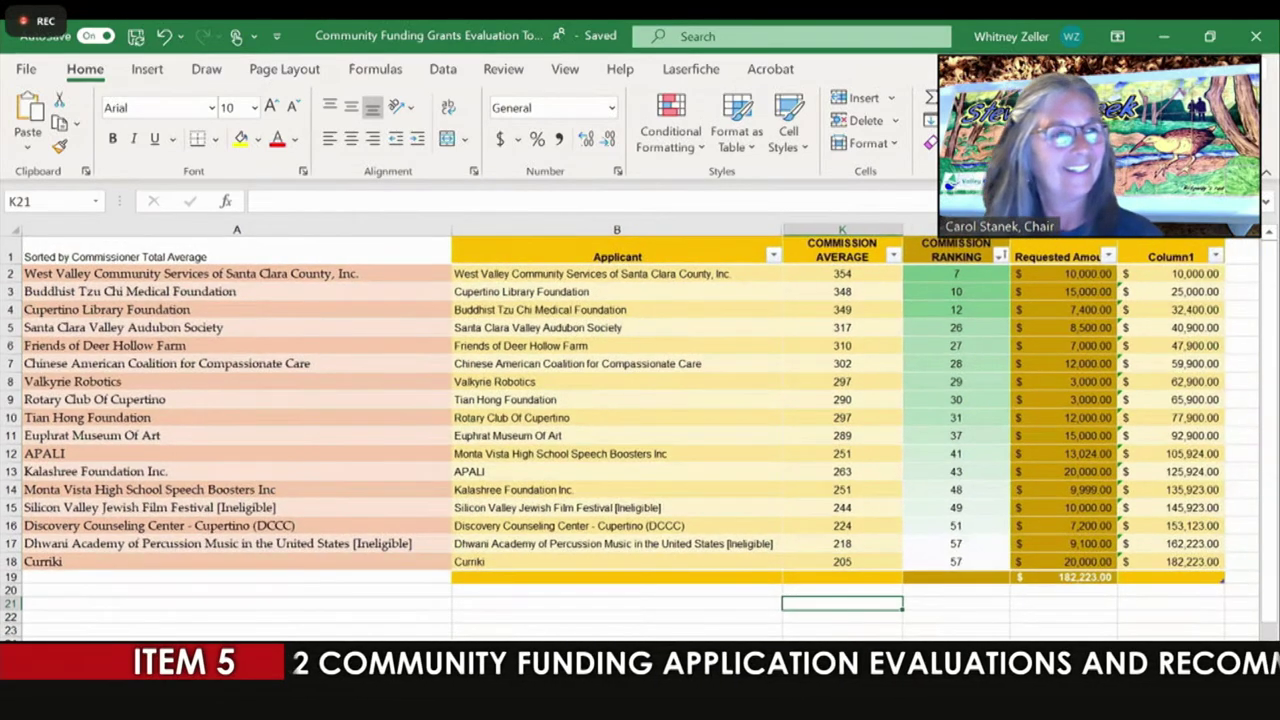
left_click(1030, 631)
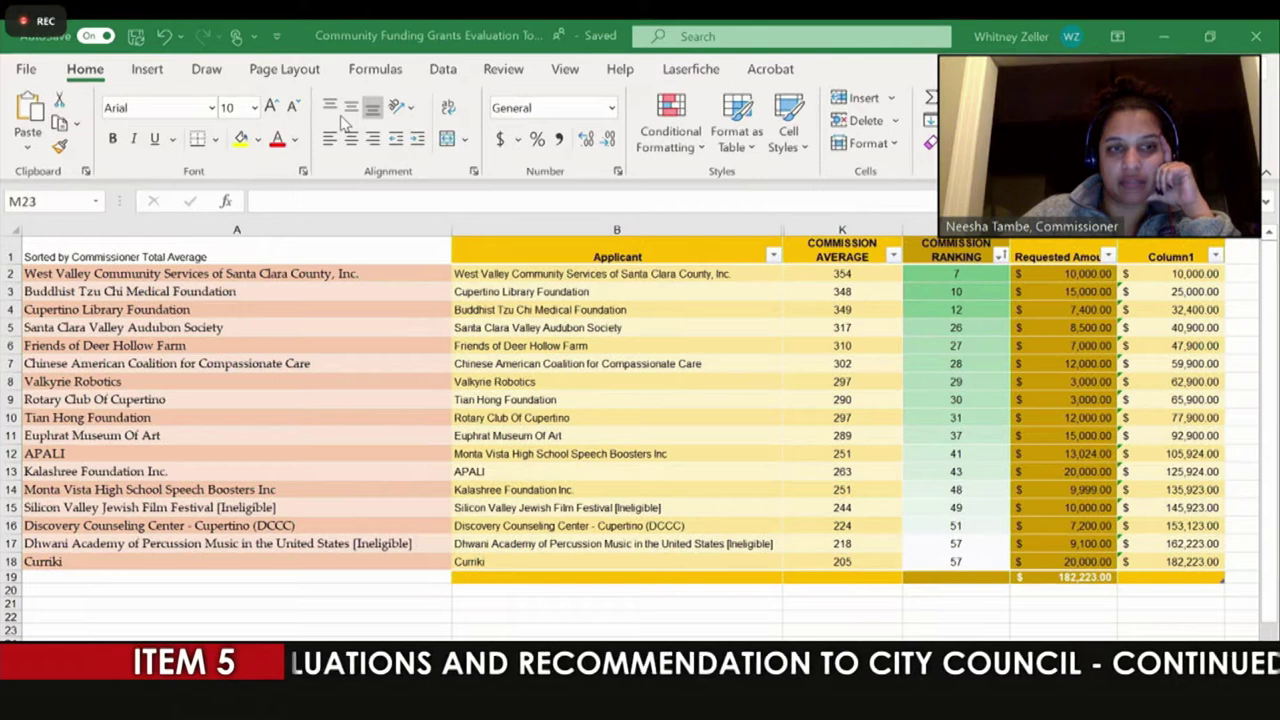
Step: Highlight the Euphrat Museum Of Art row and the row above it to examine their rankings and cumulative amounts
left_click(6, 435)
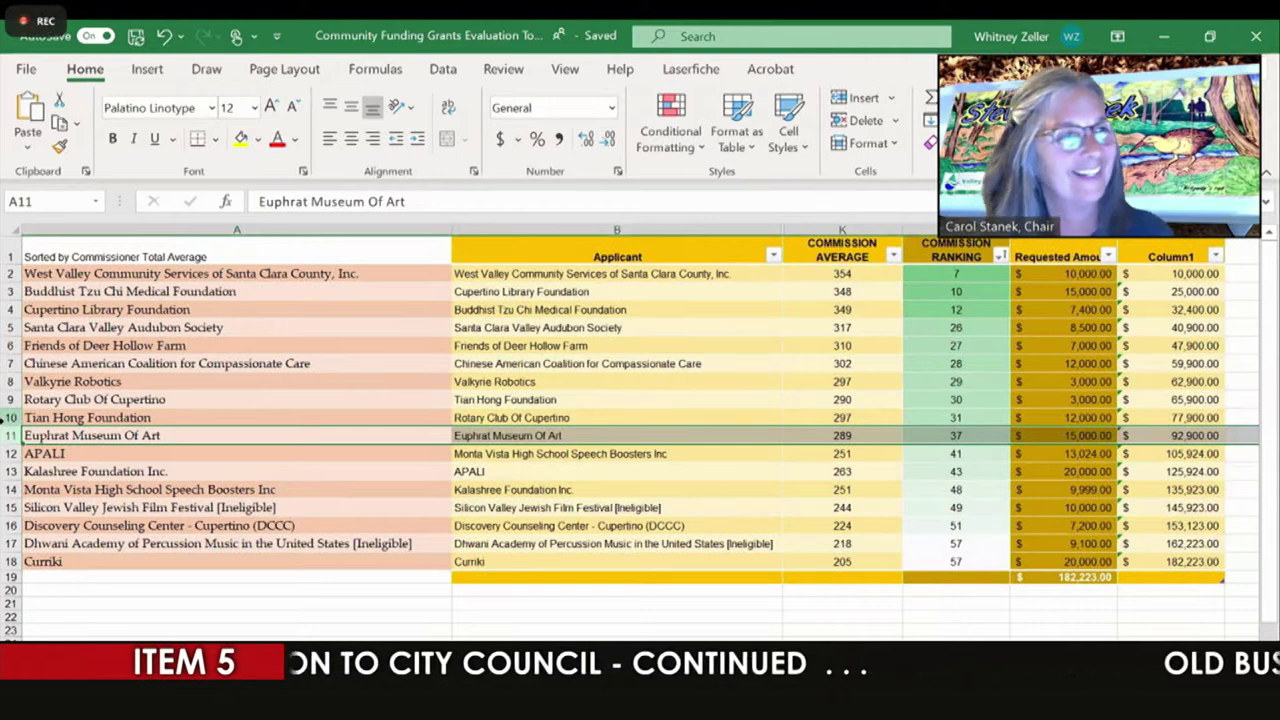
left_click(6, 418)
left_click(108, 627)
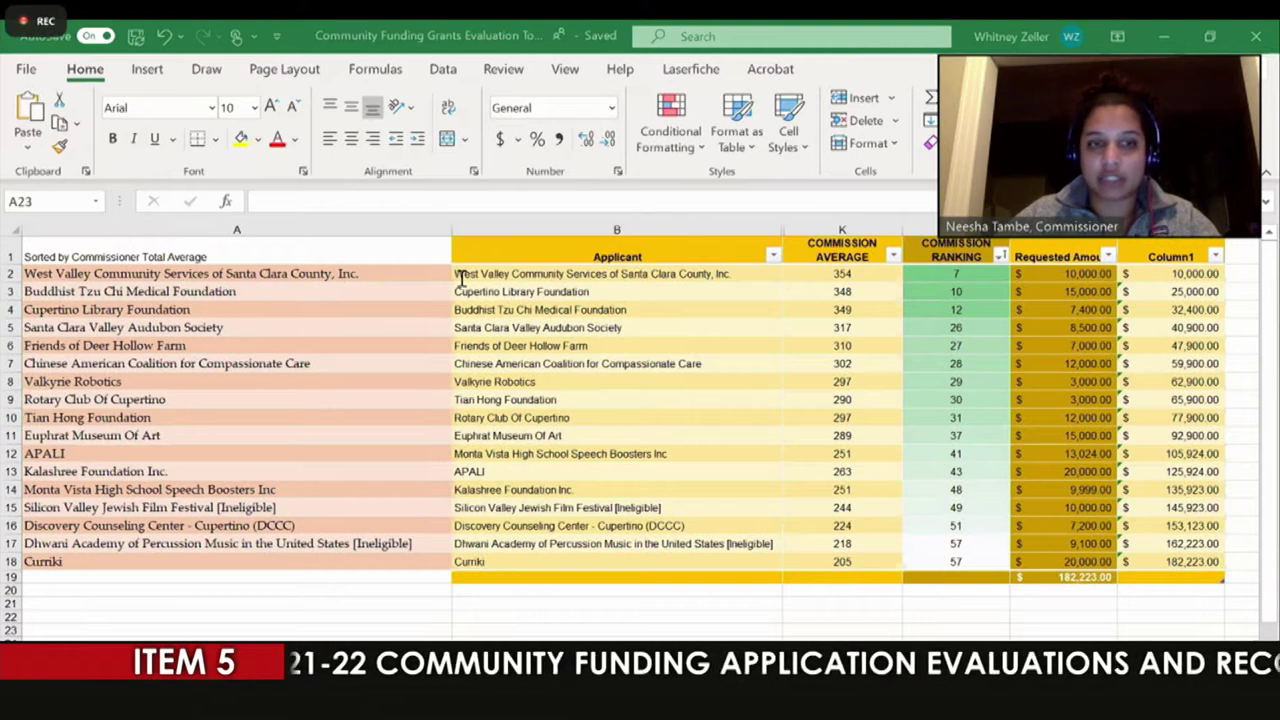
left_click(752, 612)
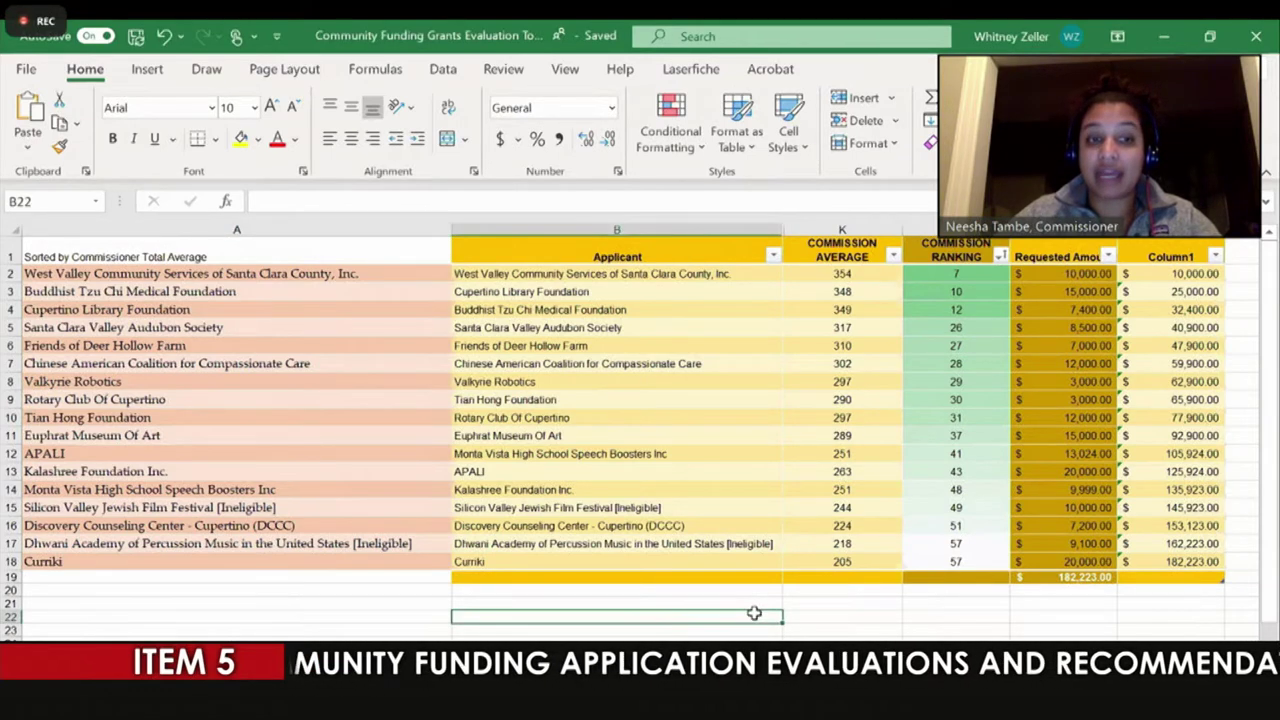
left_click(309, 630)
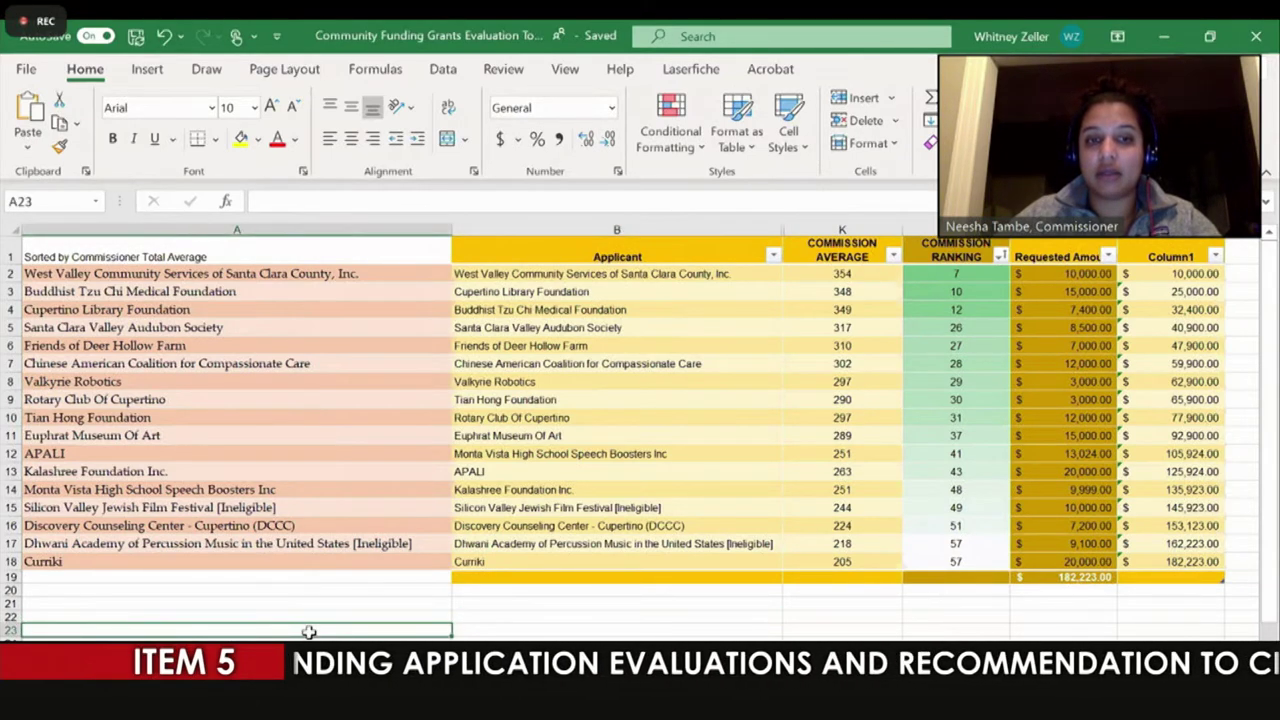